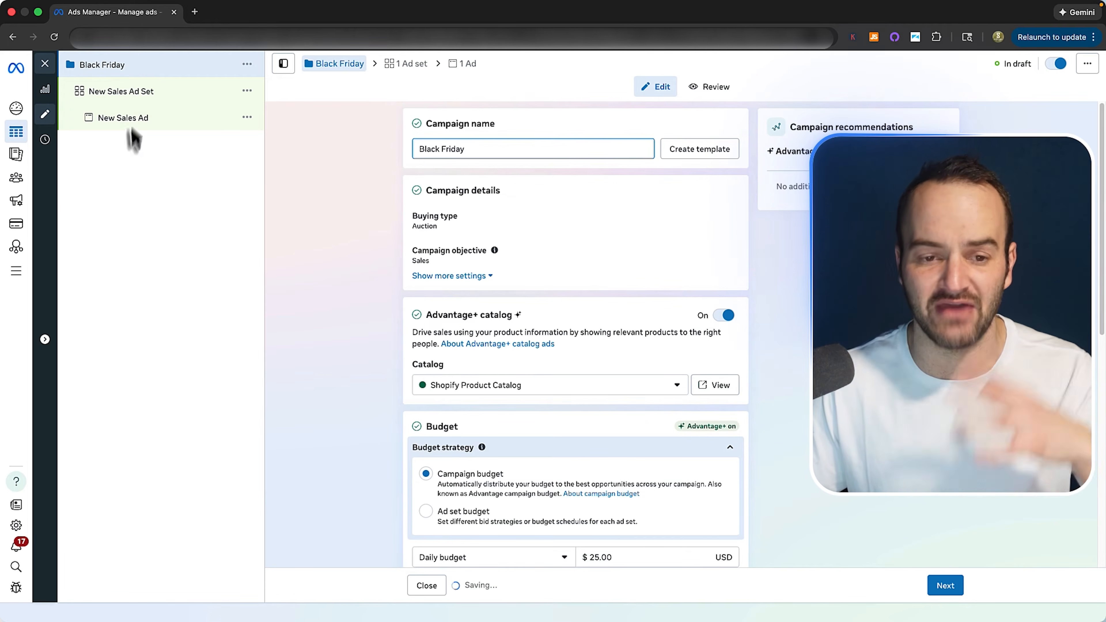
Name the campaign Black Friday 2025, and replace that name with Product Name.
{"action": "type", "text": "2025"}
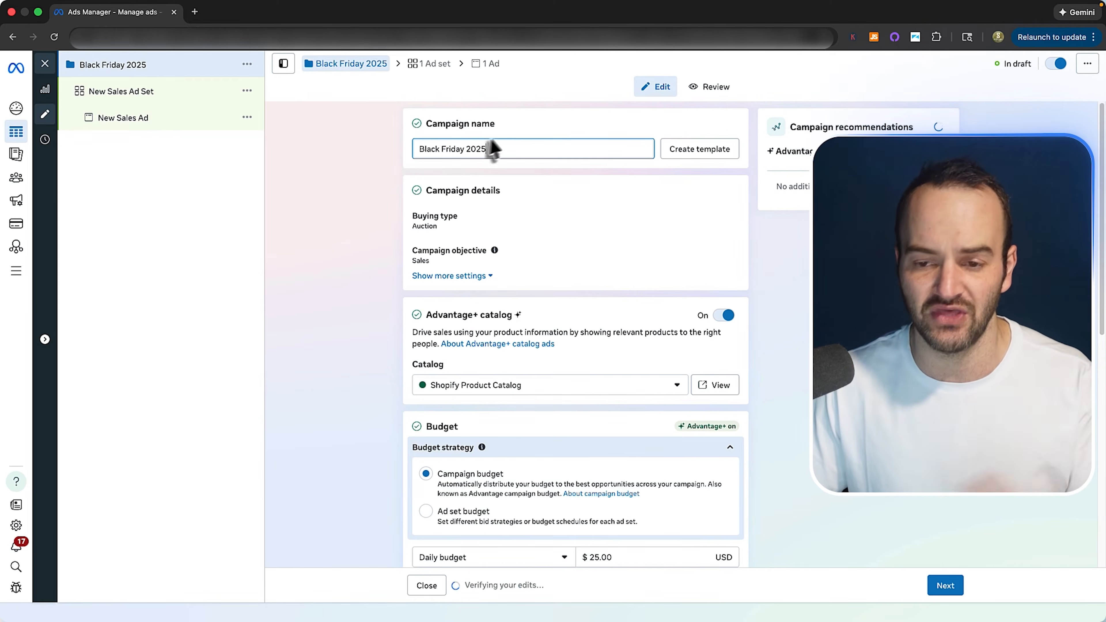
{"action": "left_click_drag", "start_coordinate": [514, 153], "coordinate": [394, 153]}
{"action": "key", "text": "BackSpace"}
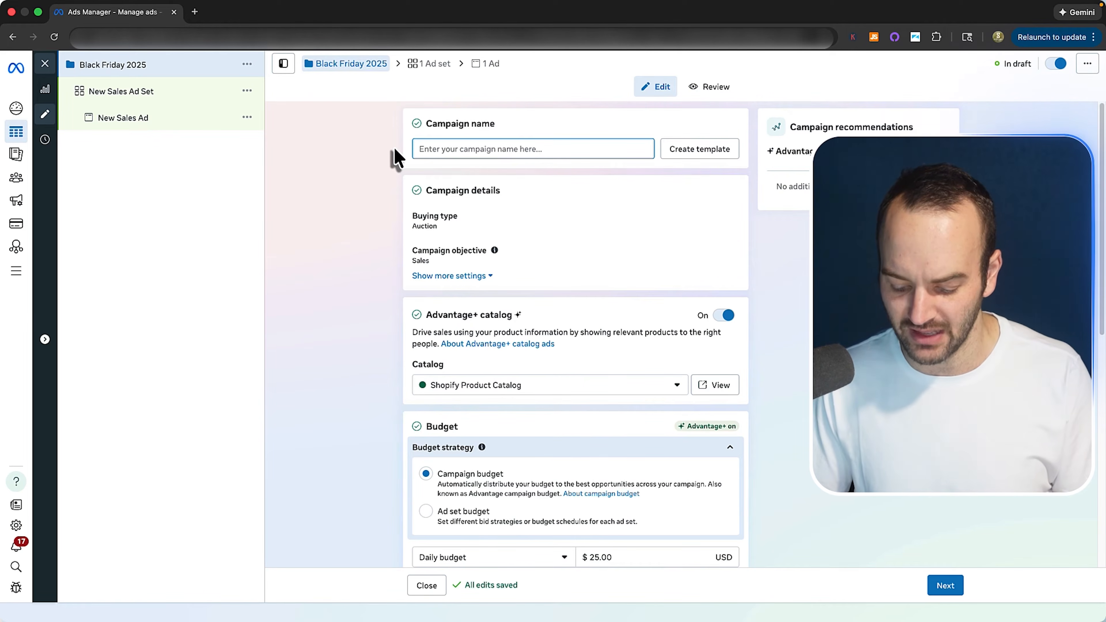
{"action": "type", "text": "Product "}
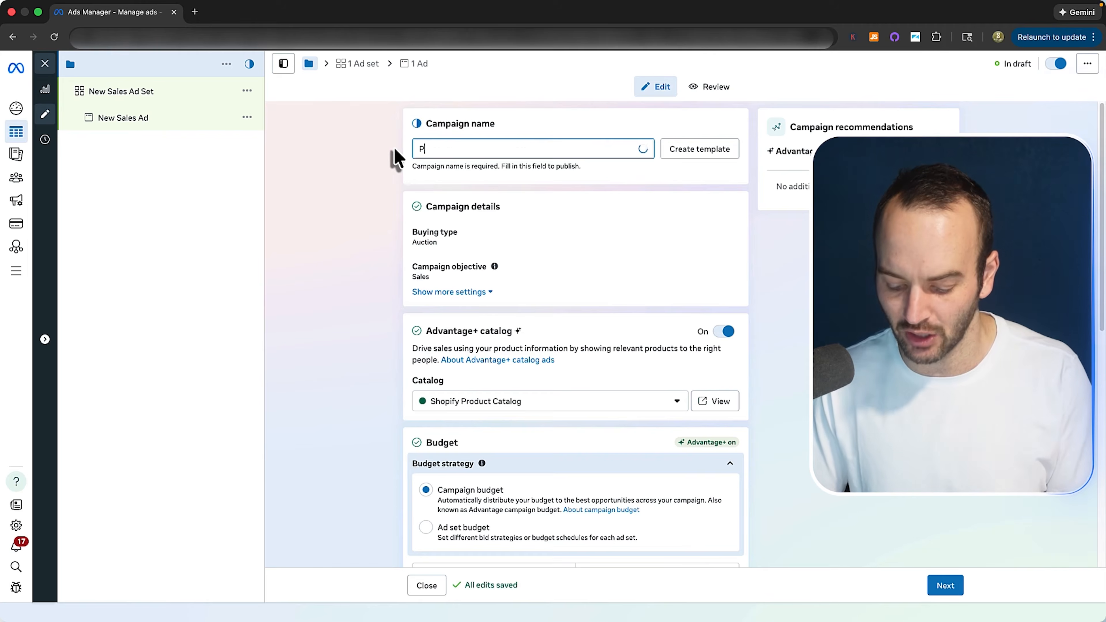
{"action": "type", "text": "Name"}
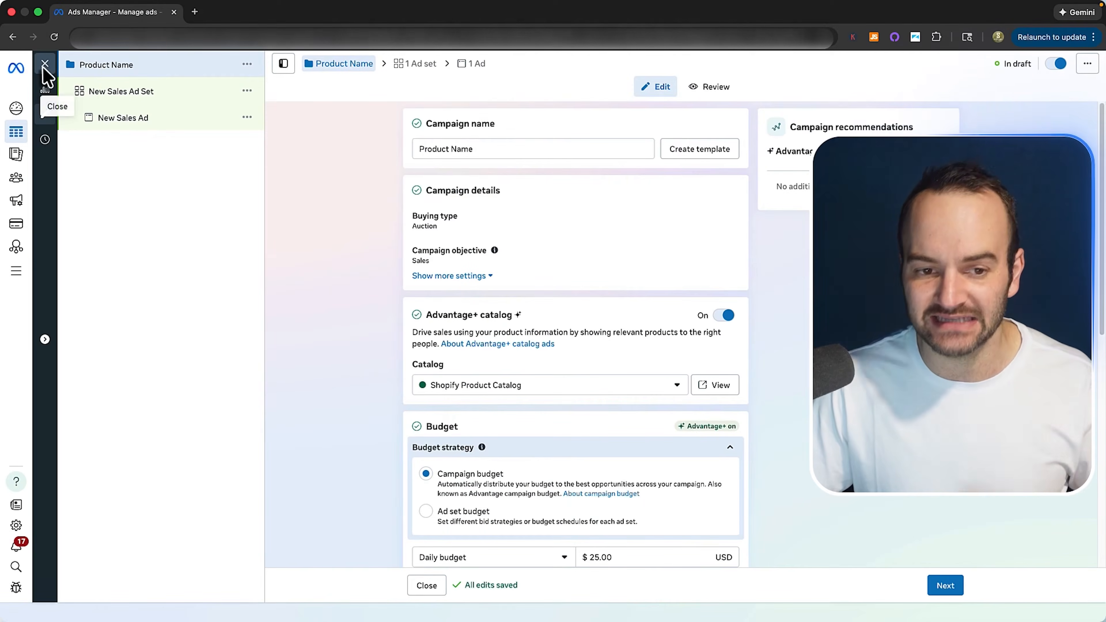
Return to the campaign list, reopen the draft campaign for editing, and rename it as Ring Light.
{"action": "left_click", "coordinate": [45, 64]}
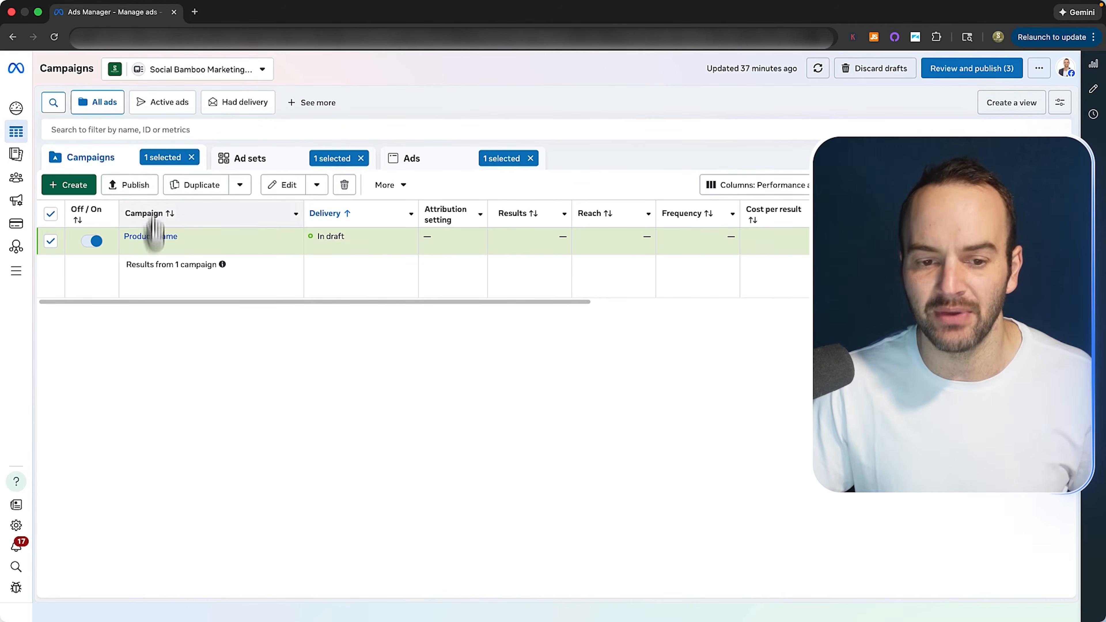
{"action": "mouse_move", "coordinate": [151, 239]}
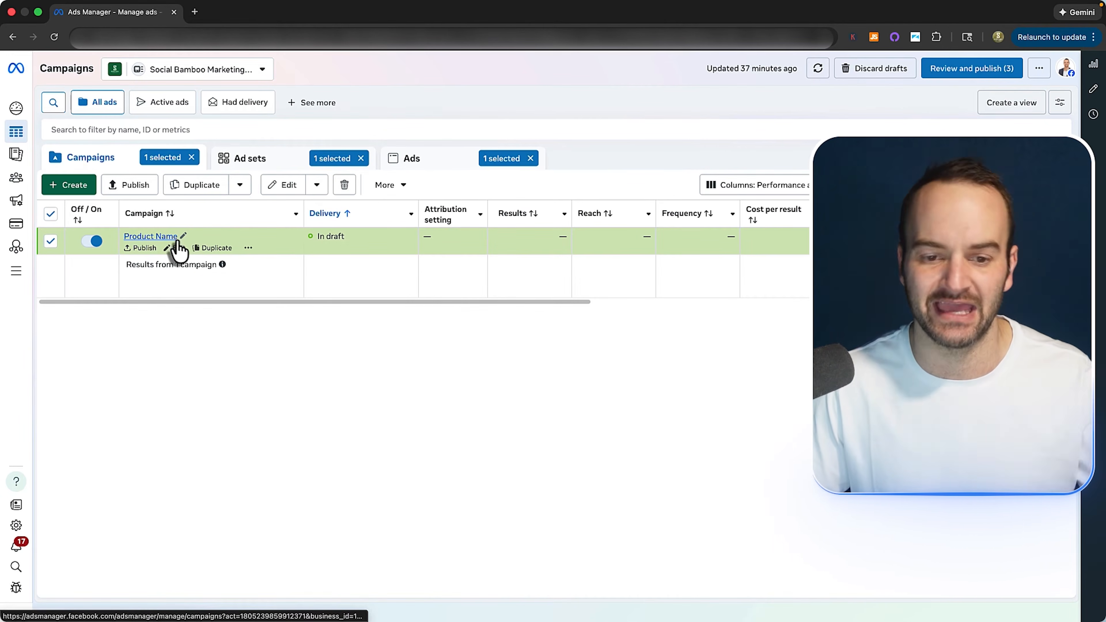
{"action": "left_click", "coordinate": [178, 248]}
{"action": "left_click", "coordinate": [436, 149]}
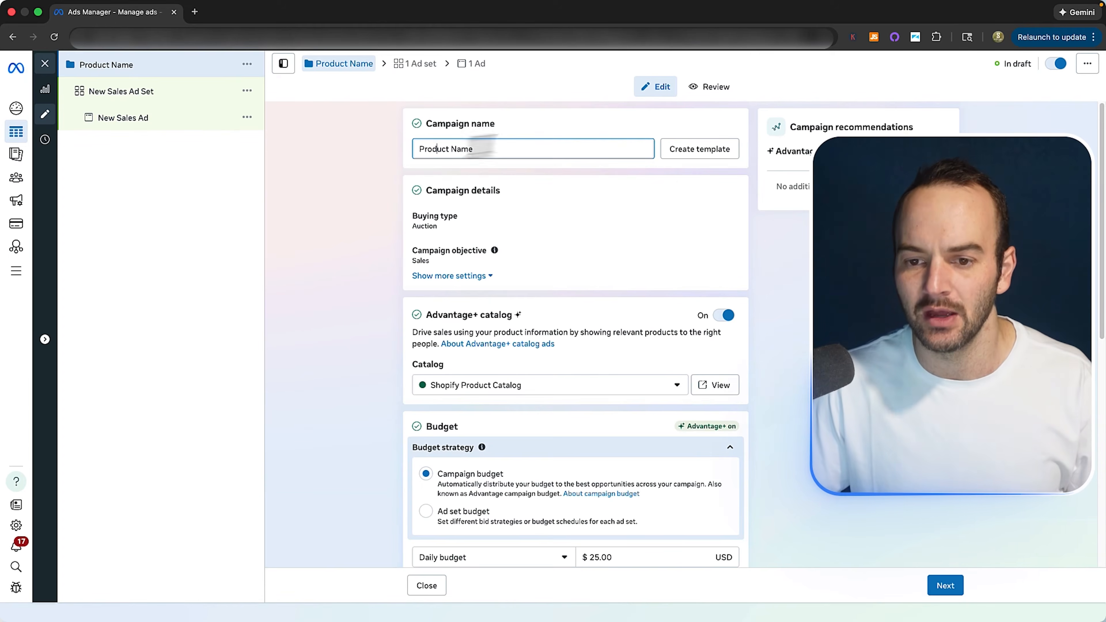
{"action": "left_click_drag", "start_coordinate": [489, 148], "coordinate": [370, 150]}
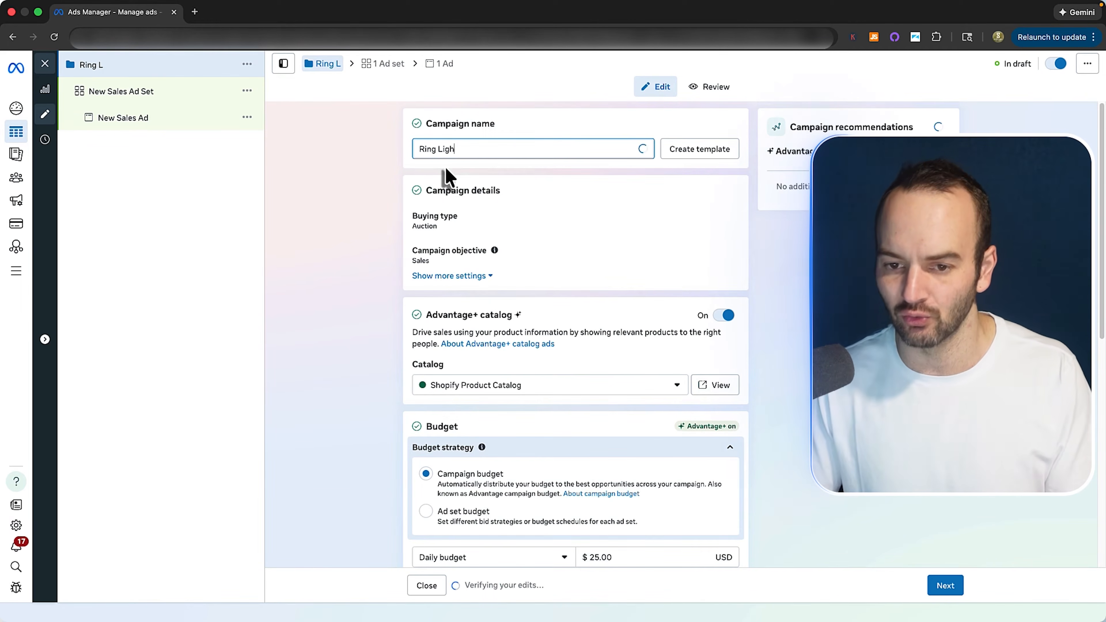
{"action": "type", "text": "Ring Light"}
{"action": "left_click", "coordinate": [311, 214]}
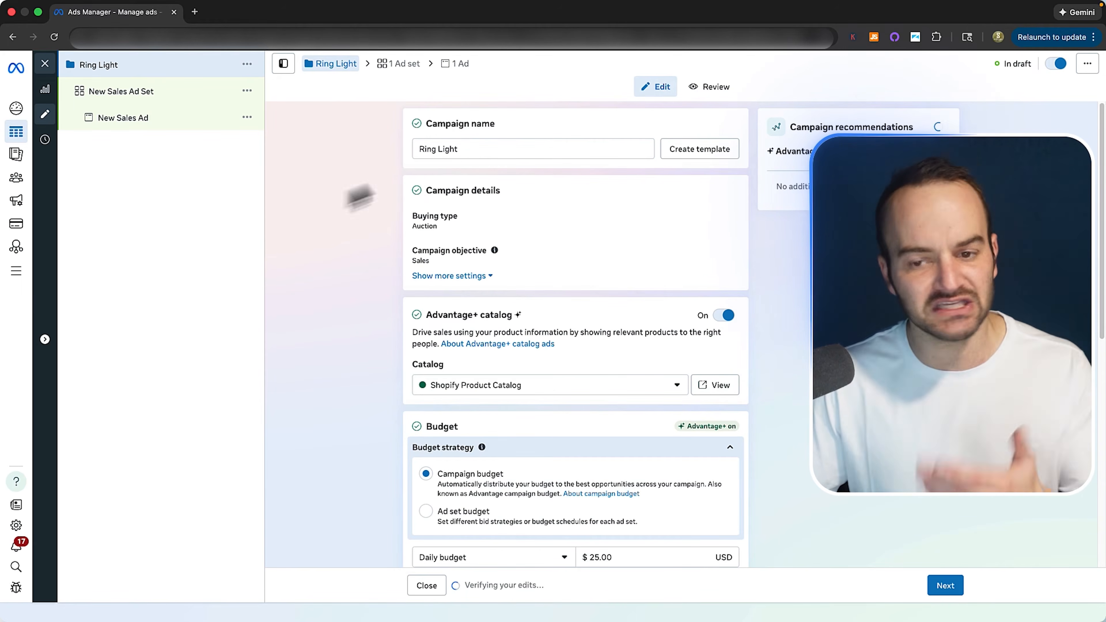
Extend the campaign name to "Ring Light November 2-025 October 28 PJFS".
{"action": "left_click", "coordinate": [513, 148]}
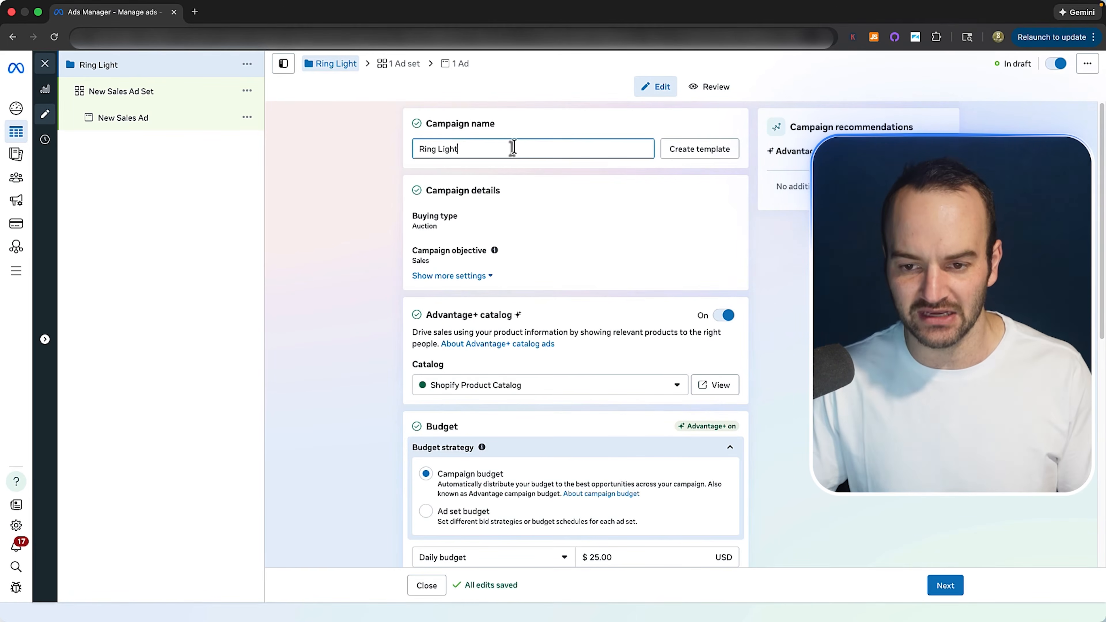
{"action": "left_click_drag", "start_coordinate": [500, 148], "coordinate": [398, 159]}
{"action": "left_click", "coordinate": [483, 167]}
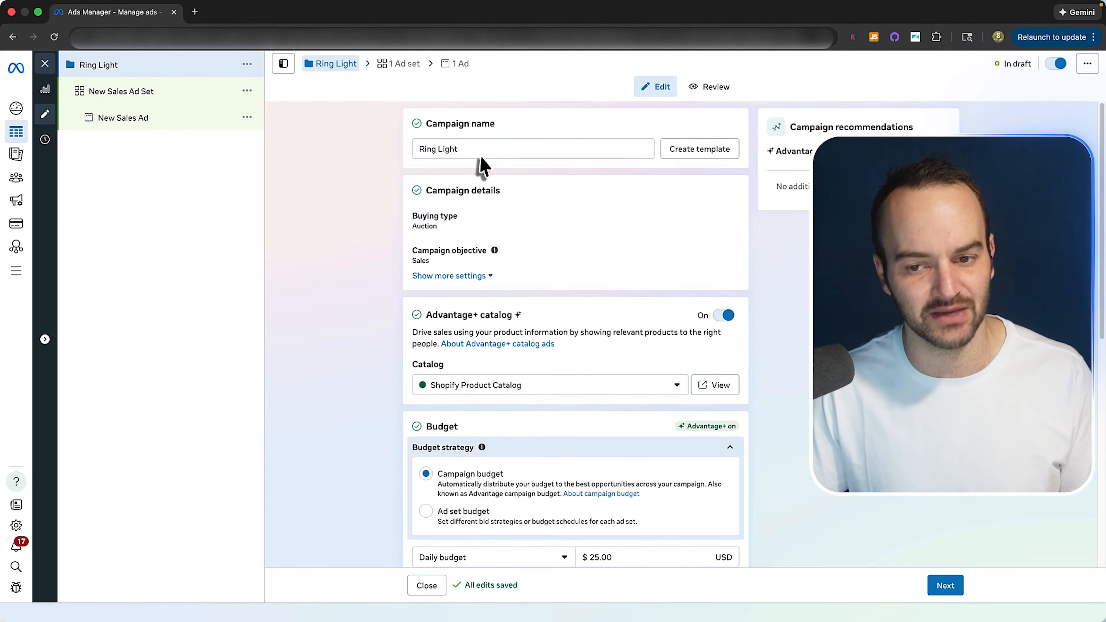
{"action": "left_click", "coordinate": [476, 151]}
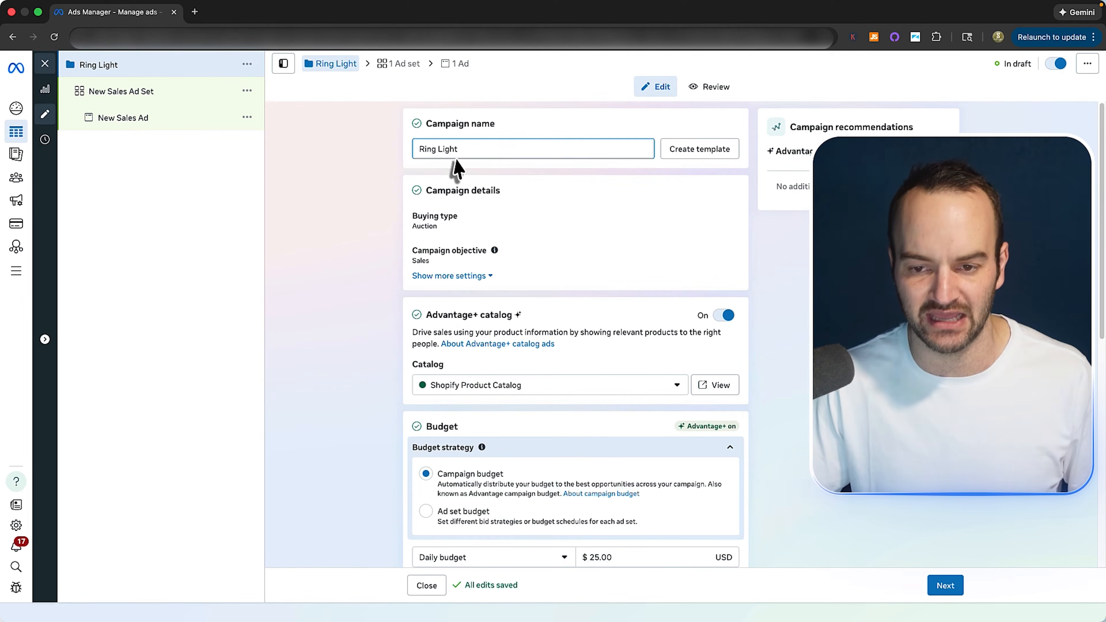
{"action": "type", "text": "No"}
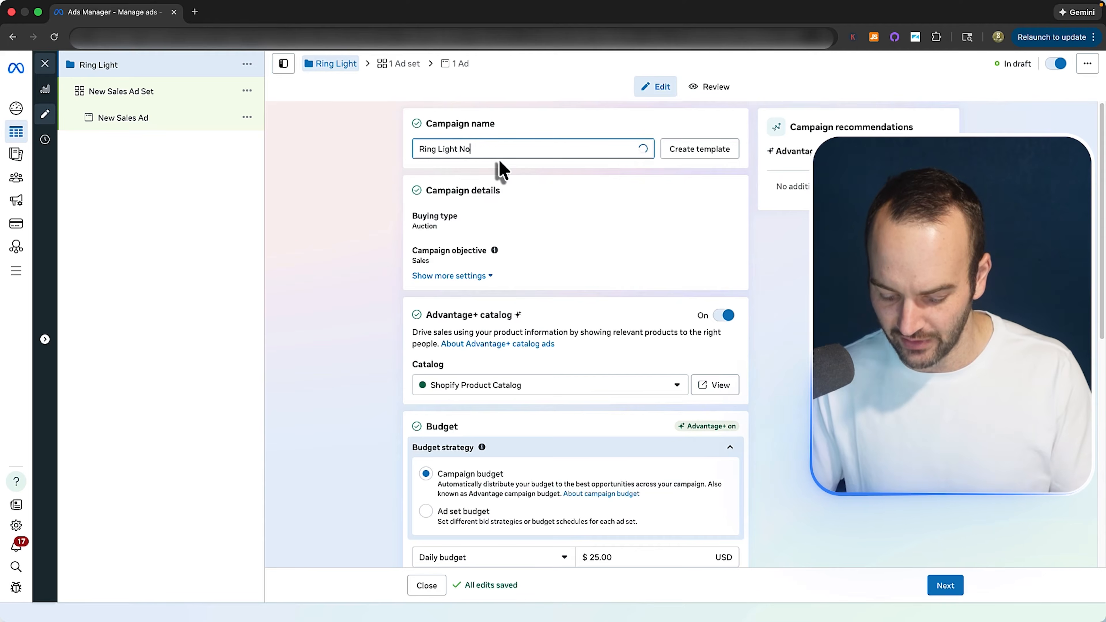
{"action": "type", "text": "vember 2-025O"}
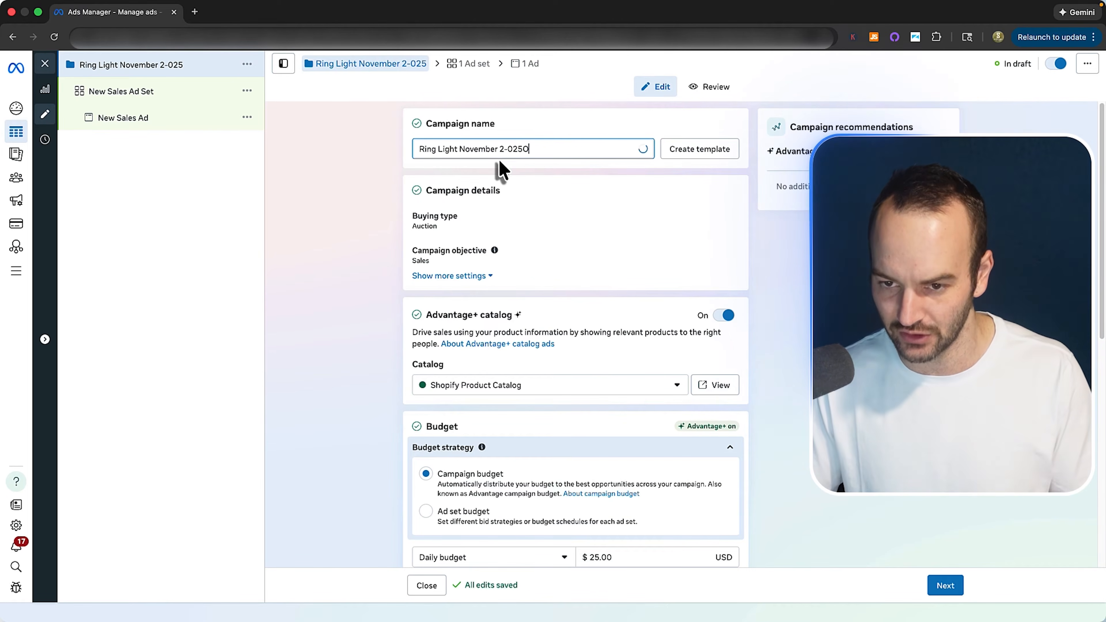
{"action": "key", "text": "BackSpace"}
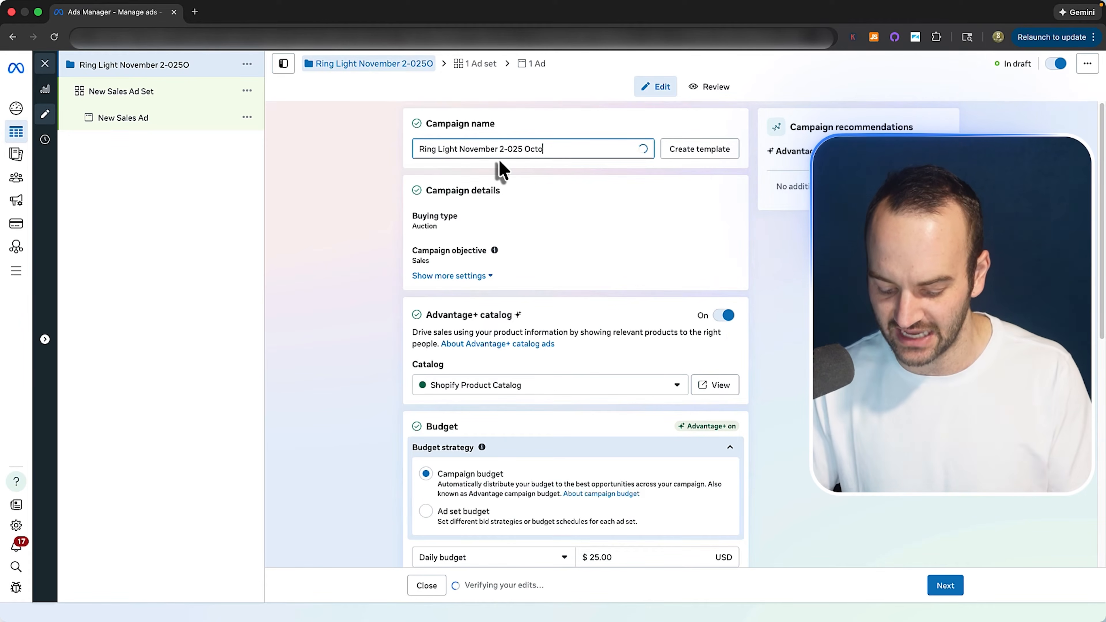
{"action": "type", "text": "October 28 PJFS"}
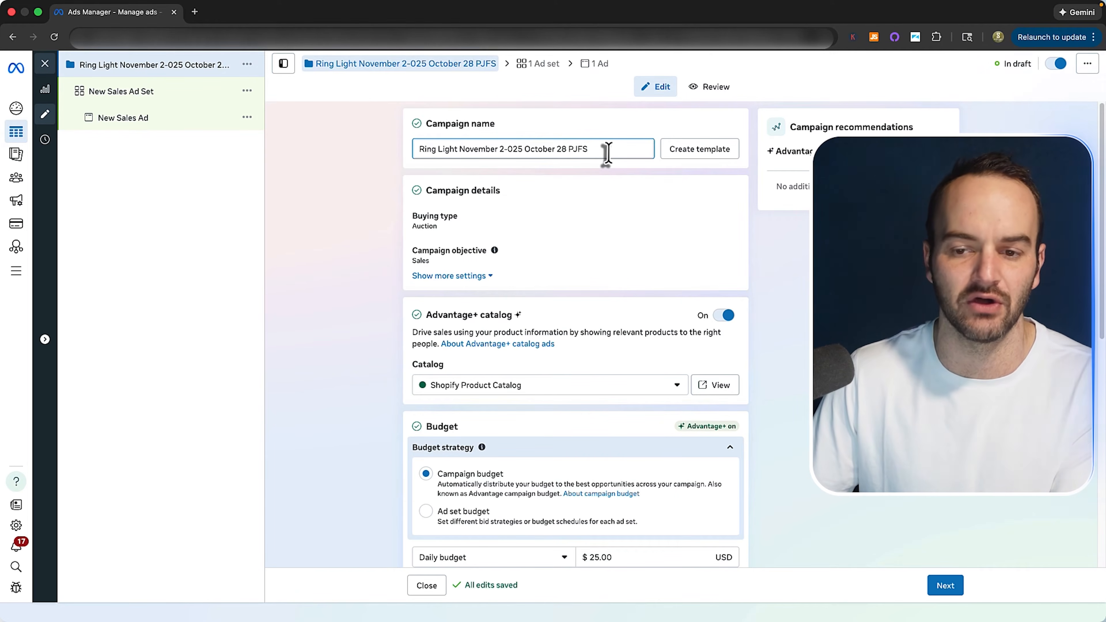
Remove everything after "Ring Light" from the campaign name.
{"action": "left_click_drag", "start_coordinate": [538, 144], "coordinate": [467, 144]}
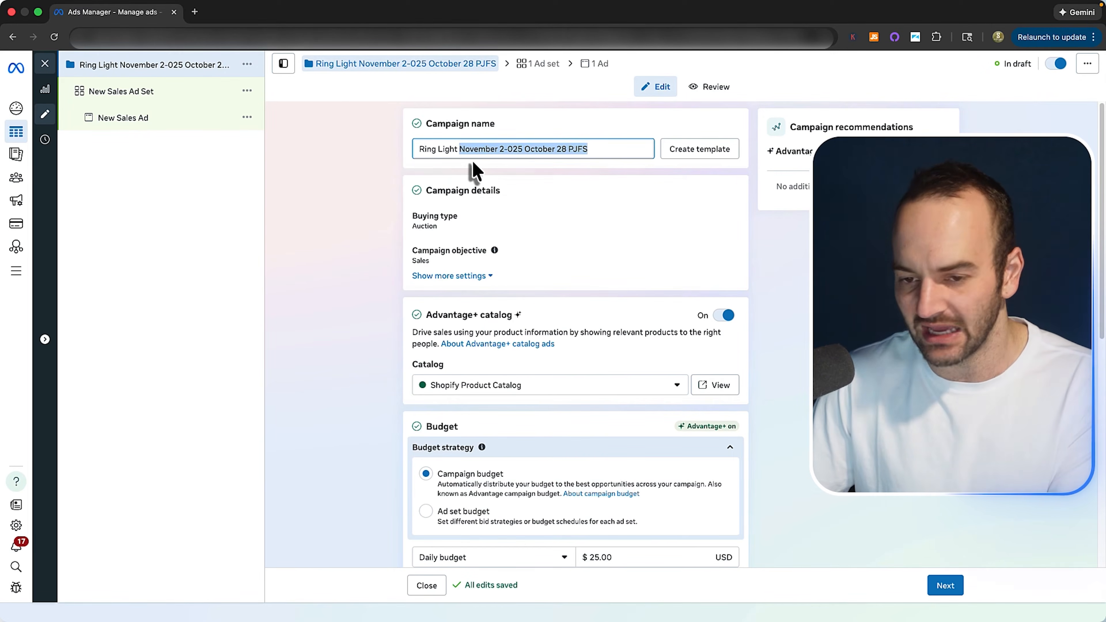
{"action": "key", "text": "BackSpace"}
{"action": "left_click", "coordinate": [355, 186]}
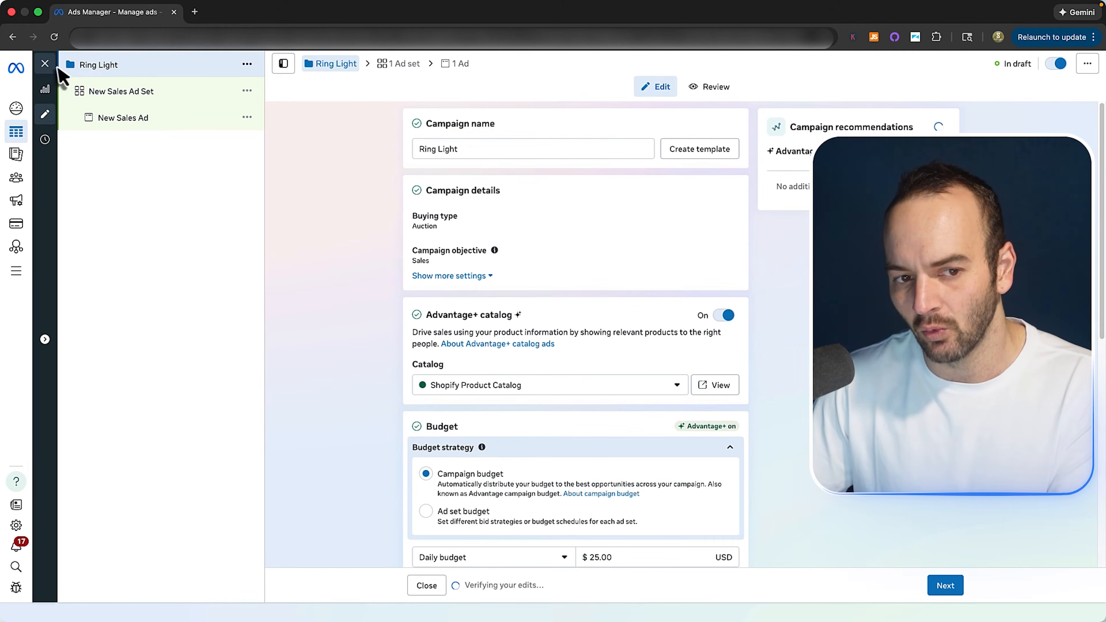
Close and reopen the Ring Light campaign draft, and turn off its Advantage+ catalog.
{"action": "left_click", "coordinate": [47, 63]}
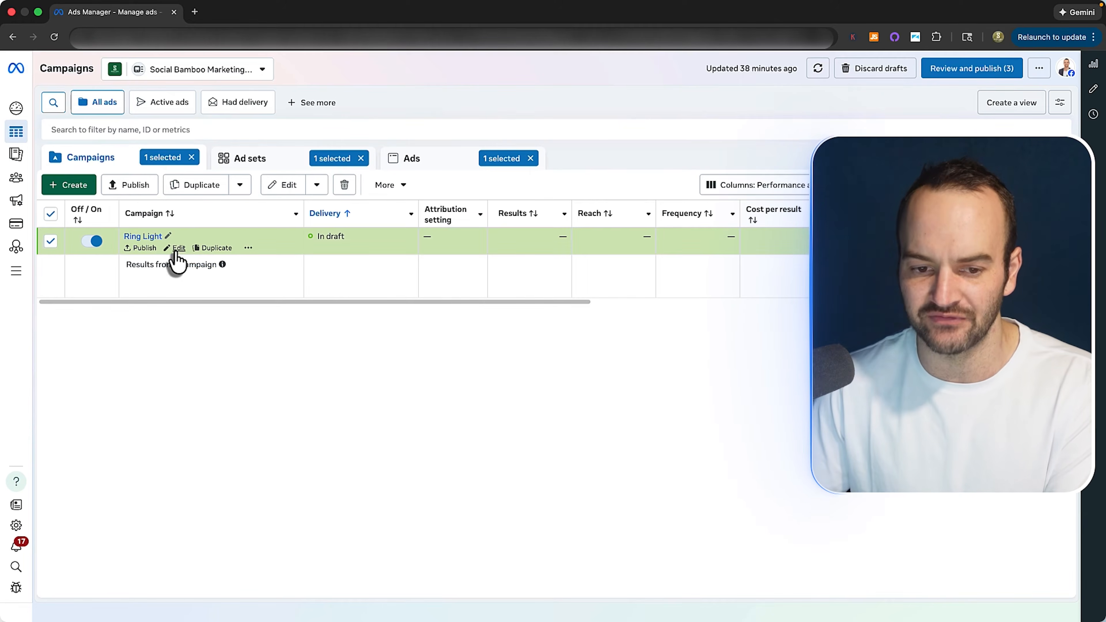
{"action": "left_click", "coordinate": [173, 256]}
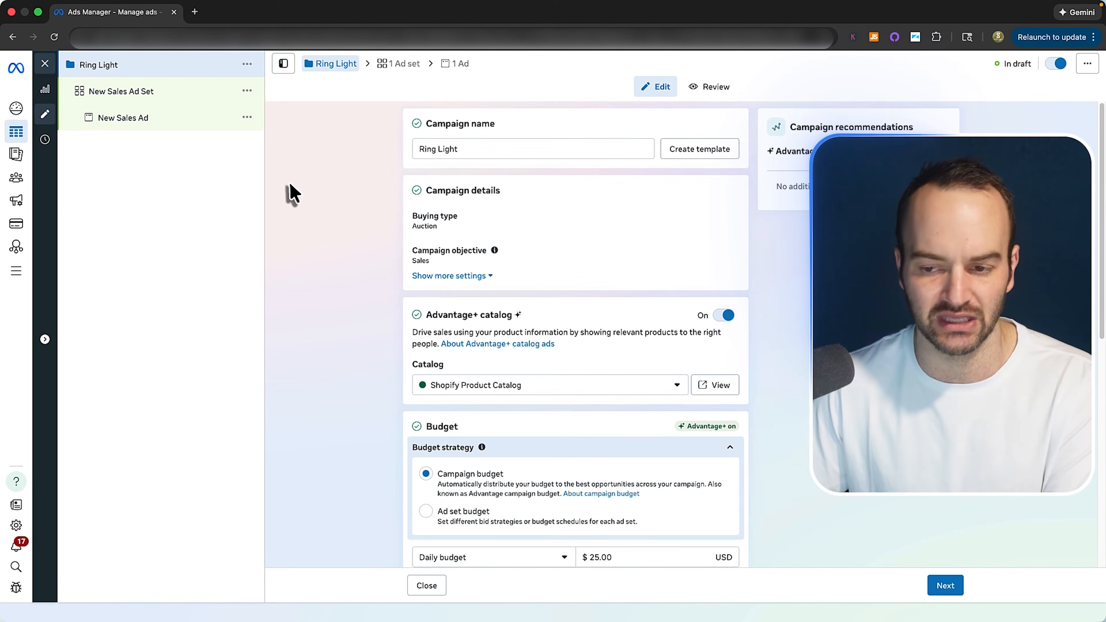
{"action": "left_click", "coordinate": [474, 153]}
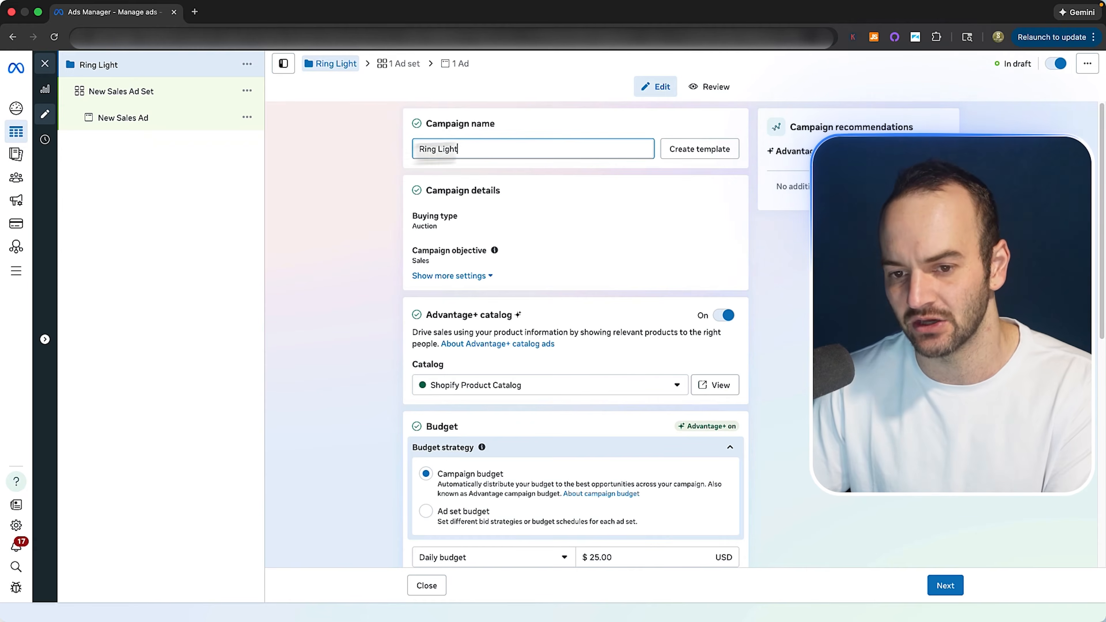
{"action": "left_click", "coordinate": [364, 187]}
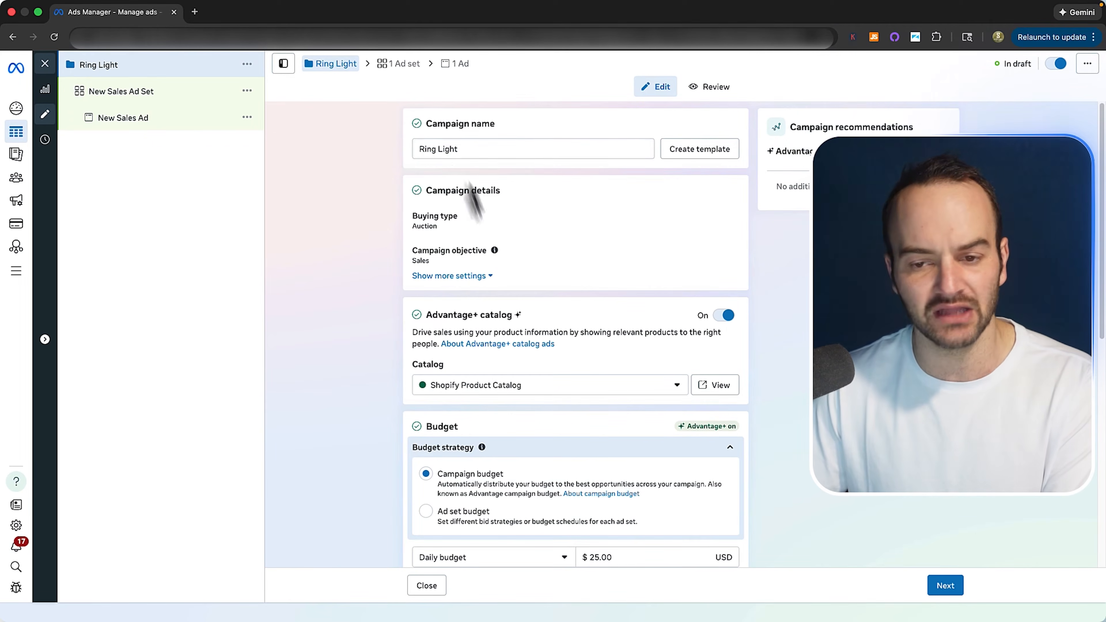
{"action": "scroll", "coordinate": [754, 325], "scroll_direction": "down", "scroll_amount": 1}
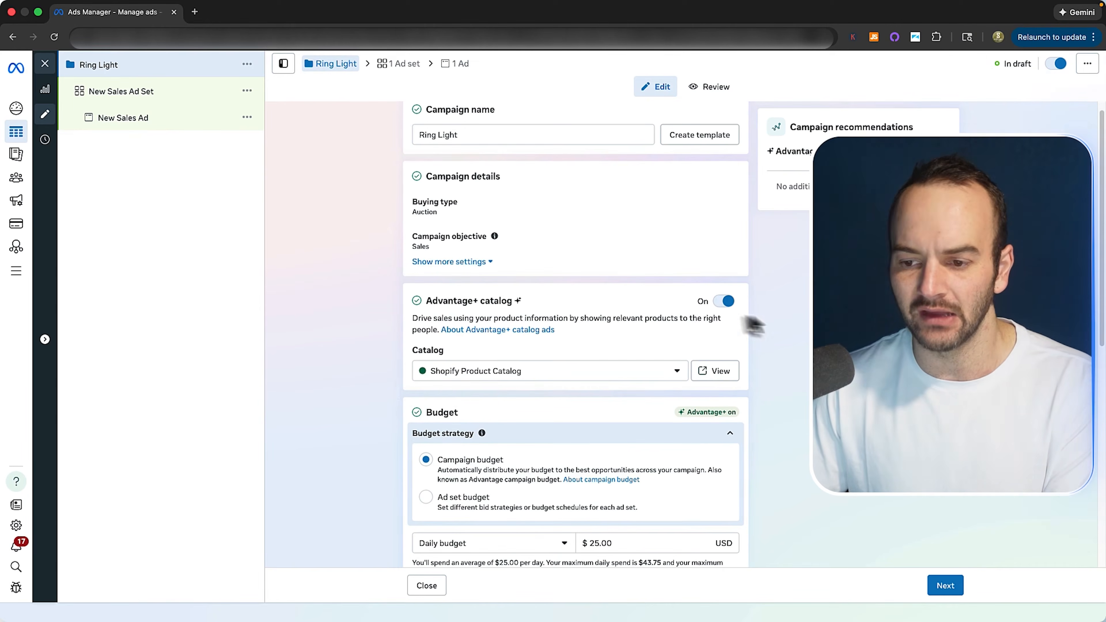
{"action": "left_click", "coordinate": [723, 301]}
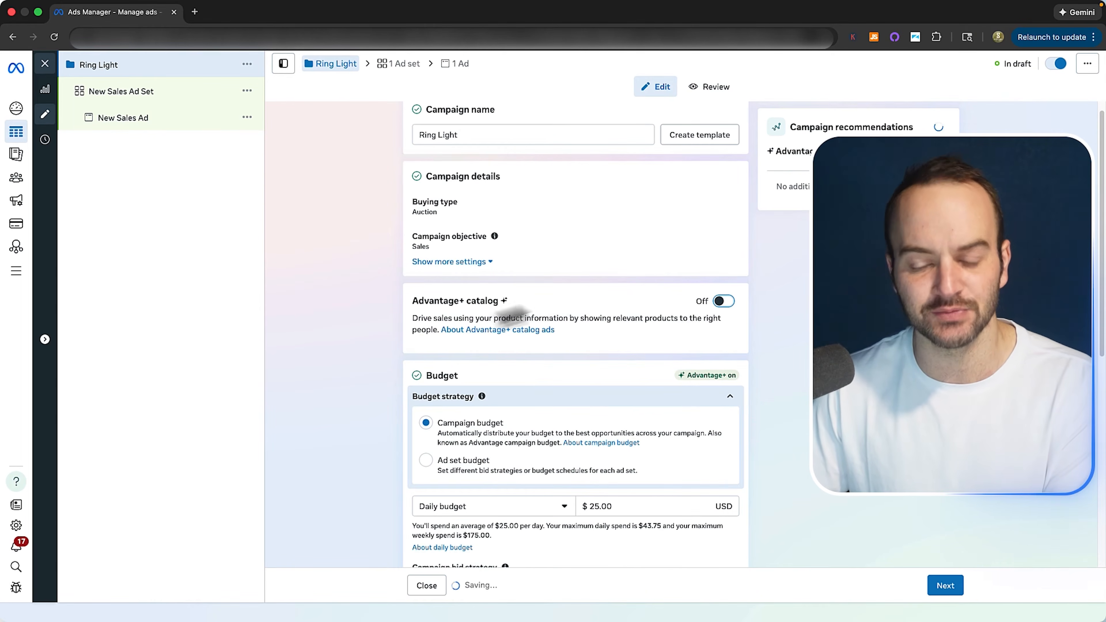
{"action": "scroll", "coordinate": [773, 311], "scroll_direction": "down", "scroll_amount": 5}
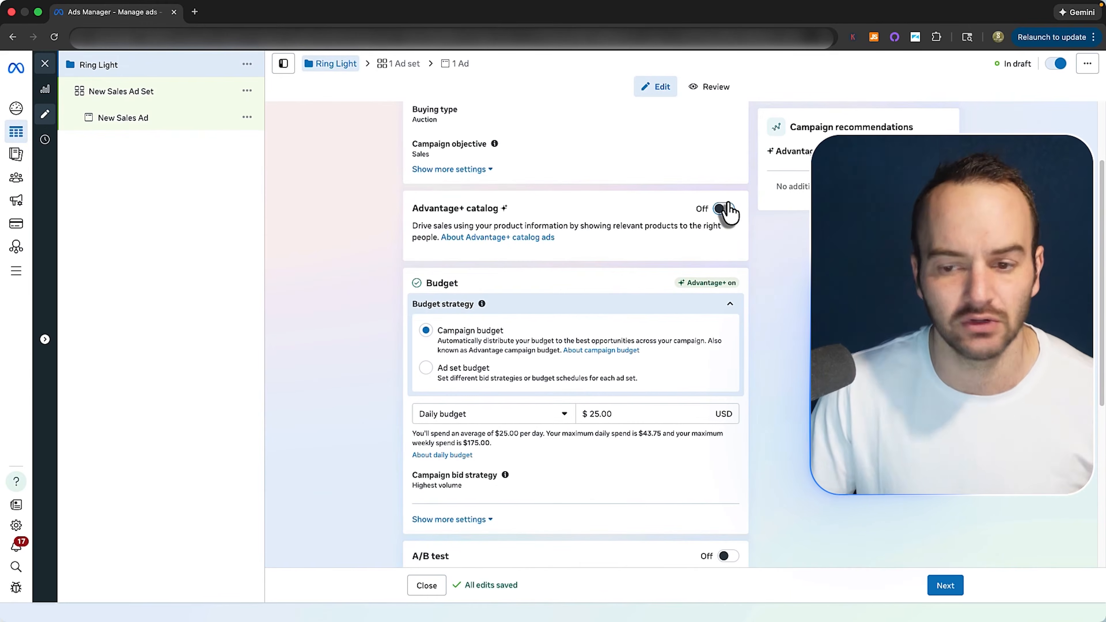
{"action": "scroll", "coordinate": [756, 301], "scroll_direction": "down", "scroll_amount": 5}
{"action": "scroll", "coordinate": [756, 301], "scroll_direction": "up", "scroll_amount": 2}
{"action": "scroll", "coordinate": [455, 247], "scroll_direction": "up", "scroll_amount": 2}
{"action": "scroll", "coordinate": [455, 248], "scroll_direction": "down", "scroll_amount": 3}
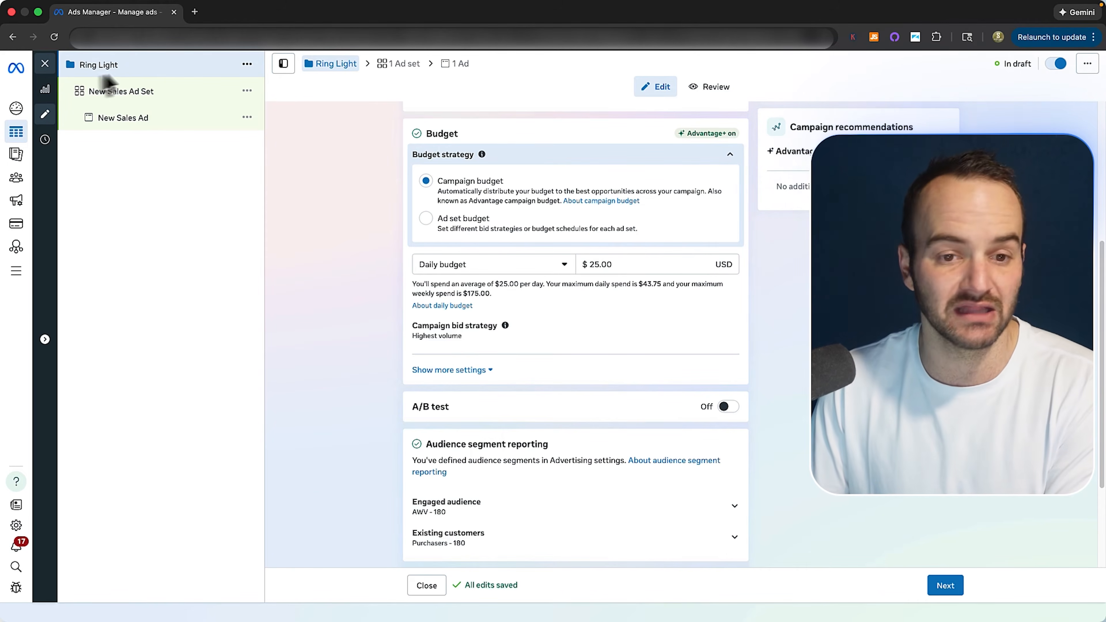
Open the campaign's New Sales Ad Set and rename it as United States.
{"action": "left_click", "coordinate": [126, 92]}
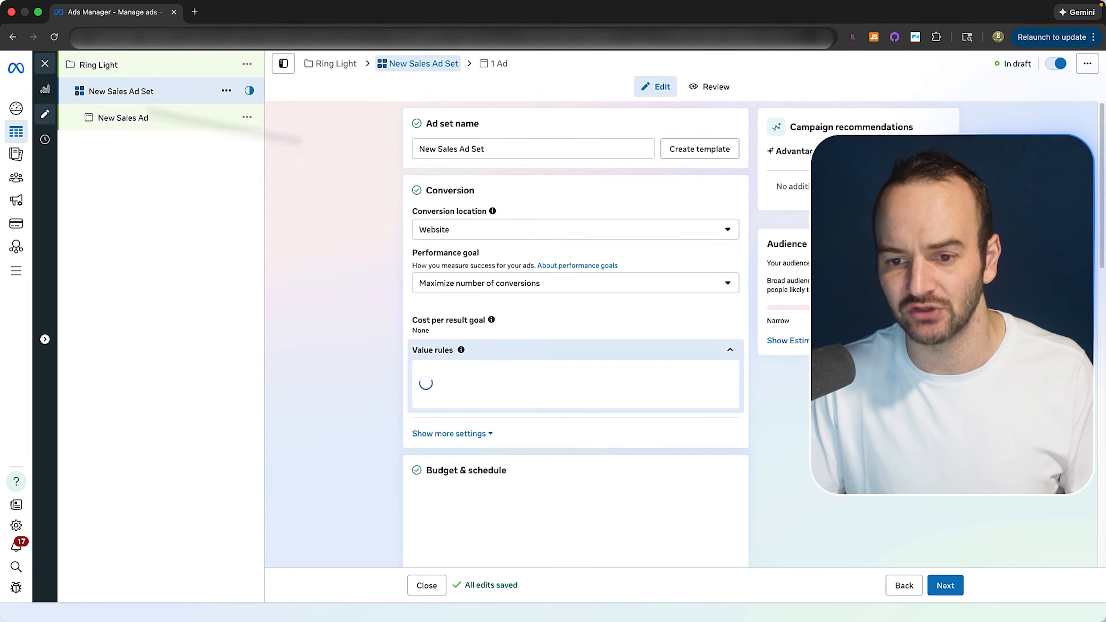
{"action": "left_click_drag", "start_coordinate": [485, 149], "coordinate": [420, 151]}
{"action": "type", "text": "United State"}
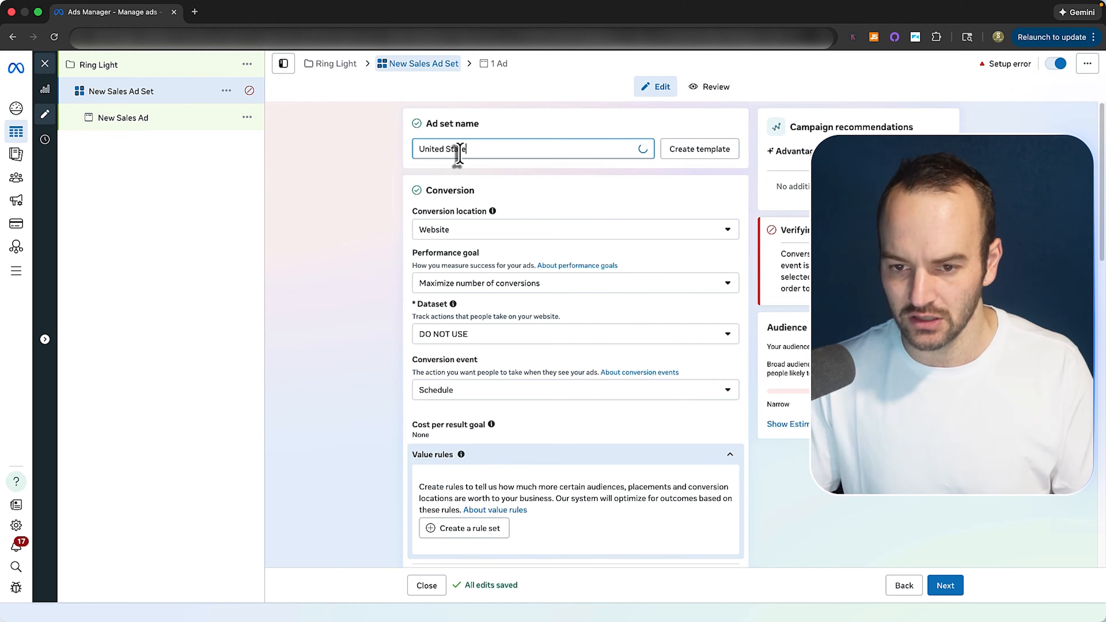
Quick-duplicate the United States ad set within the campaign and rename the copy as Canada.
{"action": "left_click", "coordinate": [227, 91]}
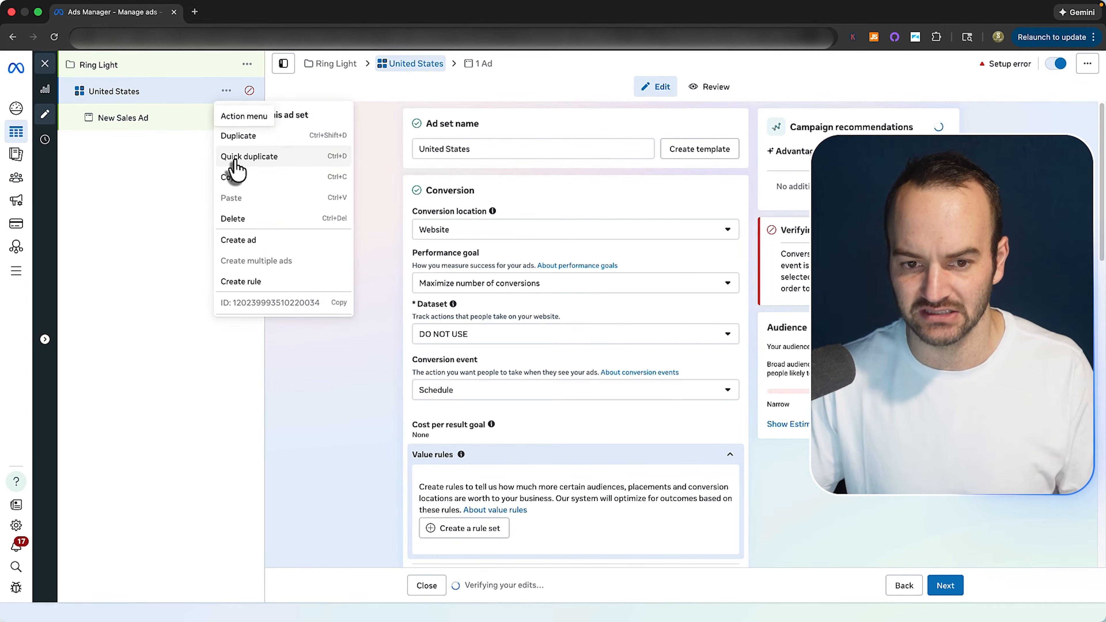
{"action": "left_click", "coordinate": [230, 158]}
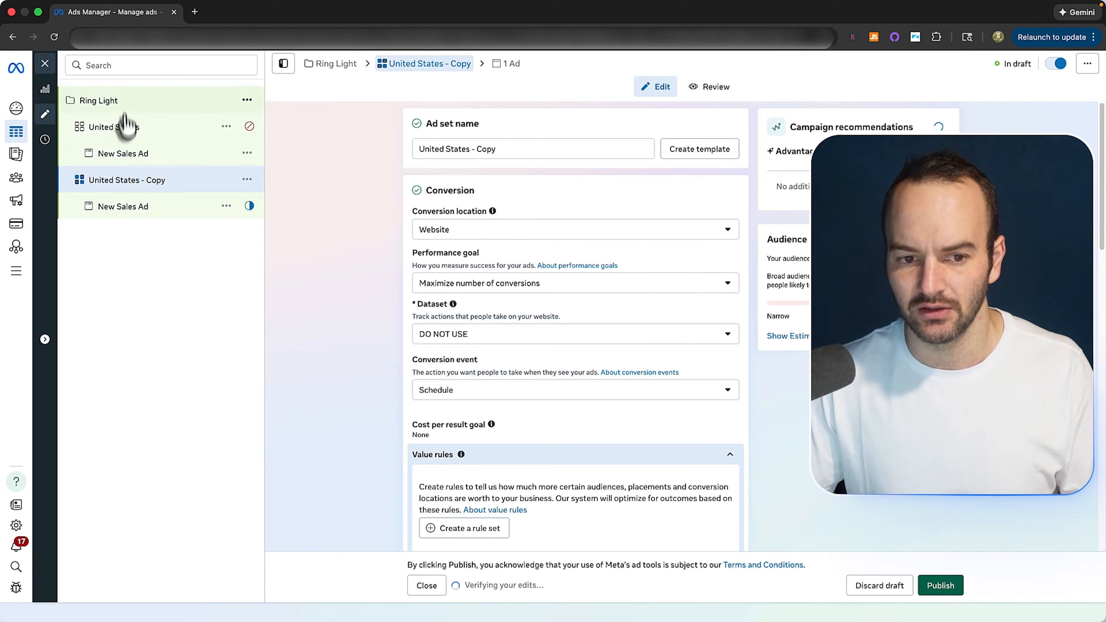
{"action": "left_click_drag", "start_coordinate": [505, 148], "coordinate": [382, 157]}
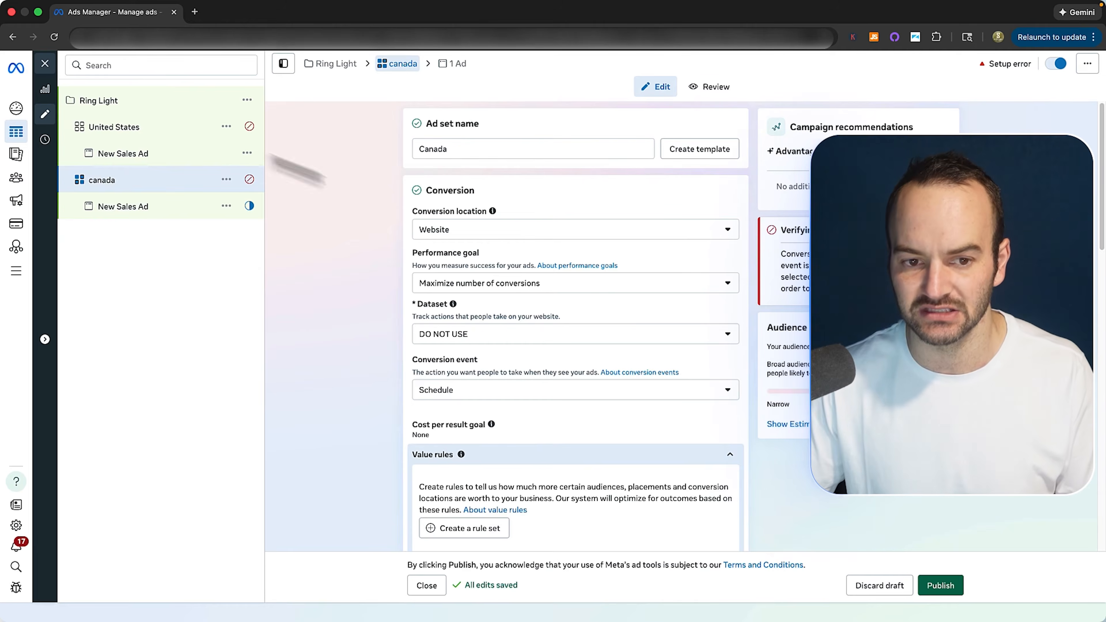
Switch the Ring Light campaign's budget strategy to ad set budget and back to campaign budget.
{"action": "left_click", "coordinate": [109, 102]}
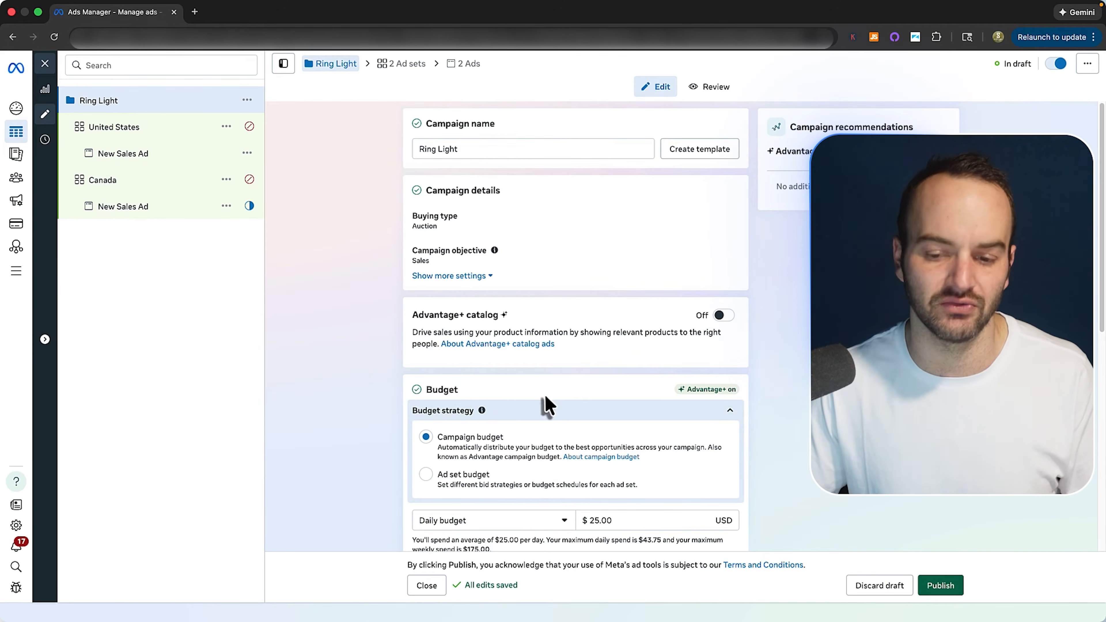
{"action": "scroll", "coordinate": [509, 422], "scroll_direction": "down", "scroll_amount": 2}
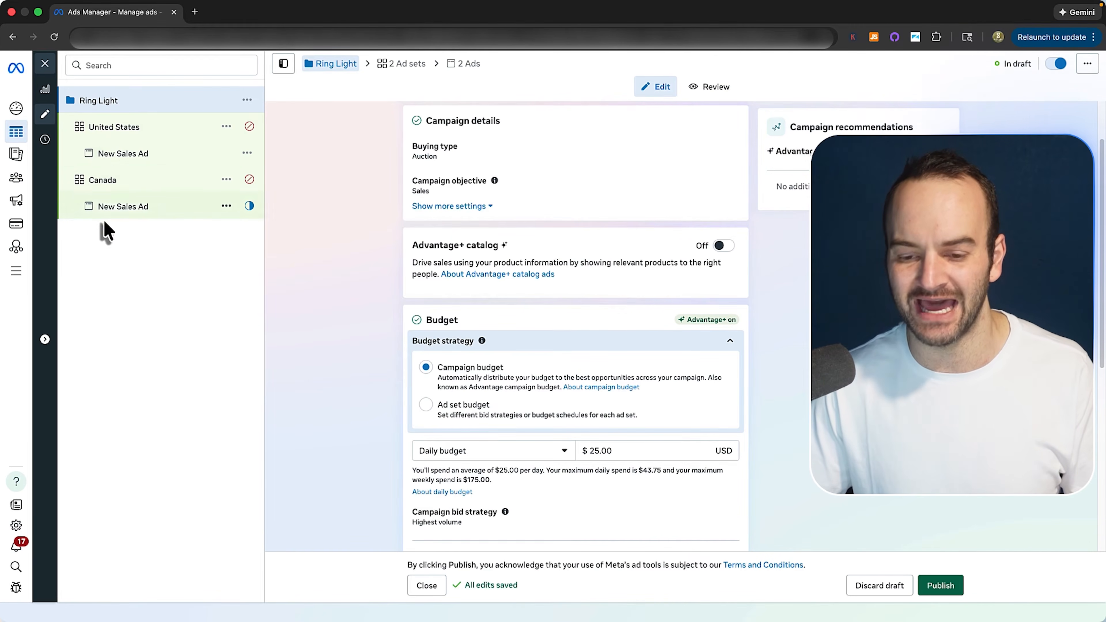
{"action": "left_click", "coordinate": [426, 408]}
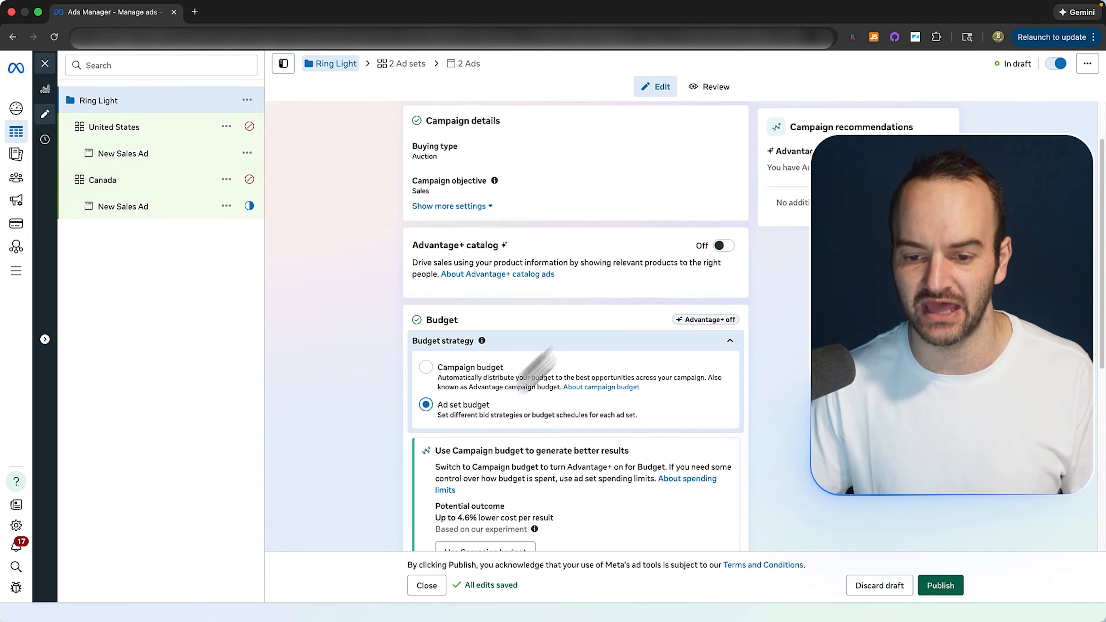
{"action": "left_click", "coordinate": [427, 368]}
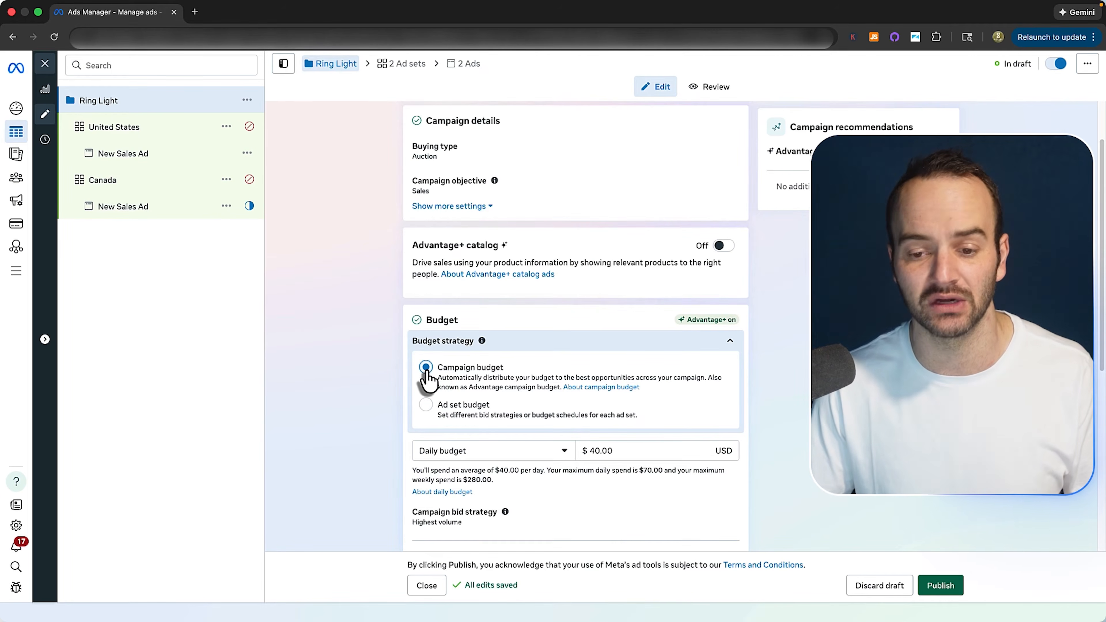
Check the United States and Canada ad sets, and set the Ring Light campaign's daily budget to $25.
{"action": "scroll", "coordinate": [762, 423], "scroll_direction": "down", "scroll_amount": 7}
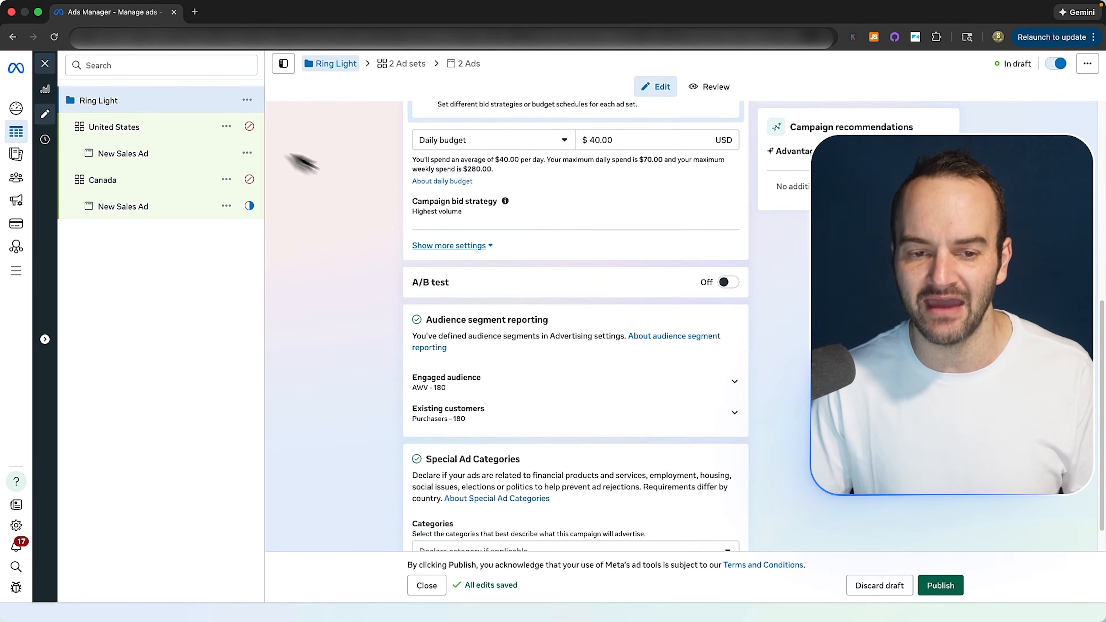
{"action": "left_click", "coordinate": [111, 131]}
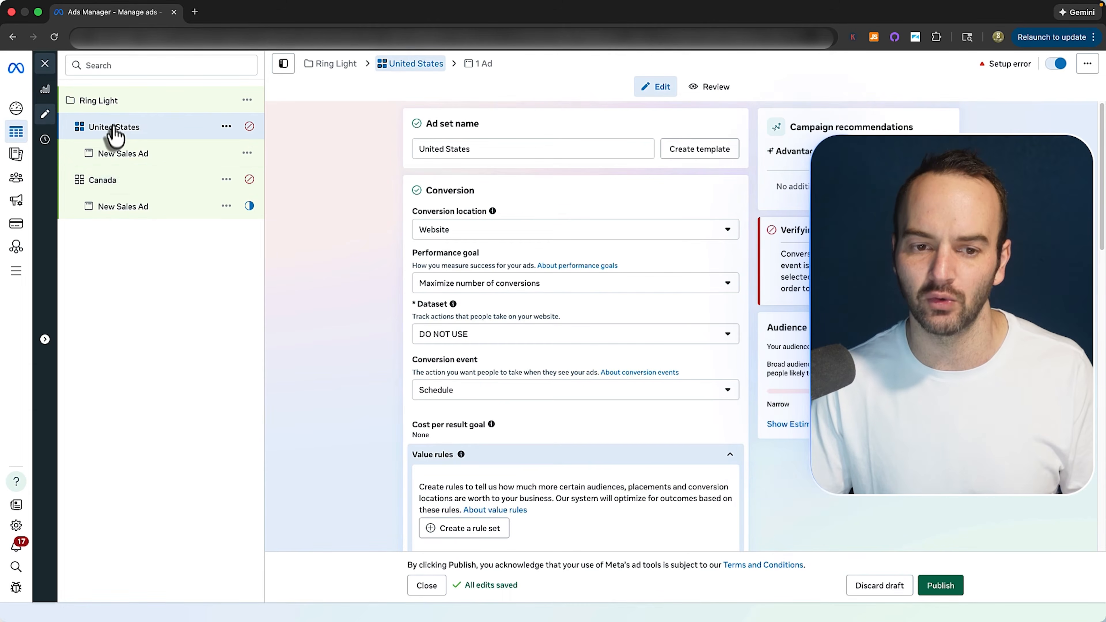
{"action": "left_click", "coordinate": [113, 182]}
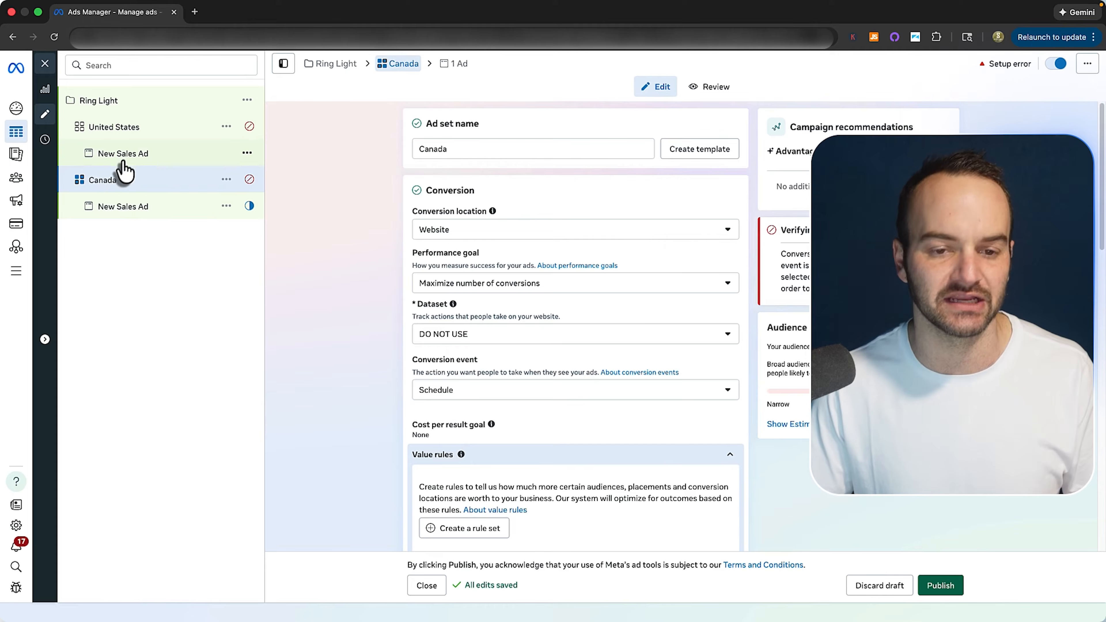
{"action": "left_click", "coordinate": [118, 105]}
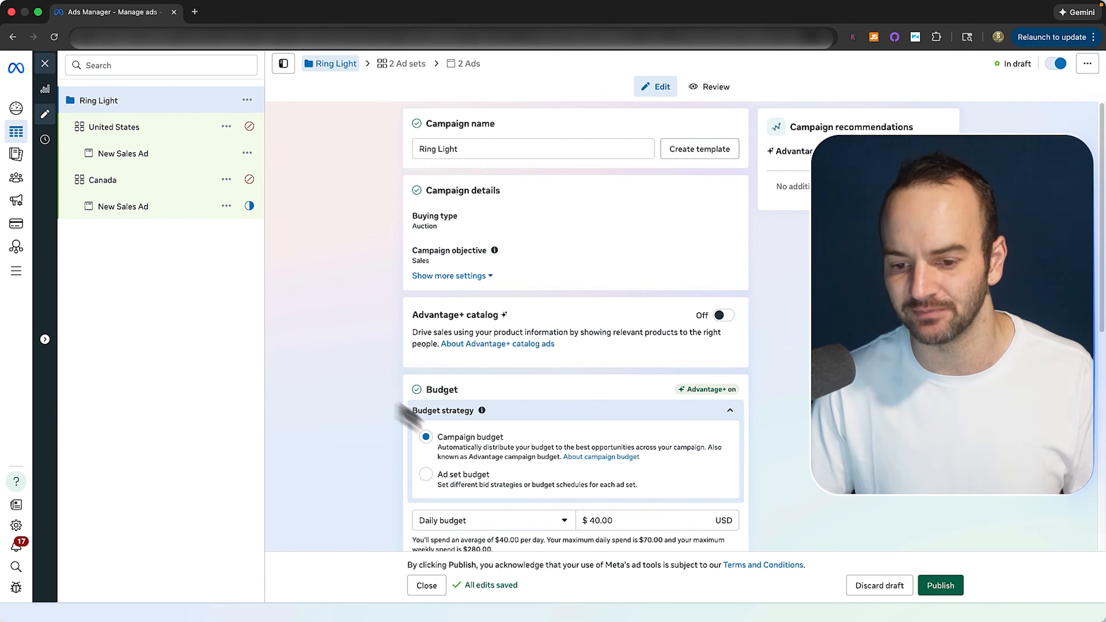
{"action": "scroll", "coordinate": [649, 312], "scroll_direction": "down", "scroll_amount": 5}
{"action": "triple_click", "coordinate": [650, 315]}
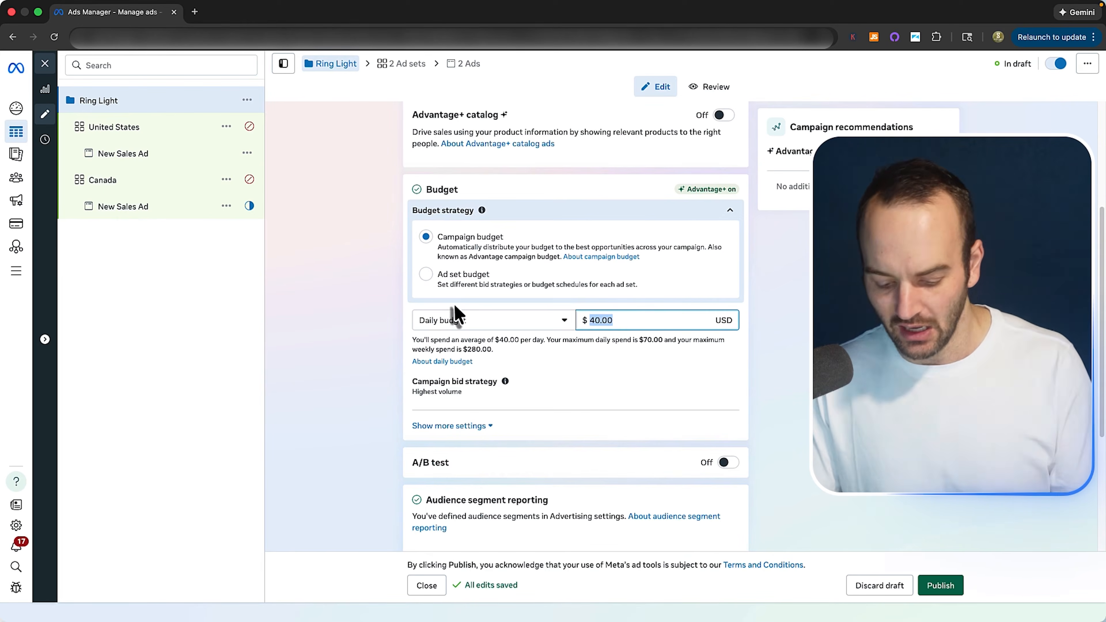
{"action": "type", "text": "25"}
{"action": "key", "text": "Return"}
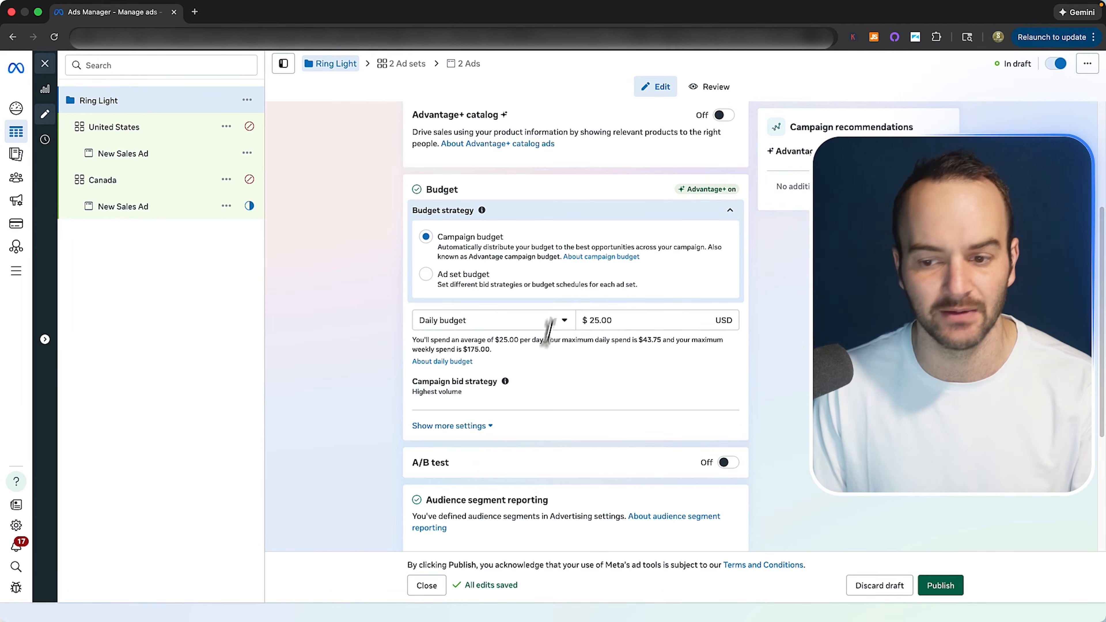
Try daily budgets of $100 and $500 for the campaign, and return the daily budget to $25.
{"action": "double_click", "coordinate": [628, 327]}
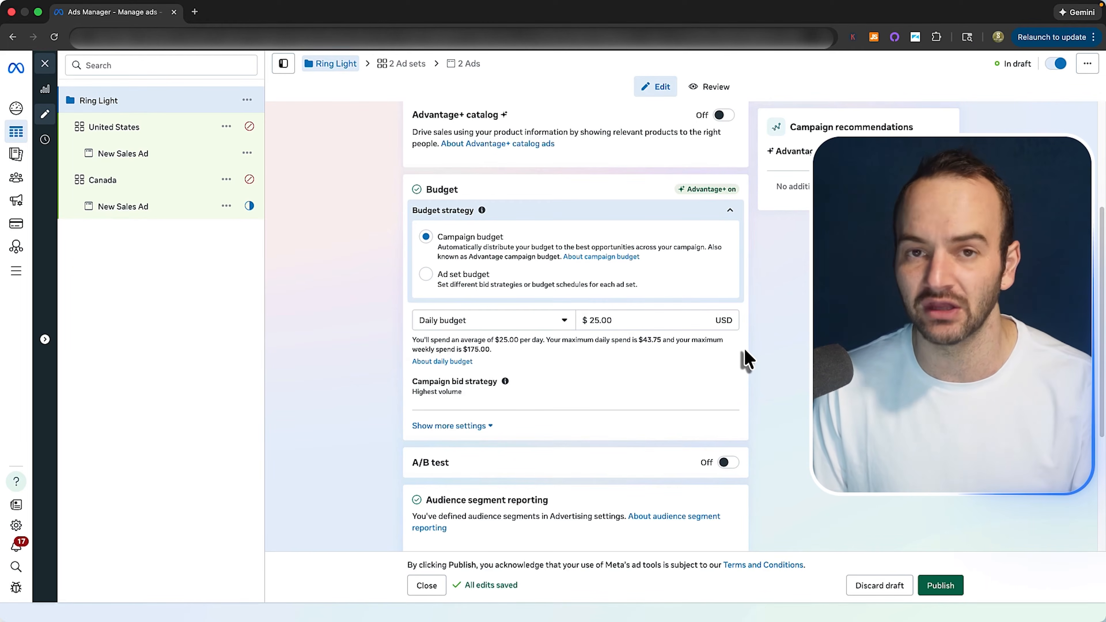
{"action": "double_click", "coordinate": [606, 321]}
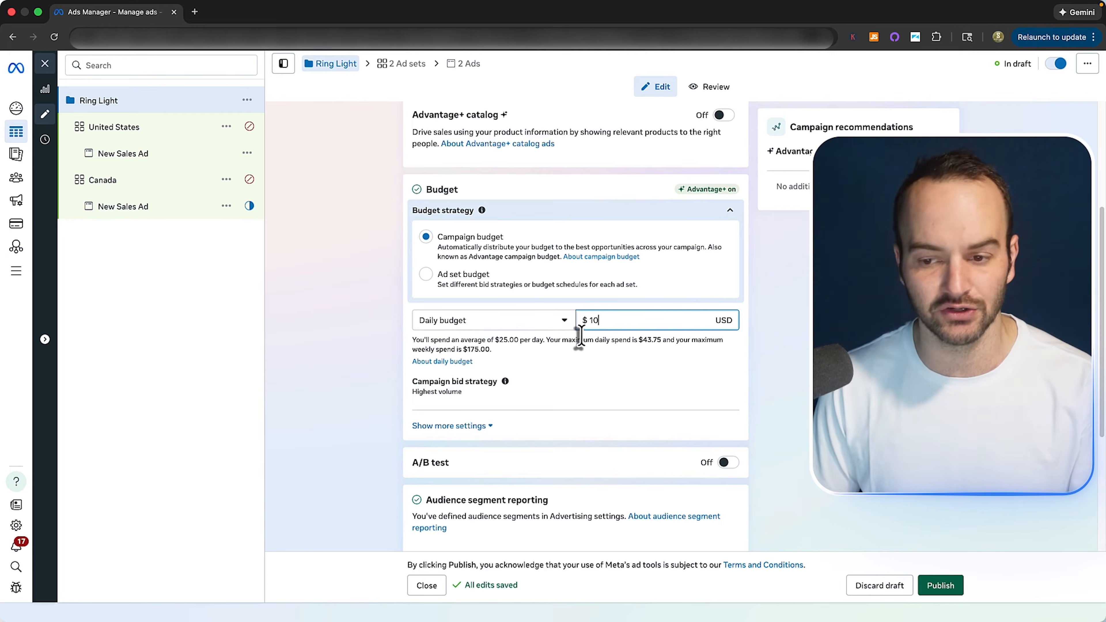
{"action": "left_click", "coordinate": [720, 391]}
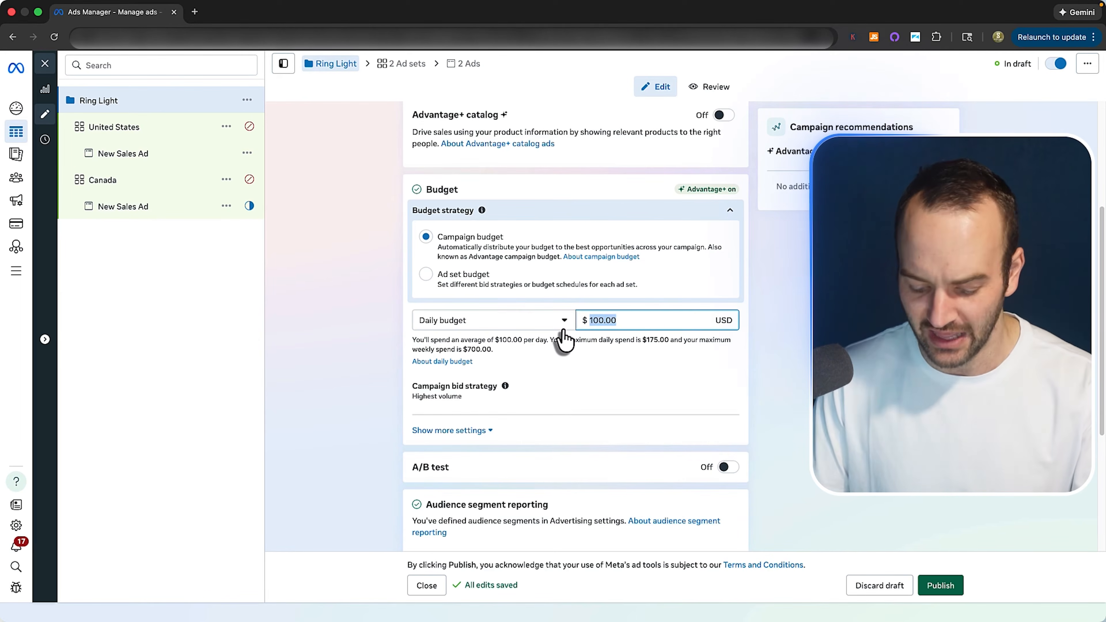
{"action": "left_click", "coordinate": [790, 325]}
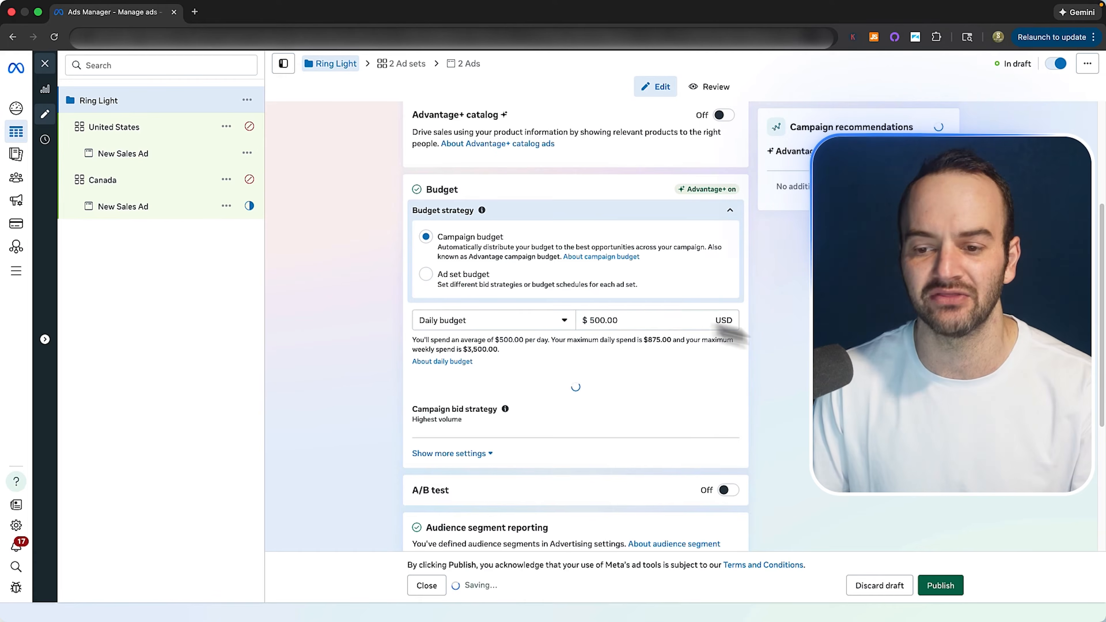
{"action": "left_click", "coordinate": [639, 320]}
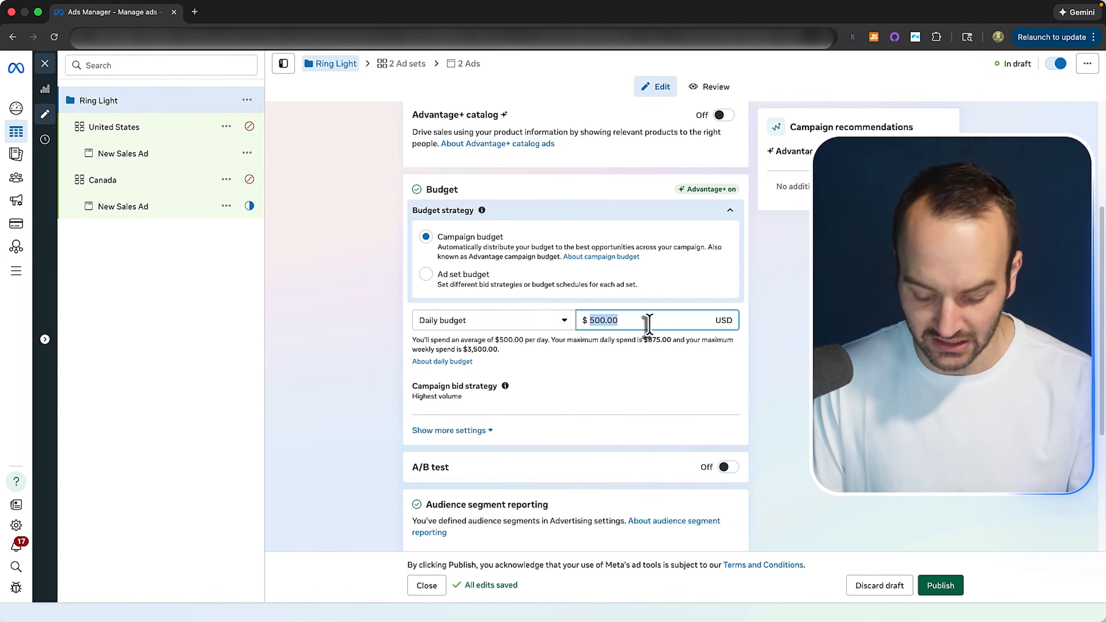
{"action": "key", "text": "Return"}
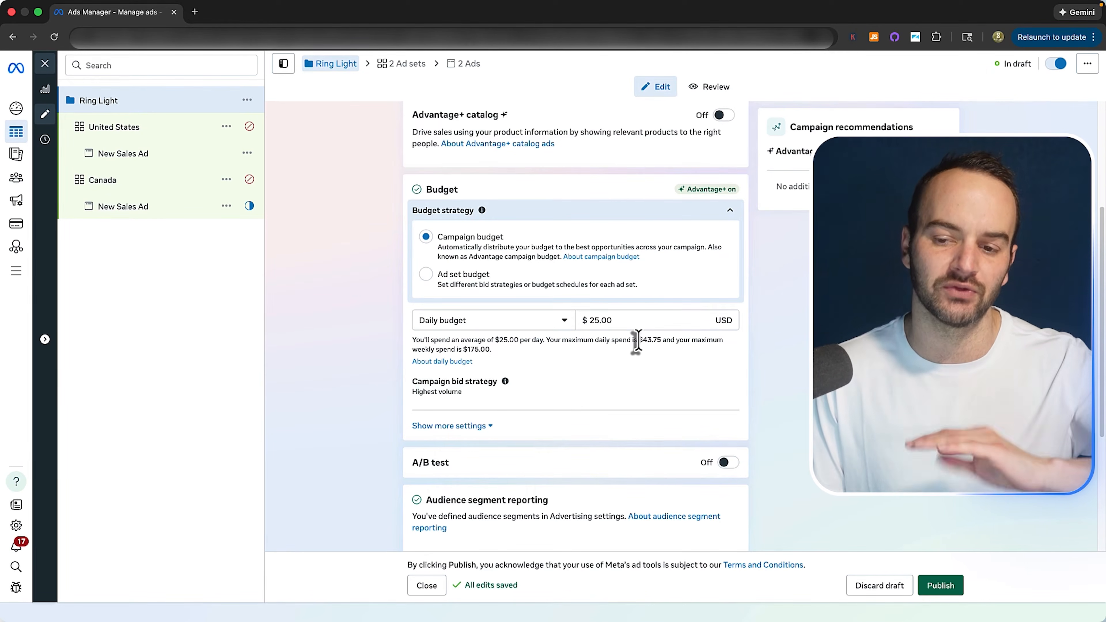
{"action": "scroll", "coordinate": [637, 341], "scroll_direction": "down", "scroll_amount": 1}
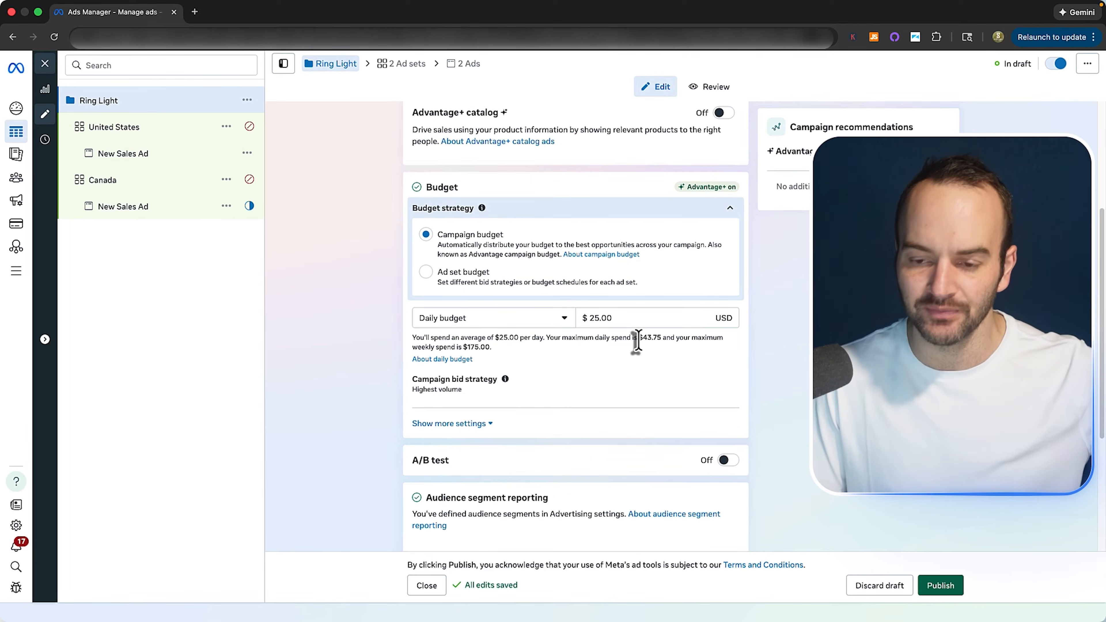
{"action": "left_click", "coordinate": [618, 320]}
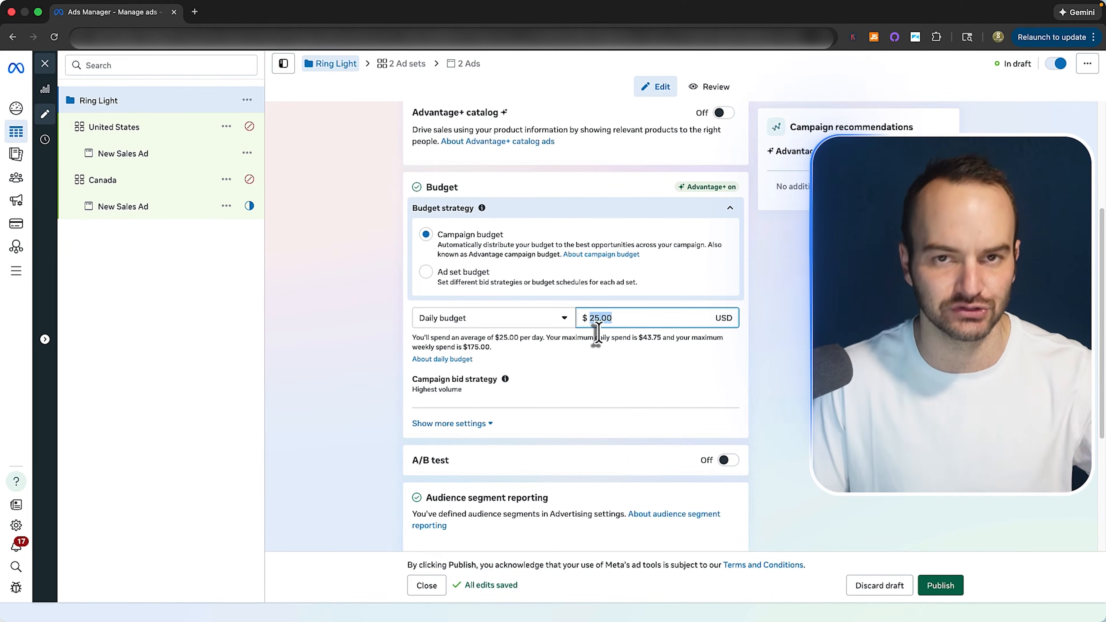
{"action": "left_click", "coordinate": [791, 362]}
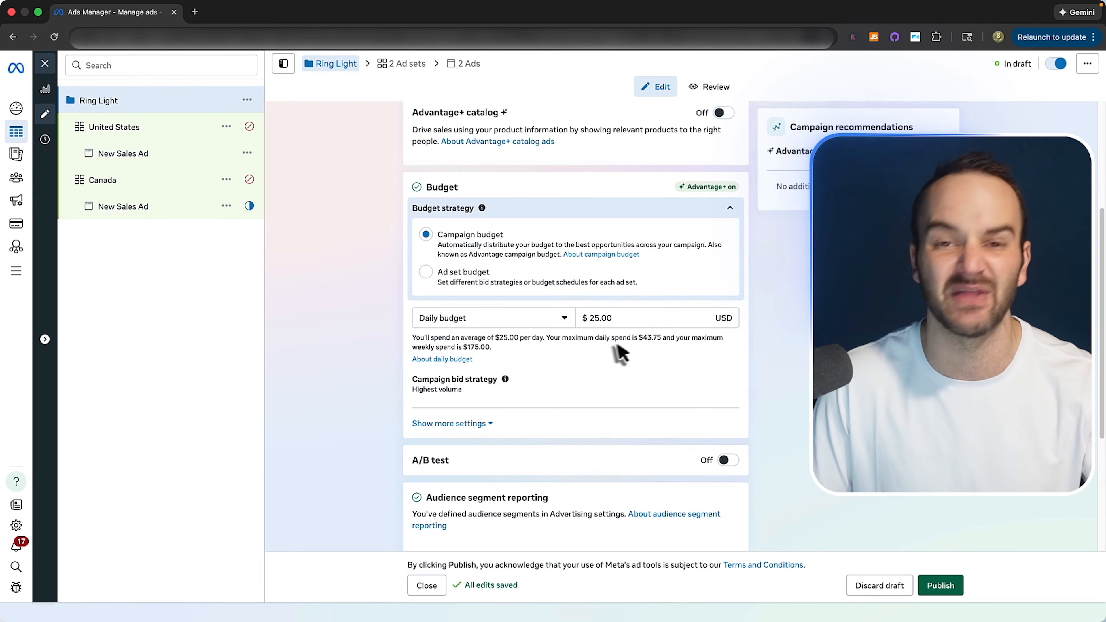
{"action": "left_click", "coordinate": [625, 317]}
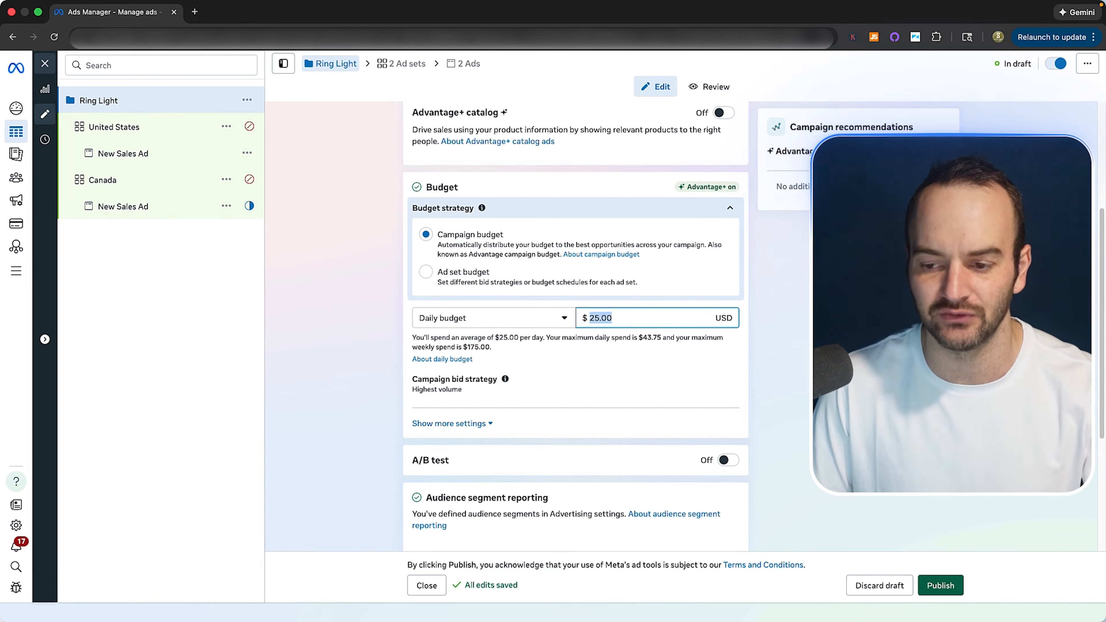
Review the campaign's A/B test section, and expand and collapse the additional budget settings.
{"action": "scroll", "coordinate": [575, 305], "scroll_direction": "down", "scroll_amount": 4}
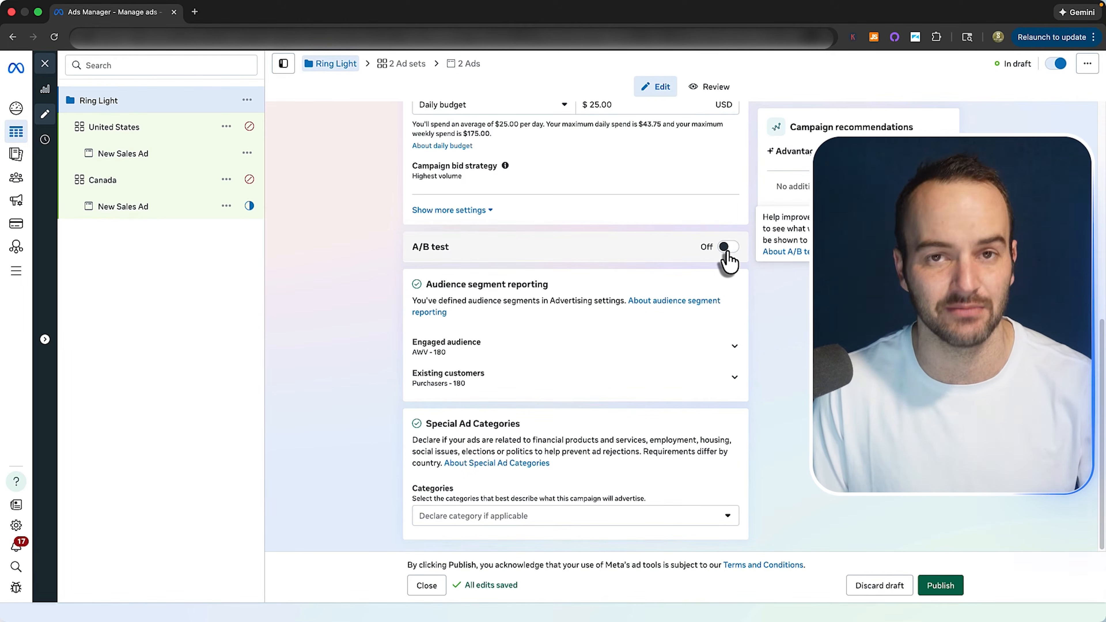
{"action": "scroll", "coordinate": [682, 222], "scroll_direction": "up", "scroll_amount": 1}
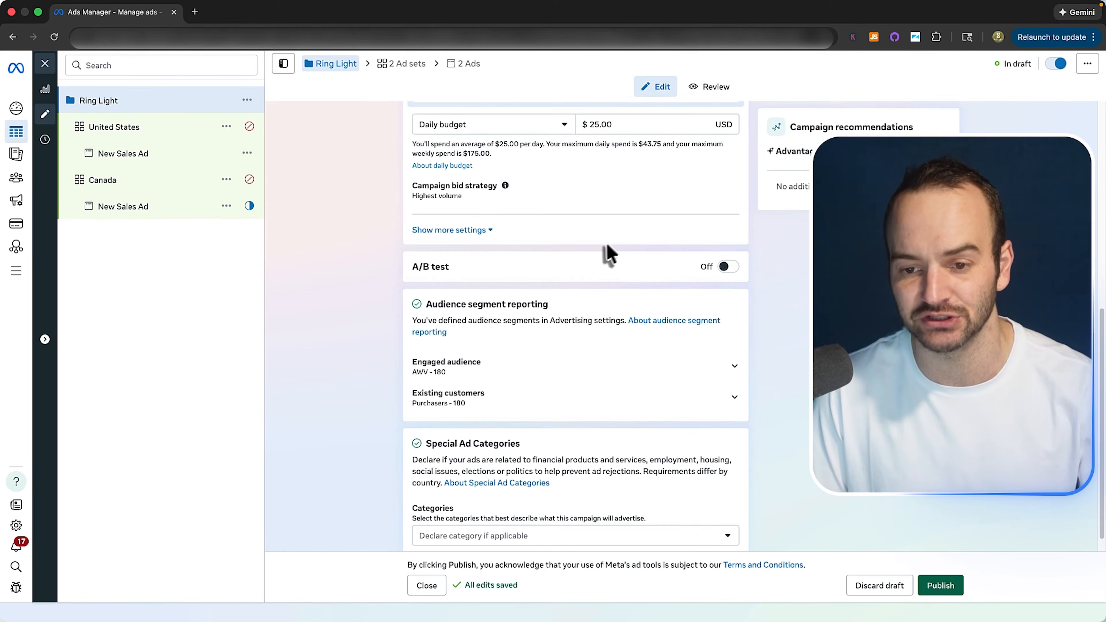
{"action": "scroll", "coordinate": [608, 252], "scroll_direction": "up", "scroll_amount": 5}
{"action": "left_click", "coordinate": [460, 453]}
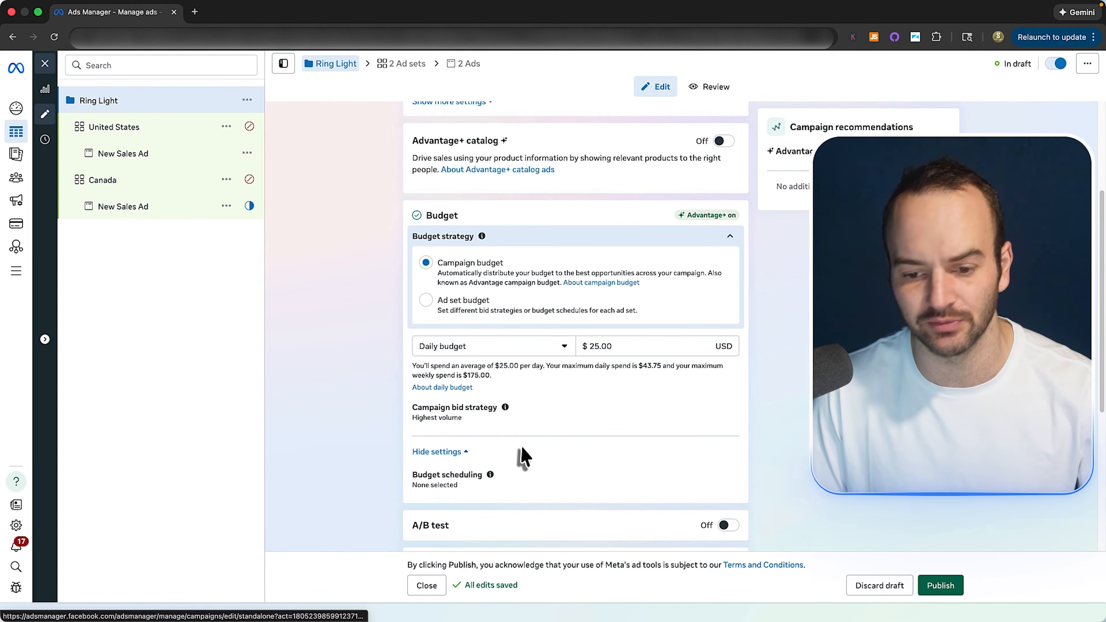
{"action": "left_click", "coordinate": [458, 453]}
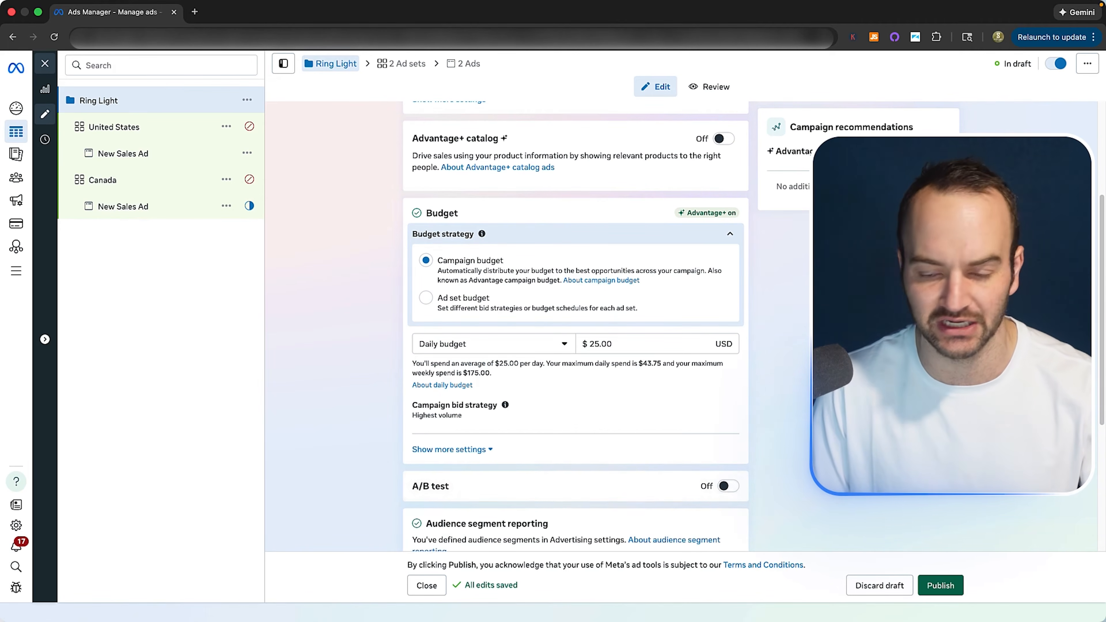
{"action": "scroll", "coordinate": [575, 327], "scroll_direction": "down", "scroll_amount": 5}
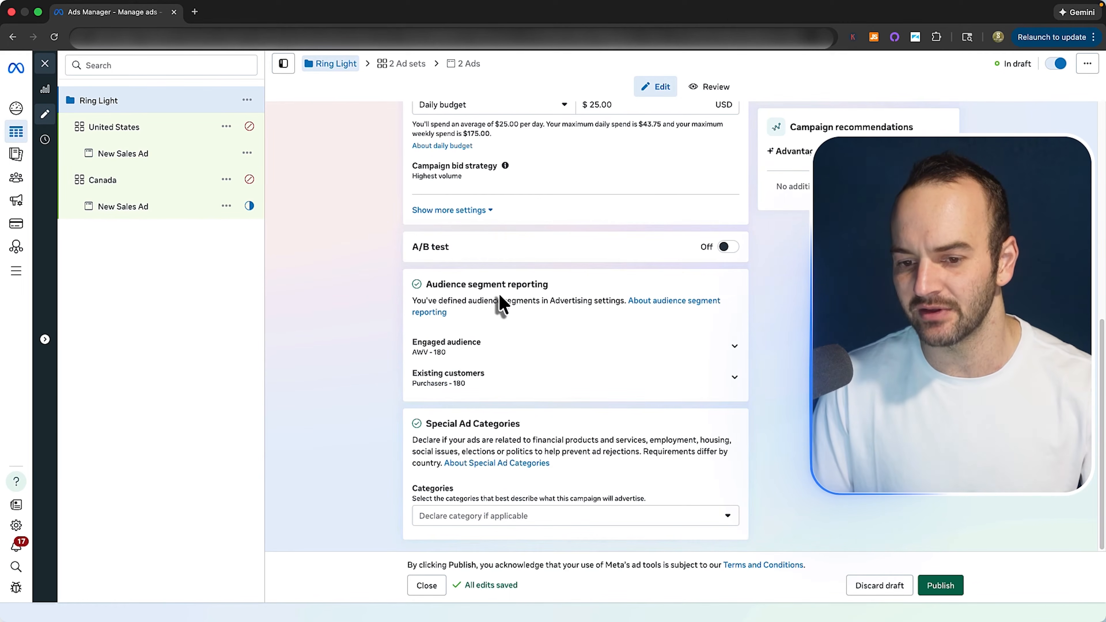
Open the help article about audience segment reporting in a new tab, and return to the campaign draft.
{"action": "right_click", "coordinate": [672, 306]}
{"action": "left_click", "coordinate": [701, 310]}
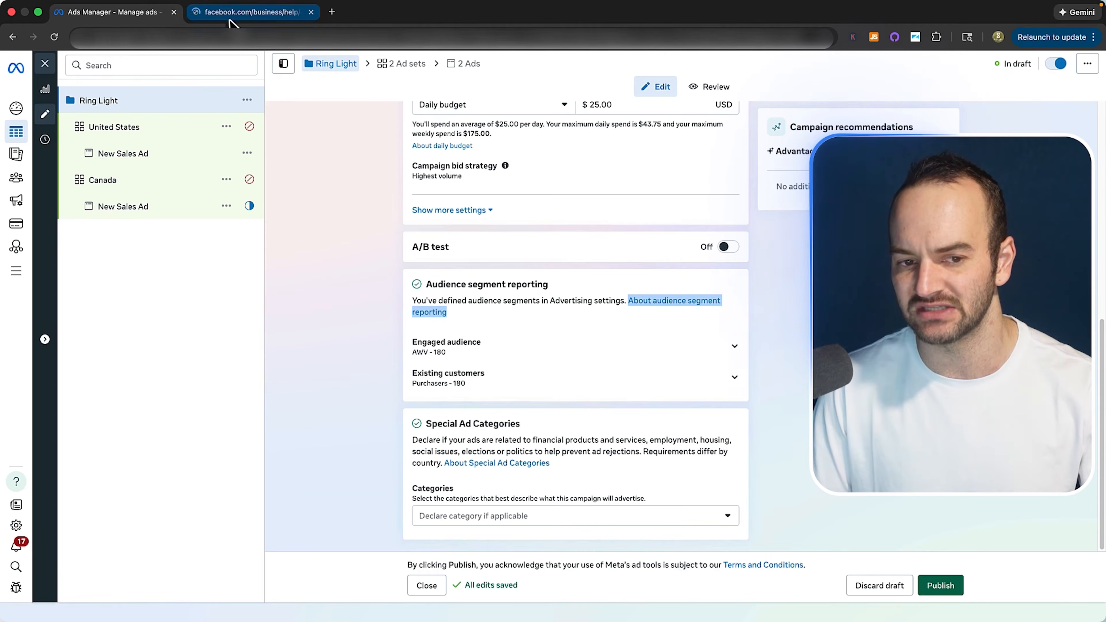
{"action": "left_click", "coordinate": [399, 375]}
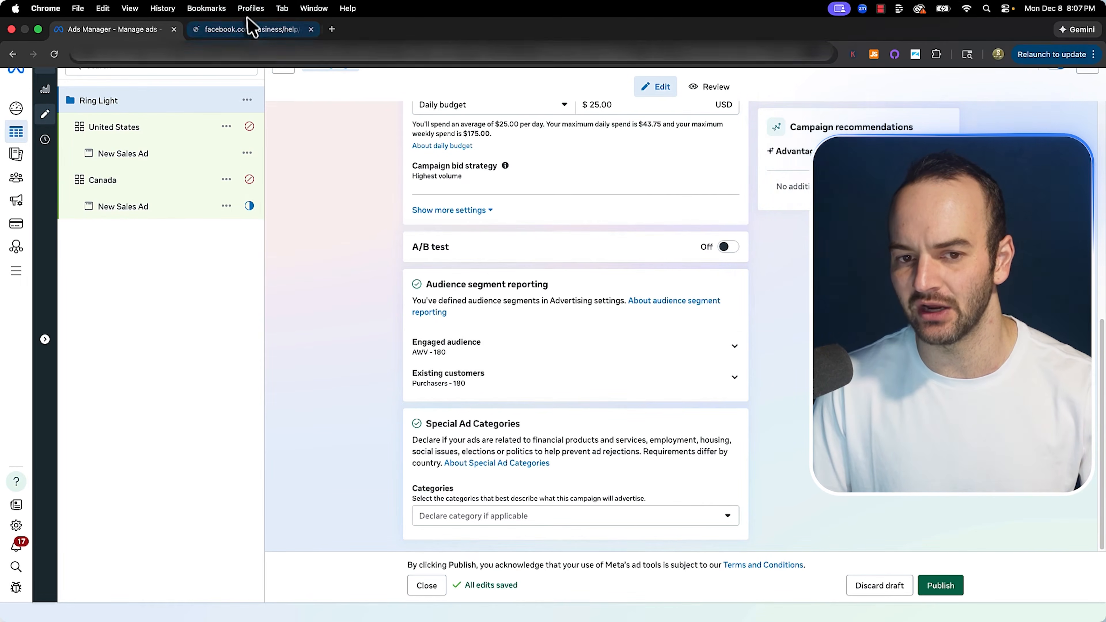
{"action": "left_click", "coordinate": [252, 29]}
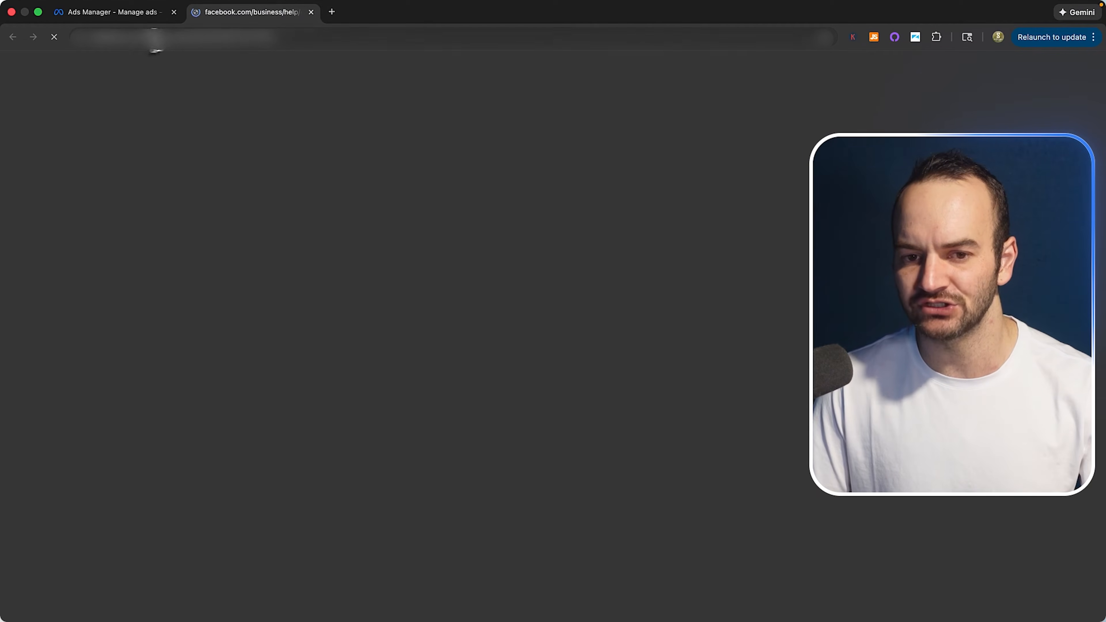
{"action": "left_click", "coordinate": [148, 13]}
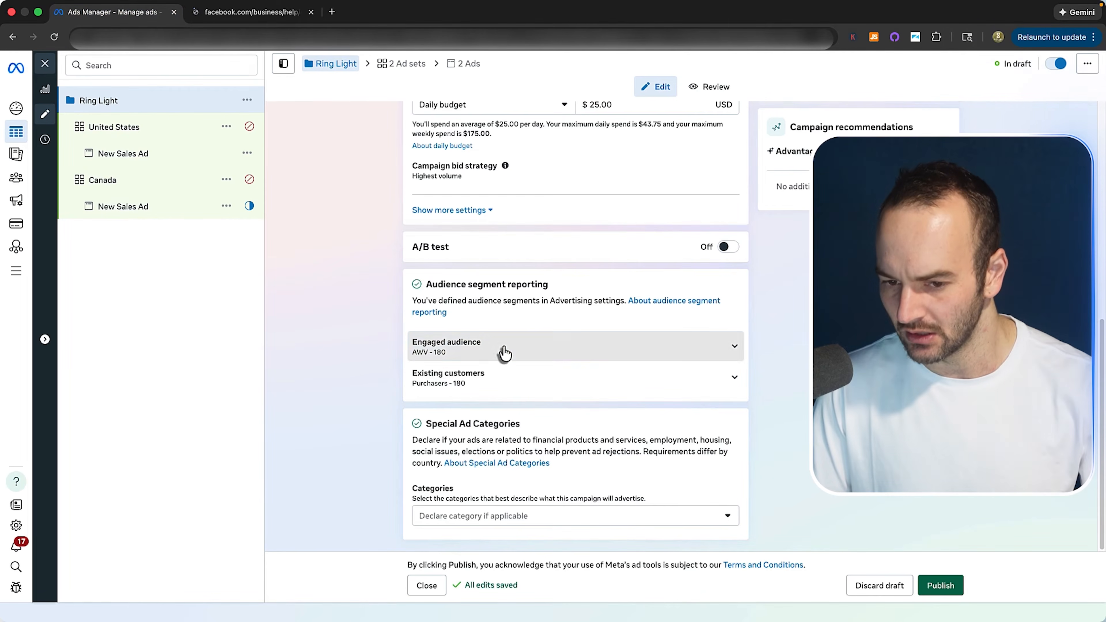
Open the ad account's audience segments settings from the campaign's Engaged audience entry, and close the help article.
{"action": "left_click", "coordinate": [471, 347]}
{"action": "left_click", "coordinate": [490, 420]}
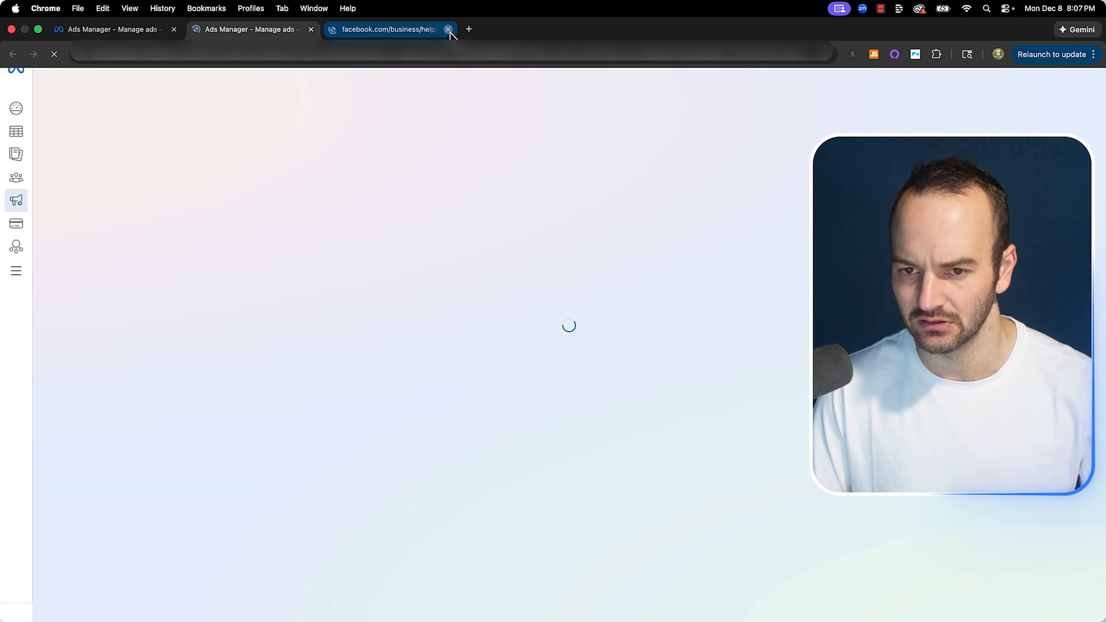
{"action": "left_click", "coordinate": [448, 29]}
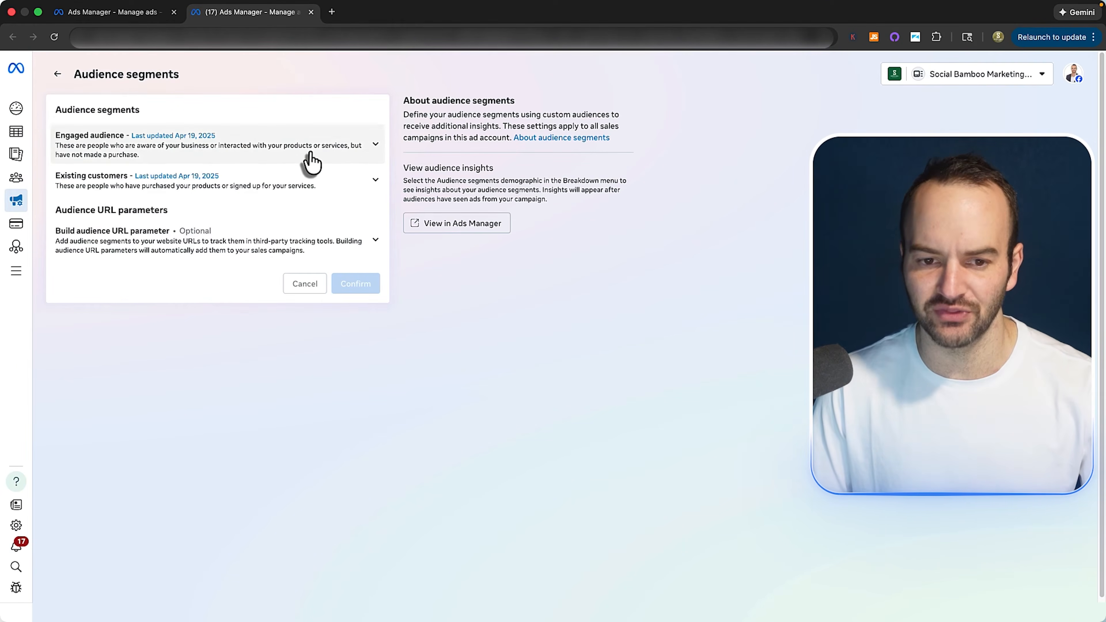
Examine which custom audiences are assigned to the Engaged audience and Existing customers segments.
{"action": "left_click", "coordinate": [304, 152]}
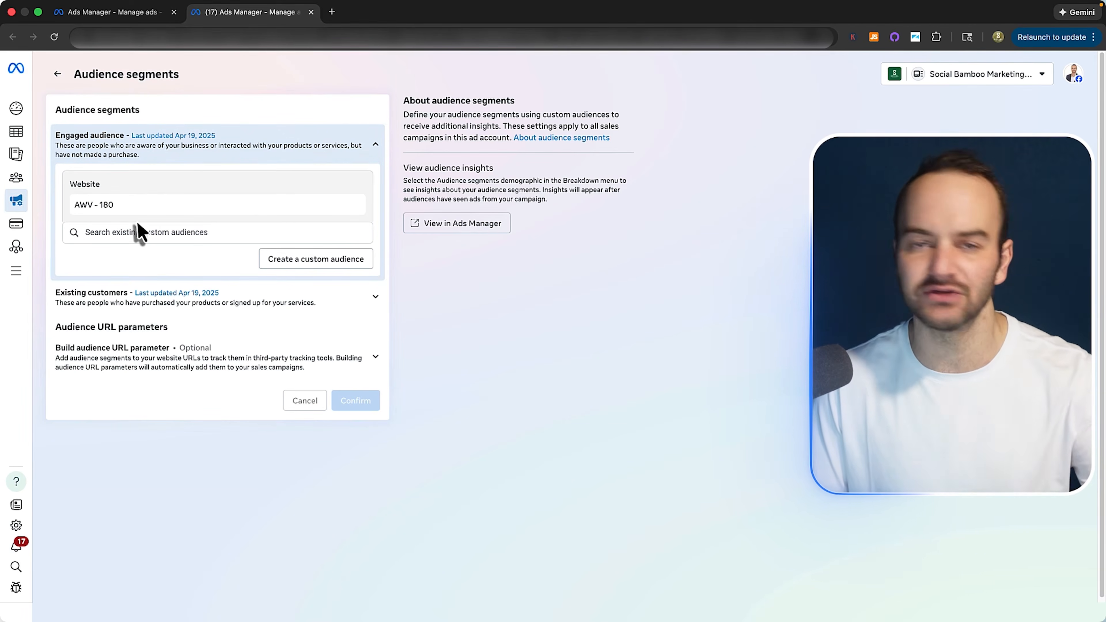
{"action": "left_click", "coordinate": [92, 305]}
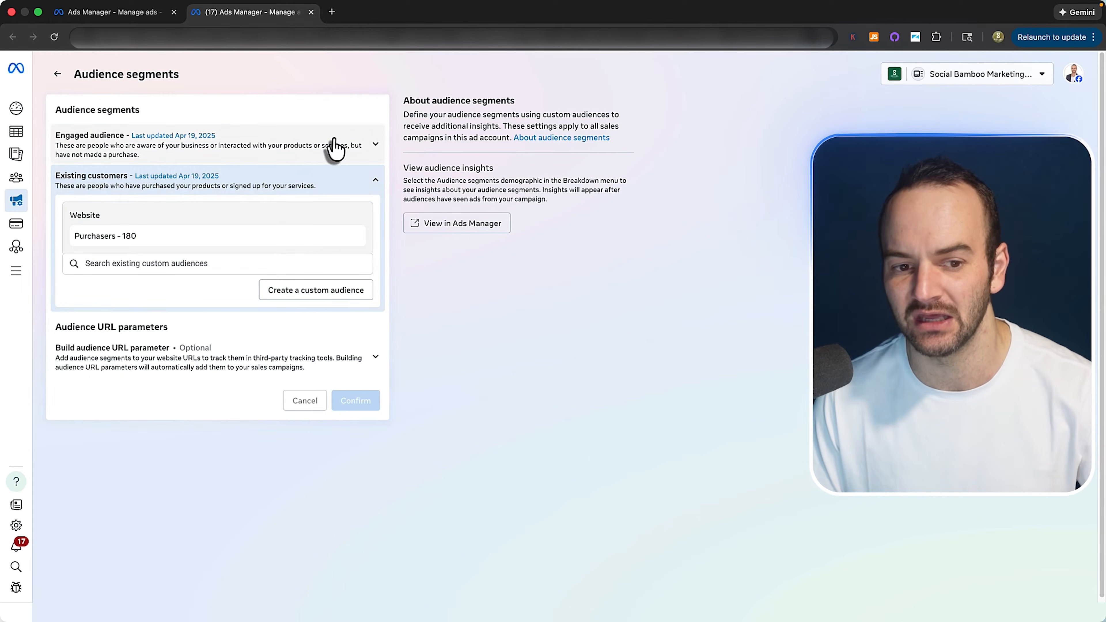
{"action": "left_click", "coordinate": [333, 146]}
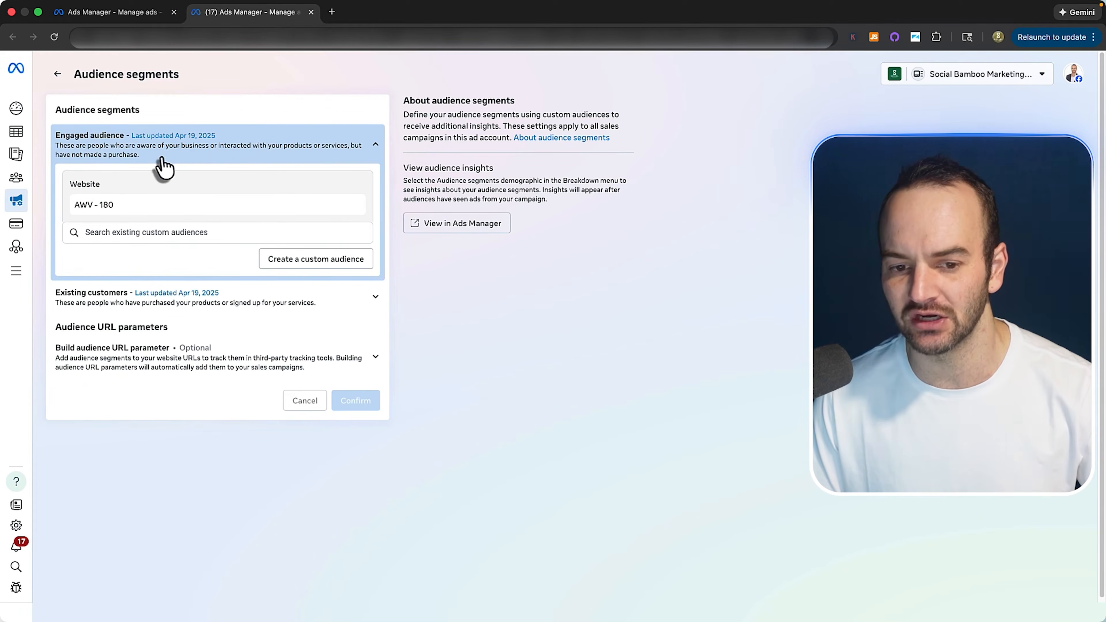
Fill in a website custom audience named AWV - 180 for all website visitors with 180-day retention from DO NOT USE, and discard it.
{"action": "left_click", "coordinate": [328, 259]}
{"action": "left_click", "coordinate": [432, 245]}
{"action": "left_click", "coordinate": [712, 392]}
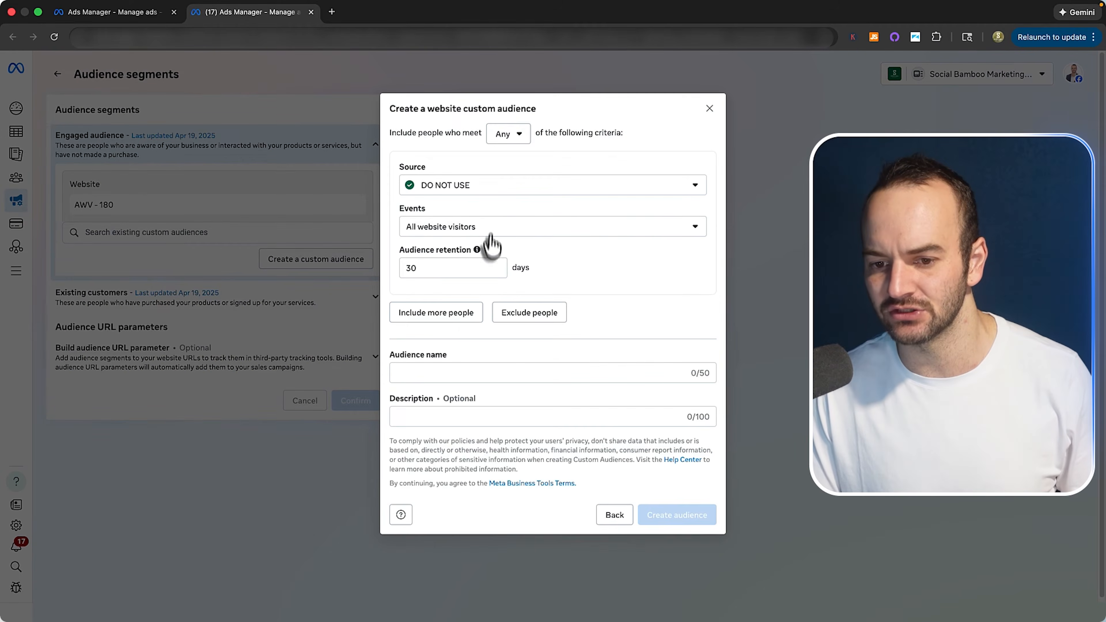
{"action": "left_click", "coordinate": [482, 186]}
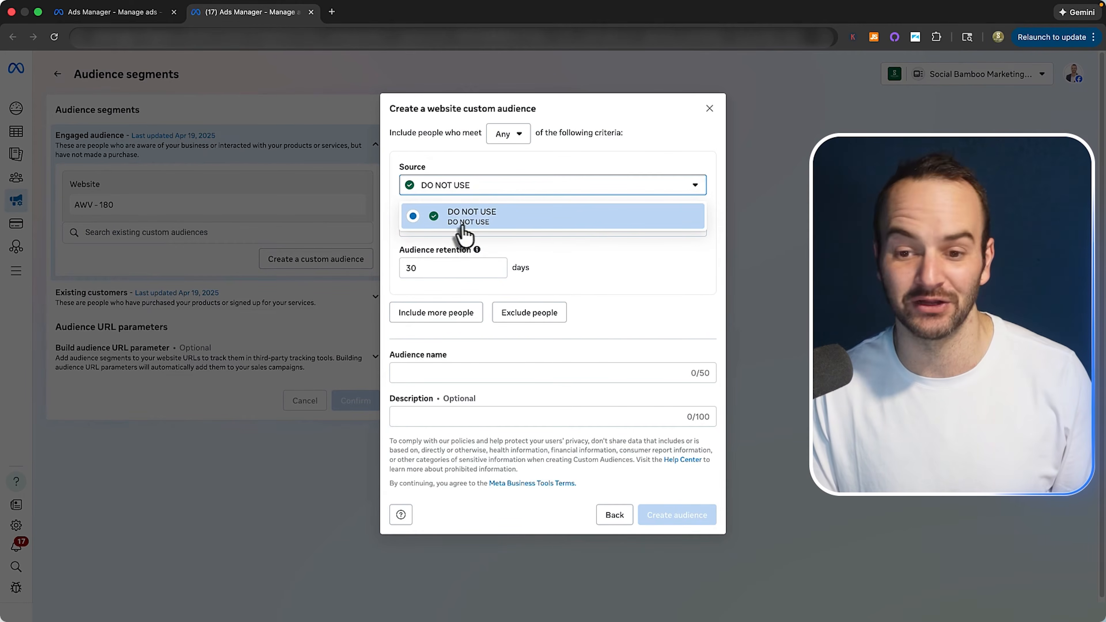
{"action": "left_click", "coordinate": [471, 215]}
{"action": "key", "text": "BackSpace"}
{"action": "key", "text": "BackSpace"}
{"action": "type", "text": "180"}
{"action": "left_click", "coordinate": [459, 373]}
{"action": "type", "text": "A"}
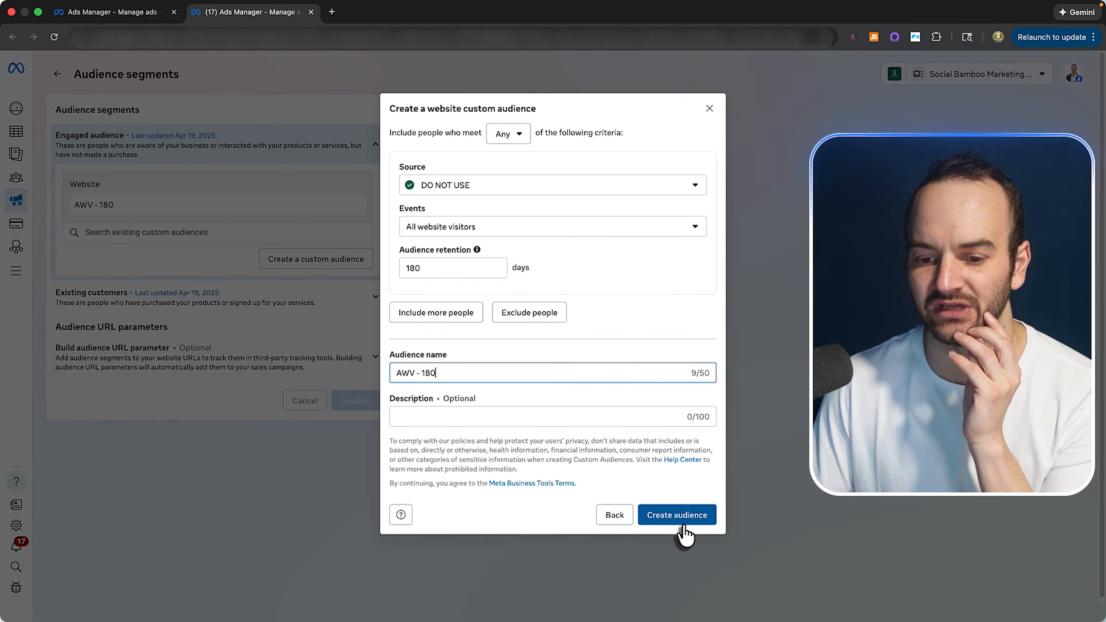
{"action": "left_click", "coordinate": [710, 109]}
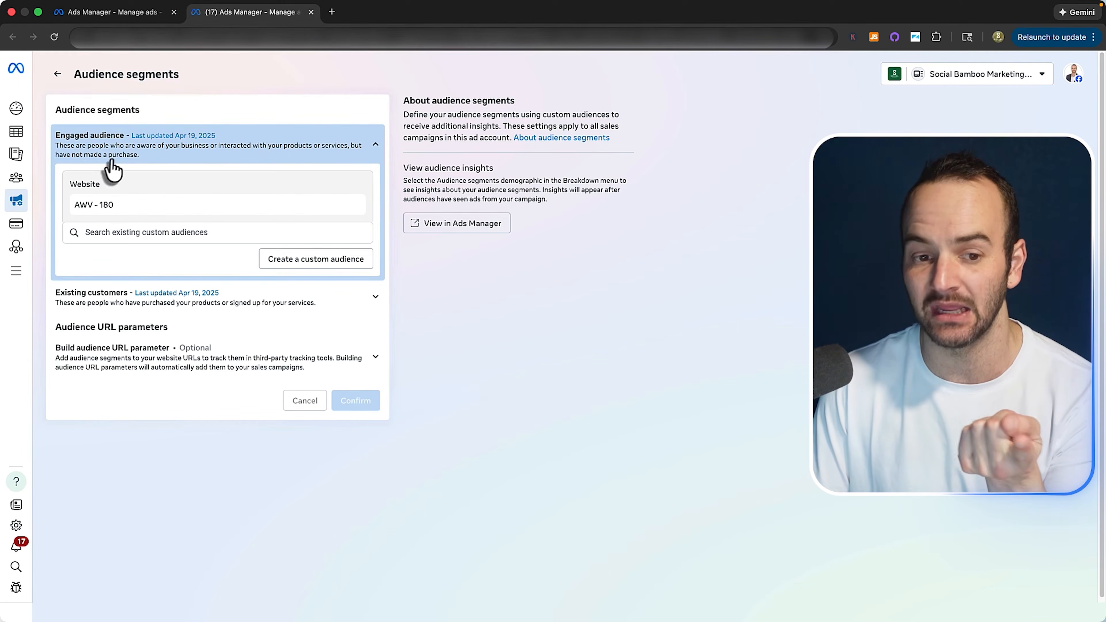
{"action": "left_click", "coordinate": [301, 161]}
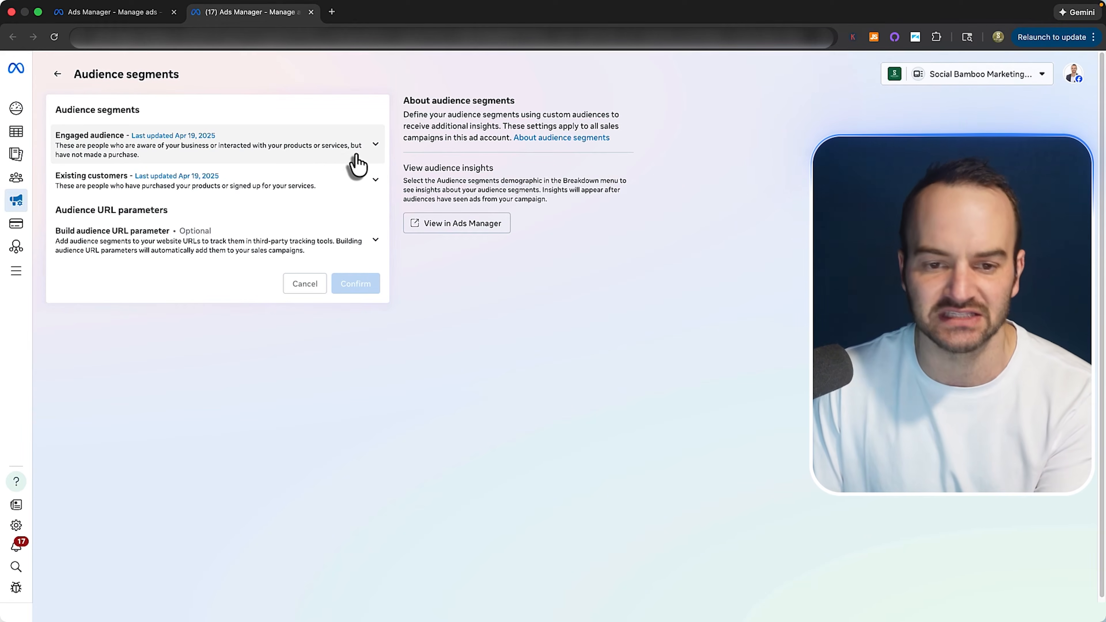
Review the event choices and retention limit for a website custom audience under Existing customers, and close the form without creating it.
{"action": "left_click", "coordinate": [333, 180]}
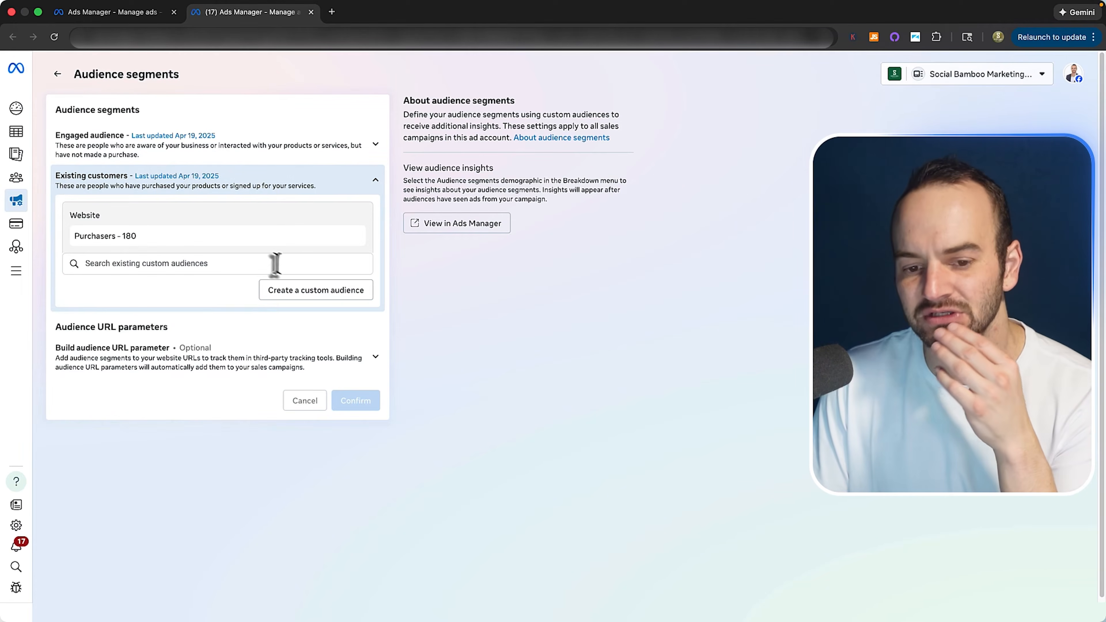
{"action": "left_click", "coordinate": [314, 290]}
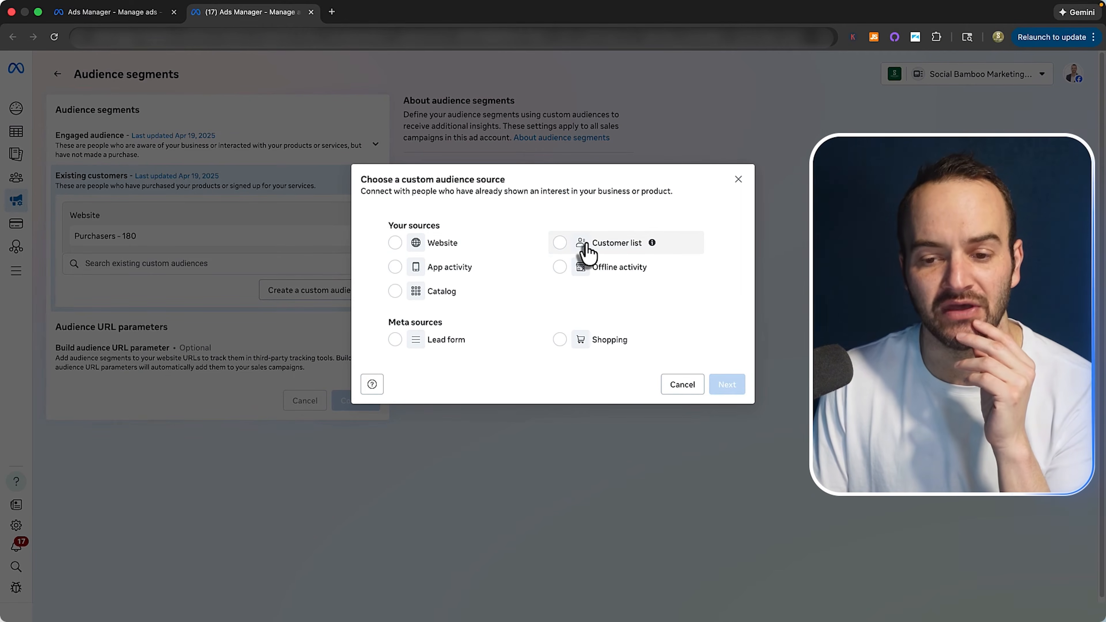
{"action": "left_click", "coordinate": [428, 248]}
{"action": "left_click", "coordinate": [716, 384]}
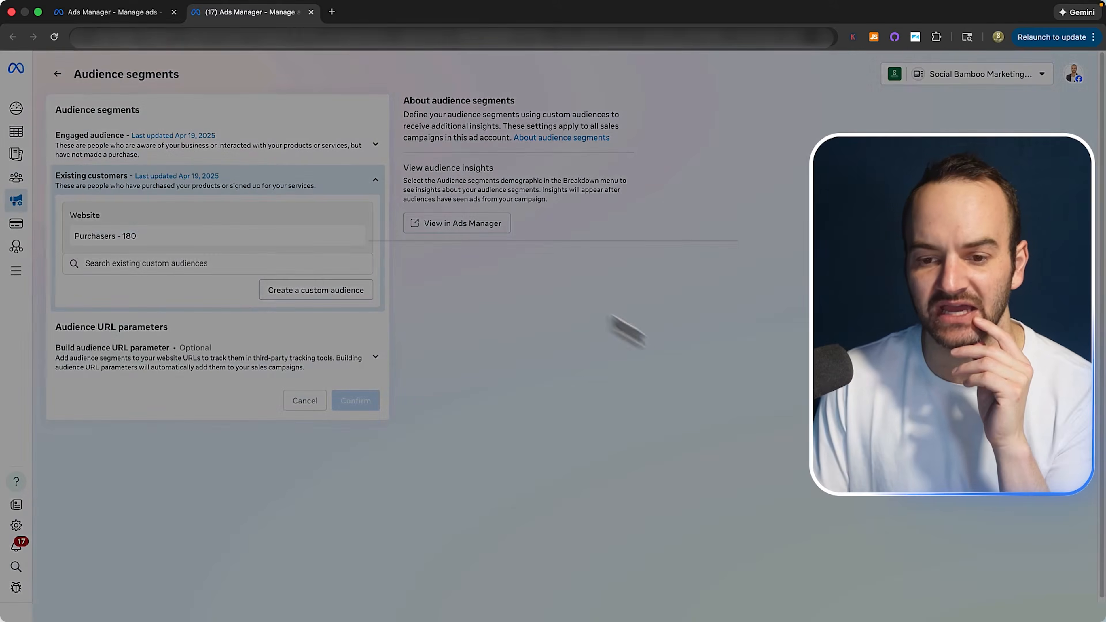
{"action": "left_click", "coordinate": [451, 235]}
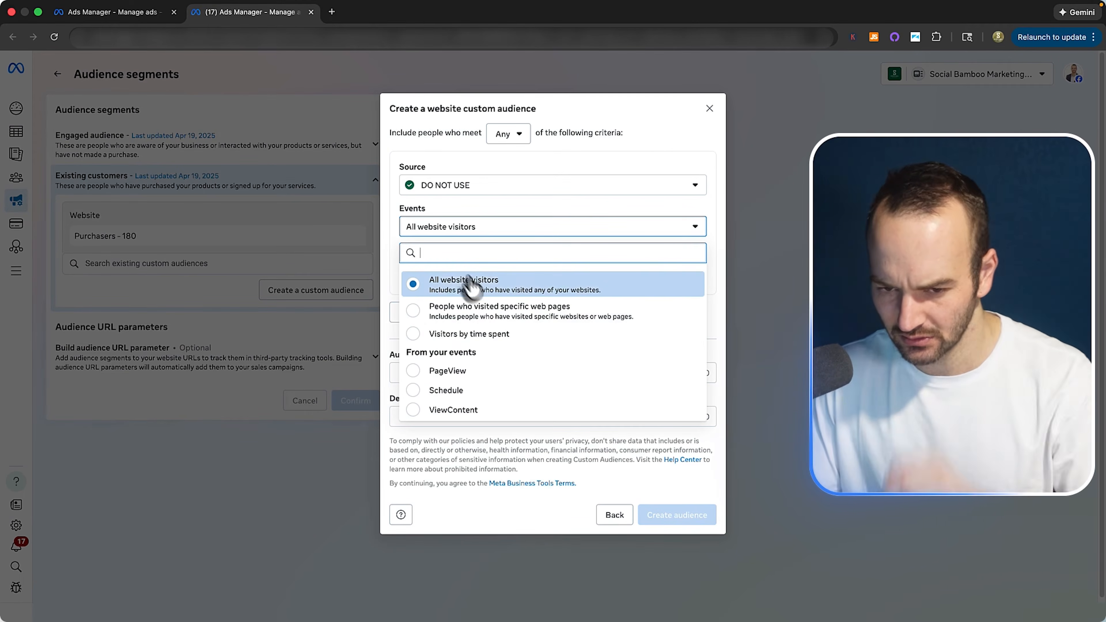
{"action": "left_click", "coordinate": [462, 235]}
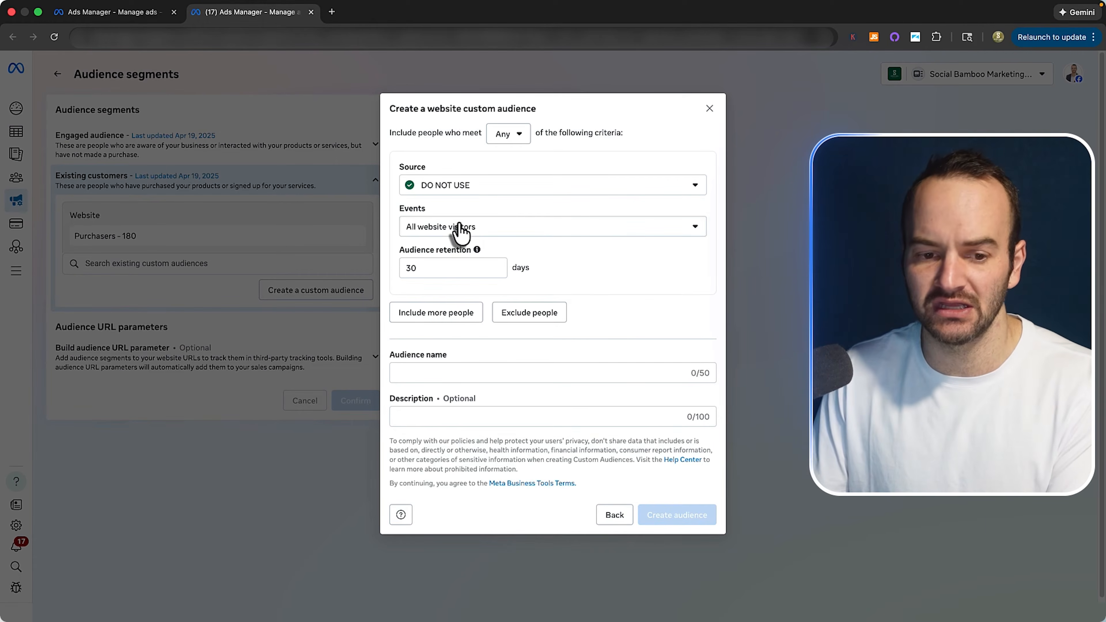
{"action": "left_click", "coordinate": [460, 226]}
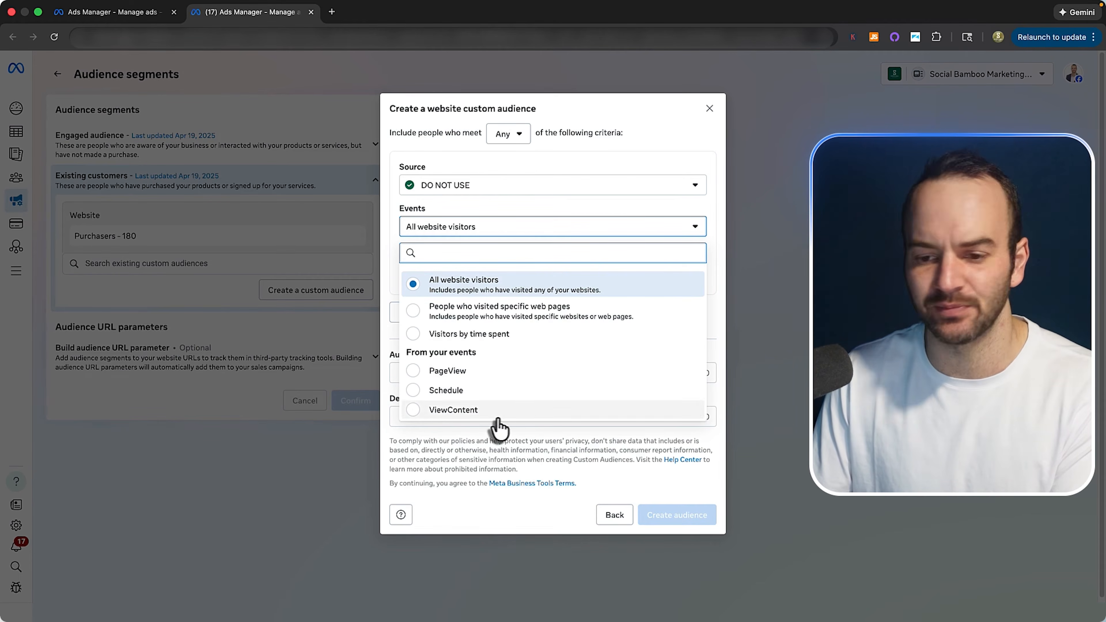
{"action": "left_click", "coordinate": [405, 290]}
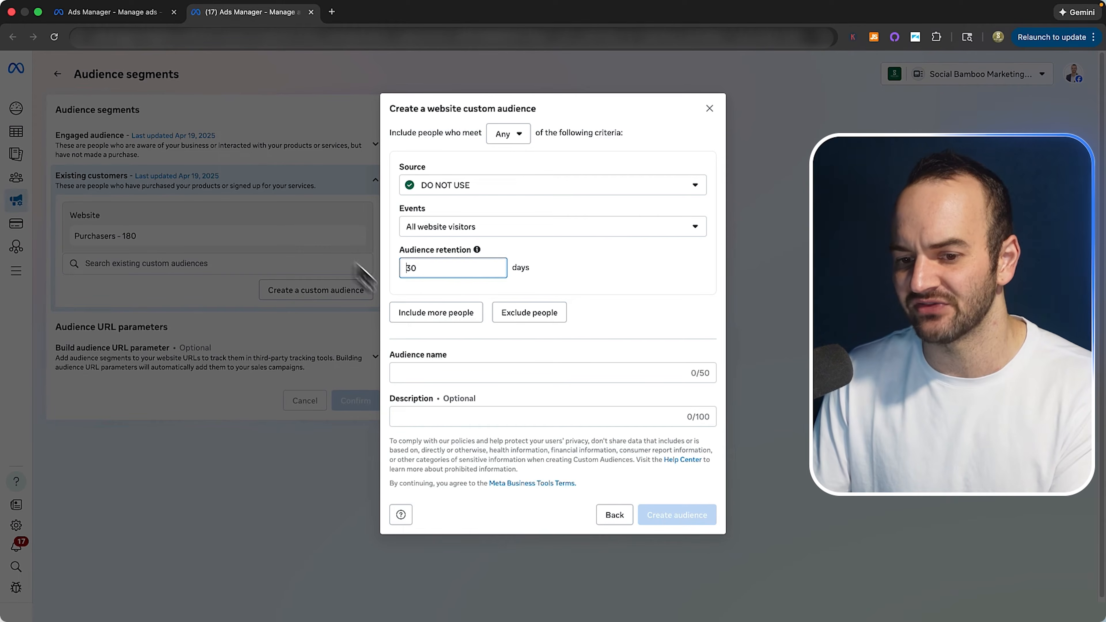
{"action": "mouse_move", "coordinate": [476, 251]}
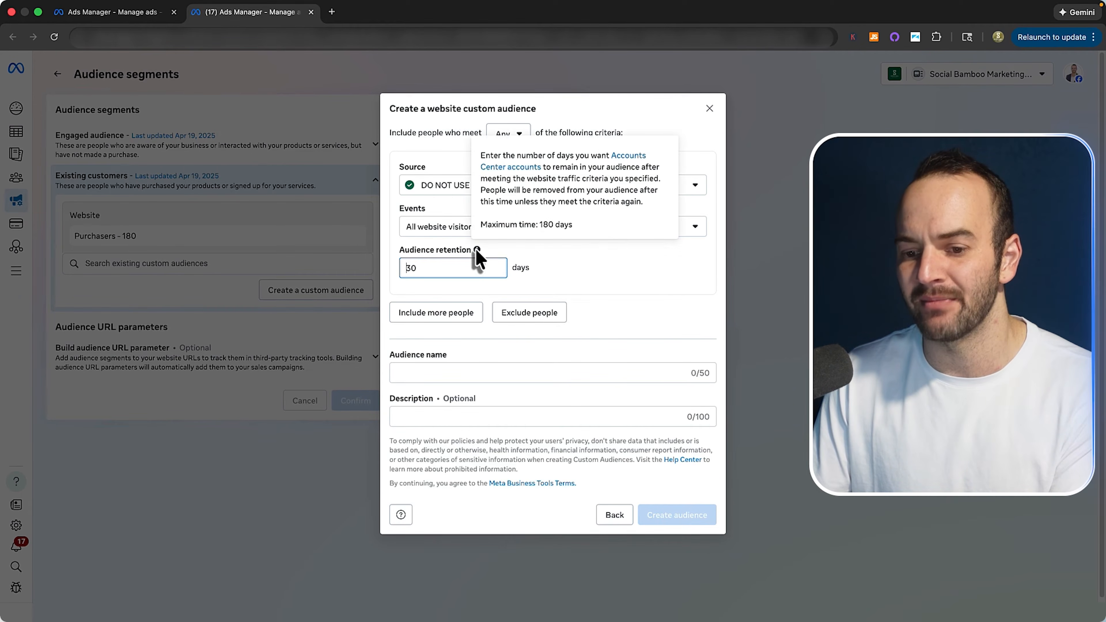
{"action": "left_click", "coordinate": [556, 229]}
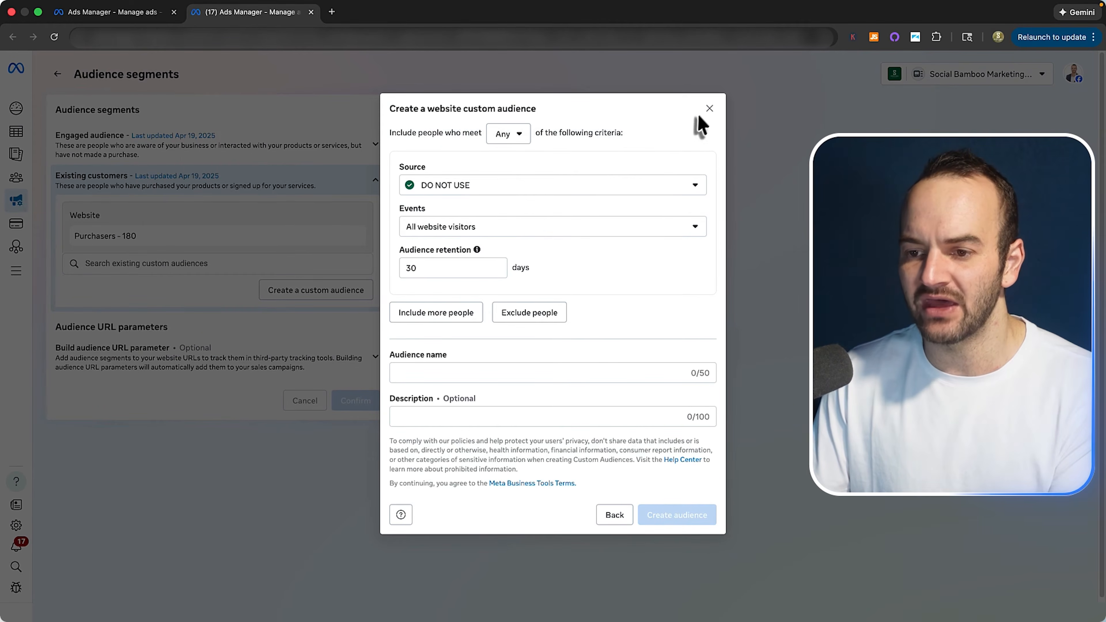
{"action": "left_click", "coordinate": [709, 108]}
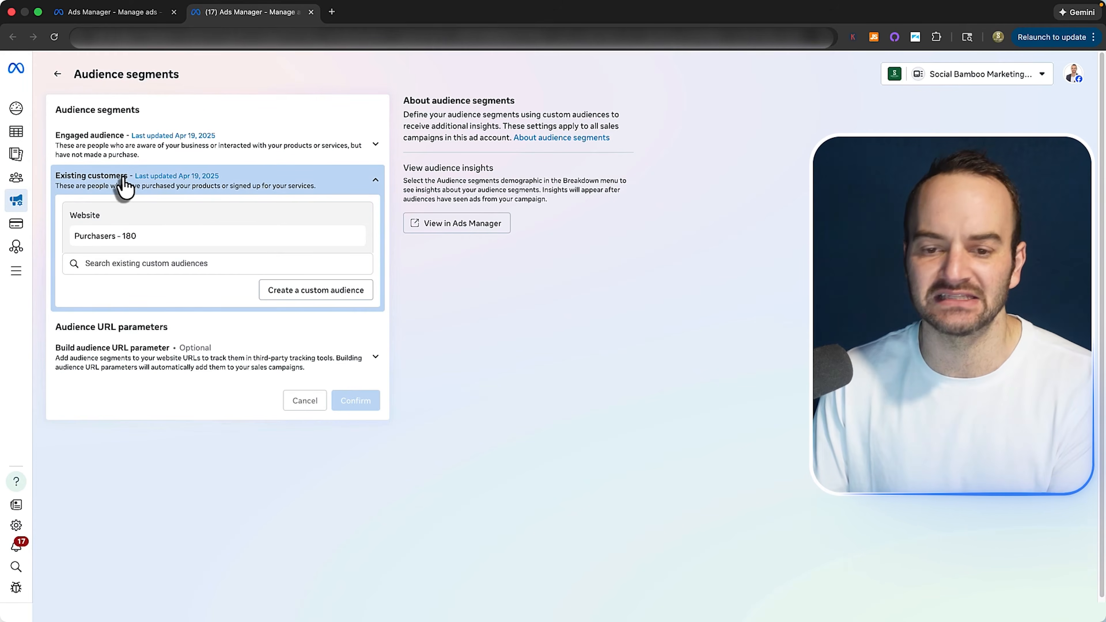
Collapse the Existing customers segment, close the audience segments settings, and collapse Engaged audience in the campaign draft.
{"action": "left_click", "coordinate": [116, 183]}
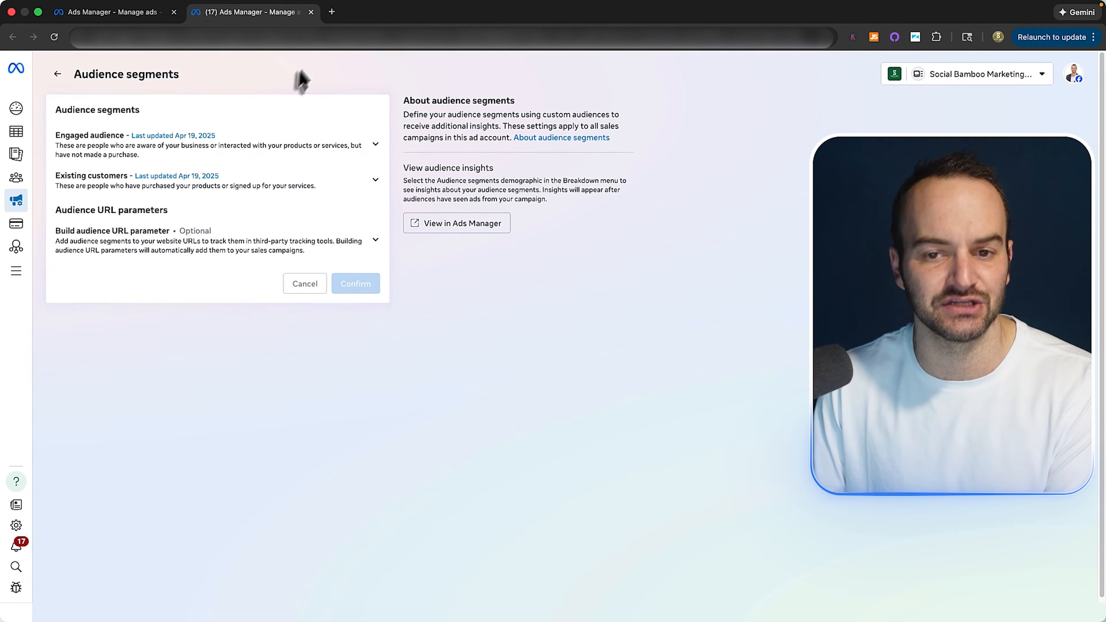
{"action": "left_click", "coordinate": [311, 12]}
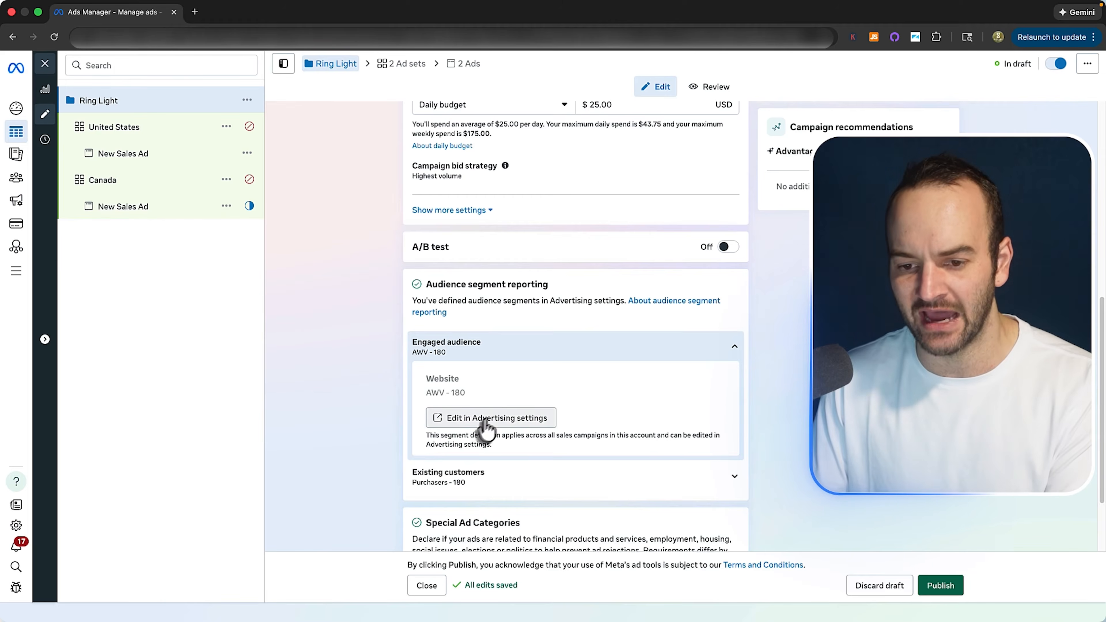
{"action": "left_click", "coordinate": [506, 358]}
{"action": "left_click", "coordinate": [375, 353]}
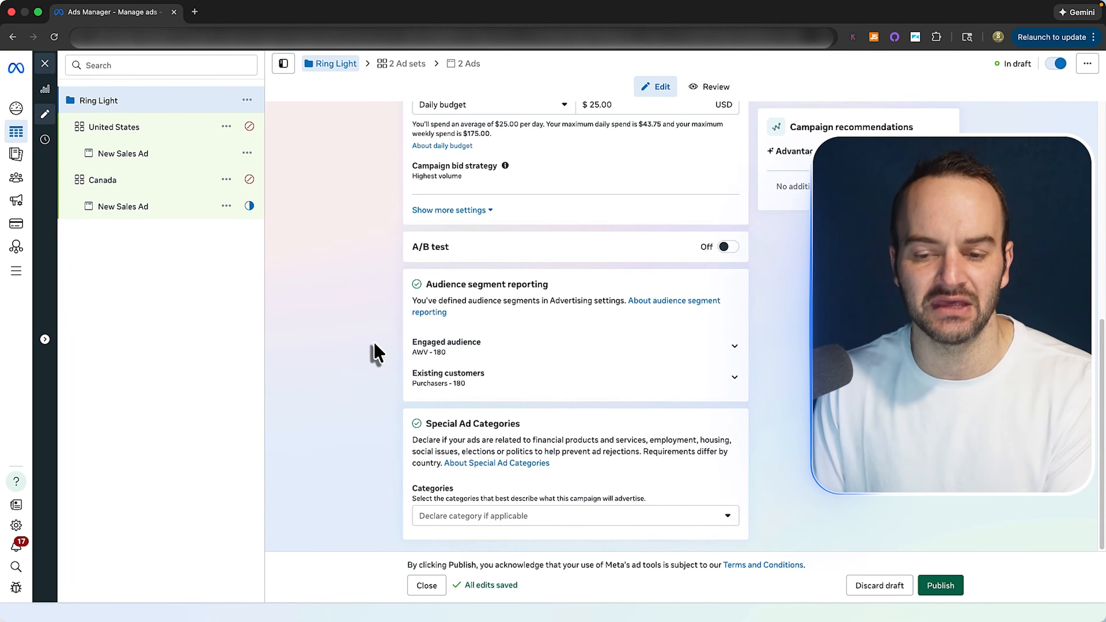
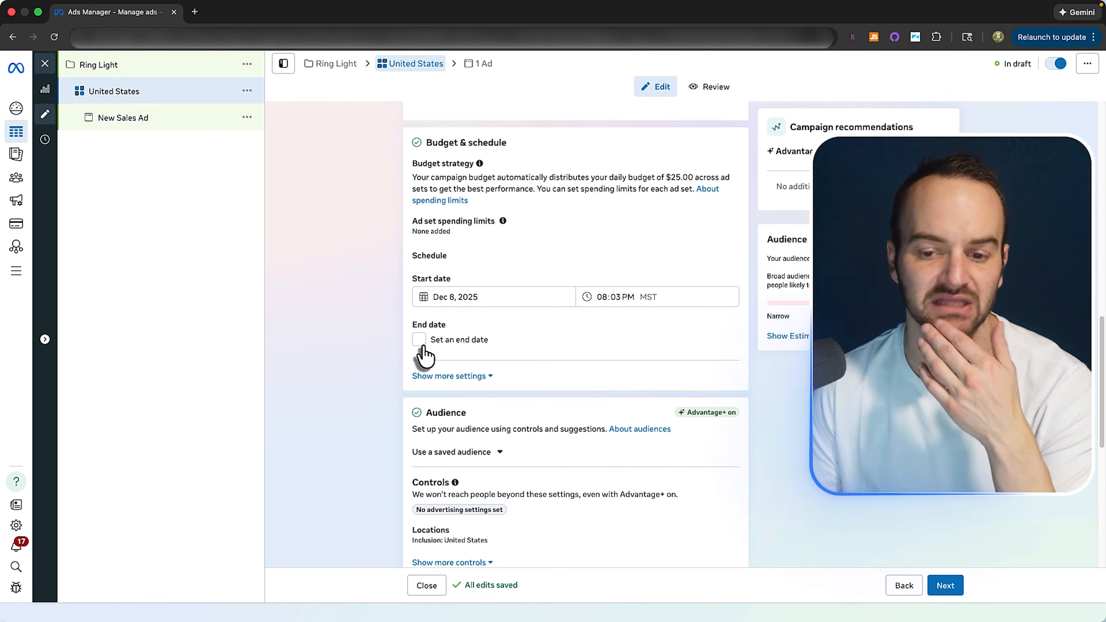
Close the ad set editor, turn on the United States ad set in the ad sets list, and reopen it for editing.
{"action": "scroll", "coordinate": [408, 339], "scroll_direction": "down", "scroll_amount": 5}
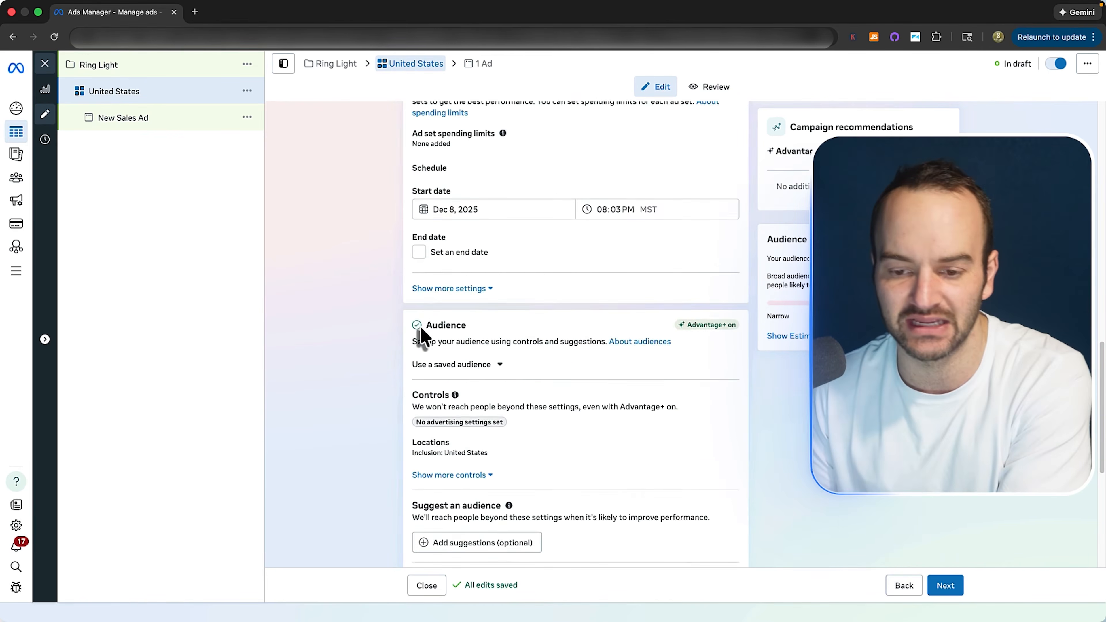
{"action": "left_click", "coordinate": [43, 64]}
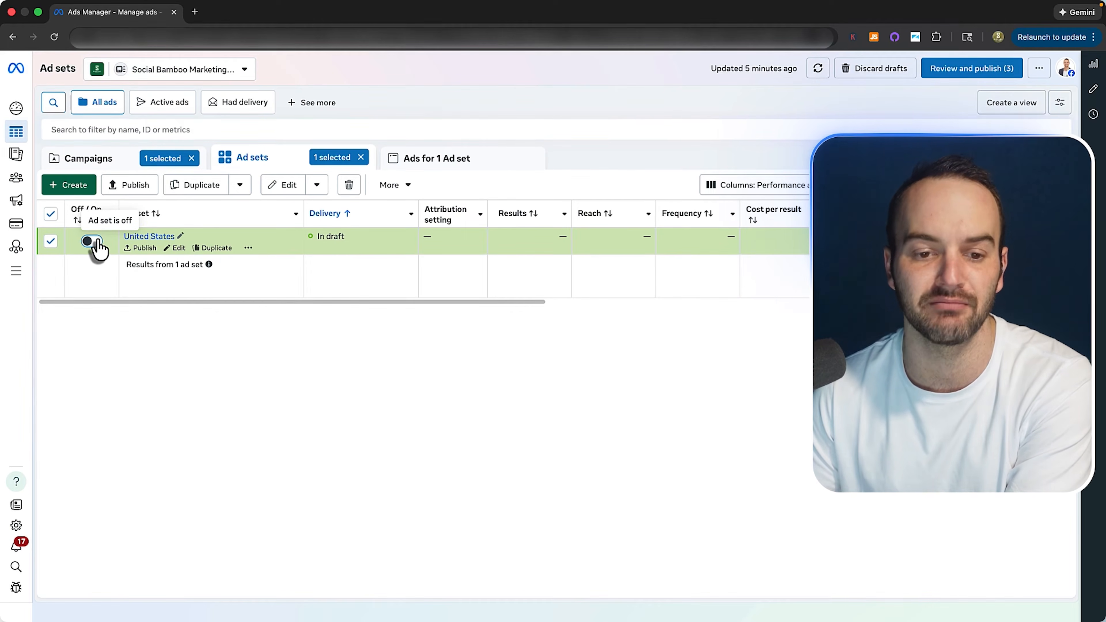
{"action": "left_click", "coordinate": [92, 242]}
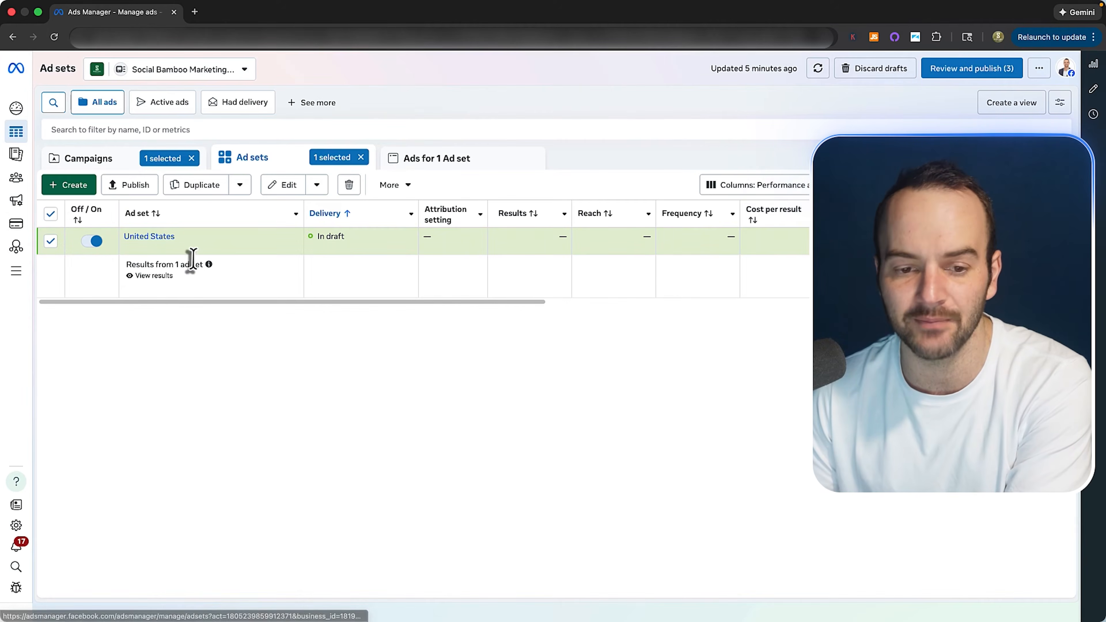
{"action": "left_click", "coordinate": [173, 251]}
Look through the ad set's audience and placement settings, view the choices for limiting the ads' reach, and dismiss them.
{"action": "scroll", "coordinate": [368, 385], "scroll_direction": "down", "scroll_amount": 15}
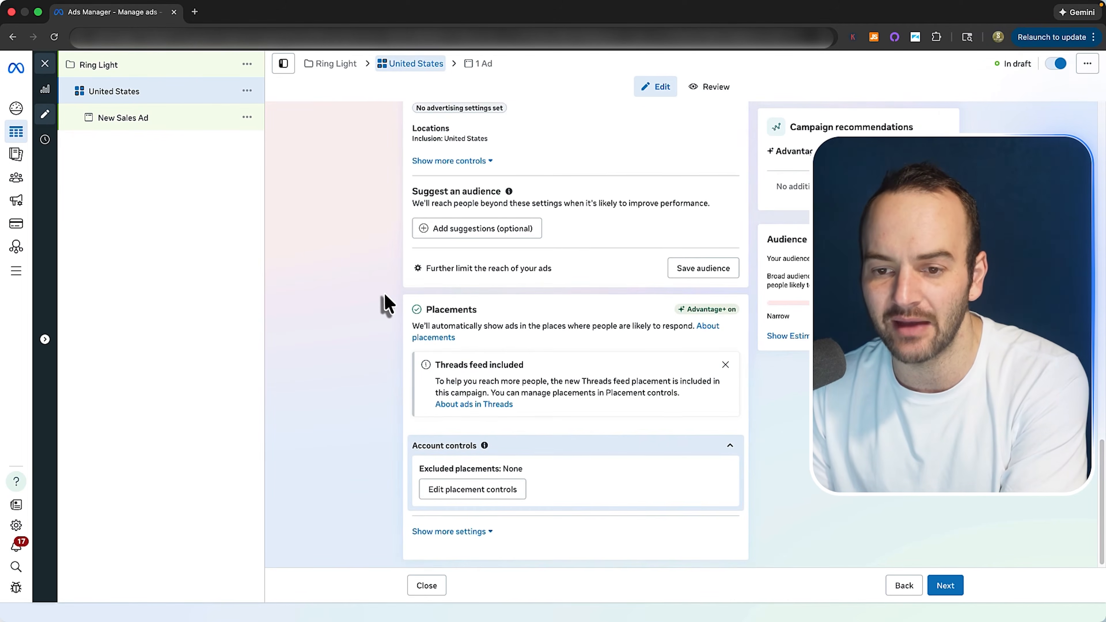
{"action": "scroll", "coordinate": [379, 311], "scroll_direction": "up", "scroll_amount": 10}
{"action": "scroll", "coordinate": [375, 324], "scroll_direction": "up", "scroll_amount": 5}
{"action": "scroll", "coordinate": [376, 324], "scroll_direction": "down", "scroll_amount": 15}
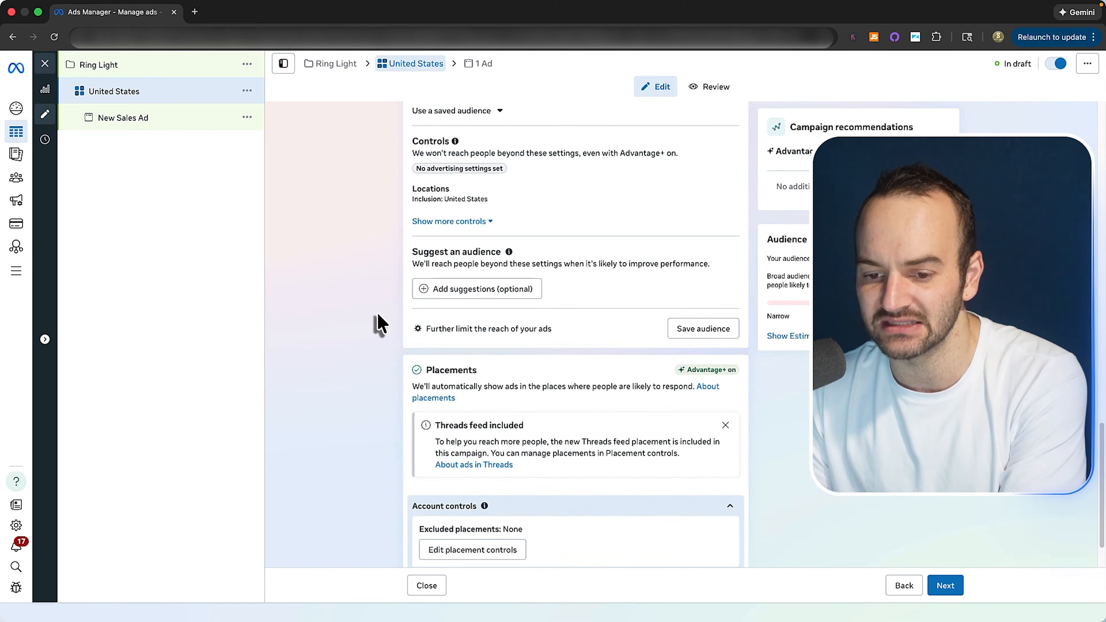
{"action": "scroll", "coordinate": [395, 329], "scroll_direction": "up", "scroll_amount": 3}
{"action": "left_click", "coordinate": [482, 449]}
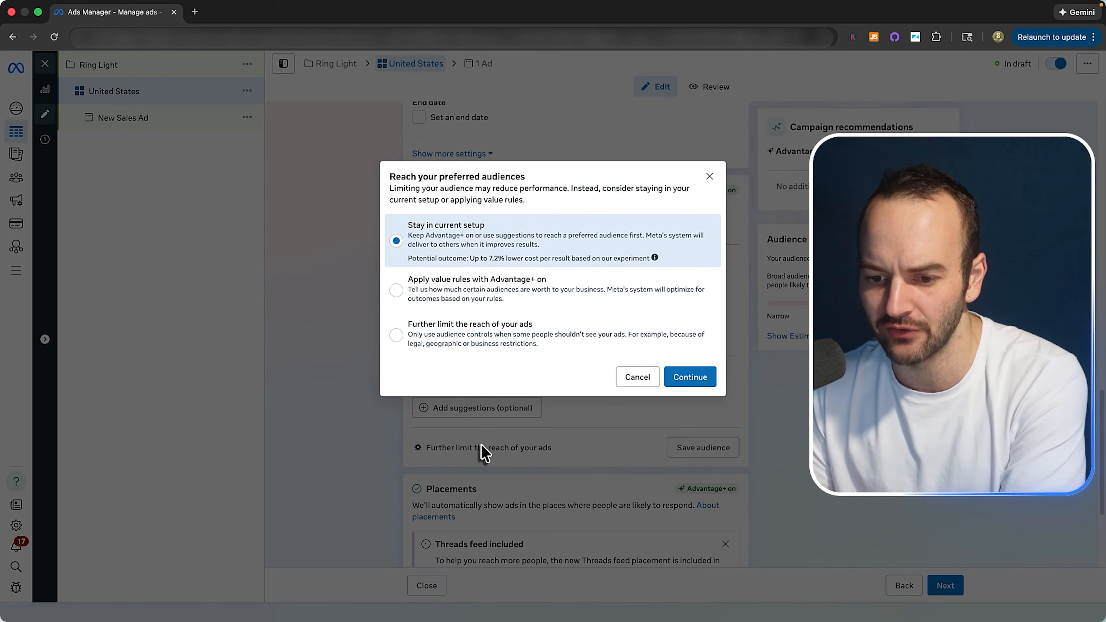
{"action": "left_click", "coordinate": [710, 176]}
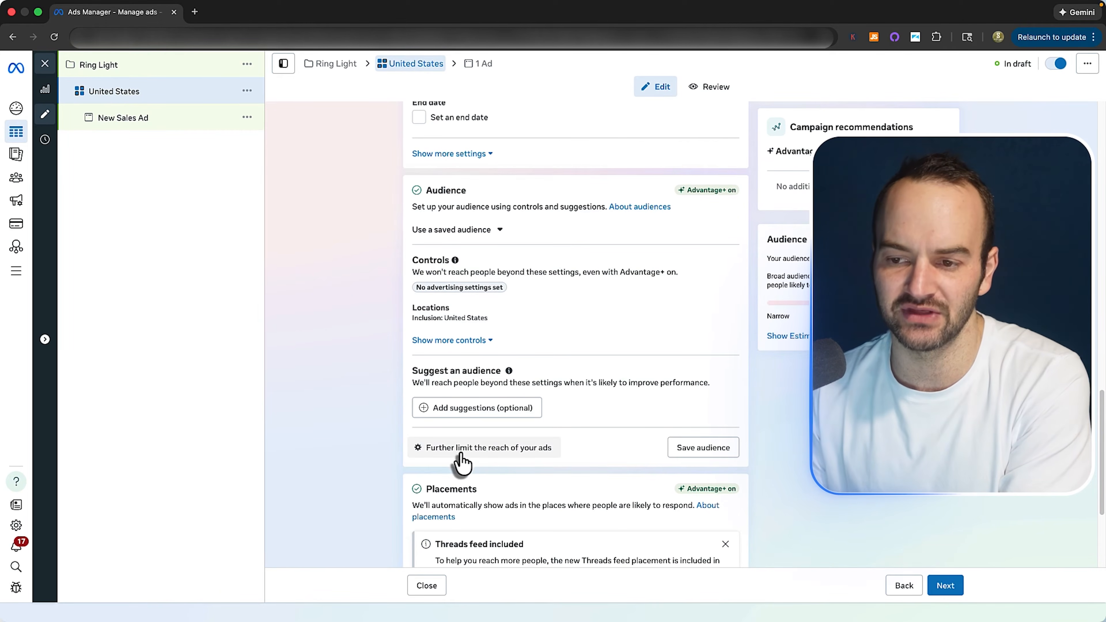
Switch the United States ad set's audience setup to Further limit the reach of your ads.
{"action": "scroll", "coordinate": [472, 457], "scroll_direction": "up", "scroll_amount": 1}
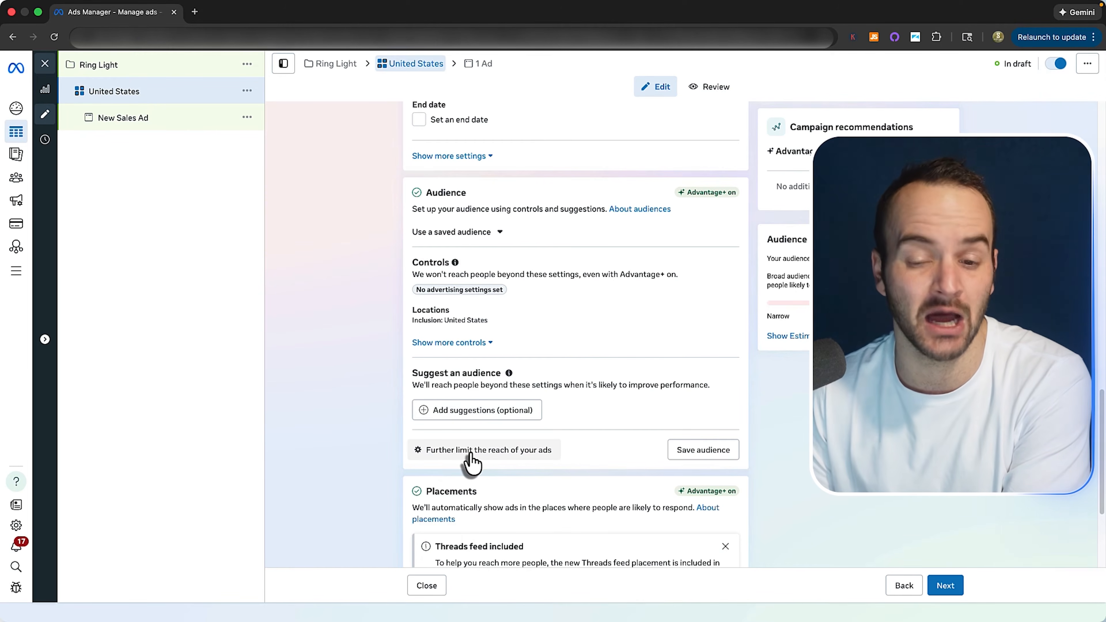
{"action": "left_click", "coordinate": [455, 452]}
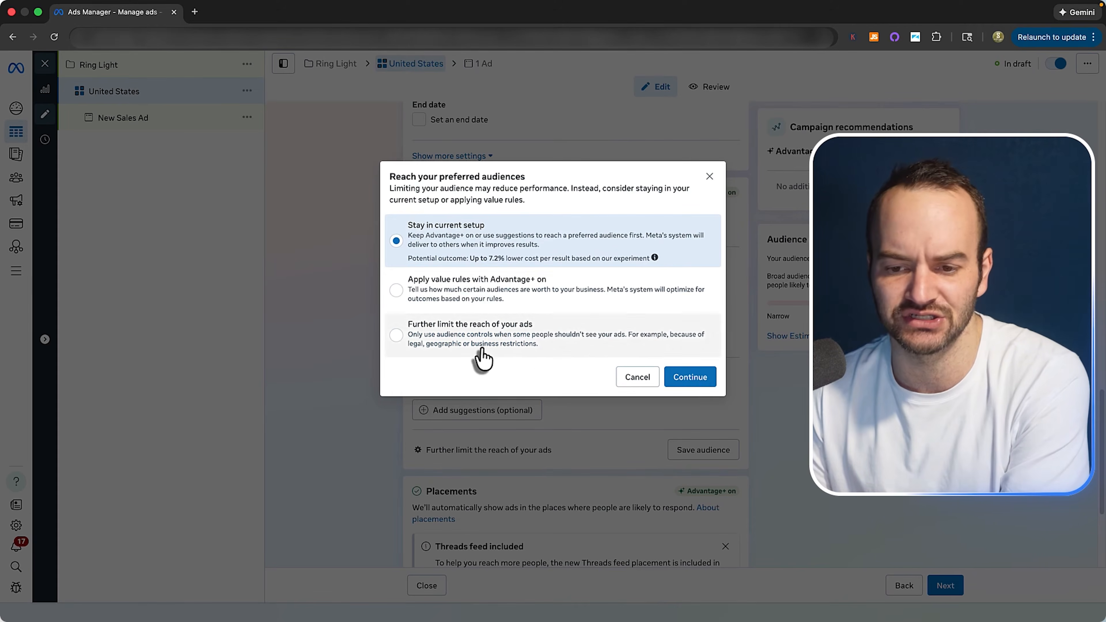
{"action": "left_click", "coordinate": [505, 338]}
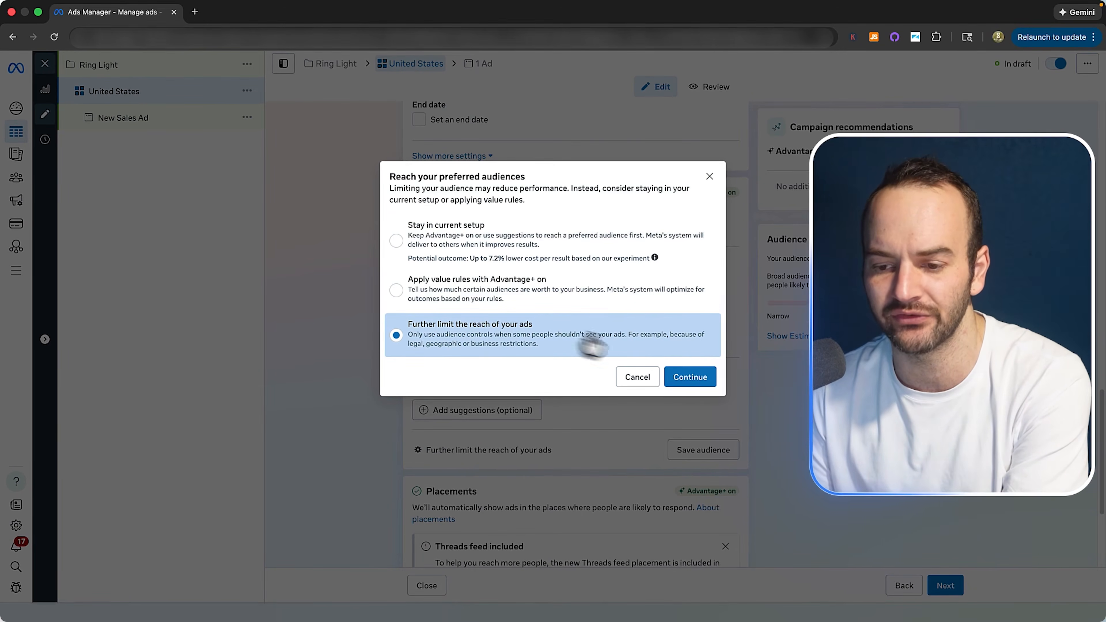
{"action": "left_click", "coordinate": [693, 376]}
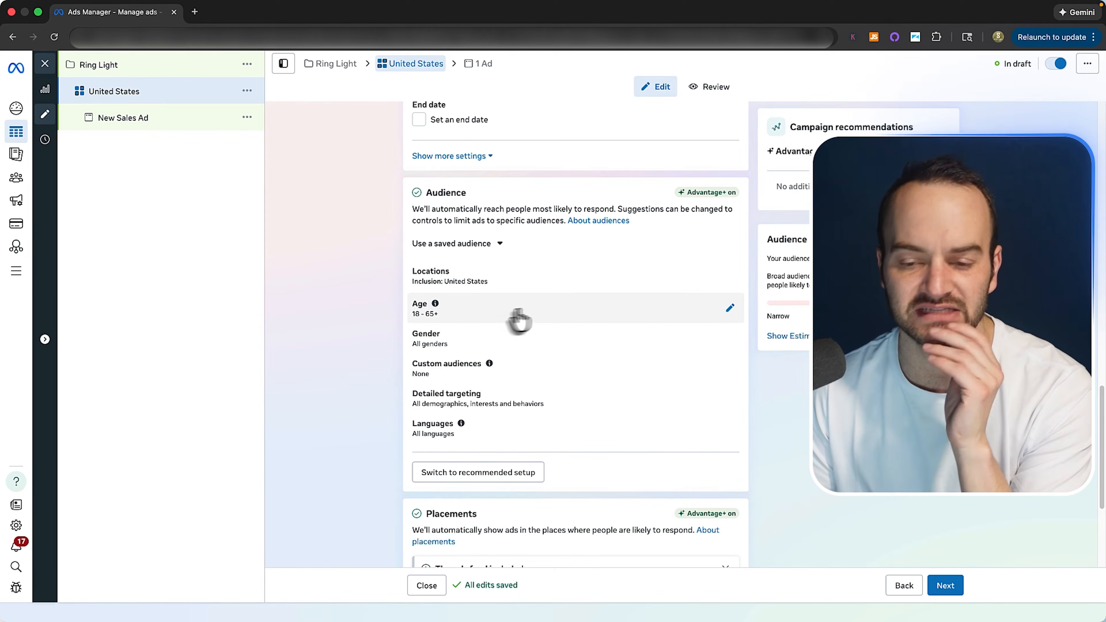
Set the audience's minimum age to 21, with the age range used as a suggestion.
{"action": "left_click", "coordinate": [464, 310]}
{"action": "scroll", "coordinate": [498, 363], "scroll_direction": "down", "scroll_amount": 1}
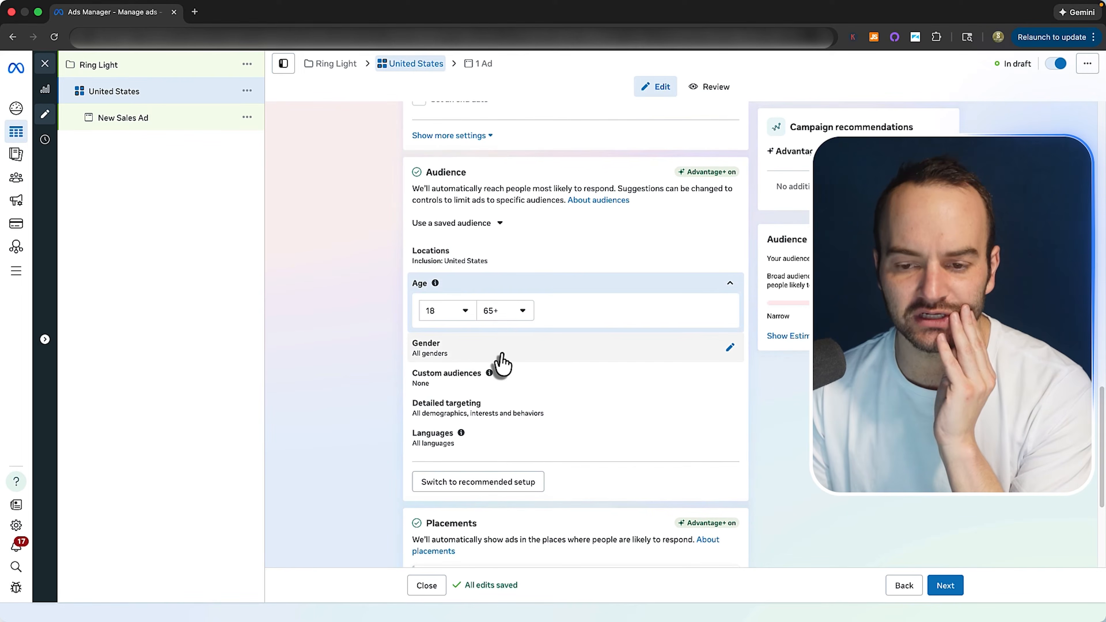
{"action": "left_click", "coordinate": [459, 316]}
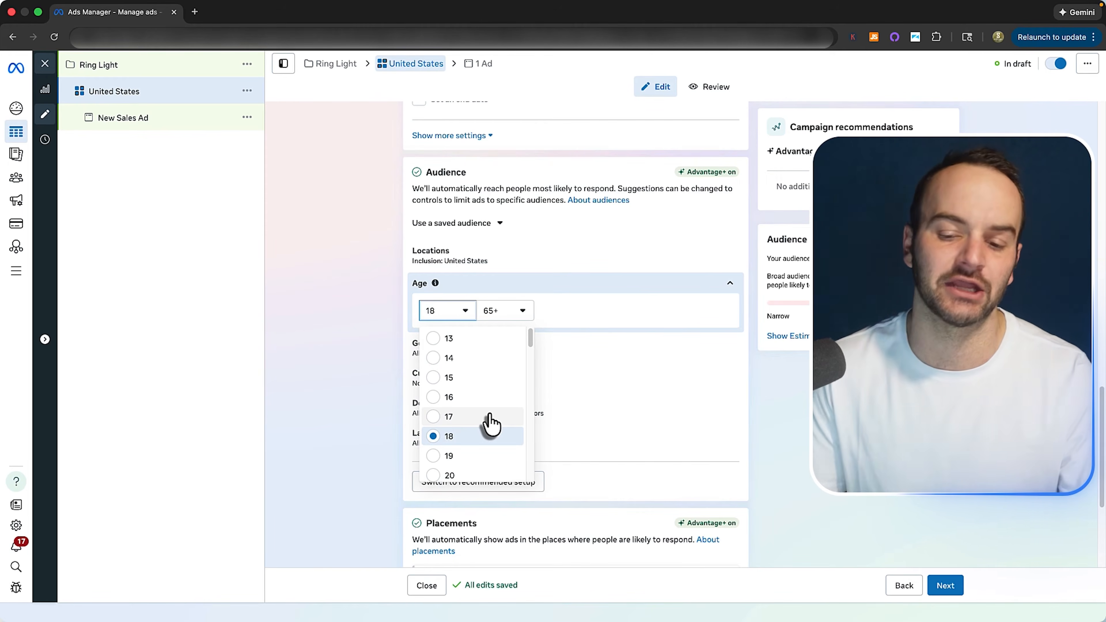
{"action": "scroll", "coordinate": [523, 455], "scroll_direction": "down", "scroll_amount": 2}
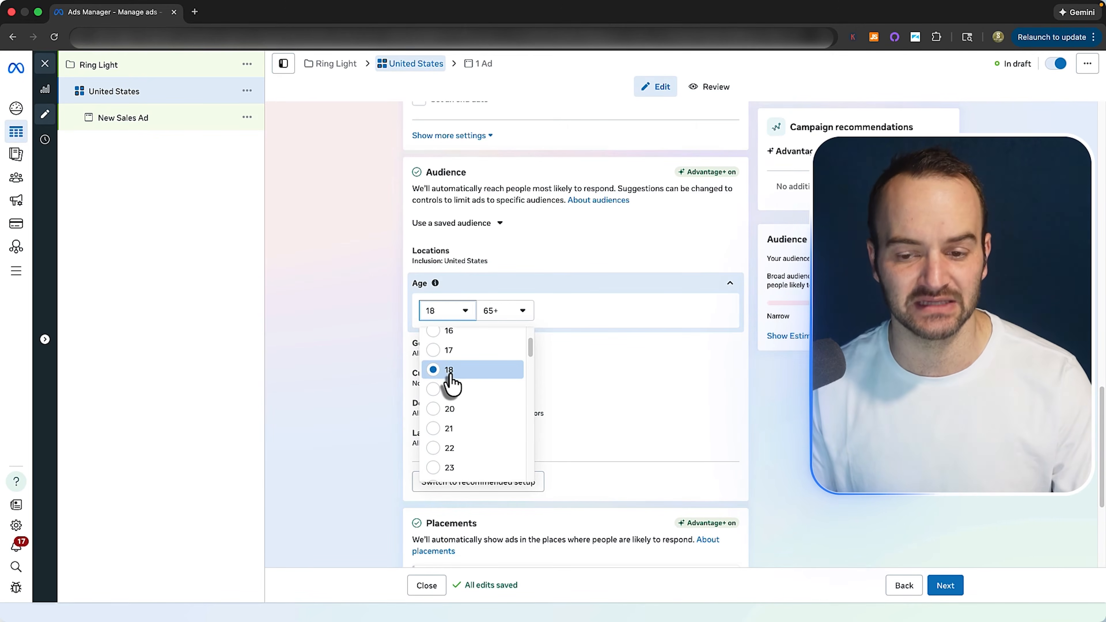
{"action": "left_click", "coordinate": [453, 432]}
{"action": "left_click", "coordinate": [424, 332]}
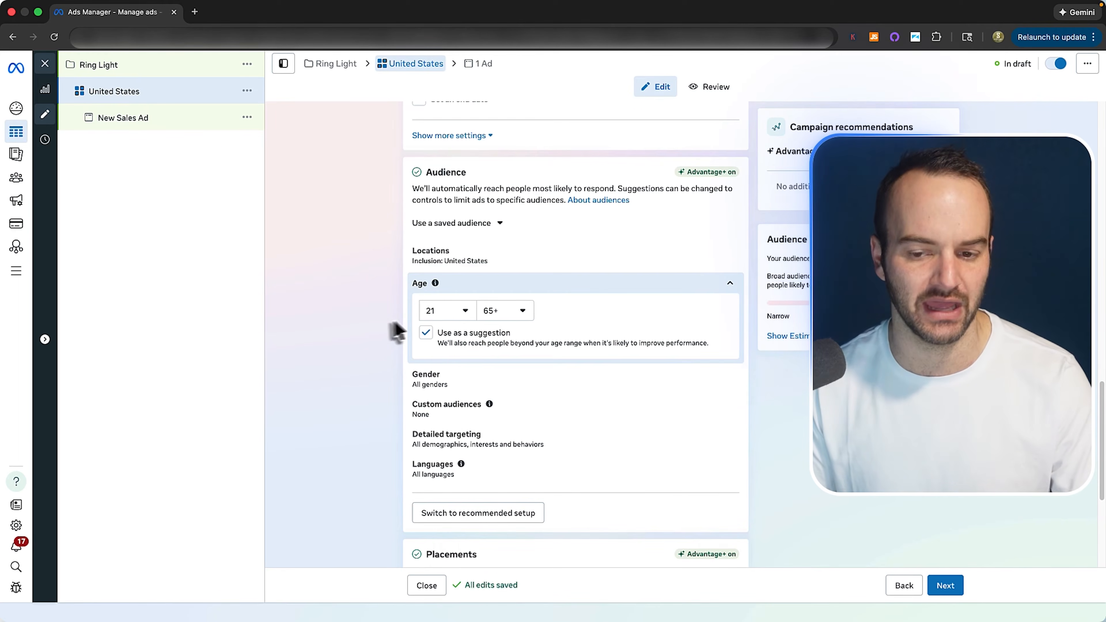
{"action": "left_click", "coordinate": [493, 316]}
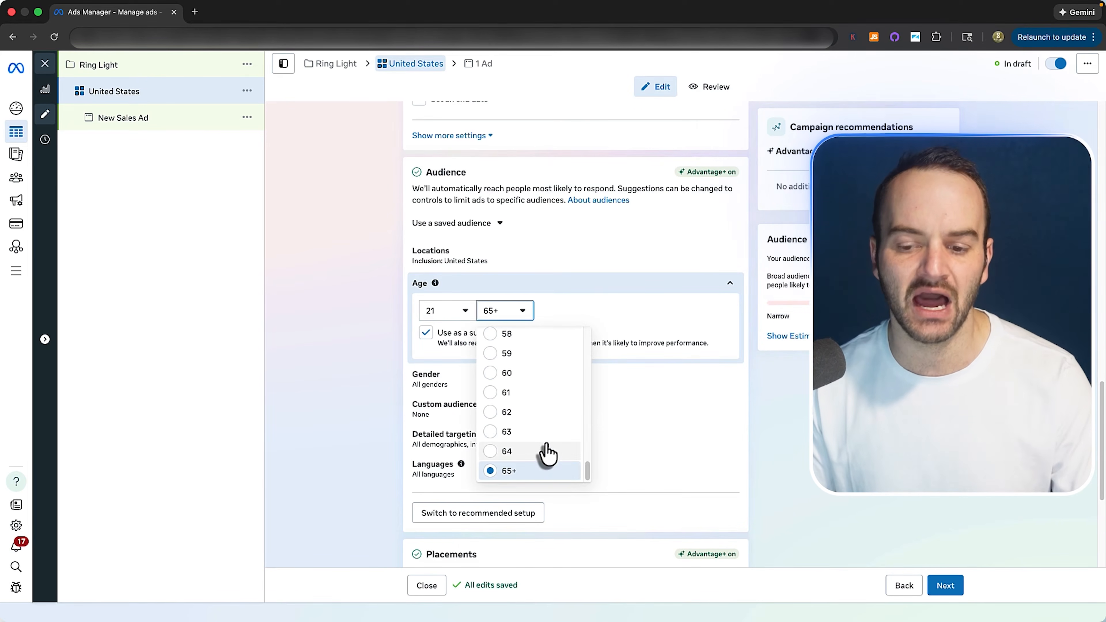
{"action": "scroll", "coordinate": [550, 478], "scroll_direction": "up", "scroll_amount": 1}
{"action": "scroll", "coordinate": [535, 431], "scroll_direction": "down", "scroll_amount": 1}
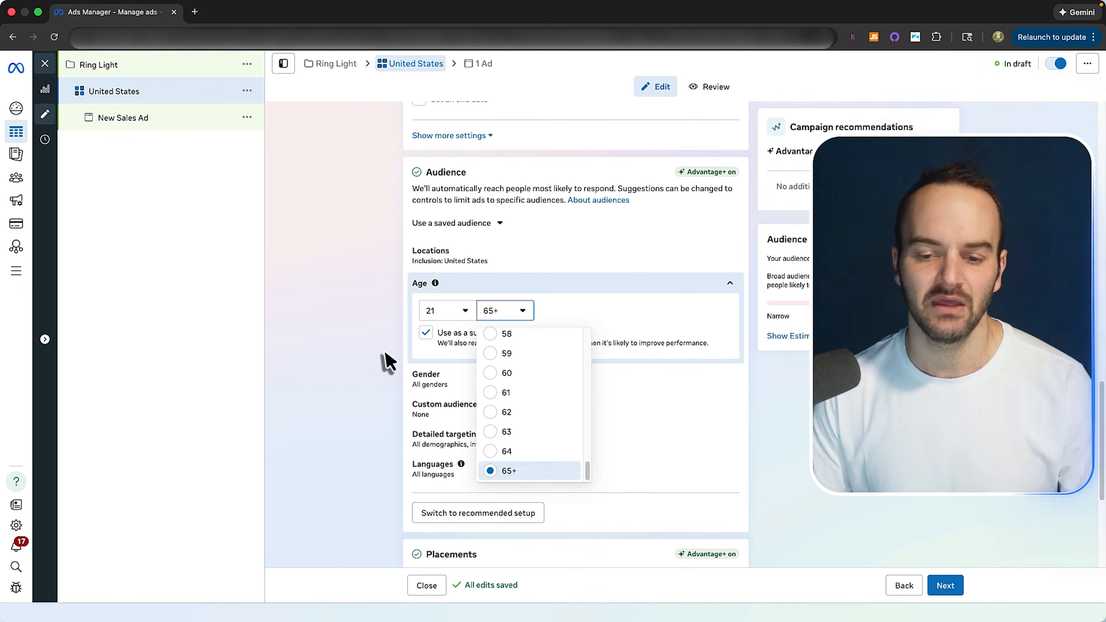
{"action": "left_click", "coordinate": [372, 359]}
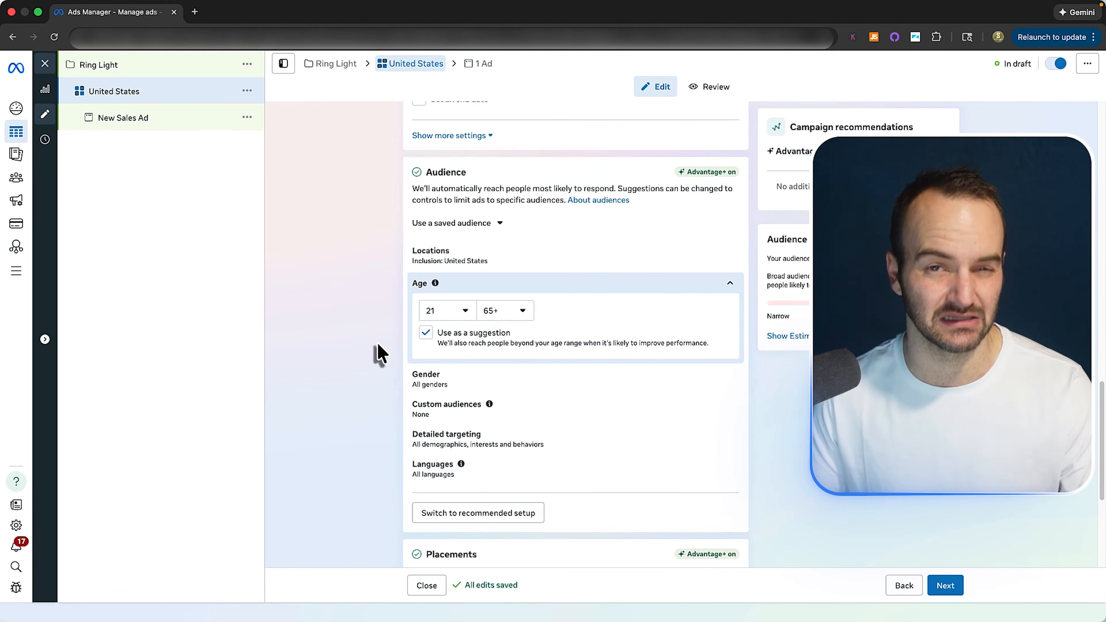
{"action": "left_click", "coordinate": [468, 312]}
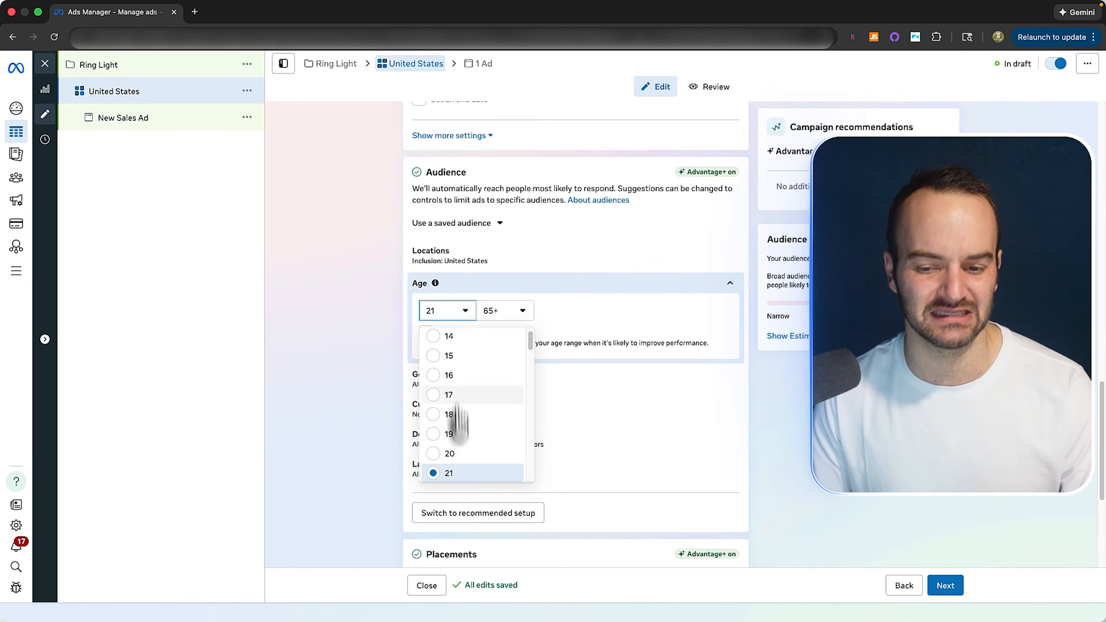
{"action": "left_click", "coordinate": [457, 313]}
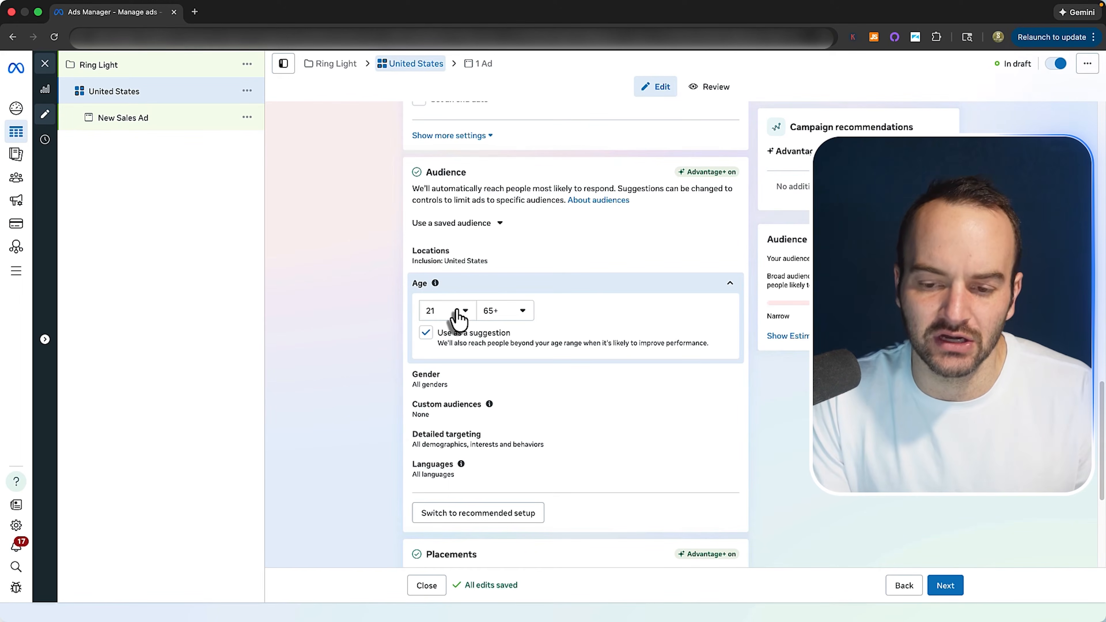
Try a maximum age of 59 for the audience and set it back to 65+.
{"action": "left_click", "coordinate": [501, 310]}
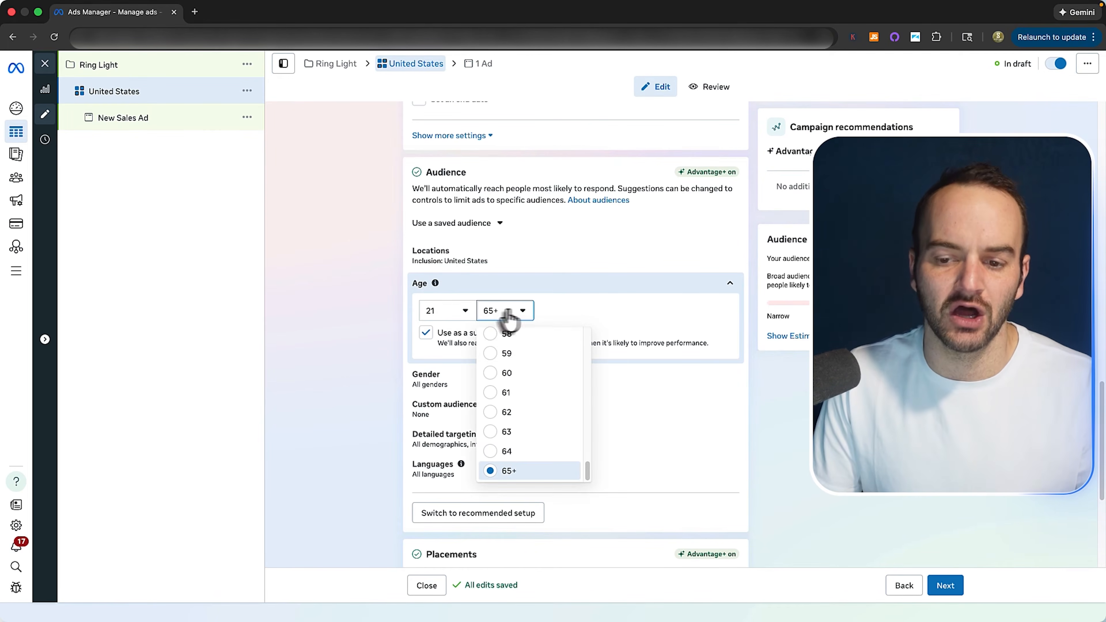
{"action": "scroll", "coordinate": [530, 422], "scroll_direction": "up", "scroll_amount": 3}
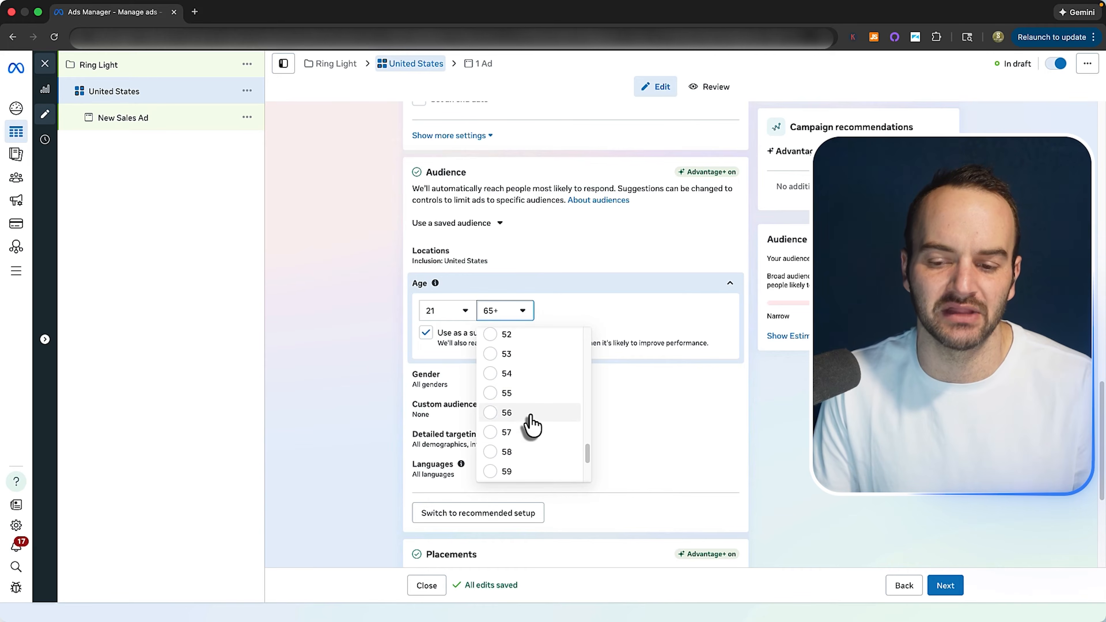
{"action": "left_click", "coordinate": [514, 469]}
{"action": "left_click", "coordinate": [491, 315]}
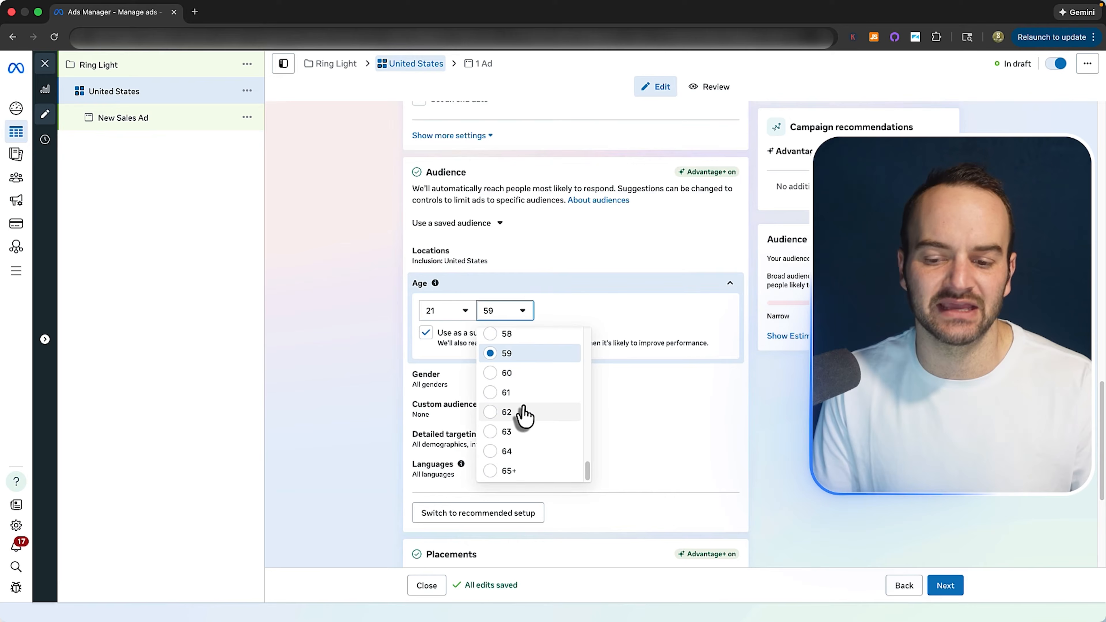
{"action": "left_click", "coordinate": [516, 472]}
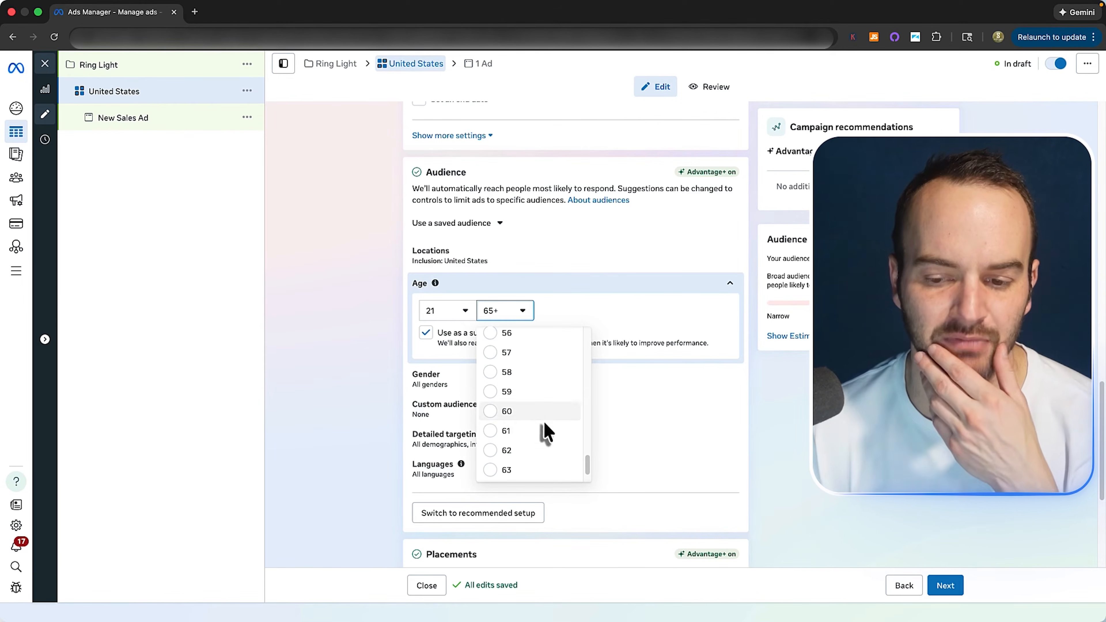
Set the audience's maximum age to 60, turn off using the age range as a suggestion, and collapse the age settings.
{"action": "left_click", "coordinate": [506, 411]}
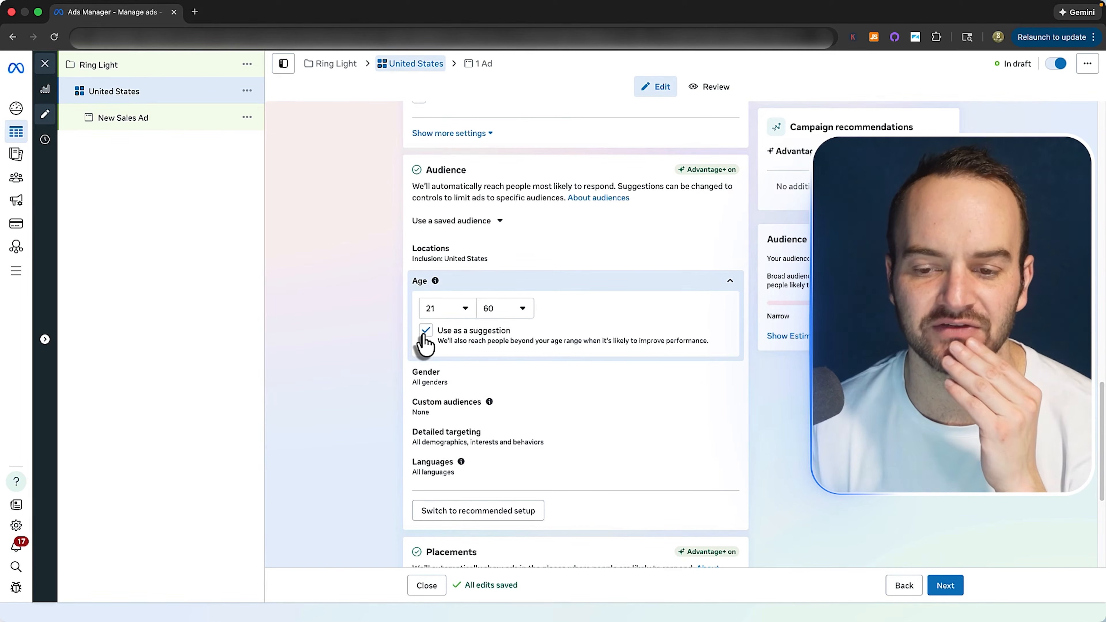
{"action": "scroll", "coordinate": [390, 351], "scroll_direction": "down", "scroll_amount": 1}
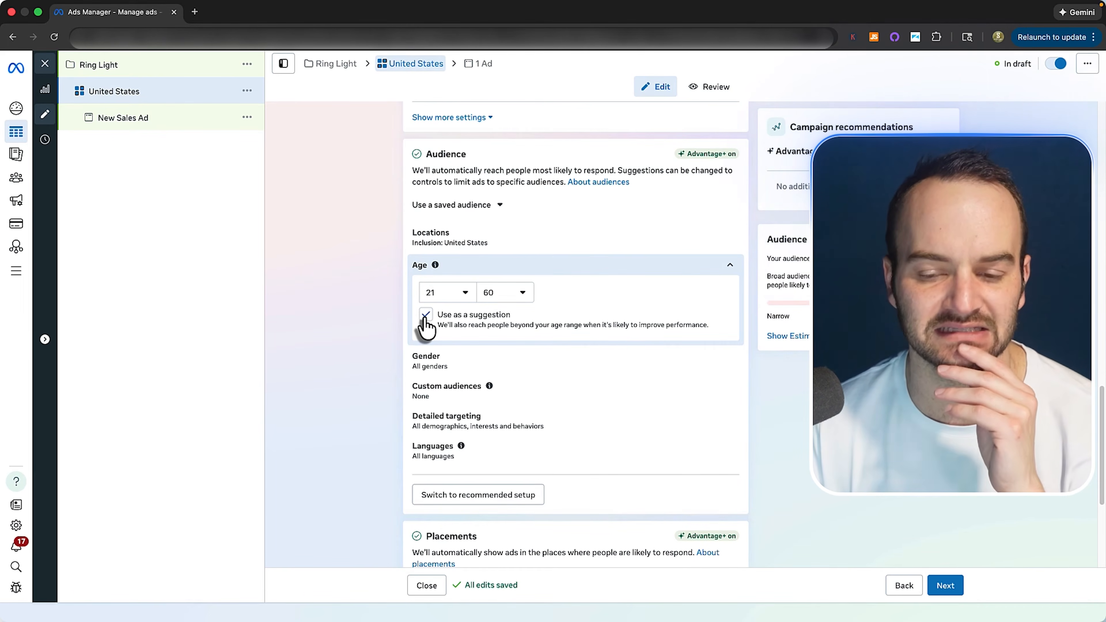
{"action": "scroll", "coordinate": [428, 326], "scroll_direction": "down", "scroll_amount": 1}
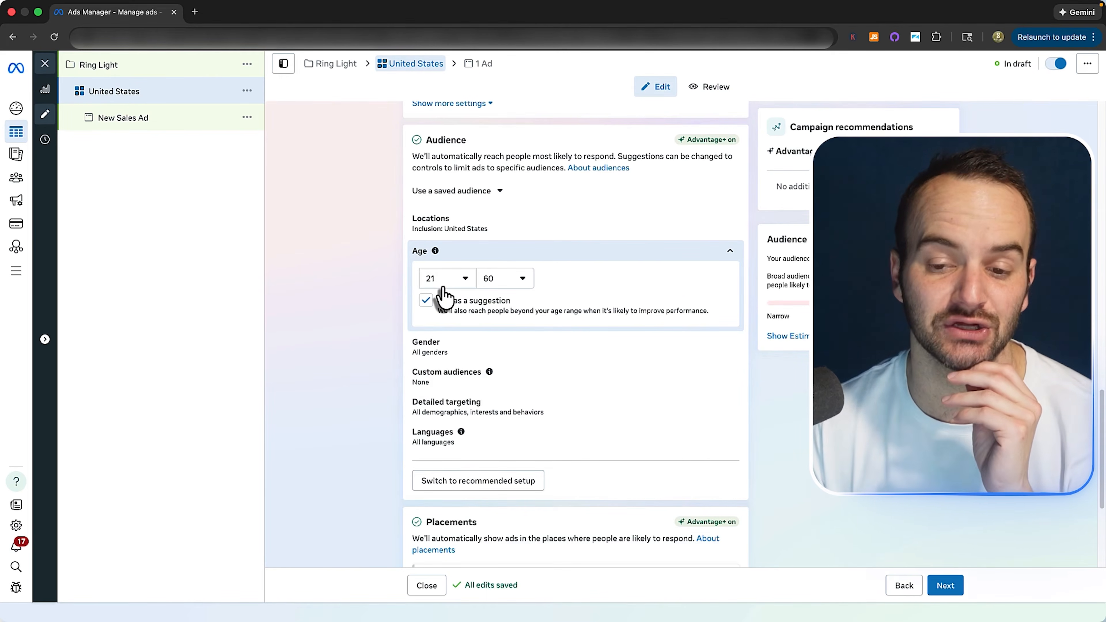
{"action": "left_click", "coordinate": [425, 302]}
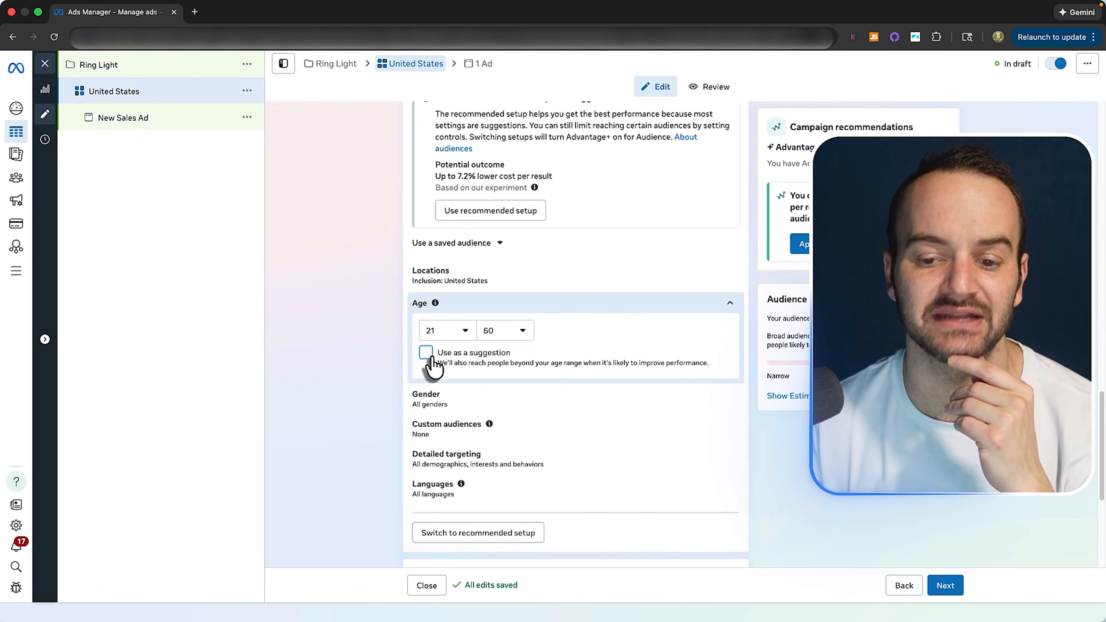
{"action": "left_click", "coordinate": [501, 310]}
Try the Women and Men gender options, including Women without the suggestion setting, and return the audience gender to All.
{"action": "left_click", "coordinate": [445, 349]}
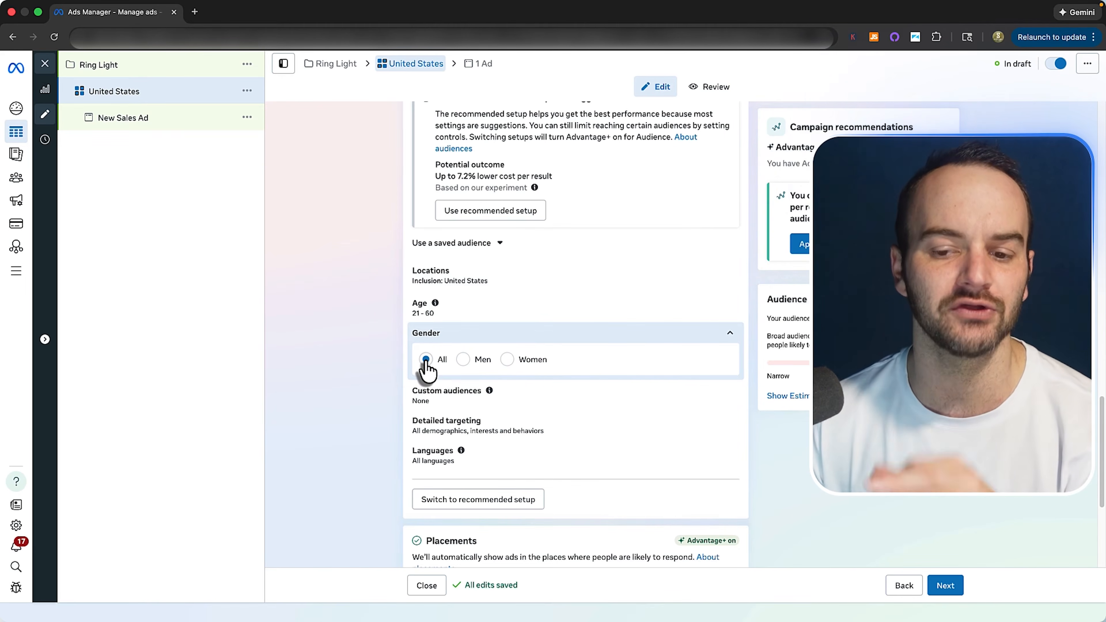
{"action": "left_click", "coordinate": [465, 339]}
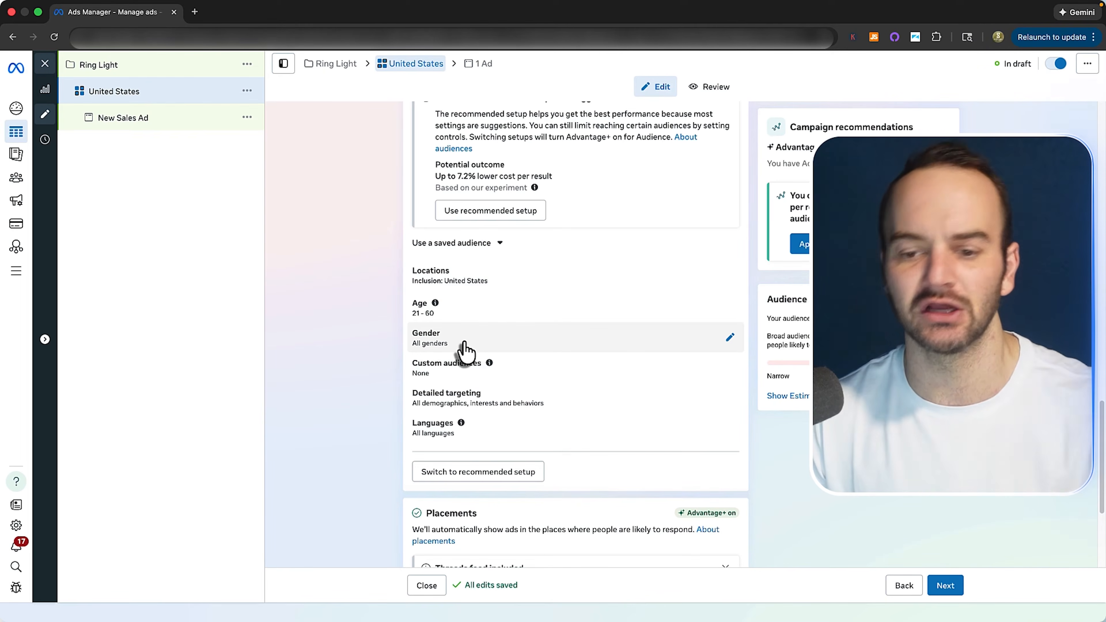
{"action": "left_click", "coordinate": [465, 340]}
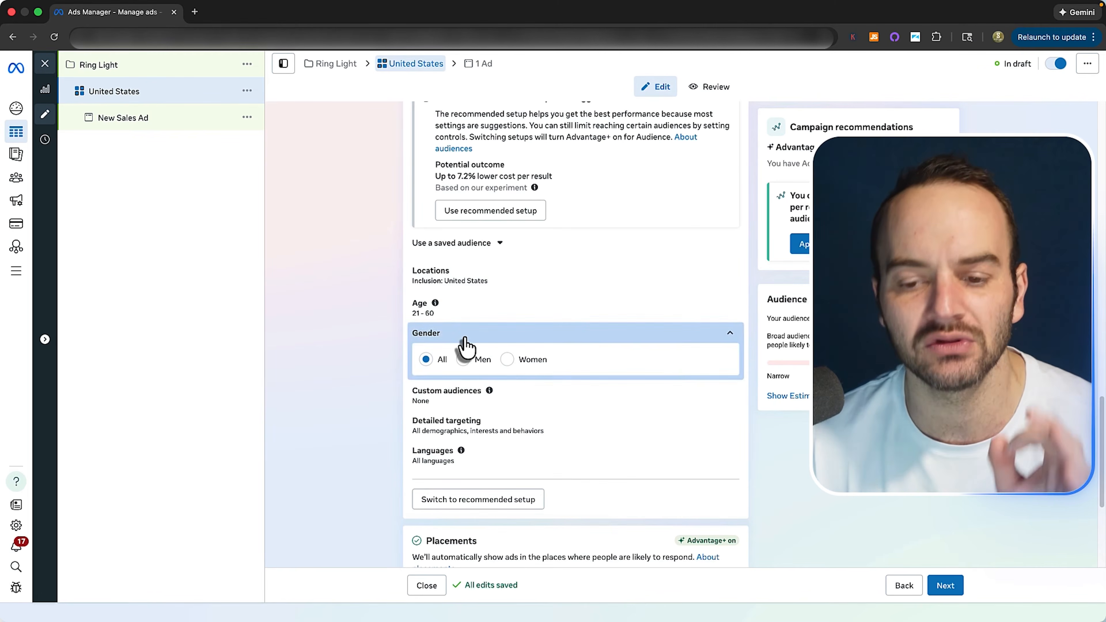
{"action": "left_click", "coordinate": [513, 361]}
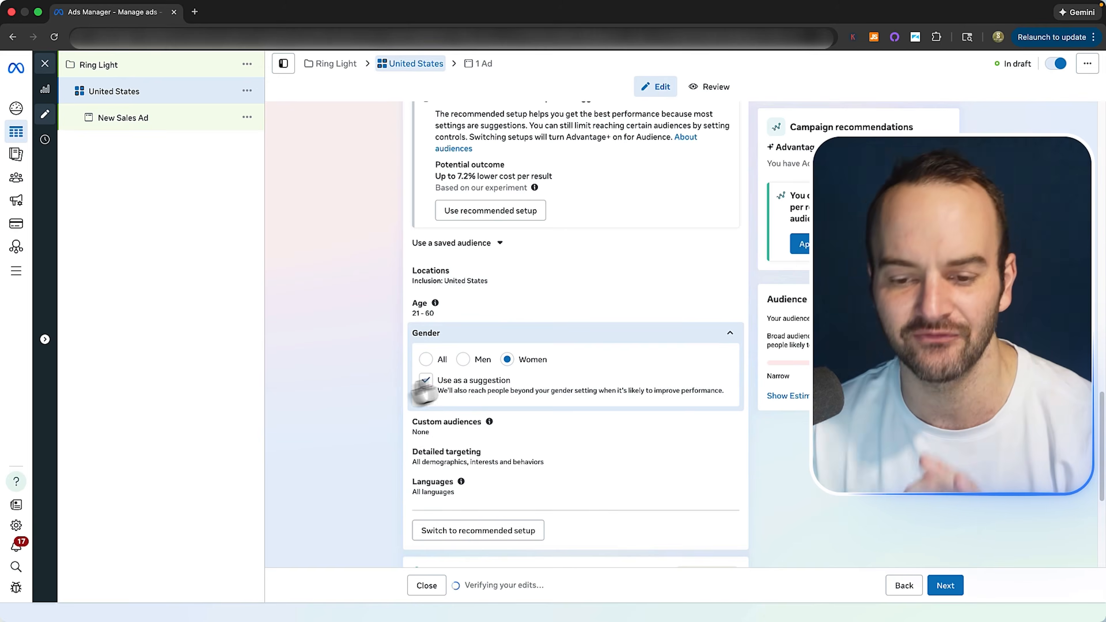
{"action": "scroll", "coordinate": [425, 365], "scroll_direction": "down", "scroll_amount": 1}
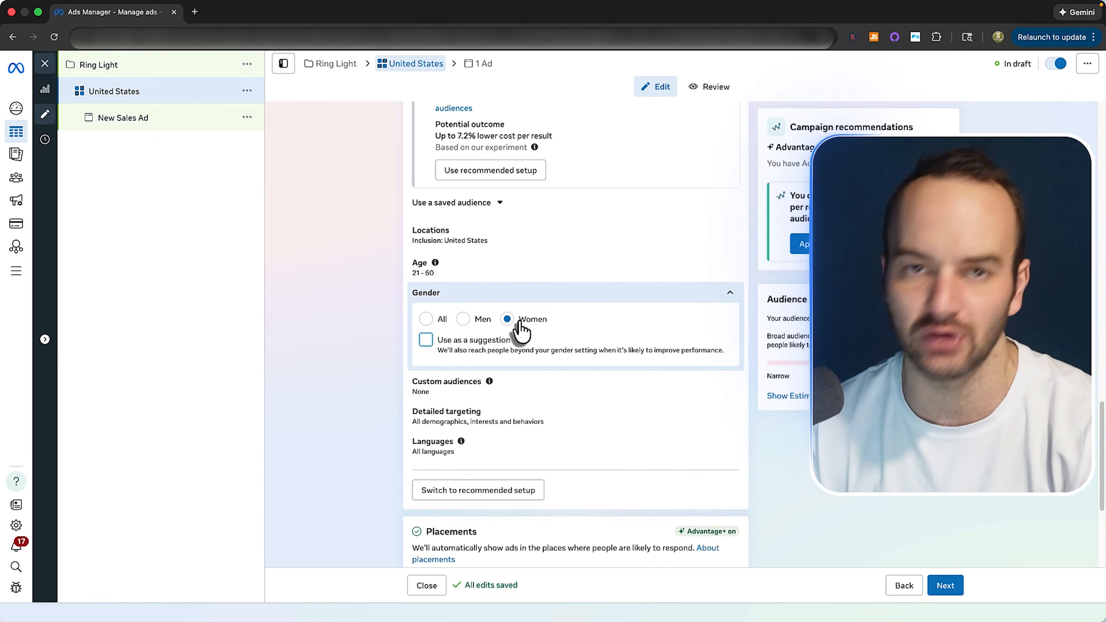
{"action": "left_click", "coordinate": [463, 320]}
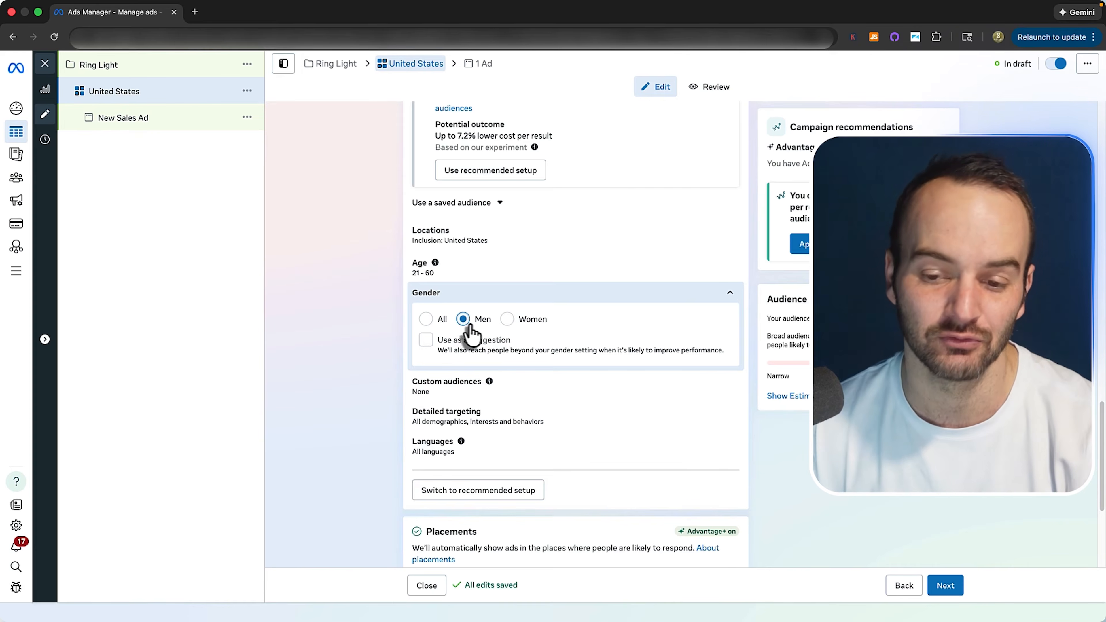
{"action": "left_click", "coordinate": [426, 320]}
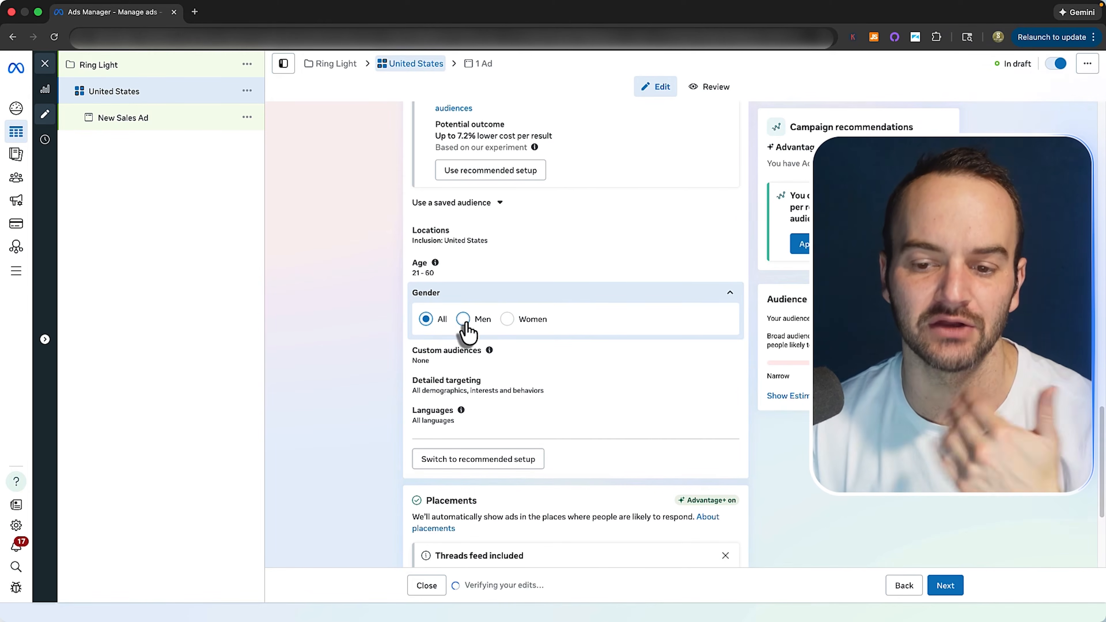
{"action": "left_click", "coordinate": [509, 305]}
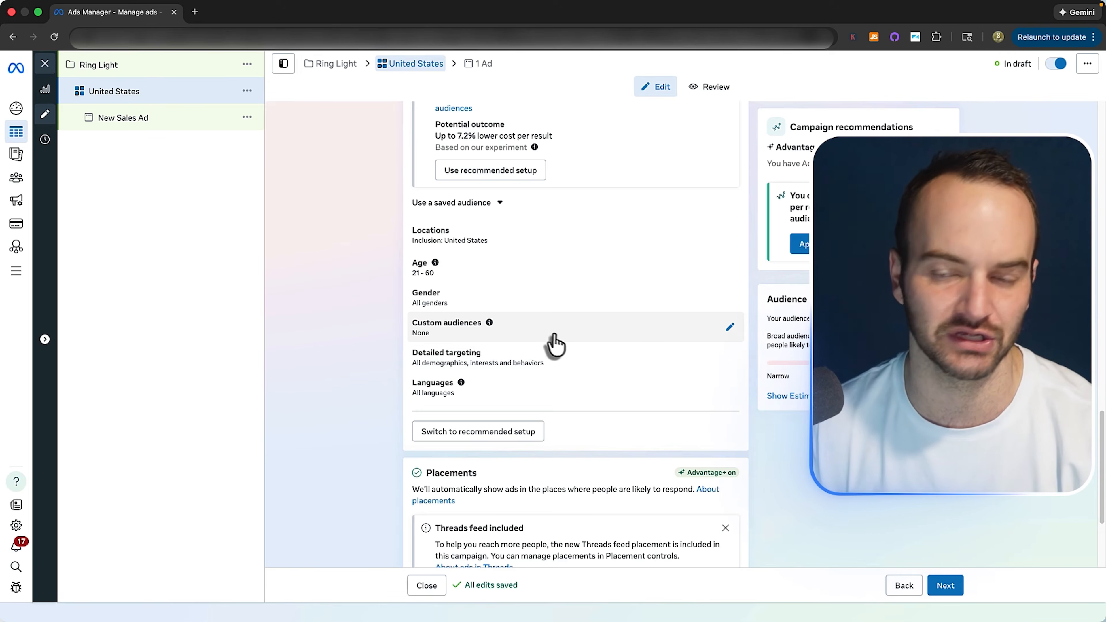
{"action": "scroll", "coordinate": [553, 345], "scroll_direction": "down", "scroll_amount": 1}
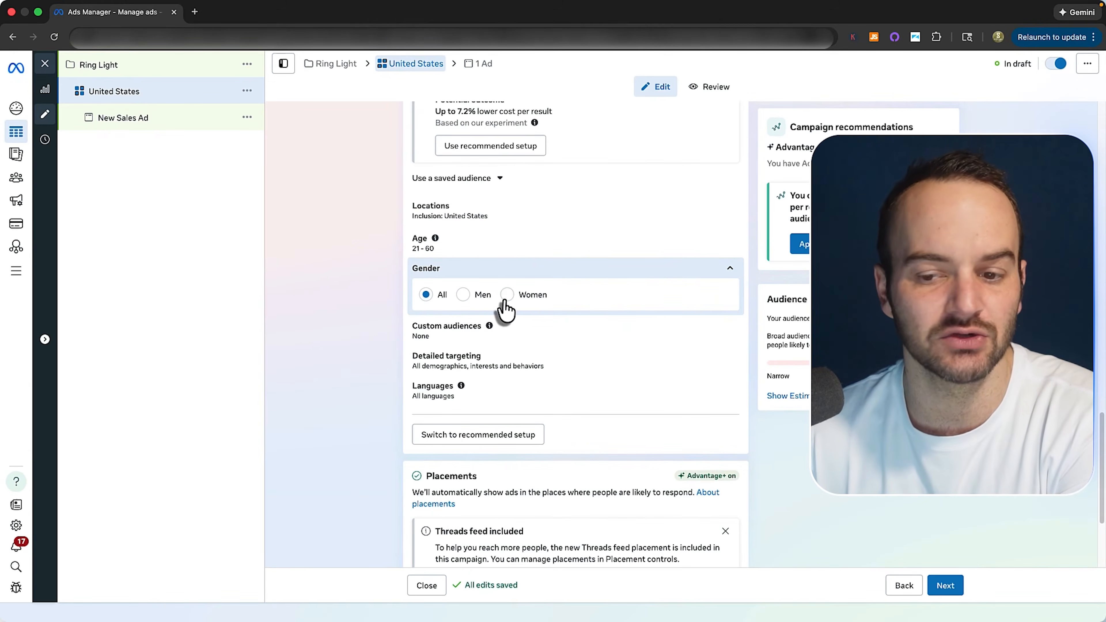
{"action": "left_click", "coordinate": [507, 295]}
{"action": "left_click", "coordinate": [427, 296]}
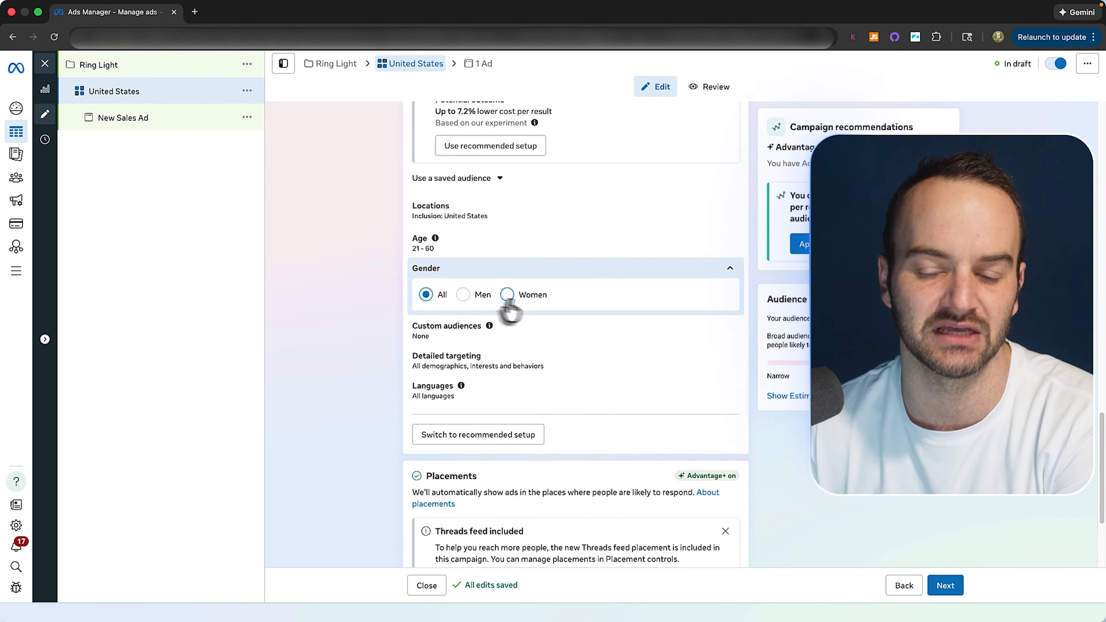
{"action": "left_click", "coordinate": [466, 273]}
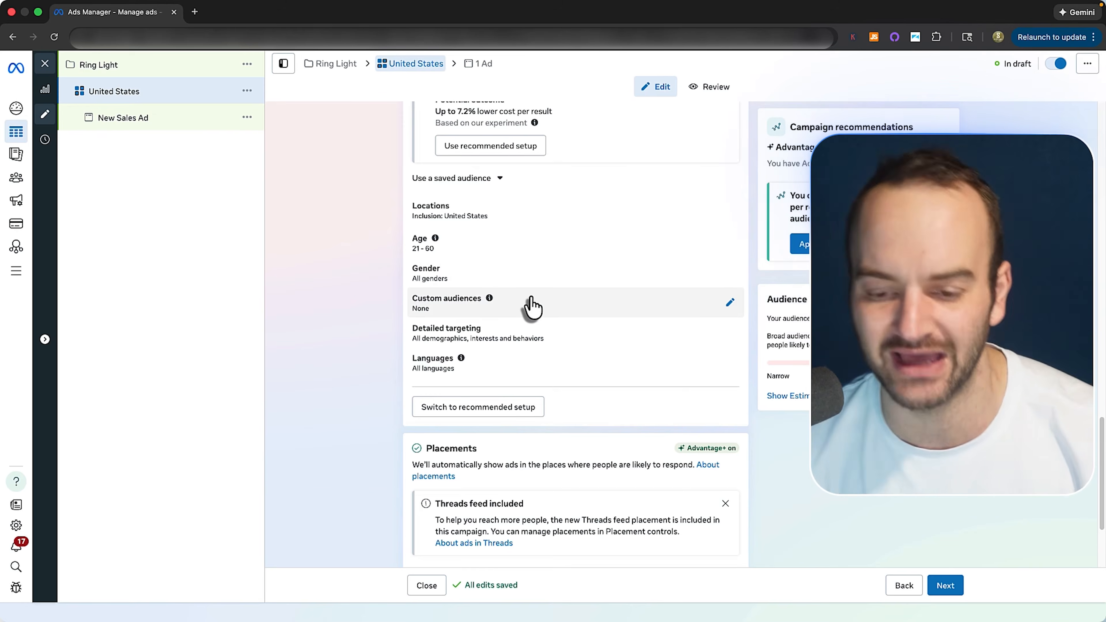
Open the ad set's custom audiences for editing and add a field for excluding existing audiences.
{"action": "scroll", "coordinate": [479, 270], "scroll_direction": "down", "scroll_amount": 1}
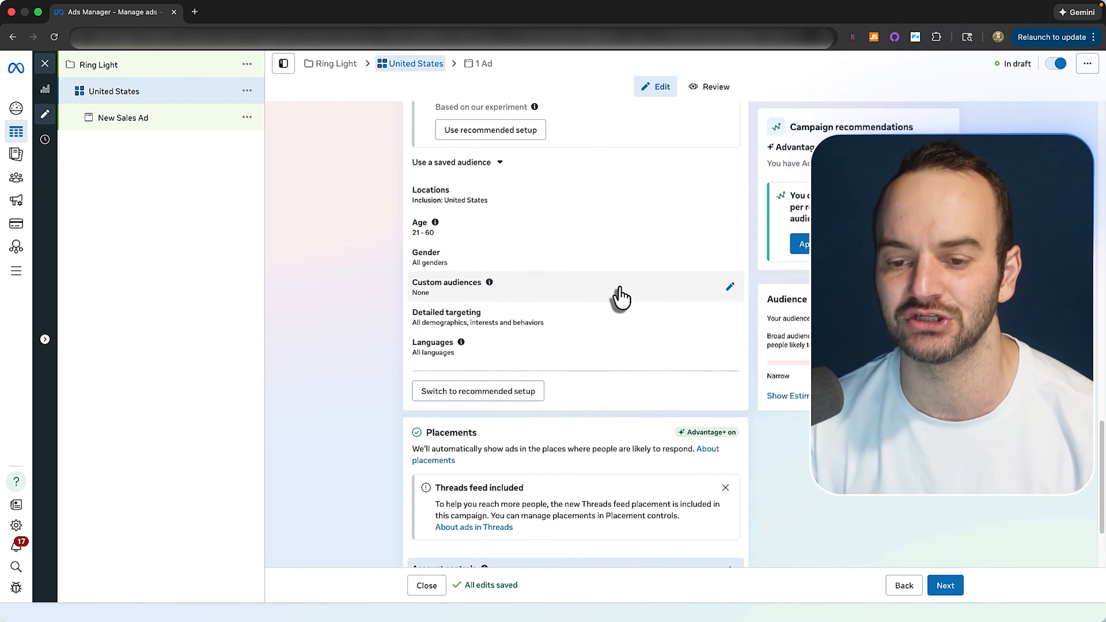
{"action": "scroll", "coordinate": [621, 296], "scroll_direction": "down", "scroll_amount": 3}
{"action": "scroll", "coordinate": [564, 263], "scroll_direction": "up", "scroll_amount": 1}
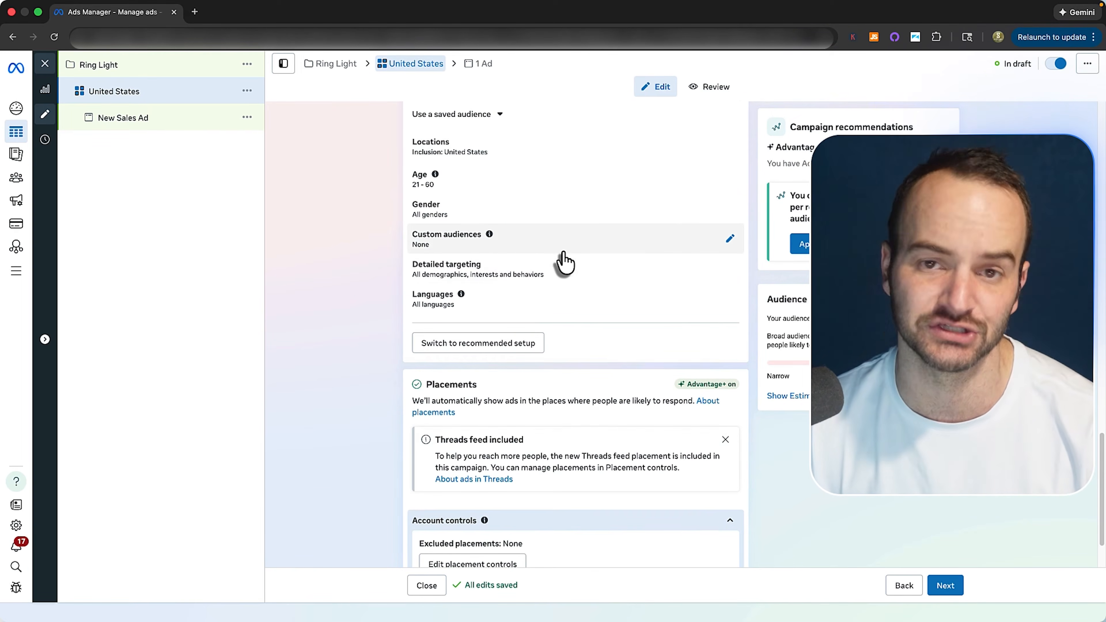
{"action": "left_click", "coordinate": [437, 248]}
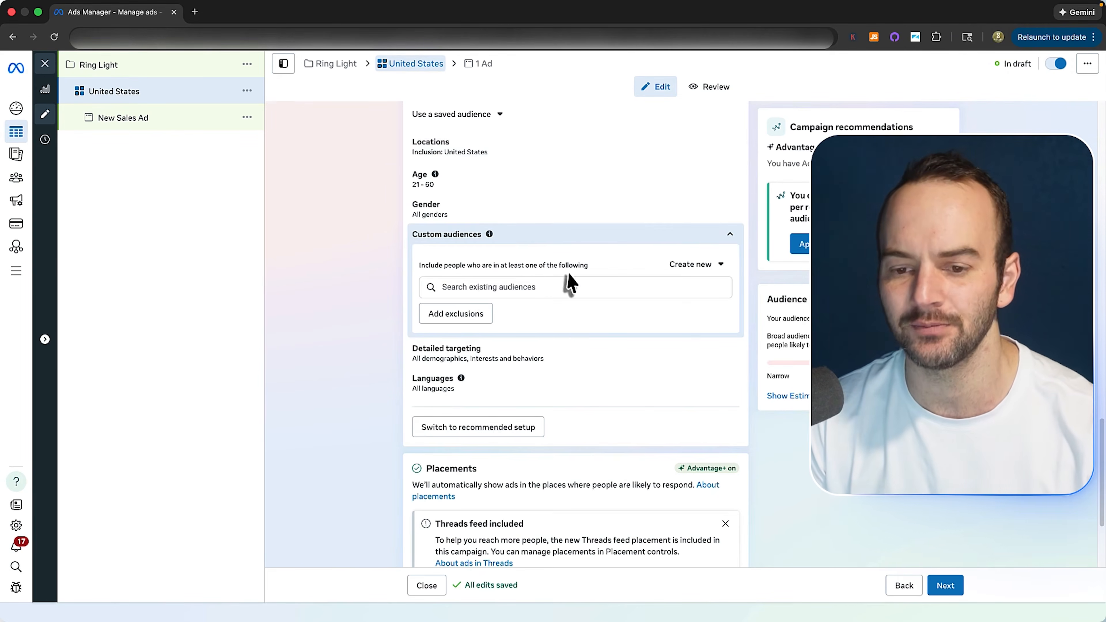
{"action": "scroll", "coordinate": [566, 284], "scroll_direction": "down", "scroll_amount": 1}
{"action": "left_click", "coordinate": [473, 300]}
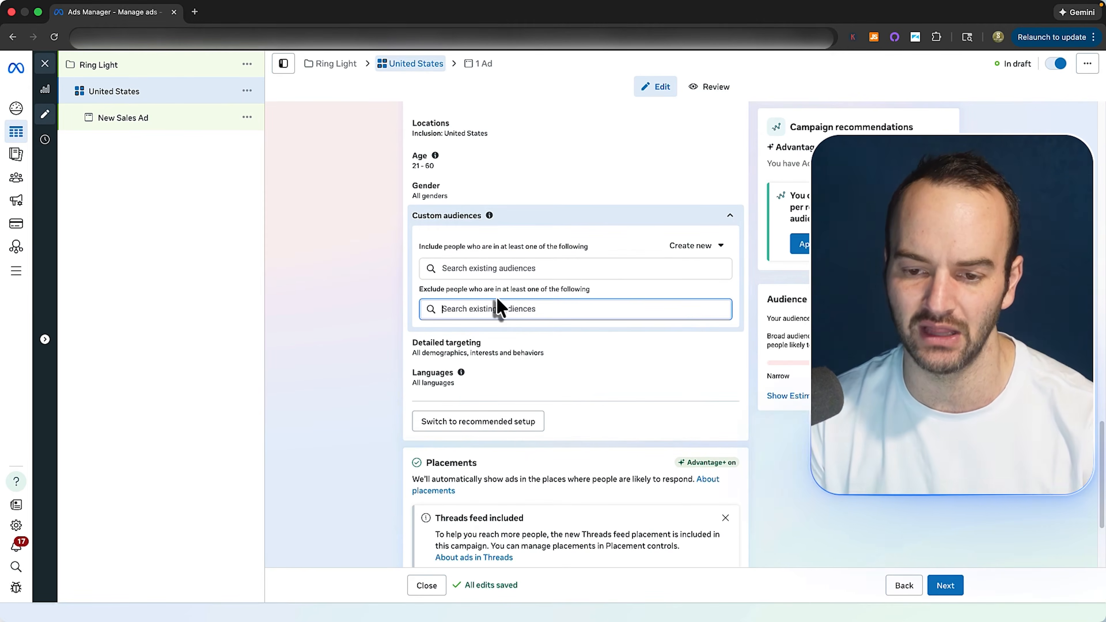
Search the existing audiences to exclude for "all", clear the search, and view the choices for creating a new audience.
{"action": "type", "text": "al"}
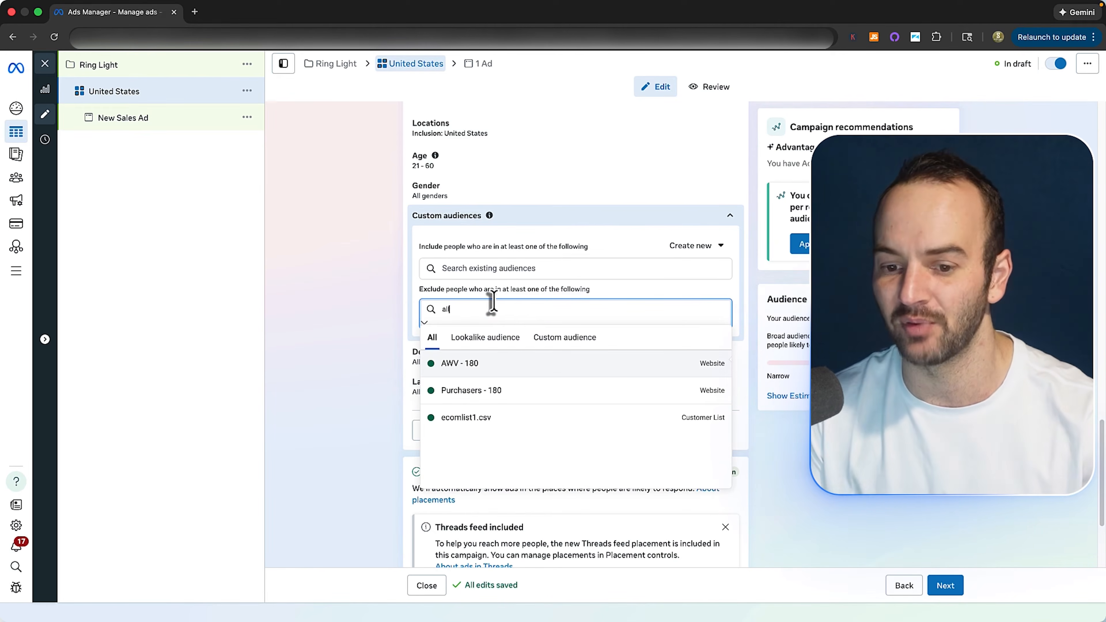
{"action": "type", "text": "l"}
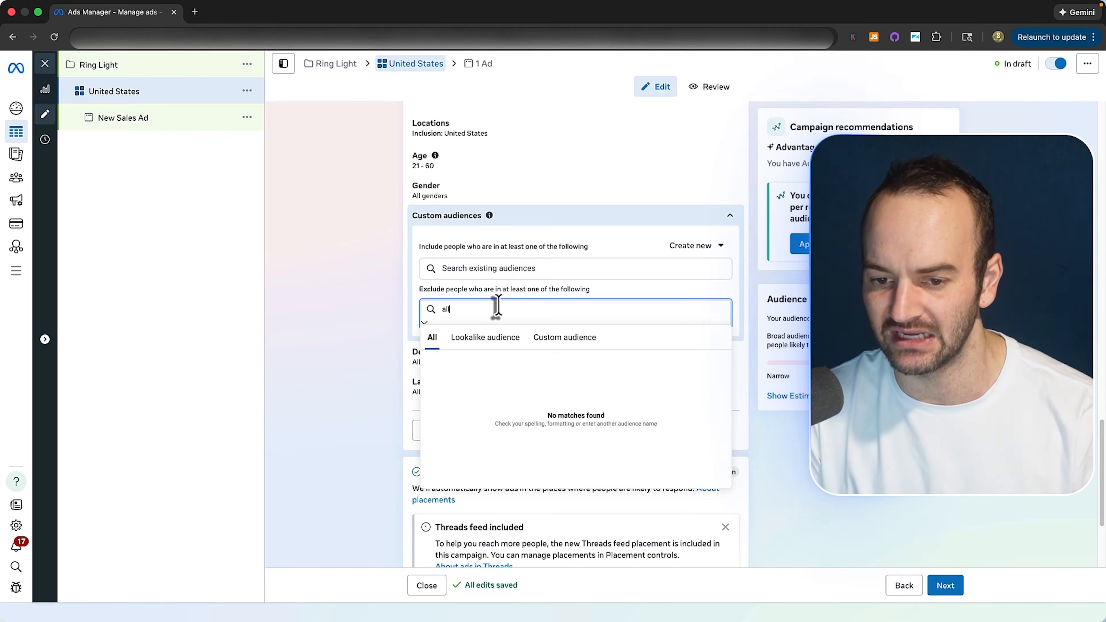
{"action": "key", "text": "BackSpace"}
{"action": "key", "text": "BackSpace"}
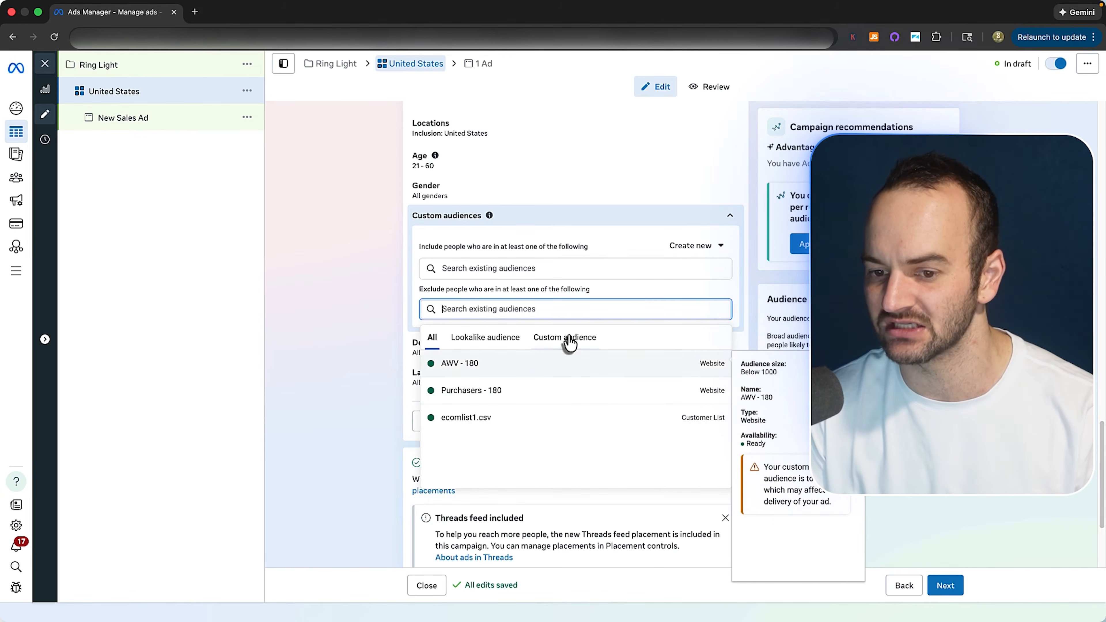
{"action": "left_click", "coordinate": [679, 248]}
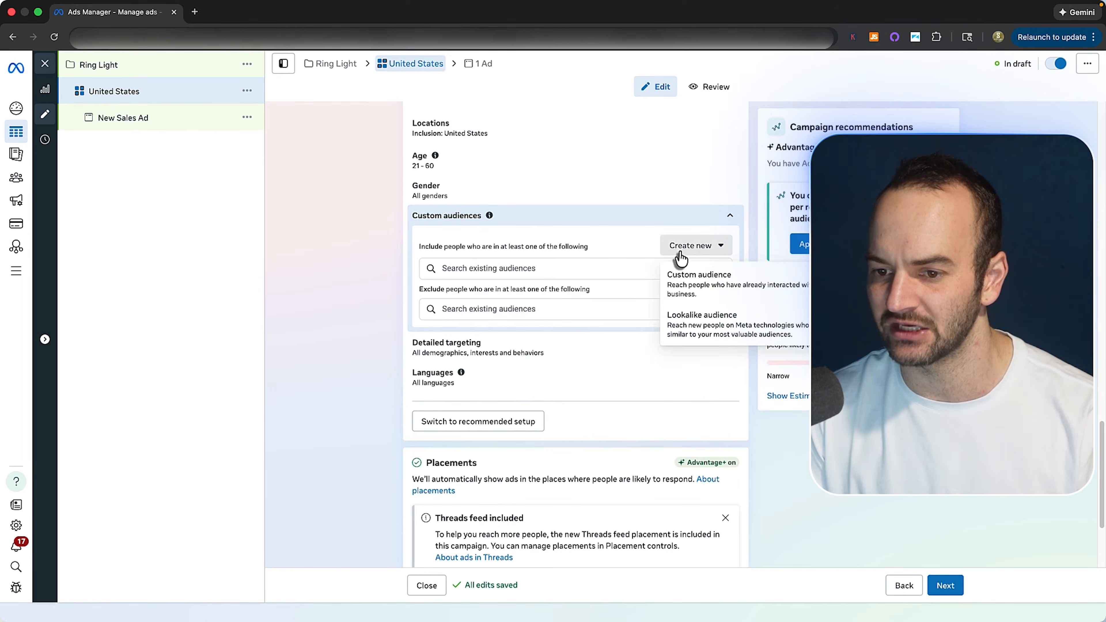
Search the existing audiences to exclude for "purchasers" and clear the search.
{"action": "left_click", "coordinate": [481, 310]}
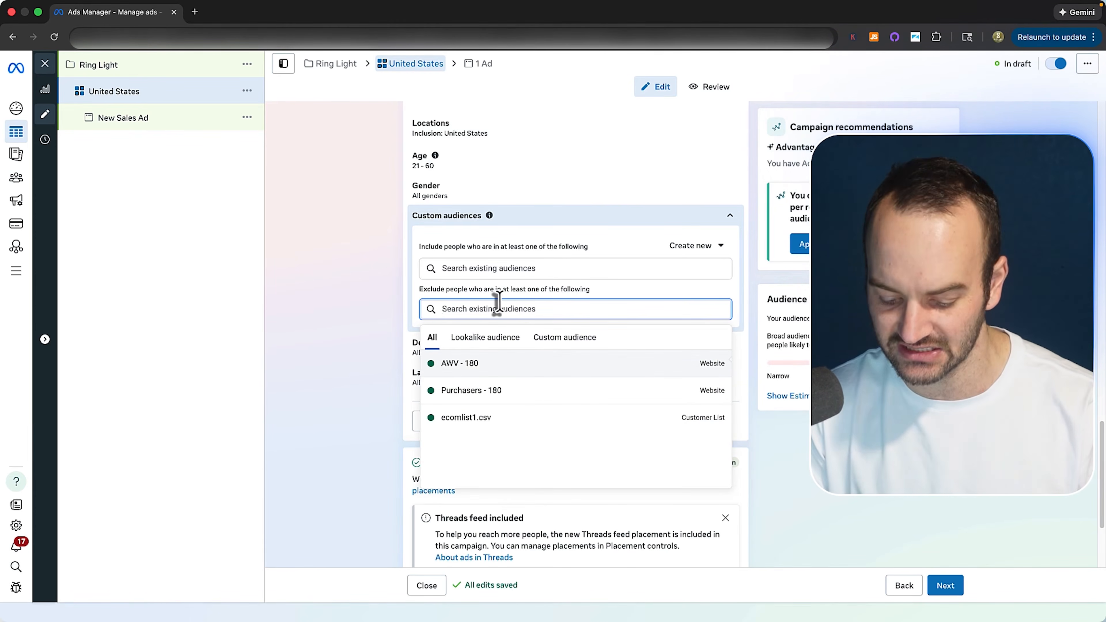
{"action": "type", "text": "purchasers"}
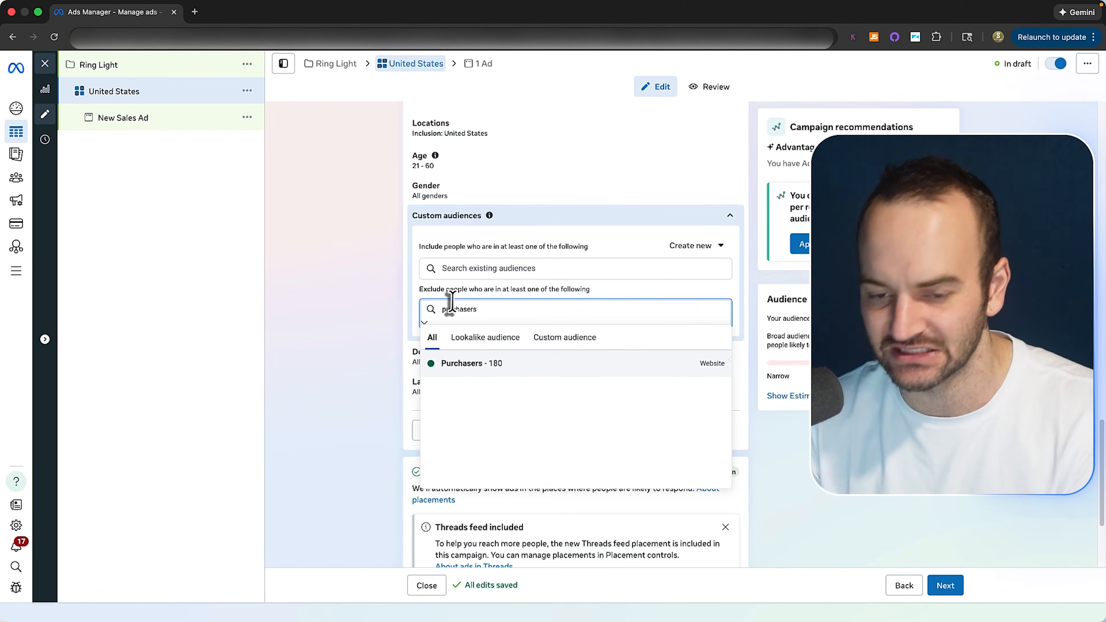
{"action": "key", "text": "BackSpace"}
{"action": "key", "text": "BackSpace"}
{"action": "key", "text": "BackSpace"}
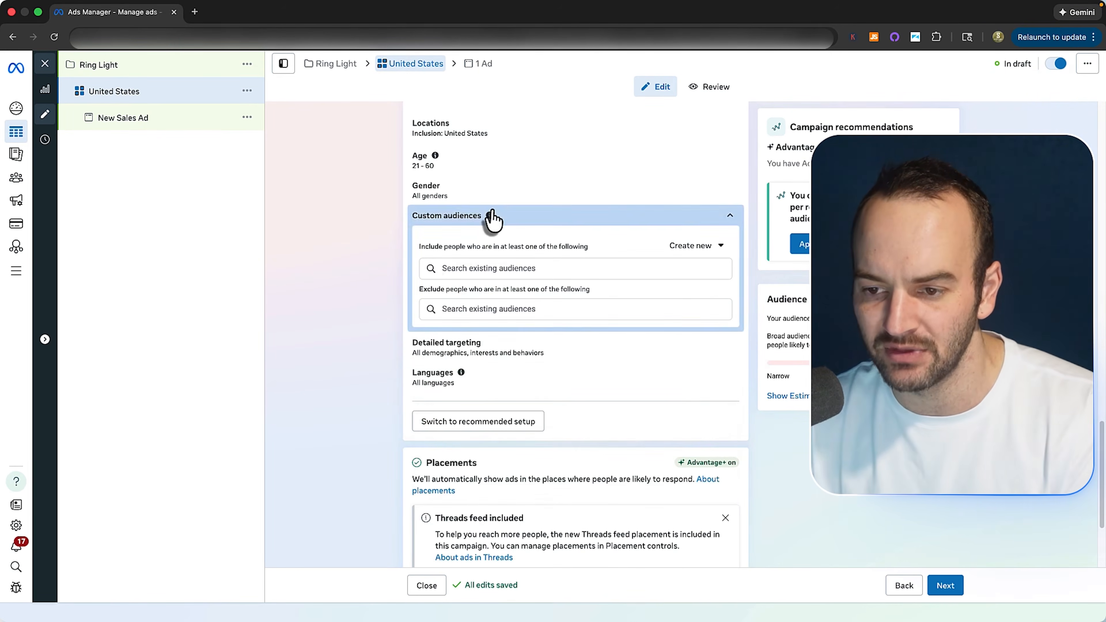
Close the custom audience settings and view the language targeting options, leaving the ad set open to all languages.
{"action": "left_click", "coordinate": [494, 217]}
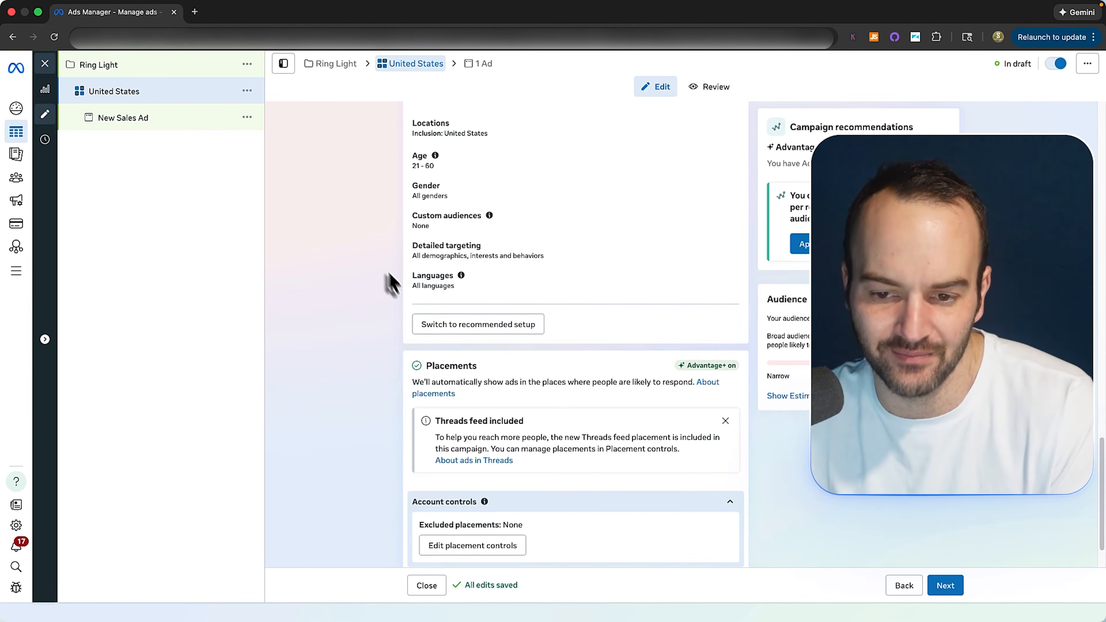
{"action": "scroll", "coordinate": [392, 332], "scroll_direction": "down", "scroll_amount": 1}
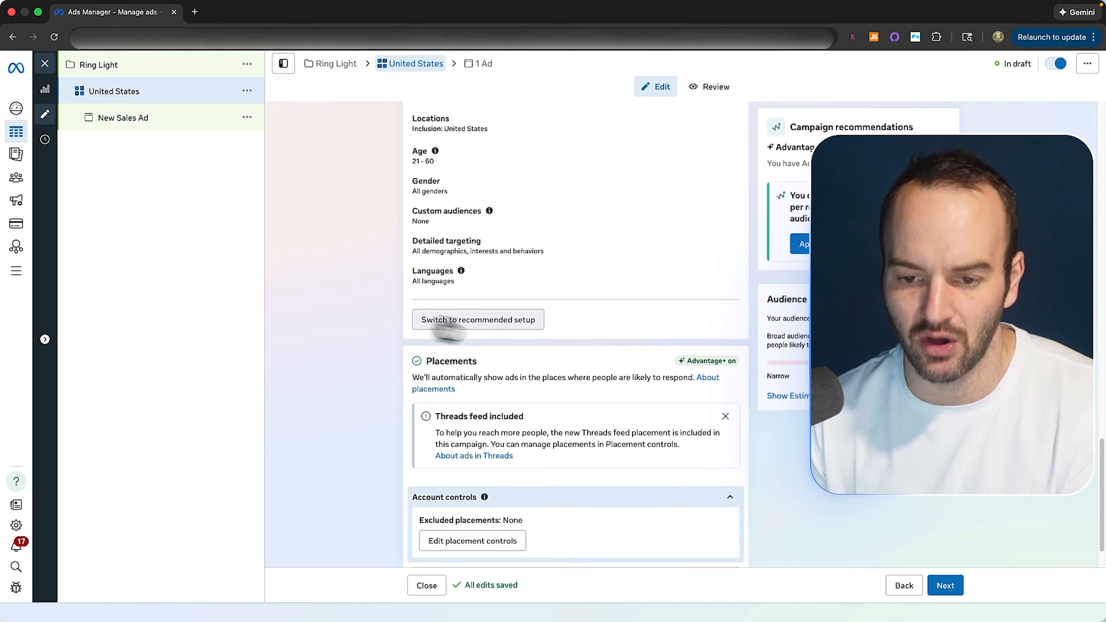
{"action": "left_click", "coordinate": [443, 284]}
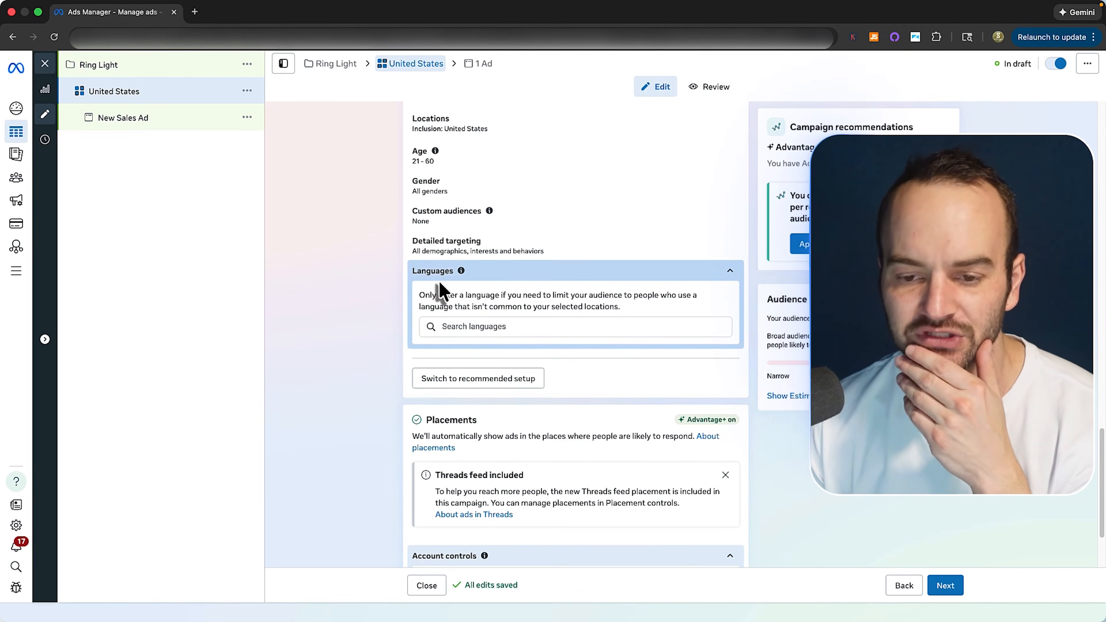
{"action": "left_click", "coordinate": [492, 327]}
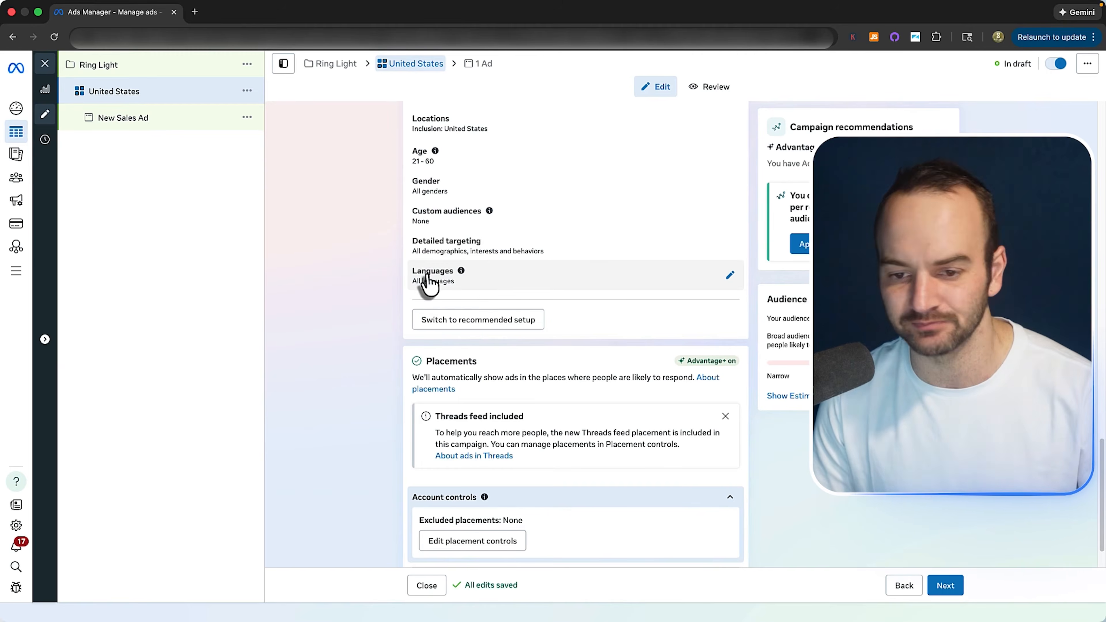
{"action": "scroll", "coordinate": [553, 408], "scroll_direction": "up", "scroll_amount": 2}
Expand the additional placement settings and look at the ad account's placement controls, cancelling without changes.
{"action": "scroll", "coordinate": [578, 476], "scroll_direction": "down", "scroll_amount": 4}
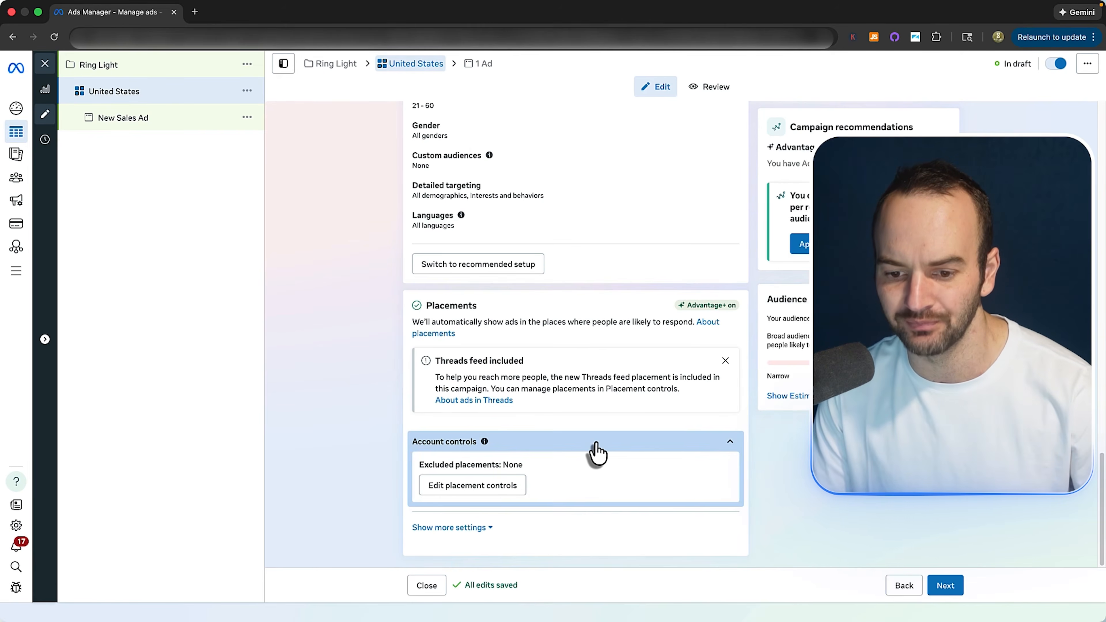
{"action": "left_click", "coordinate": [484, 528]}
{"action": "scroll", "coordinate": [485, 536], "scroll_direction": "down", "scroll_amount": 3}
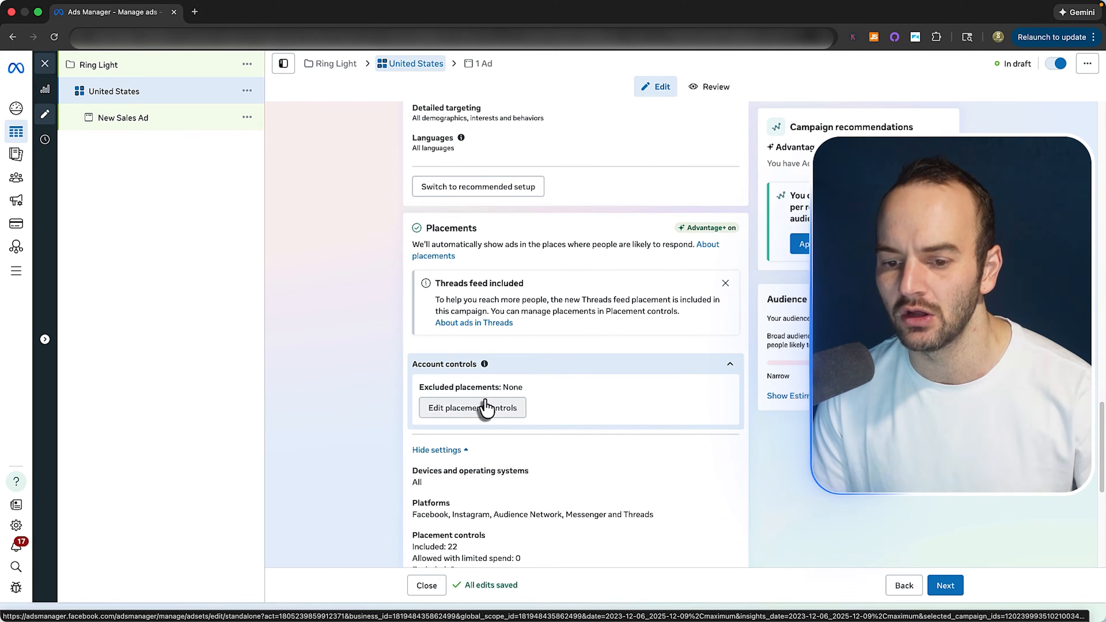
{"action": "left_click", "coordinate": [501, 414]}
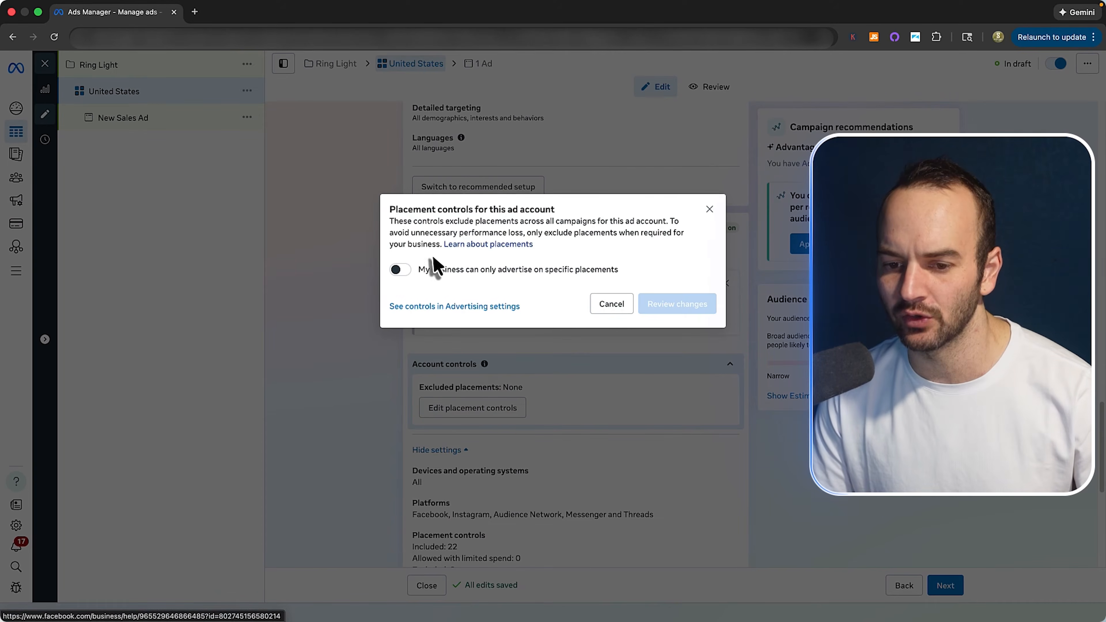
{"action": "left_click", "coordinate": [612, 305]}
{"action": "scroll", "coordinate": [562, 394], "scroll_direction": "down", "scroll_amount": 5}
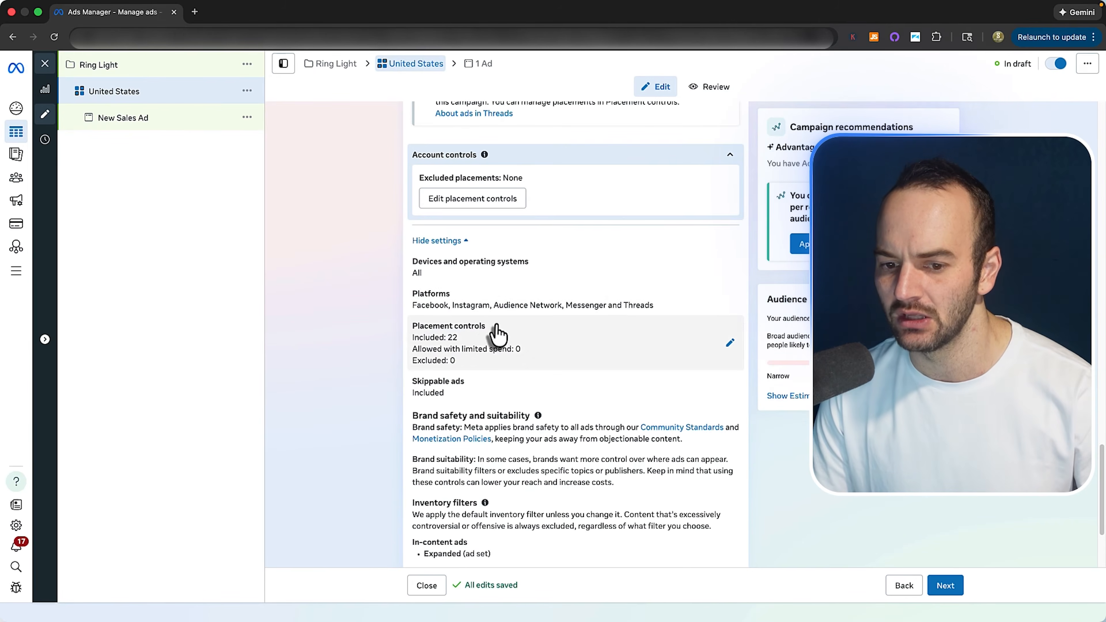
Examine the ad set's platforms and each category in the placement controls, along with the brand safety settings below.
{"action": "left_click", "coordinate": [730, 300]}
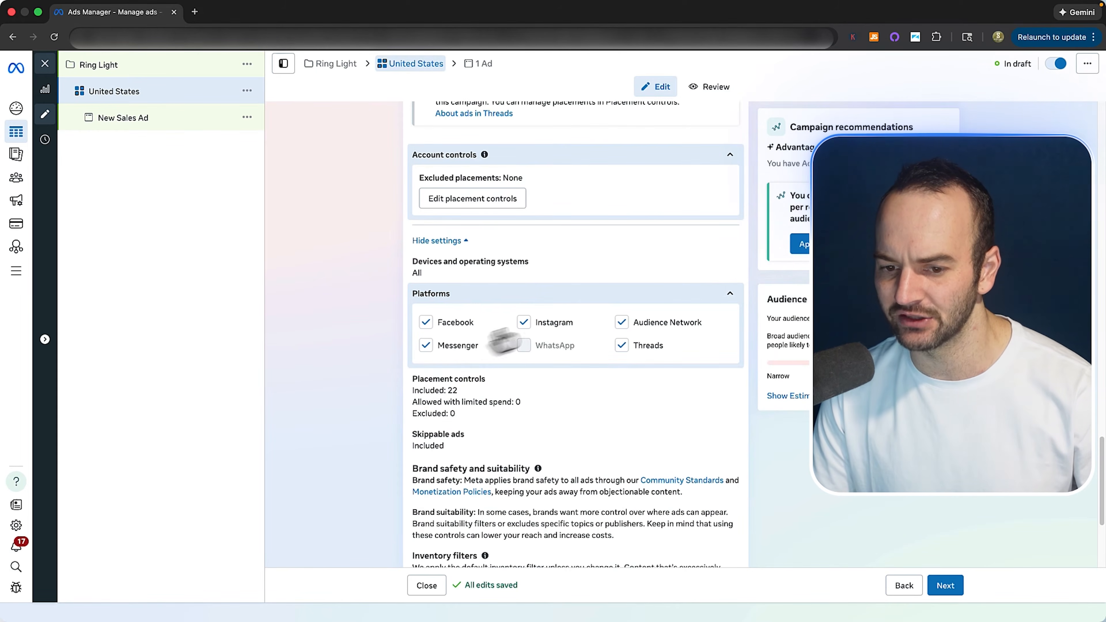
{"action": "left_click", "coordinate": [505, 396]}
{"action": "scroll", "coordinate": [529, 438], "scroll_direction": "down", "scroll_amount": 5}
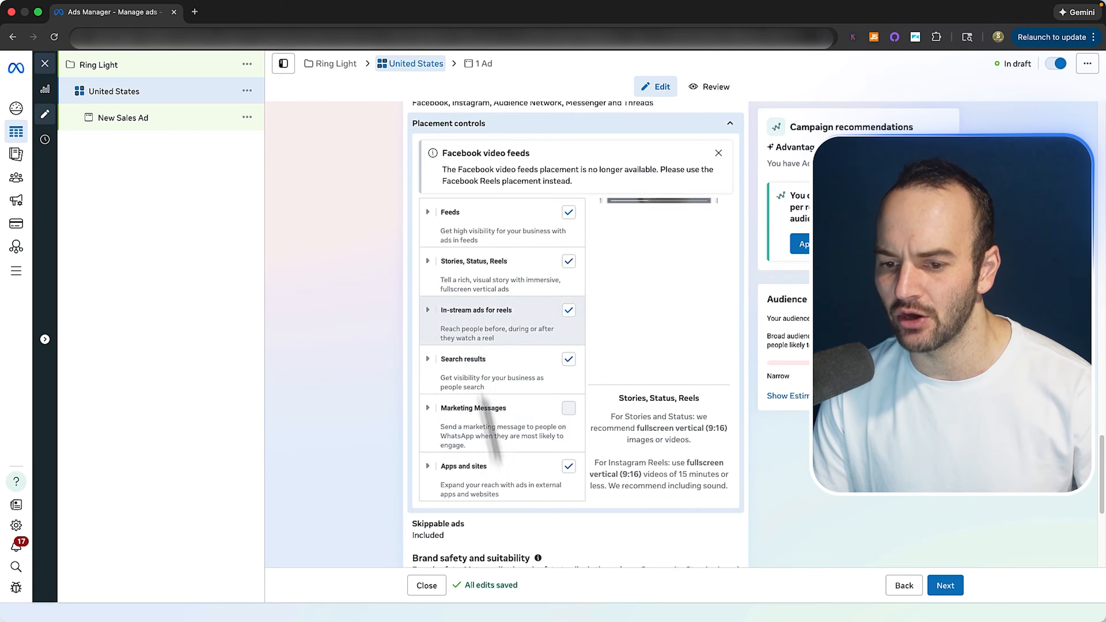
{"action": "scroll", "coordinate": [544, 394], "scroll_direction": "up", "scroll_amount": 5}
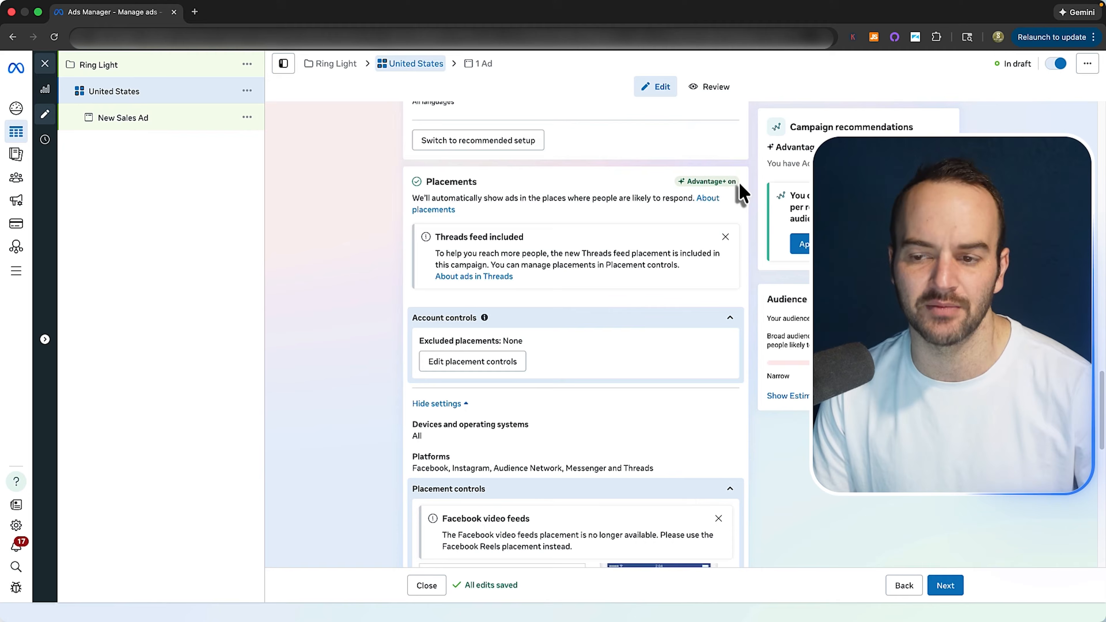
{"action": "scroll", "coordinate": [691, 469], "scroll_direction": "down", "scroll_amount": 2}
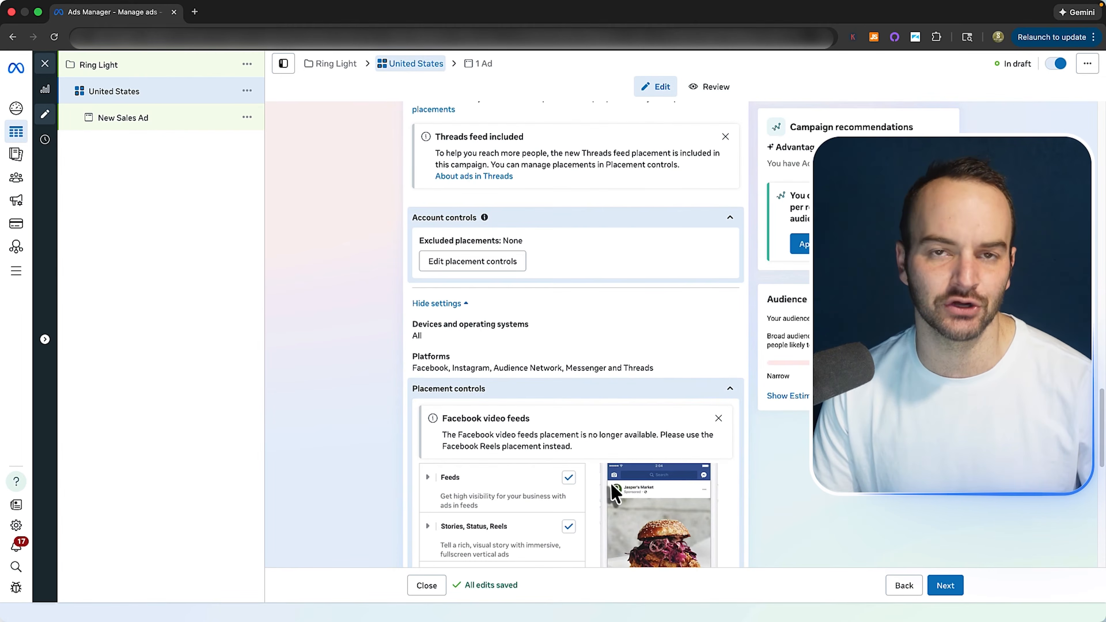
{"action": "scroll", "coordinate": [611, 482], "scroll_direction": "down", "scroll_amount": 2}
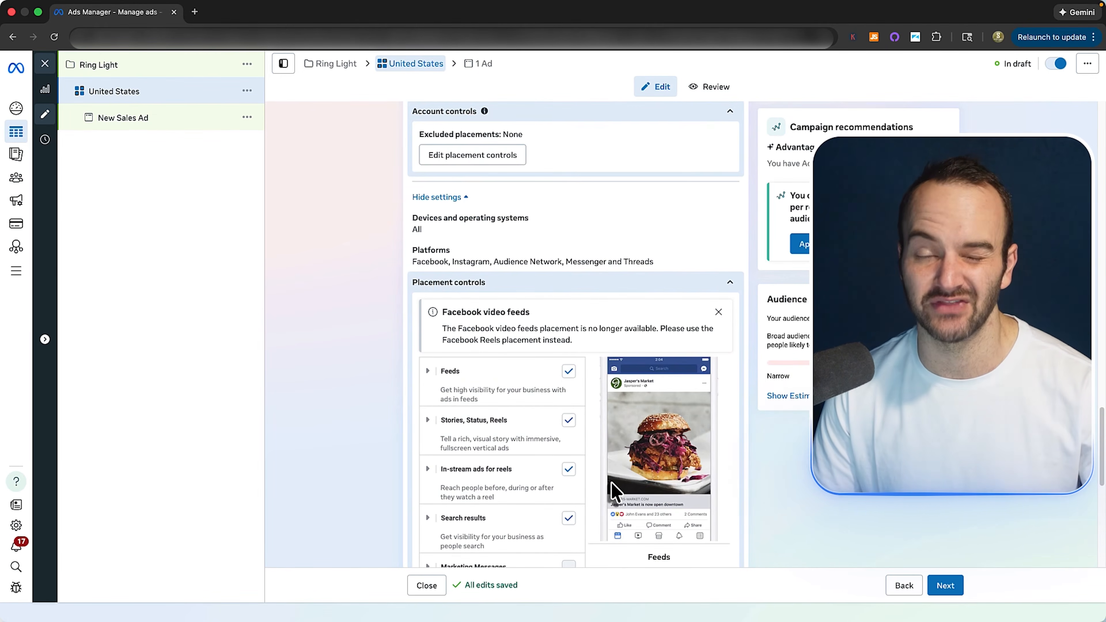
{"action": "scroll", "coordinate": [611, 482], "scroll_direction": "down", "scroll_amount": 5}
{"action": "scroll", "coordinate": [612, 489], "scroll_direction": "down", "scroll_amount": 2}
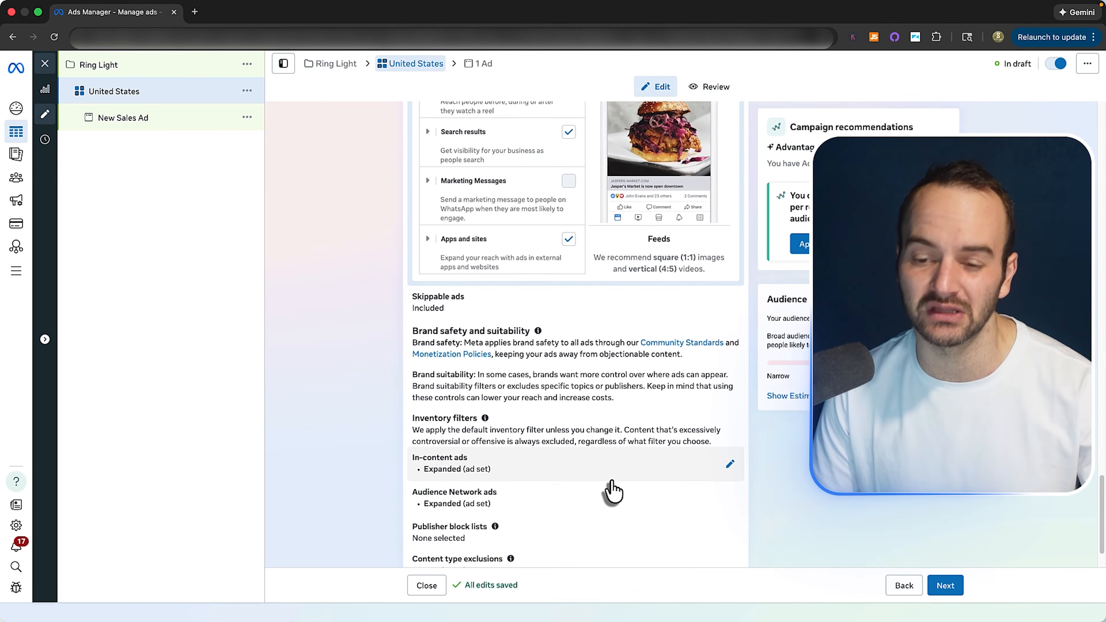
{"action": "scroll", "coordinate": [612, 484], "scroll_direction": "up", "scroll_amount": 5}
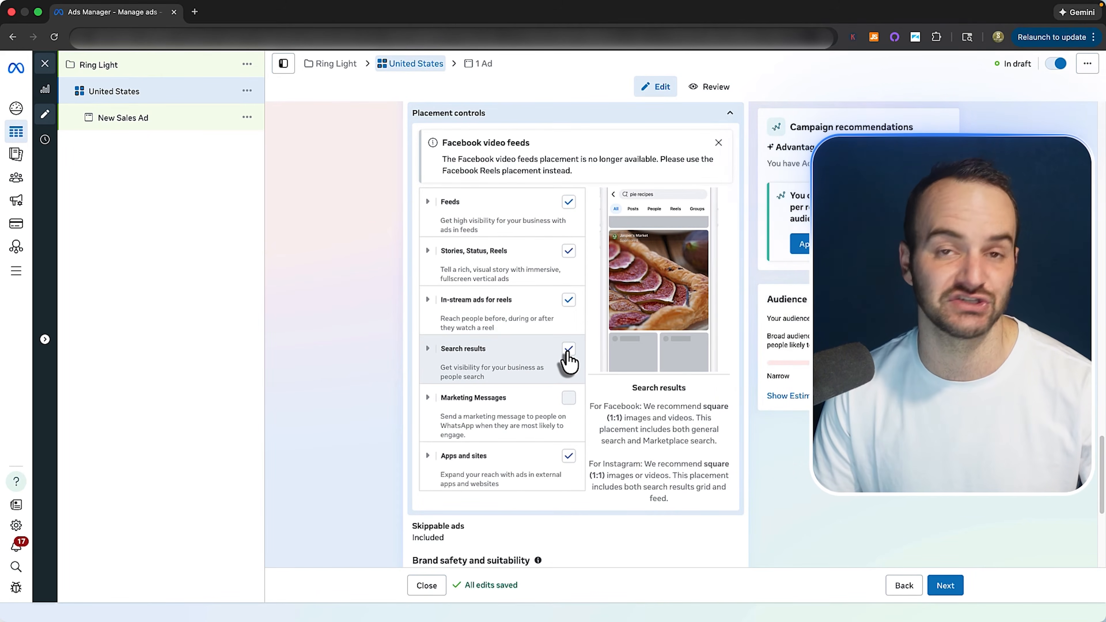
{"action": "scroll", "coordinate": [576, 352], "scroll_direction": "up", "scroll_amount": 1}
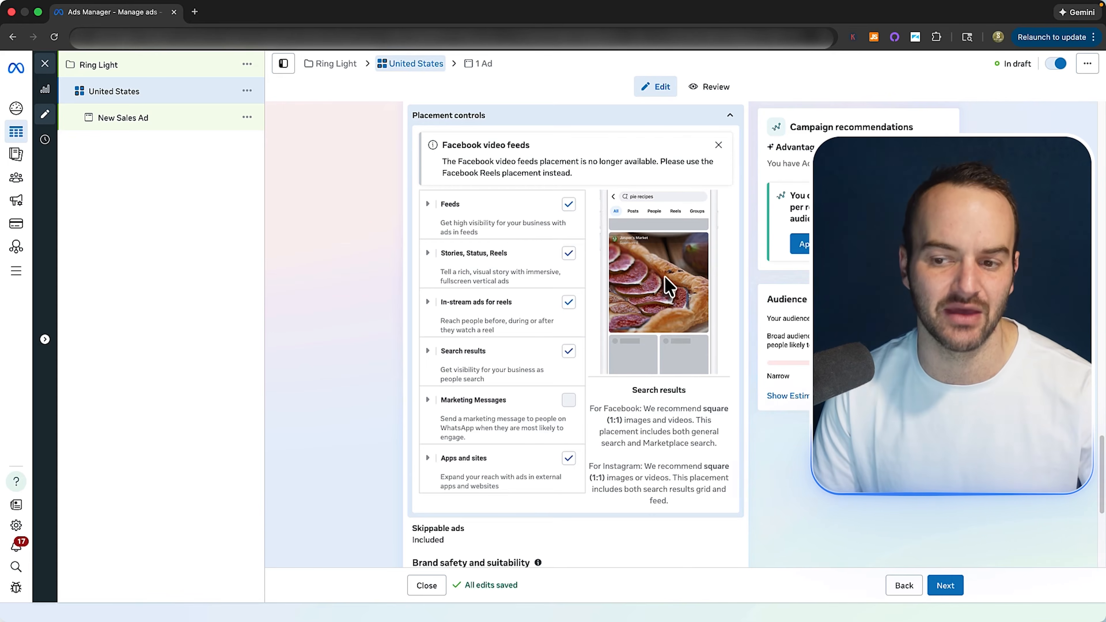
Try excluding the Search results placement, include it again, and close the placement controls.
{"action": "left_click", "coordinate": [566, 357]}
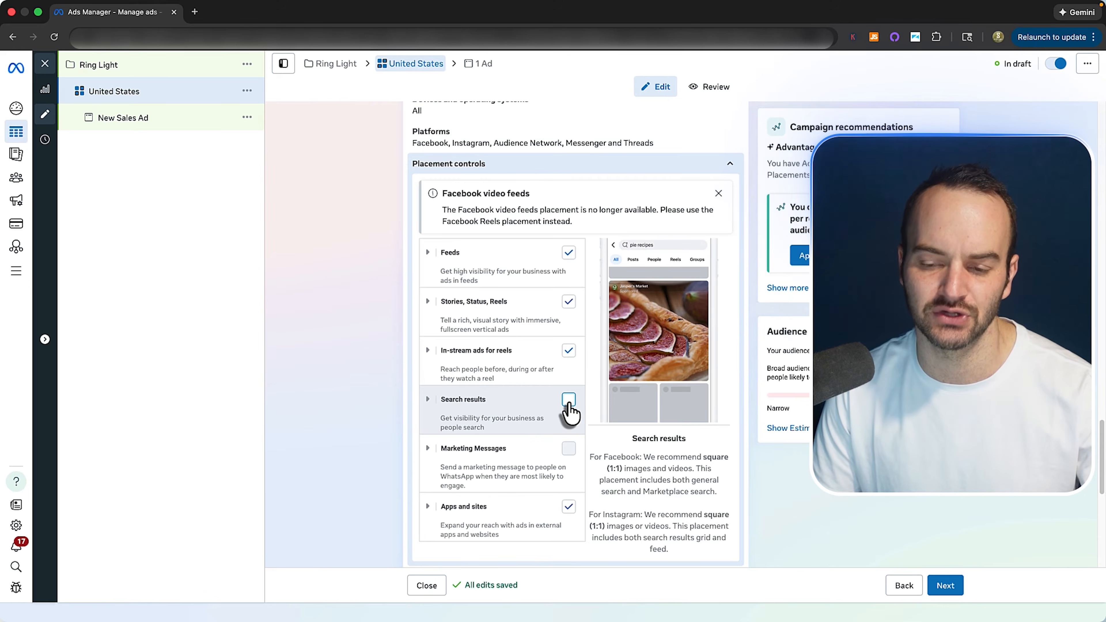
{"action": "left_click", "coordinate": [569, 402]}
{"action": "scroll", "coordinate": [570, 406], "scroll_direction": "down", "scroll_amount": 2}
{"action": "scroll", "coordinate": [610, 327], "scroll_direction": "up", "scroll_amount": 7}
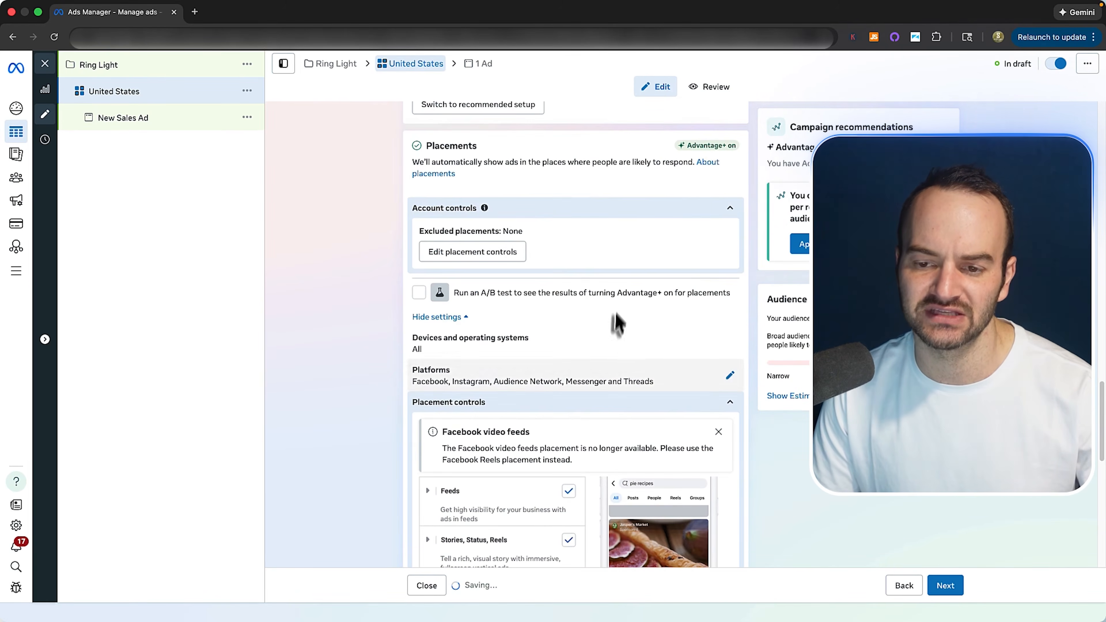
{"action": "left_click", "coordinate": [623, 407]}
Check the Advantage+ status of Placements and review the remaining placement, brand safety and exclusion settings.
{"action": "scroll", "coordinate": [667, 312], "scroll_direction": "up", "scroll_amount": 5}
{"action": "left_click_drag", "start_coordinate": [679, 390], "coordinate": [743, 390]}
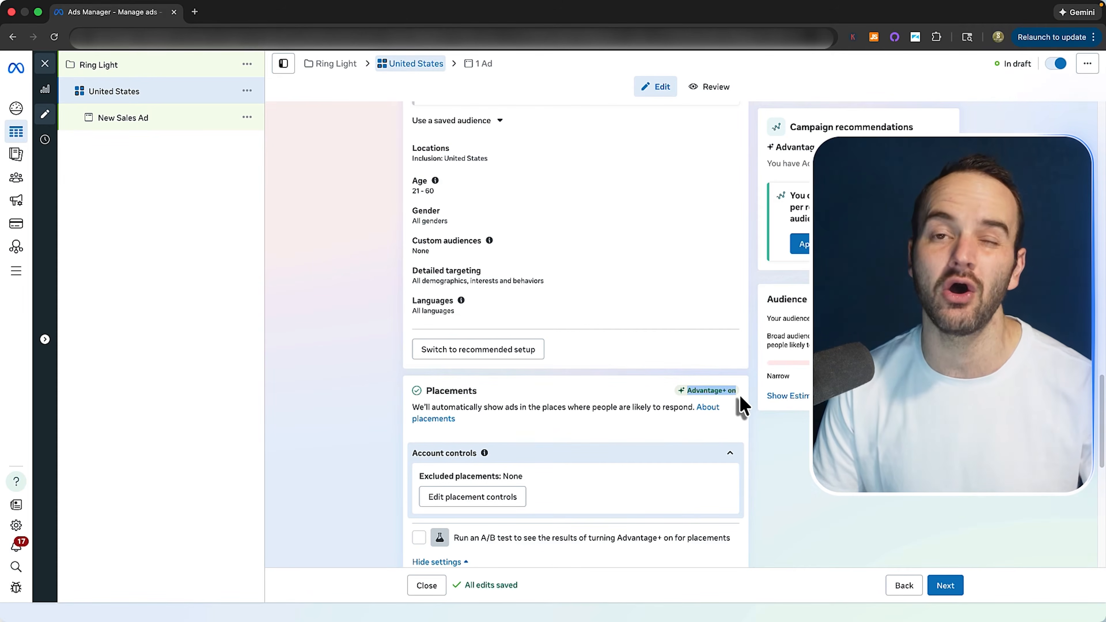
{"action": "left_click", "coordinate": [743, 410]}
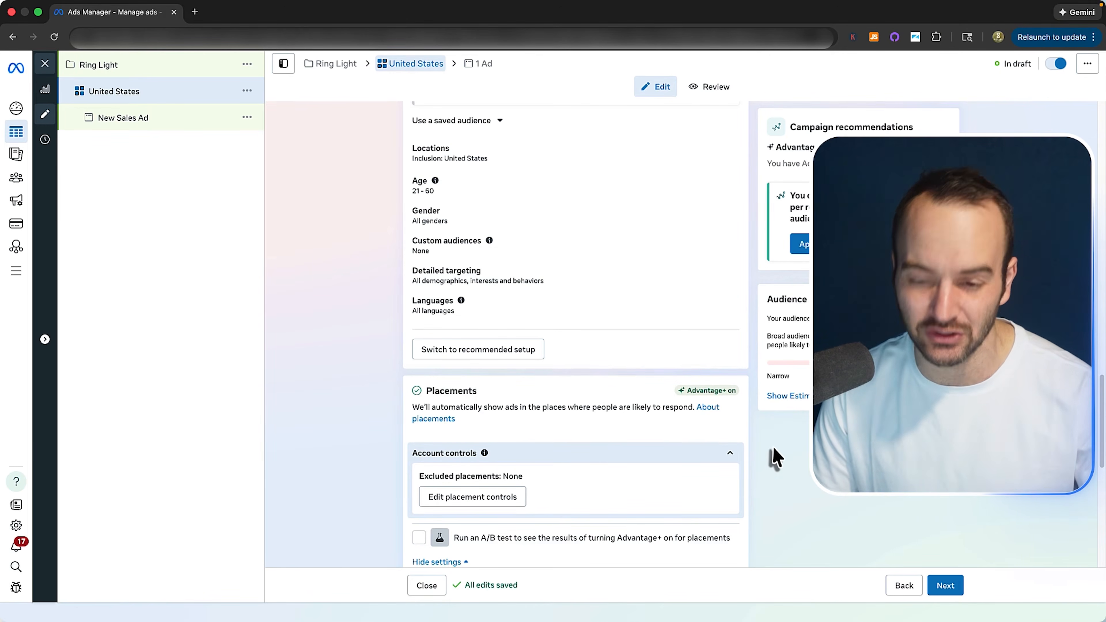
{"action": "left_click_drag", "start_coordinate": [680, 391], "coordinate": [737, 390]}
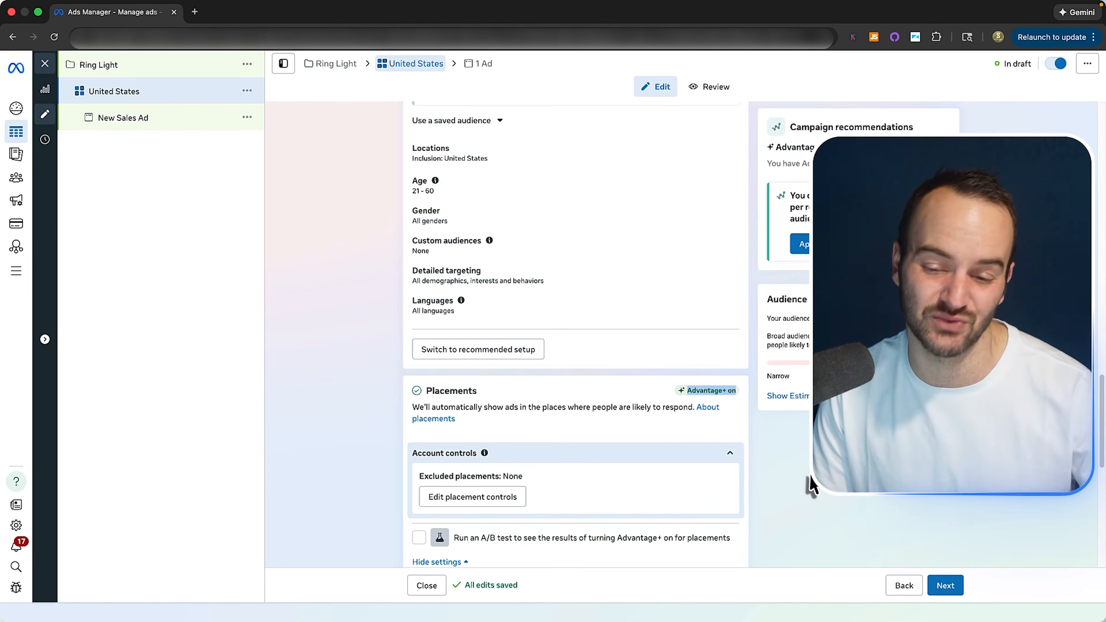
{"action": "scroll", "coordinate": [813, 486], "scroll_direction": "down", "scroll_amount": 10}
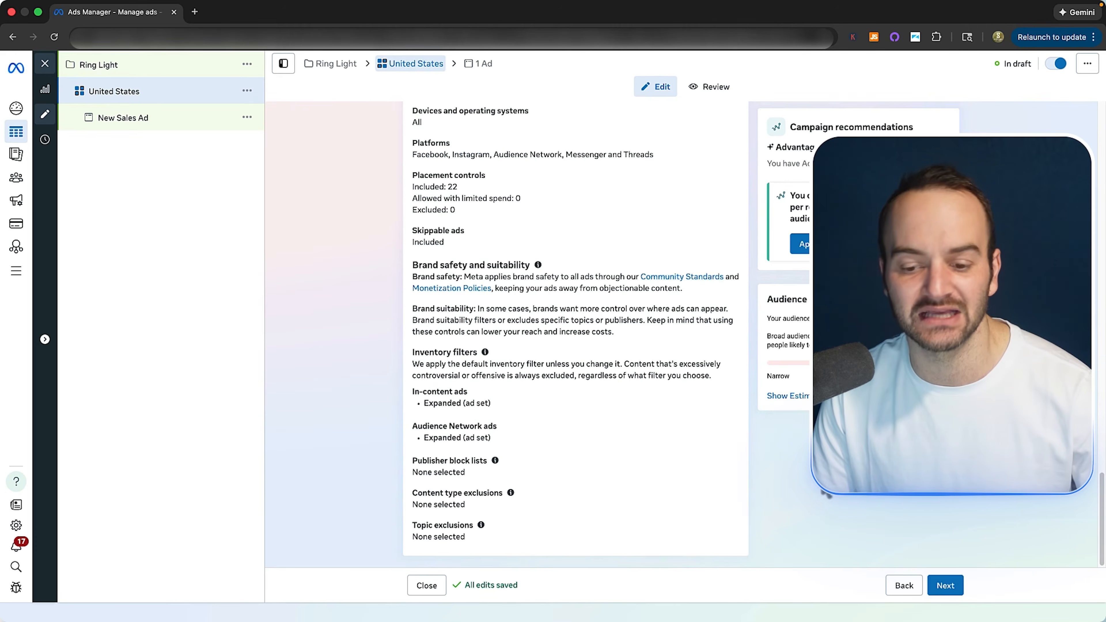
Rename the United States ad set as "United States 21 - 60".
{"action": "left_click", "coordinate": [938, 587]}
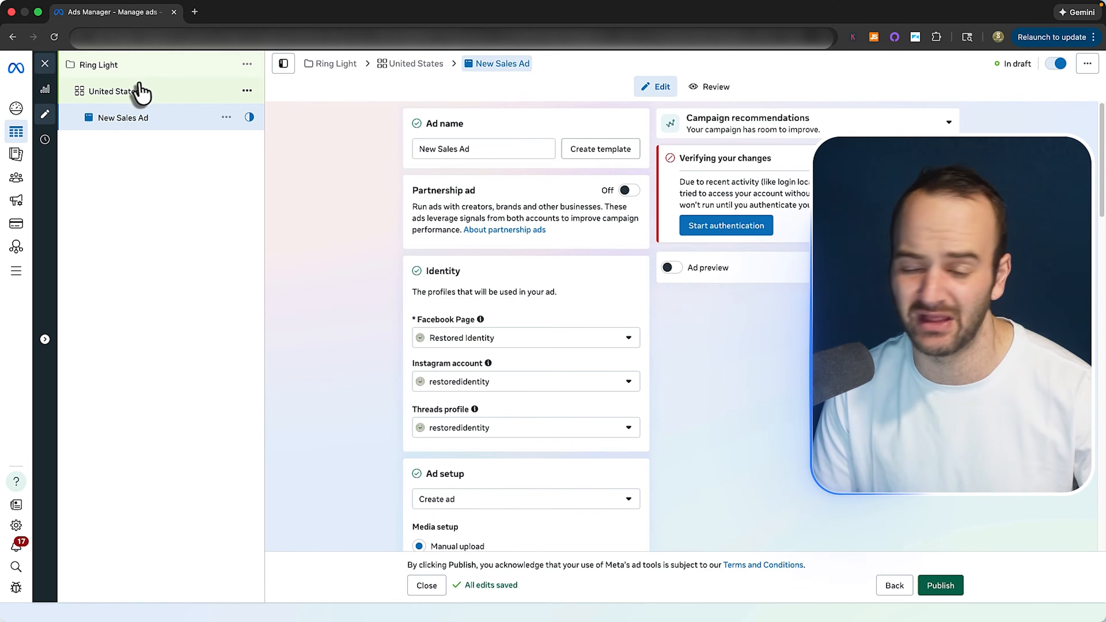
{"action": "left_click", "coordinate": [141, 92]}
{"action": "scroll", "coordinate": [315, 407], "scroll_direction": "down", "scroll_amount": 10}
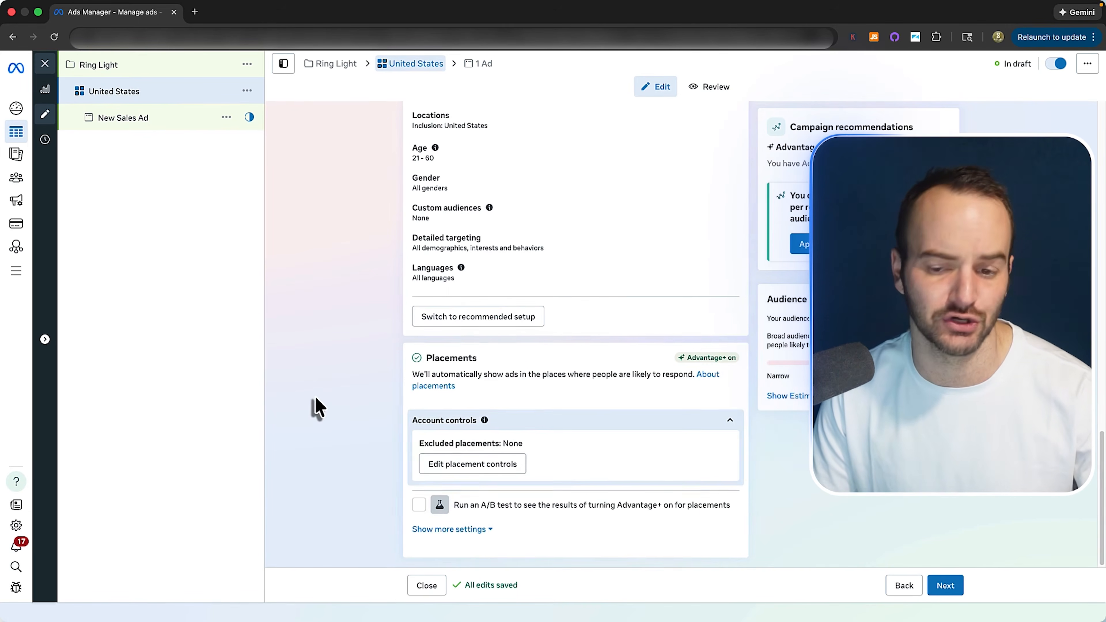
{"action": "scroll", "coordinate": [451, 395], "scroll_direction": "up", "scroll_amount": 10}
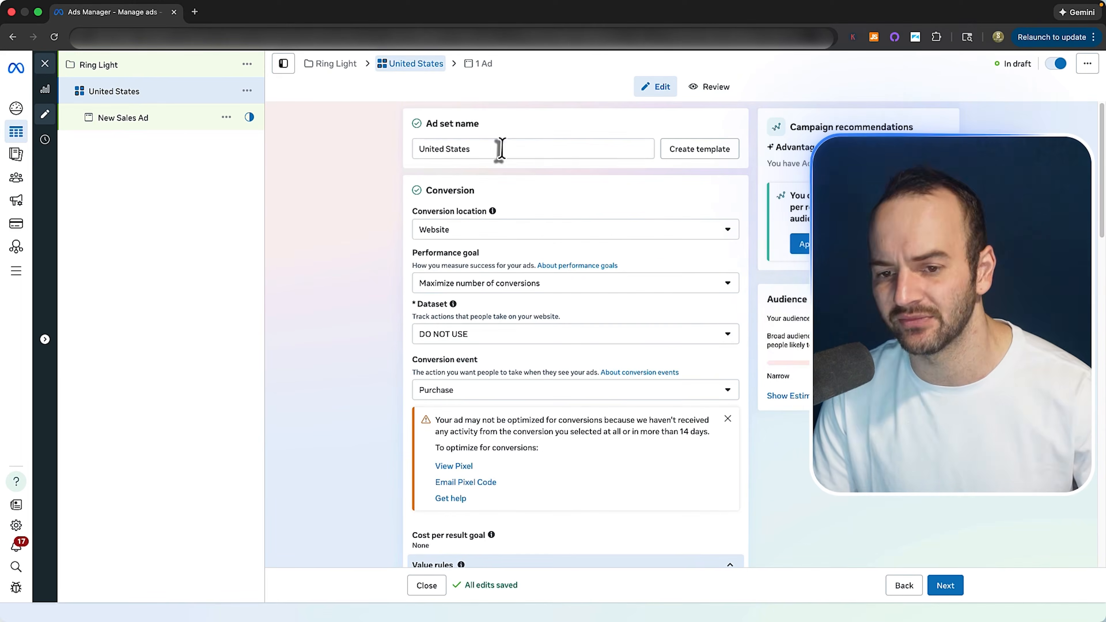
{"action": "left_click", "coordinate": [501, 148]}
{"action": "type", "text": "21 -60"}
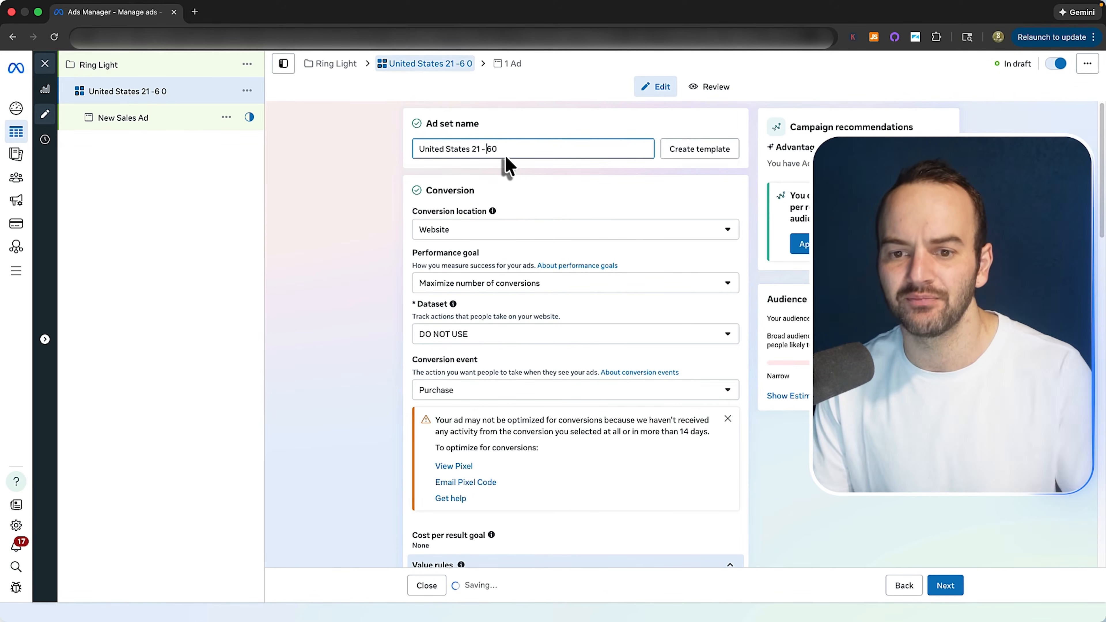
{"action": "left_click", "coordinate": [388, 161]}
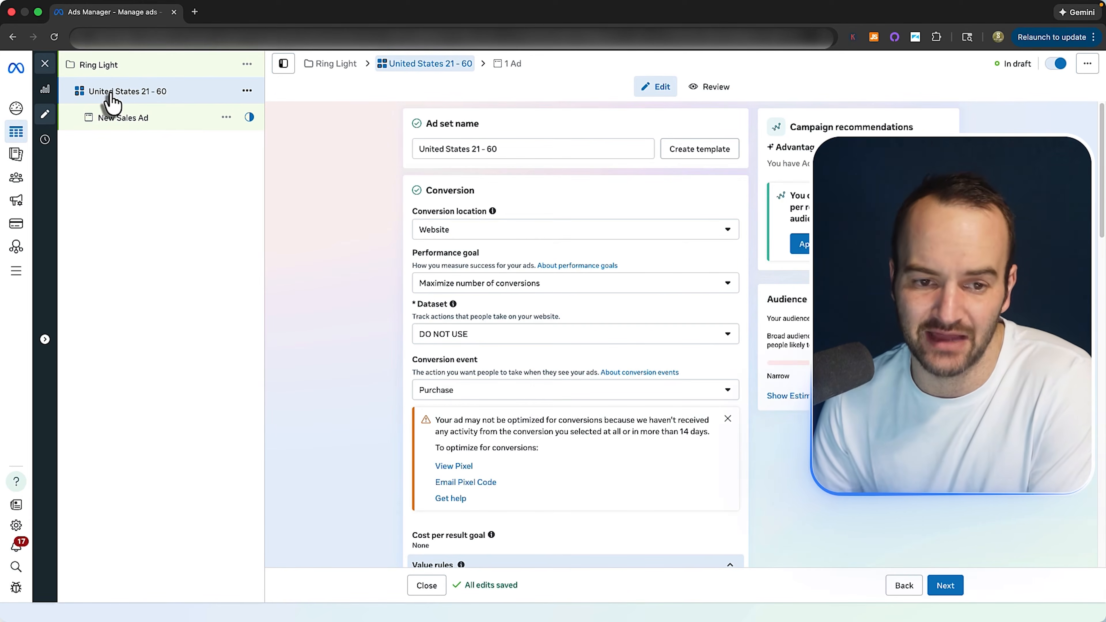
Open the New Sales Ad and review its ad setup, destination and website URL settings.
{"action": "left_click", "coordinate": [119, 127]}
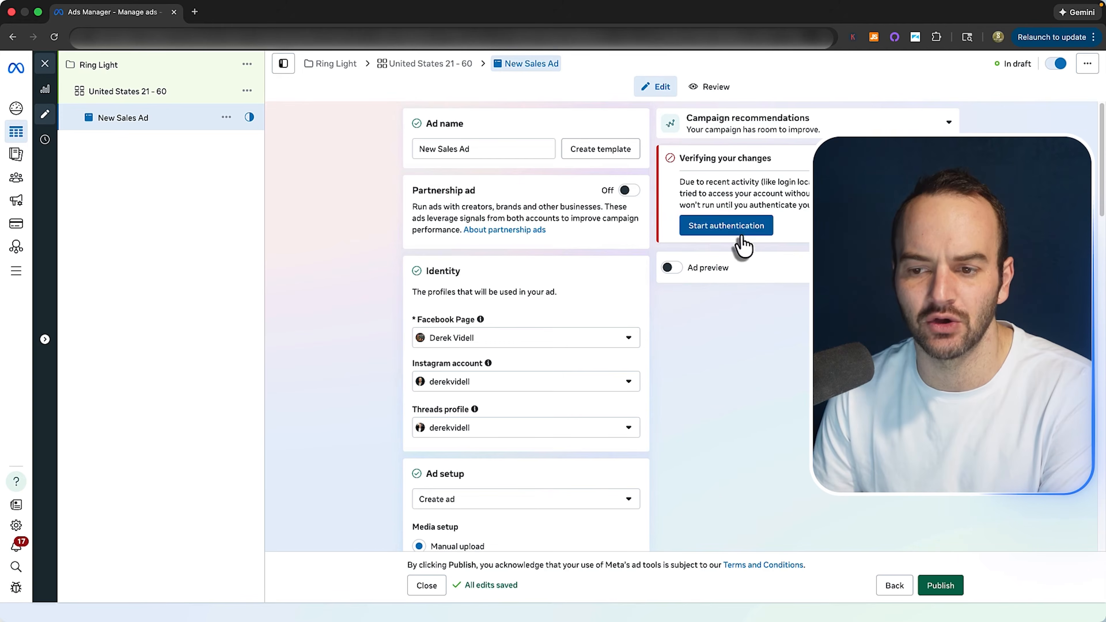
{"action": "scroll", "coordinate": [370, 339], "scroll_direction": "down", "scroll_amount": 2}
{"action": "scroll", "coordinate": [371, 342], "scroll_direction": "down", "scroll_amount": 15}
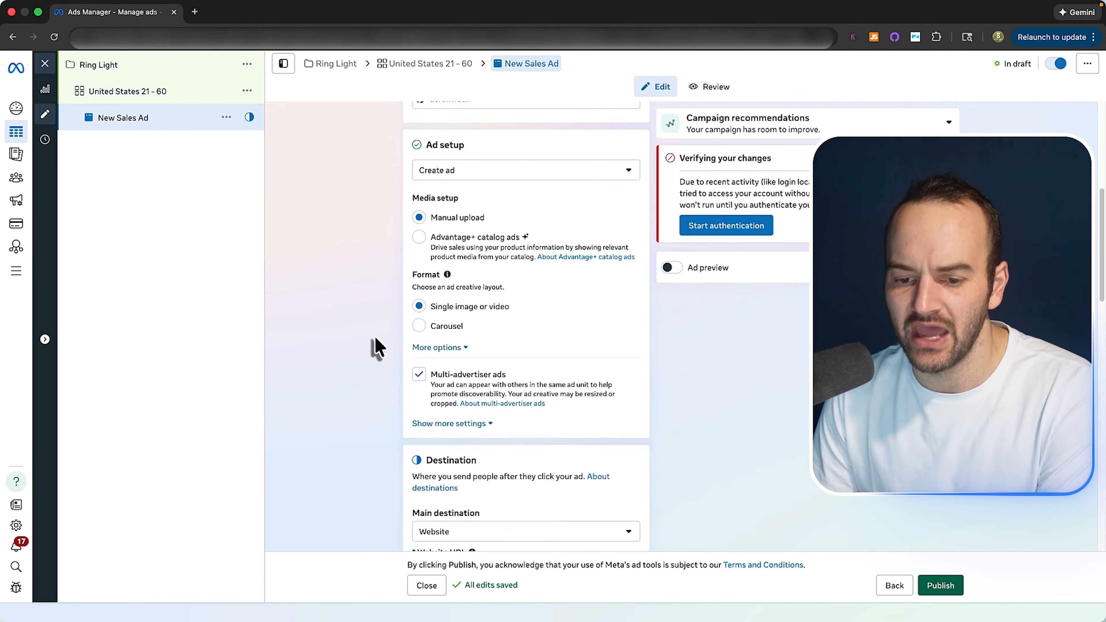
{"action": "scroll", "coordinate": [368, 346], "scroll_direction": "down", "scroll_amount": 1}
{"action": "left_click", "coordinate": [452, 192]}
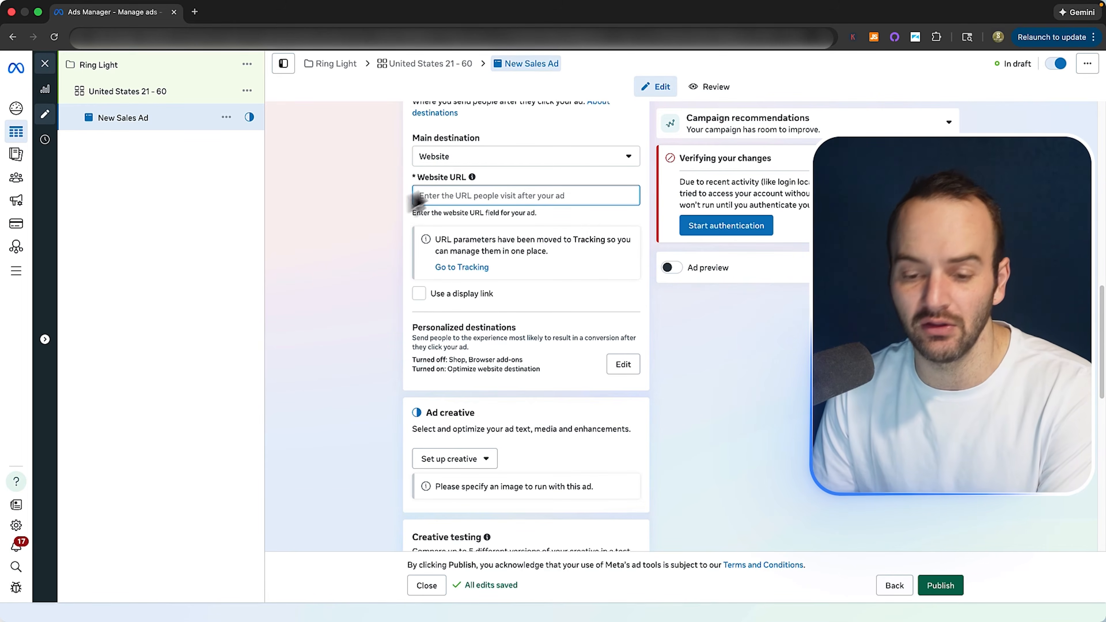
{"action": "scroll", "coordinate": [392, 262], "scroll_direction": "down", "scroll_amount": 3}
Set up an image ad creative using the green 2048 × 1147 account image and continue to its placement crops.
{"action": "left_click", "coordinate": [449, 325]}
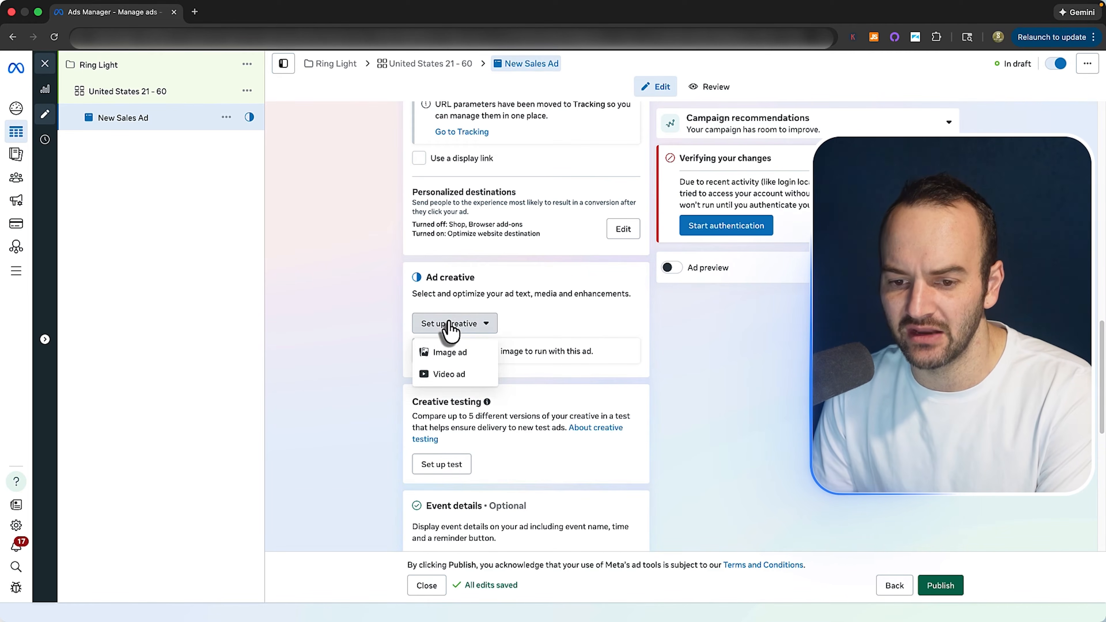
{"action": "left_click", "coordinate": [456, 353]}
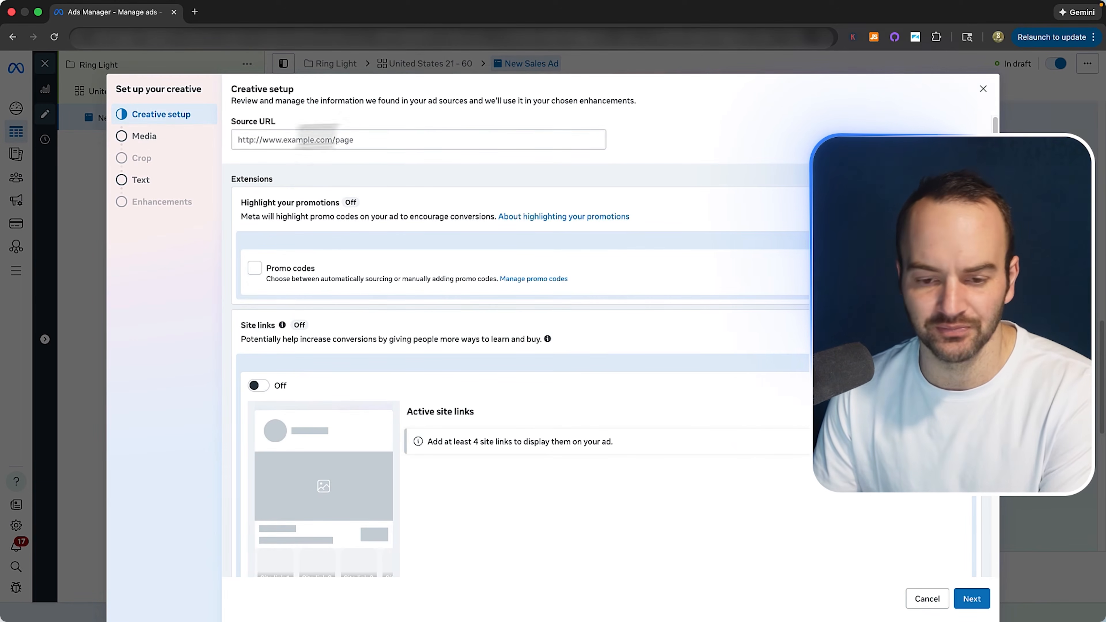
{"action": "left_click", "coordinate": [131, 137]}
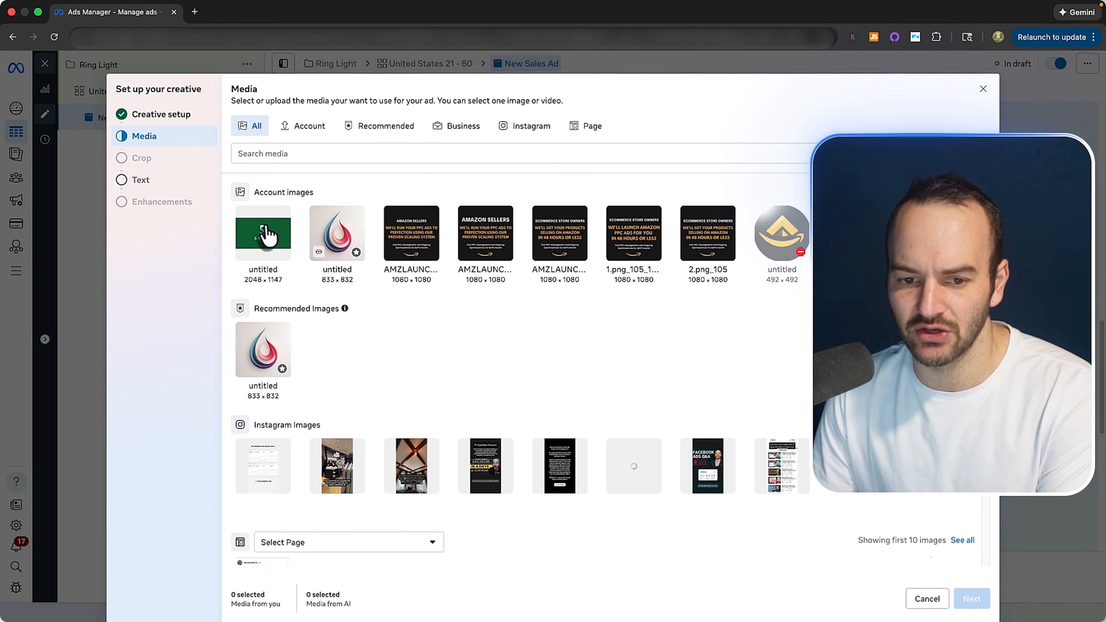
{"action": "left_click", "coordinate": [264, 234]}
{"action": "left_click", "coordinate": [972, 599]}
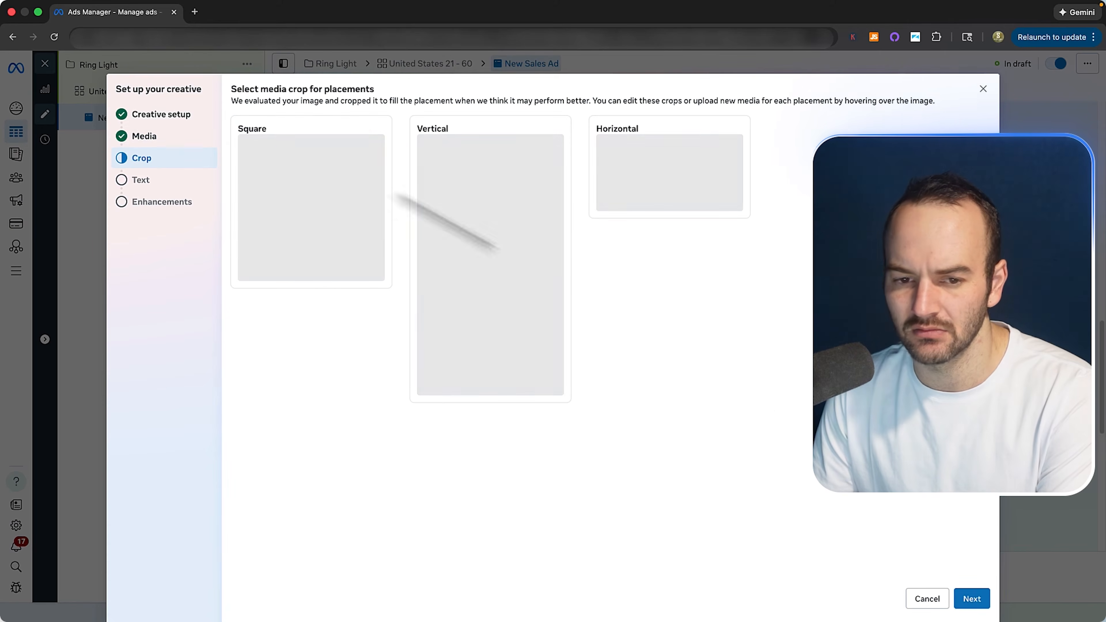
Review the creative setup's promo code, site links and products options, and continue through the selected media to the placement crops.
{"action": "left_click", "coordinate": [195, 123]}
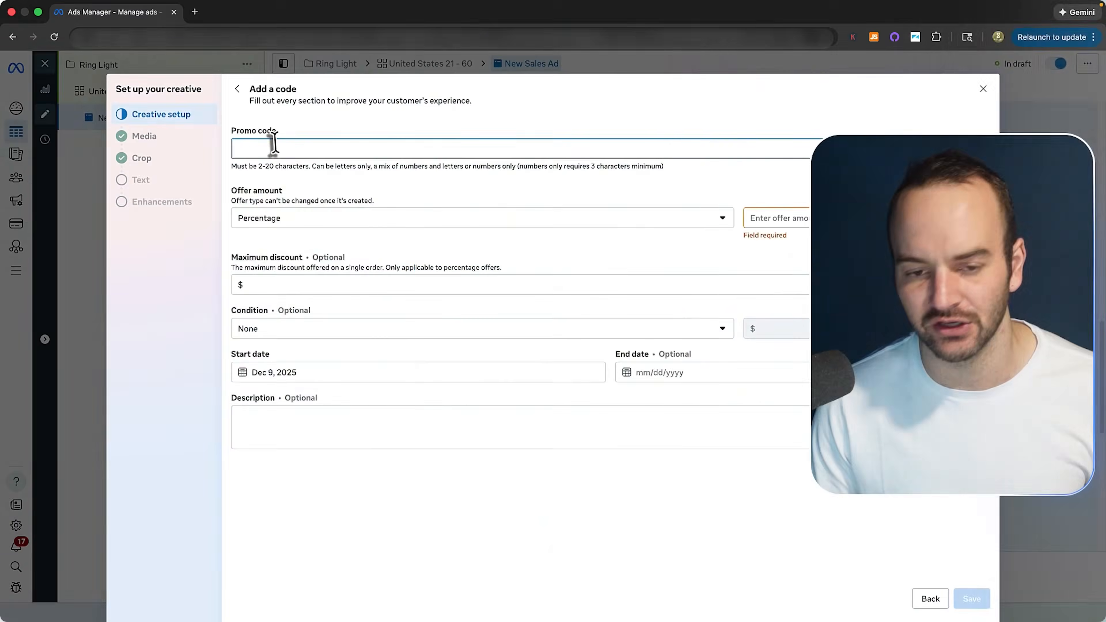
{"action": "left_click", "coordinate": [238, 89]}
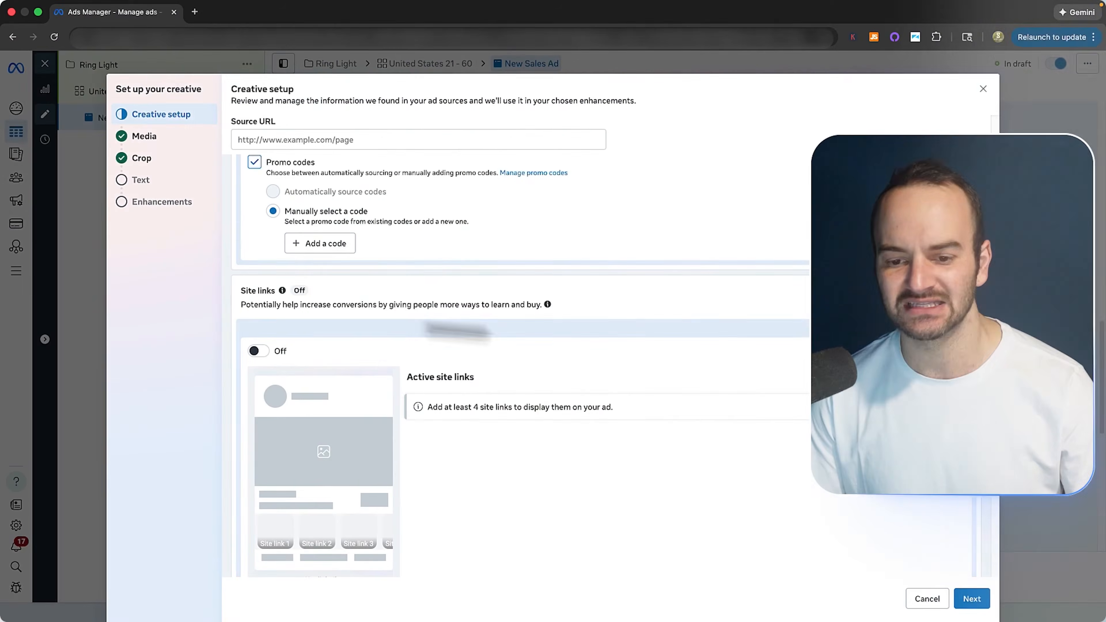
{"action": "scroll", "coordinate": [721, 333], "scroll_direction": "down", "scroll_amount": 3}
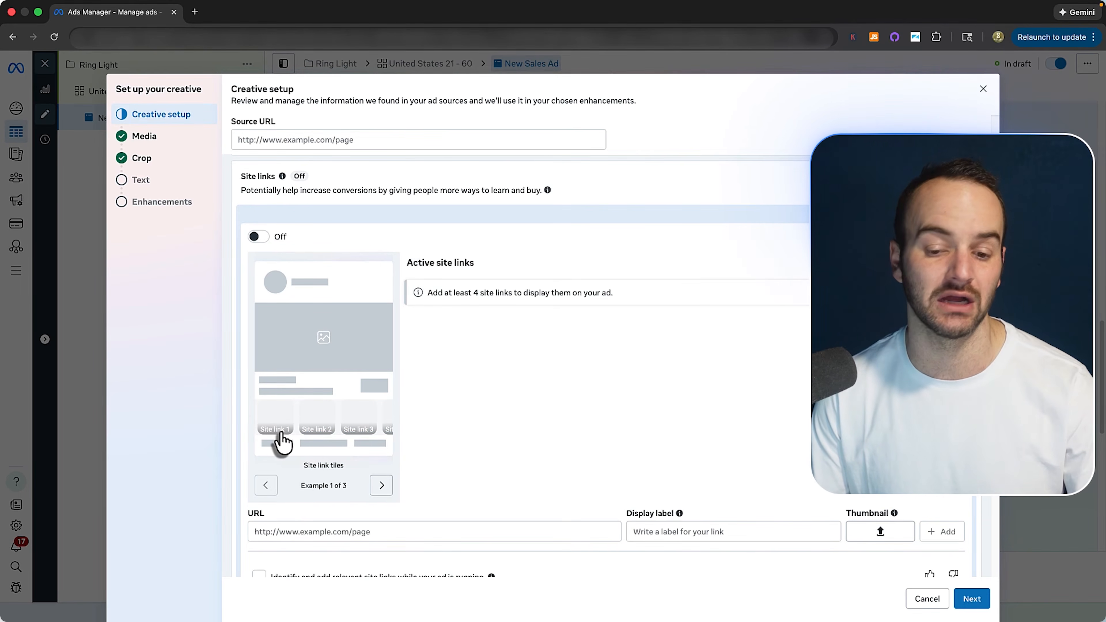
{"action": "scroll", "coordinate": [523, 349], "scroll_direction": "down", "scroll_amount": 1}
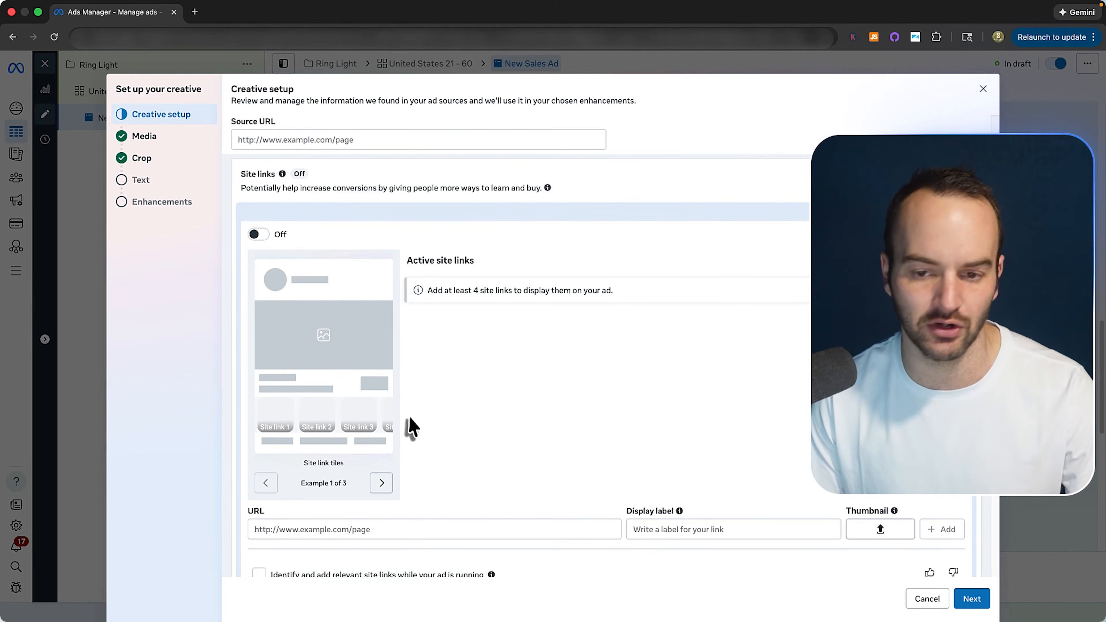
{"action": "left_click", "coordinate": [349, 211]}
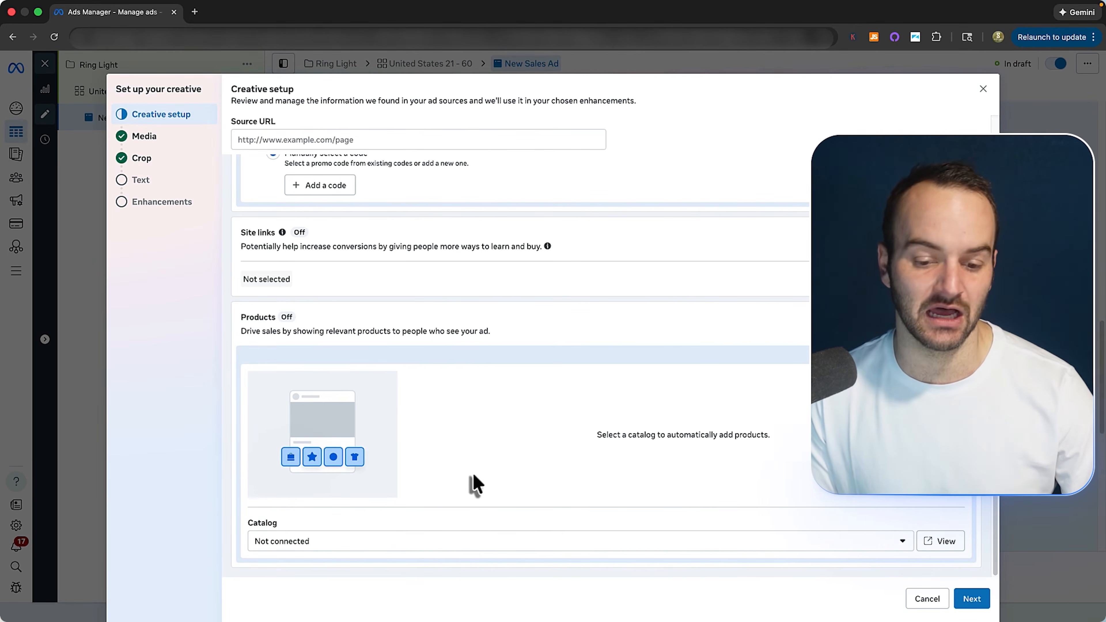
{"action": "left_click", "coordinate": [969, 600]}
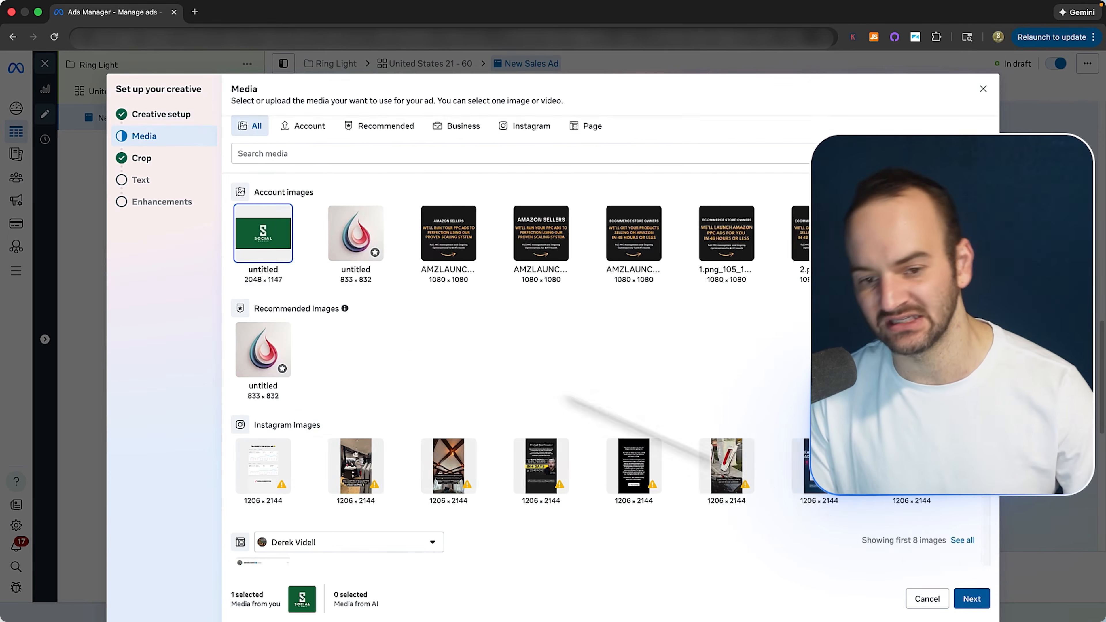
{"action": "left_click", "coordinate": [976, 599]}
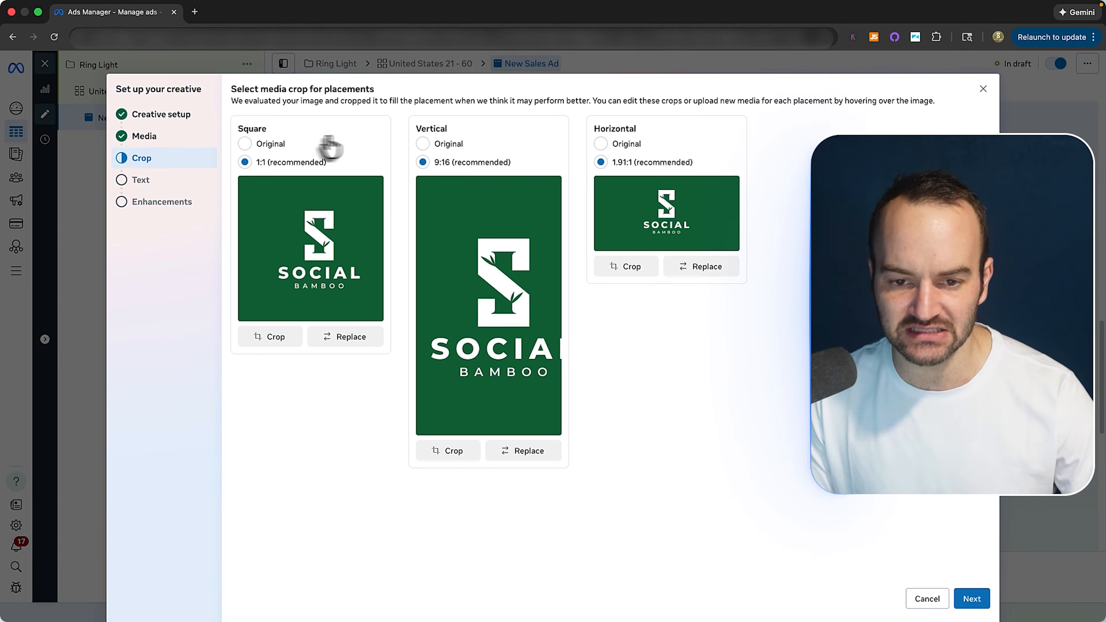
Compare the Square placement's Original and 1:1 crops and try repositioning the logo within the 1:1 crop.
{"action": "left_click", "coordinate": [245, 144]}
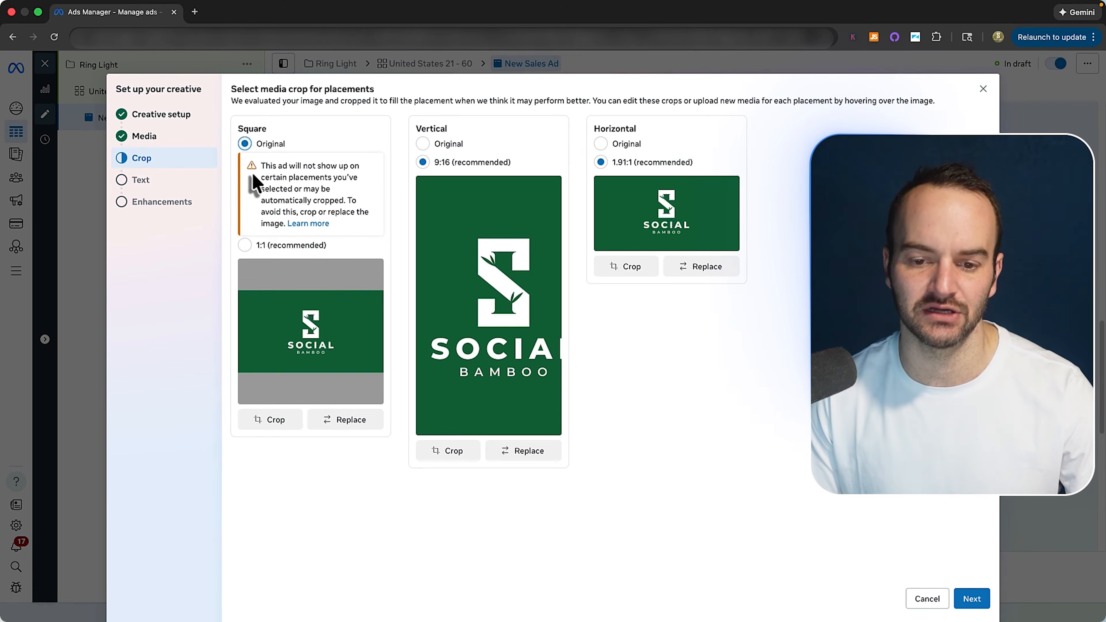
{"action": "left_click", "coordinate": [245, 246]}
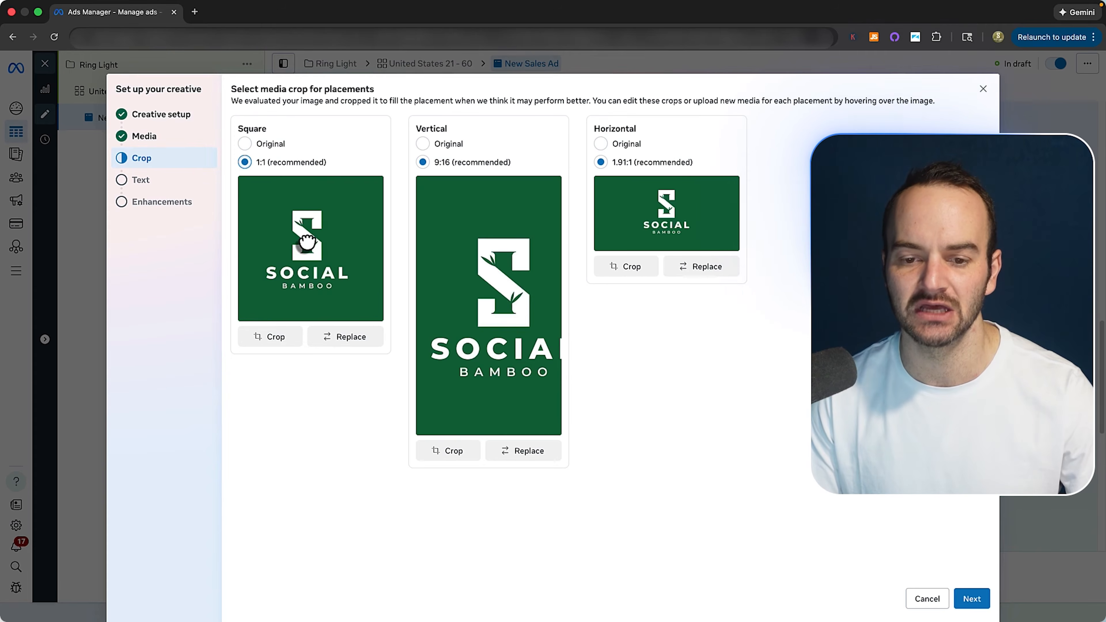
{"action": "left_click_drag", "start_coordinate": [370, 248], "coordinate": [316, 238]}
{"action": "left_click_drag", "start_coordinate": [241, 142], "coordinate": [273, 137]}
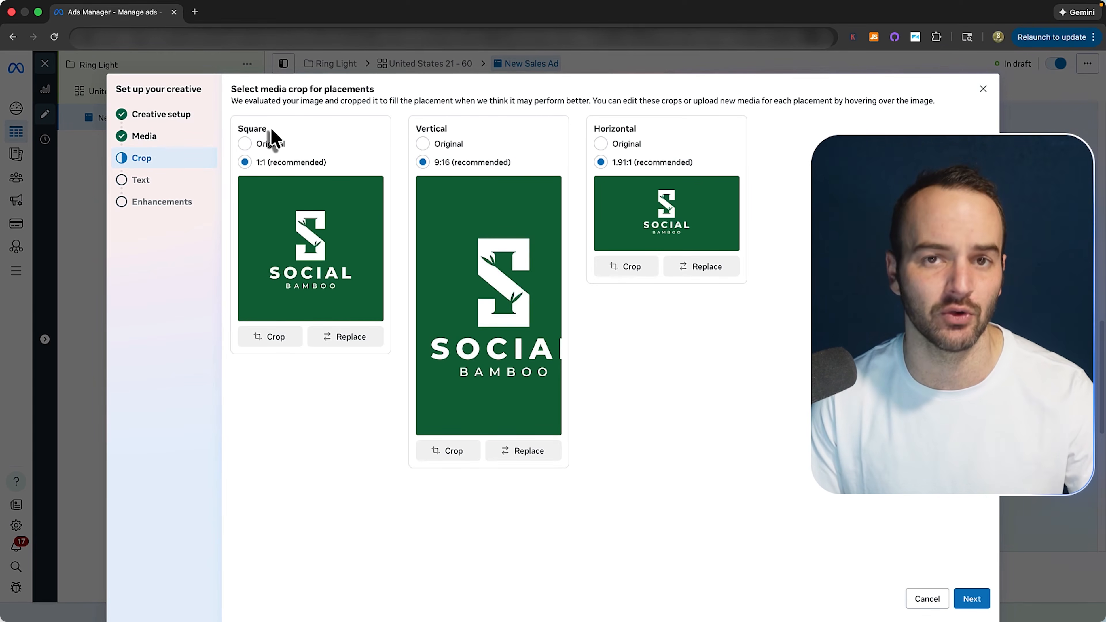
{"action": "left_click_drag", "start_coordinate": [270, 137], "coordinate": [245, 125]}
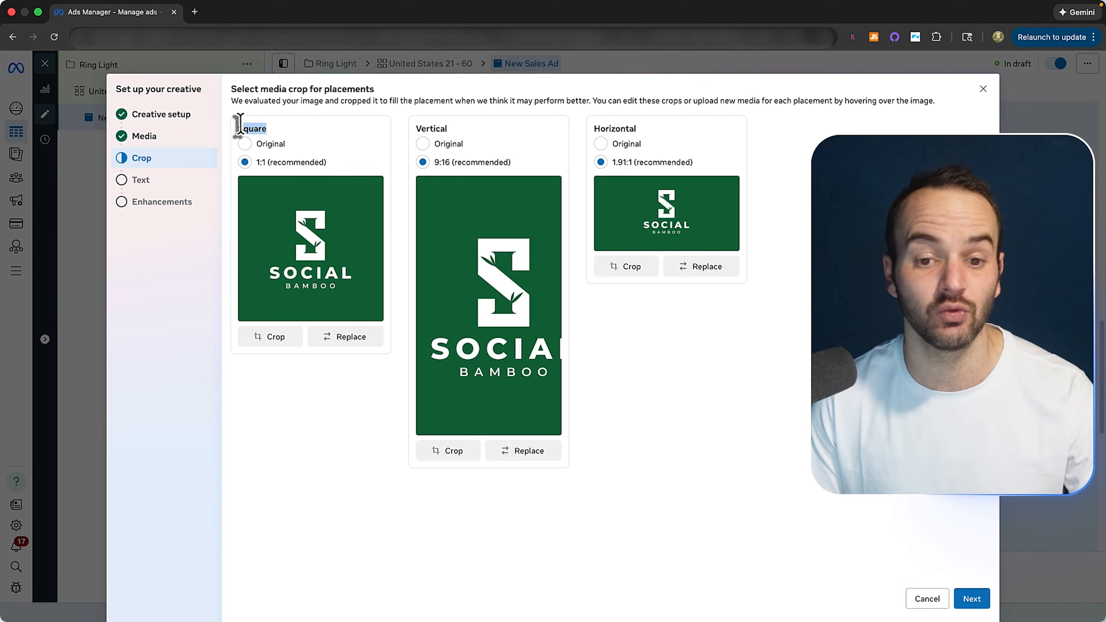
{"action": "left_click_drag", "start_coordinate": [327, 289], "coordinate": [341, 290]}
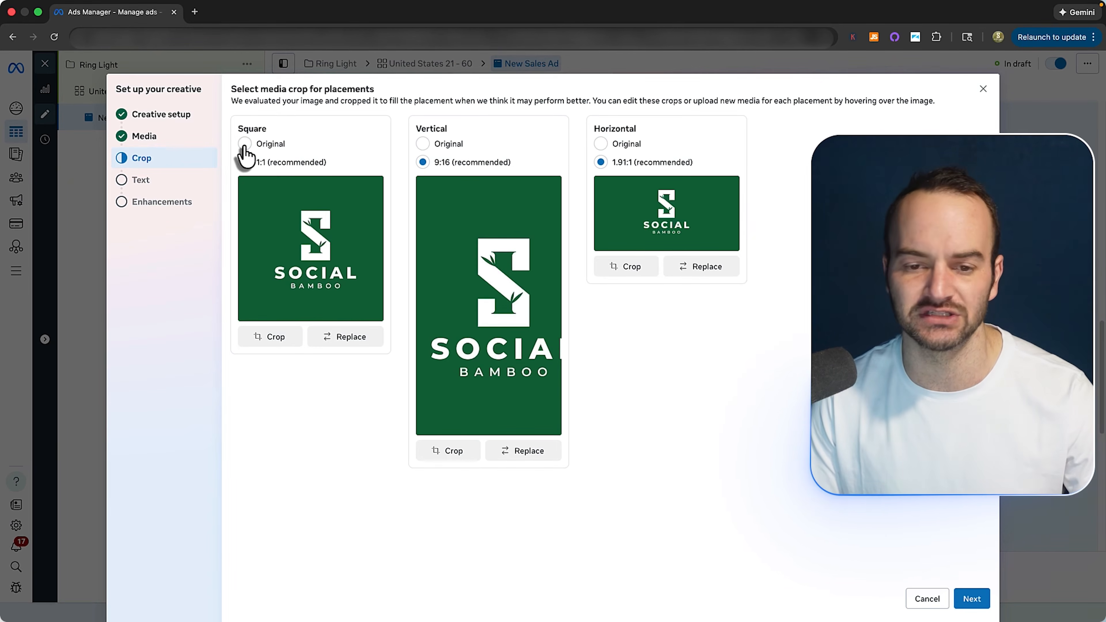
Recheck the Square placement's Original option, restore the 1:1 crop and center the logo in it.
{"action": "left_click", "coordinate": [244, 143]}
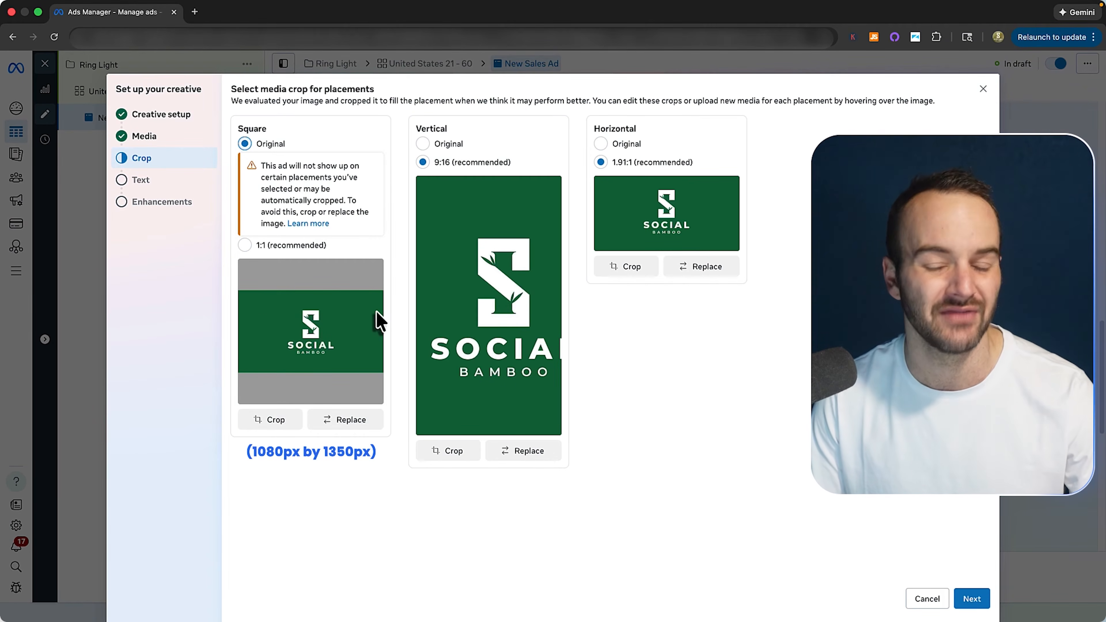
{"action": "left_click", "coordinate": [245, 246]}
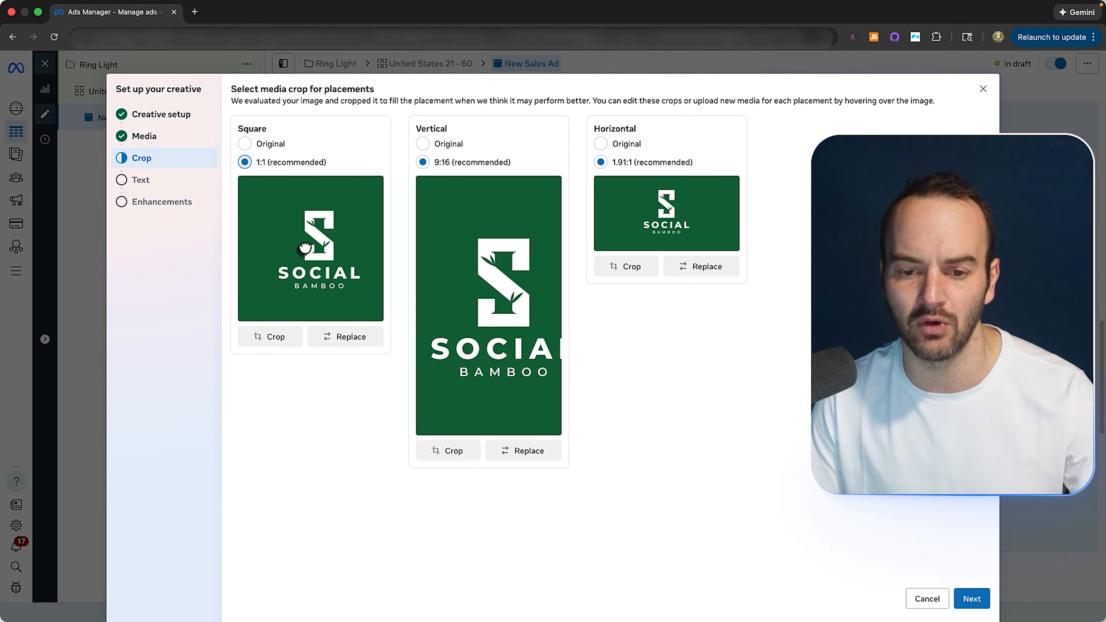
{"action": "left_click_drag", "start_coordinate": [294, 247], "coordinate": [277, 238]}
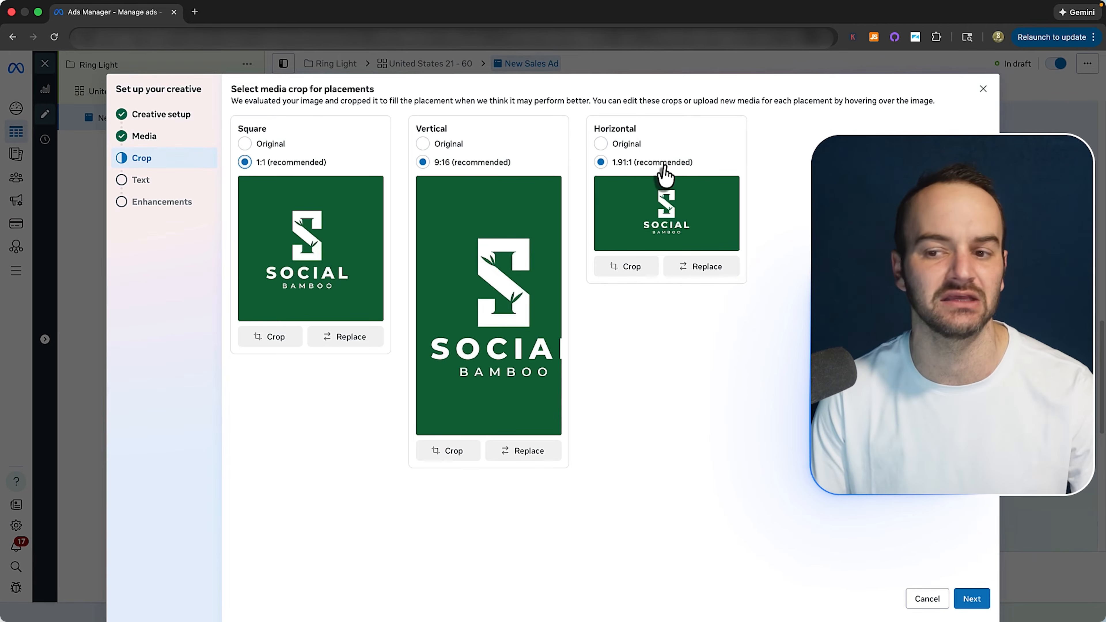
{"action": "left_click_drag", "start_coordinate": [358, 272], "coordinate": [325, 261]}
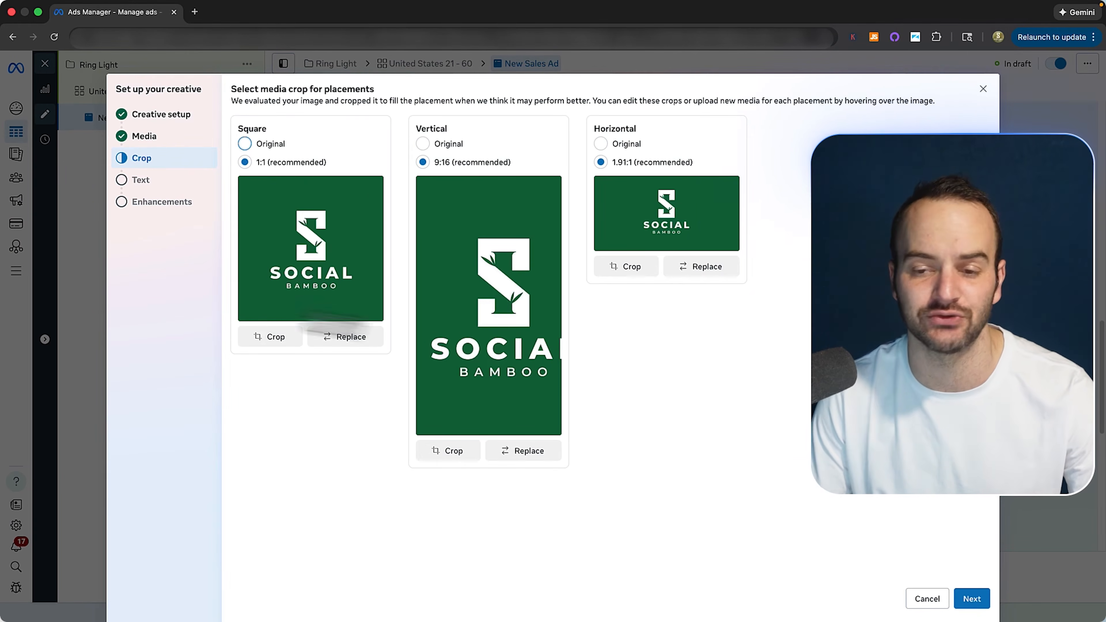
Compare the Vertical placement's Original and 9:16 crops, try repositioning its logo, and look through its replacement media.
{"action": "left_click", "coordinate": [423, 146]}
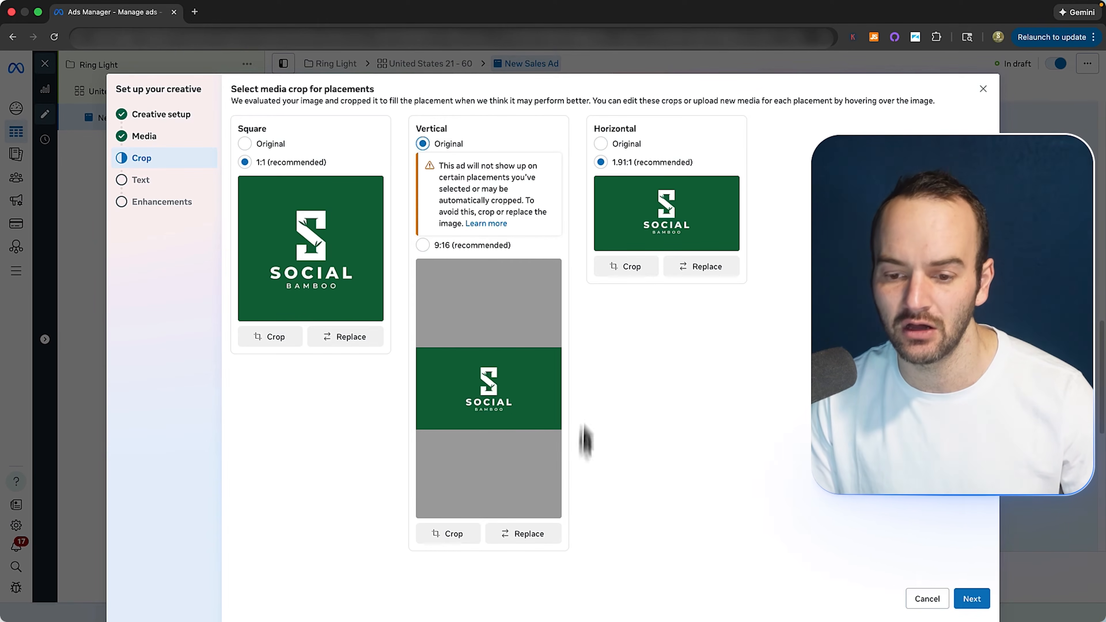
{"action": "left_click", "coordinate": [422, 245]}
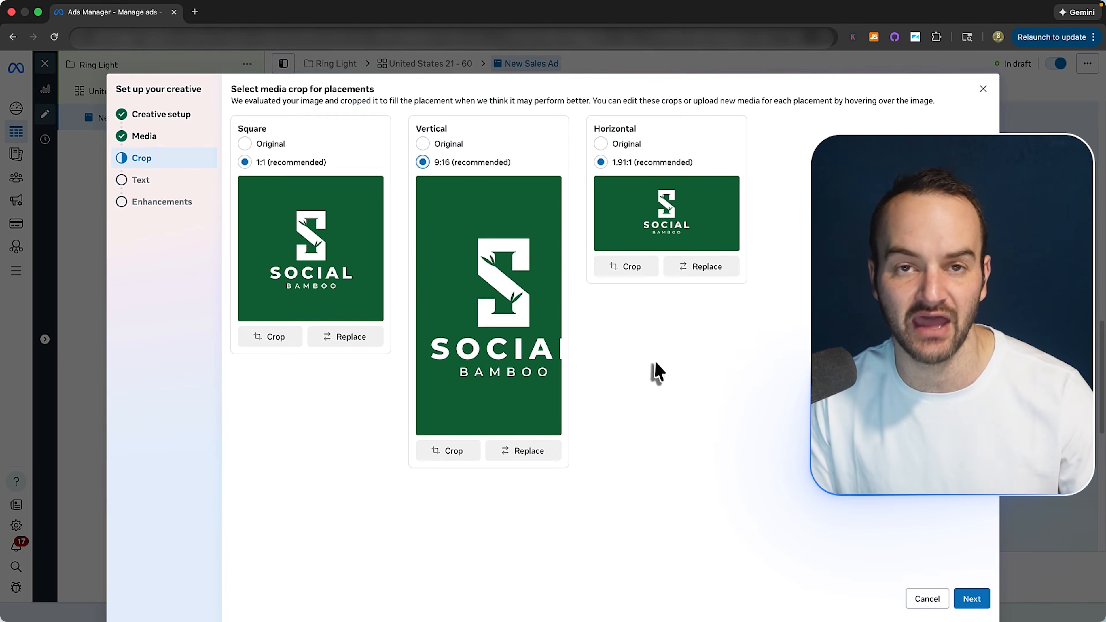
{"action": "left_click_drag", "start_coordinate": [513, 415], "coordinate": [503, 424]}
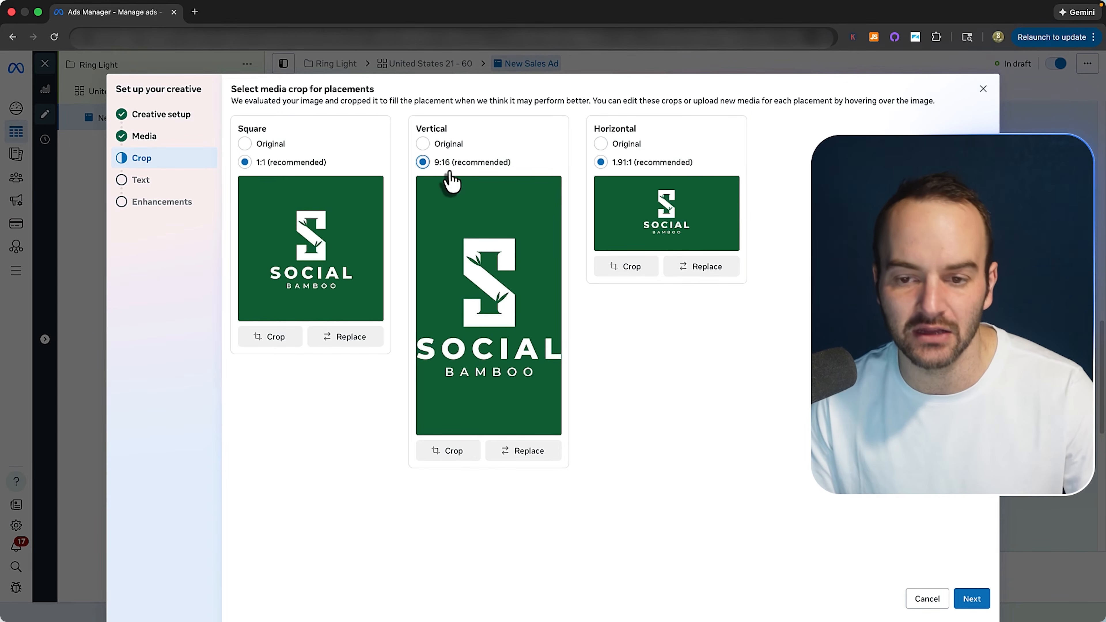
{"action": "left_click", "coordinate": [437, 148]}
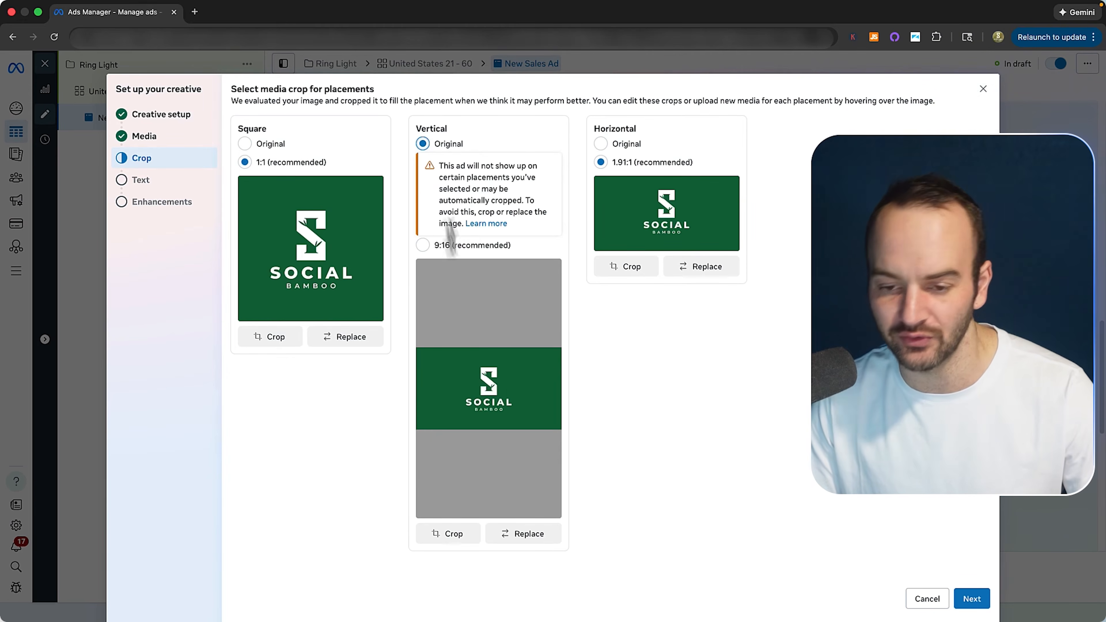
{"action": "left_click", "coordinate": [421, 245]}
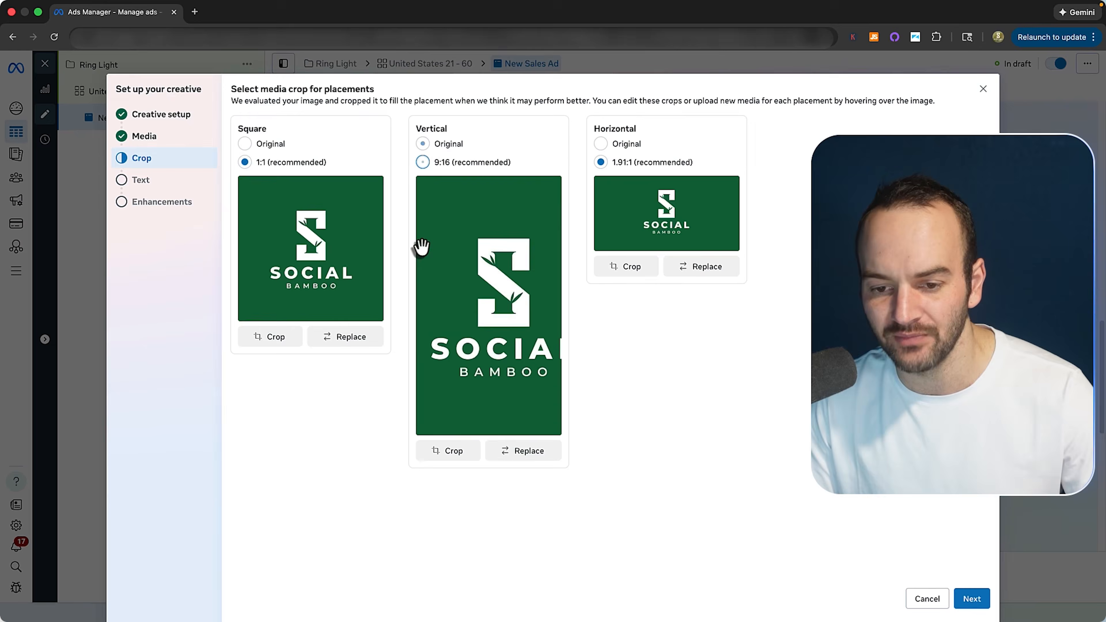
{"action": "left_click", "coordinate": [529, 463]}
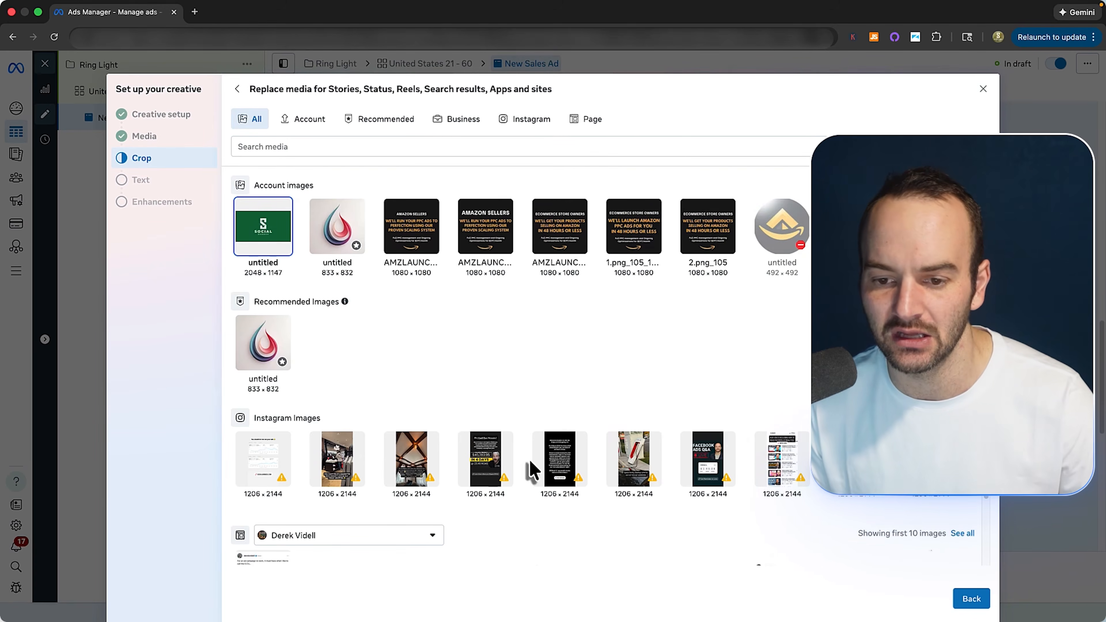
{"action": "left_click", "coordinate": [974, 598]}
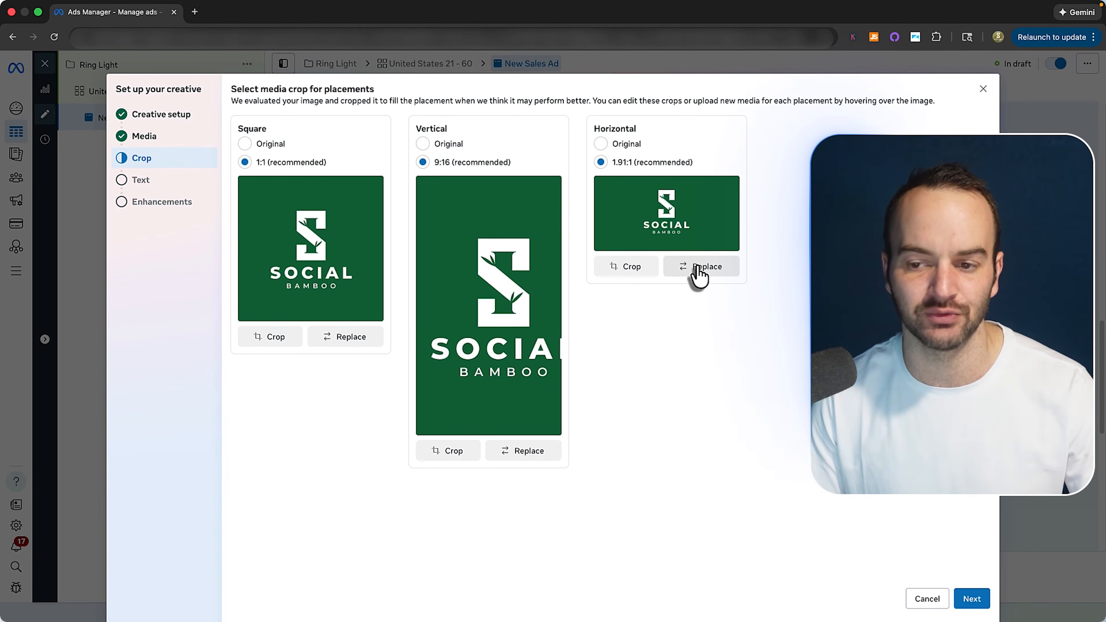
Center the logo in the Vertical placement's 9:16 crop and continue past the blank ad text to the creative enhancements.
{"action": "mouse_move", "coordinate": [514, 307]}
{"action": "left_mouse_down"}
{"action": "mouse_move", "coordinate": [492, 310]}
{"action": "mouse_move", "coordinate": [505, 318]}
{"action": "left_mouse_up"}
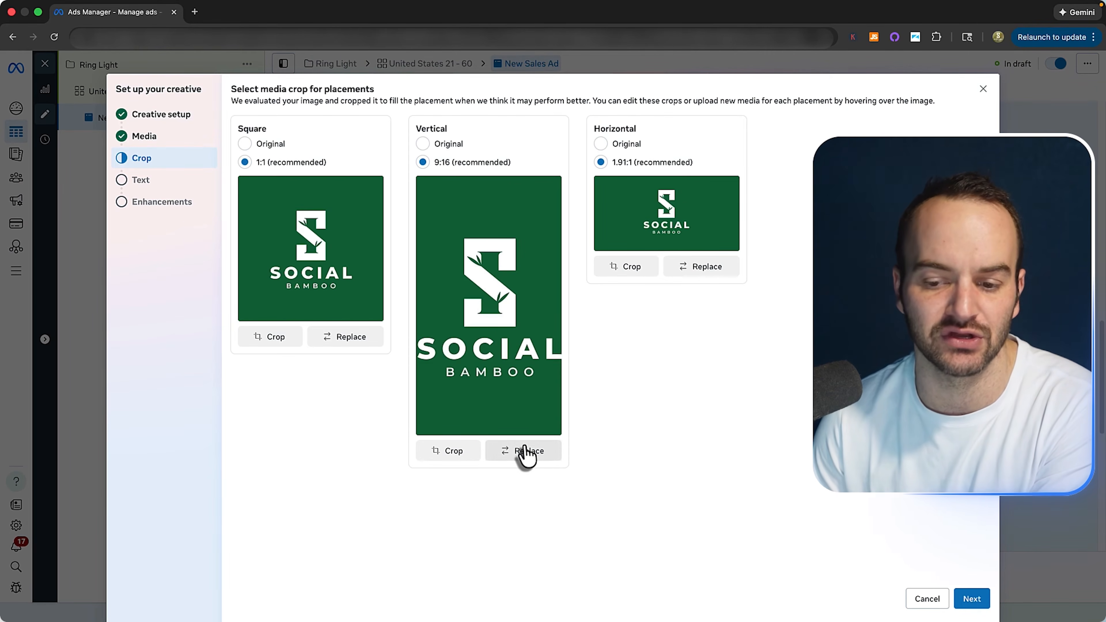
{"action": "left_click", "coordinate": [976, 599]}
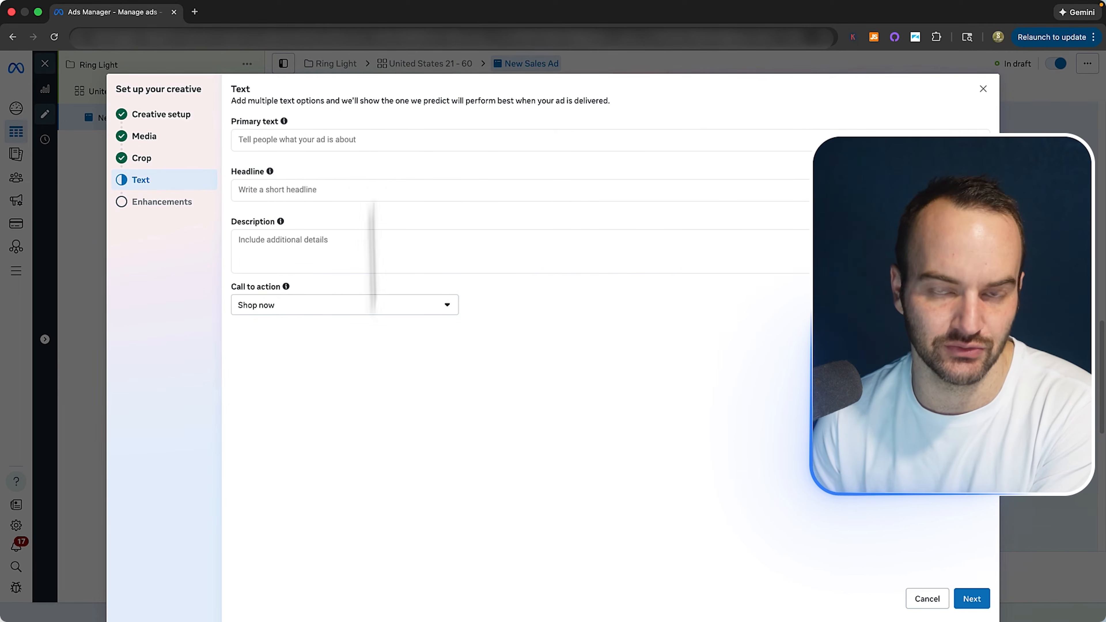
{"action": "left_click", "coordinate": [982, 604]}
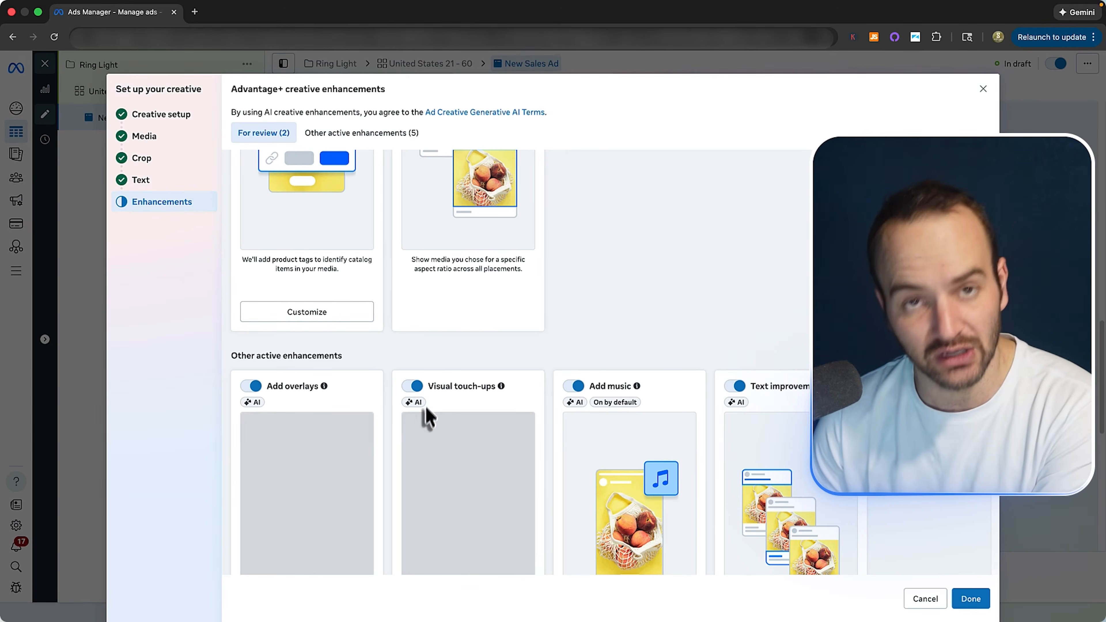
Review the explanations of the Add product tags and Flex media enhancements up for review.
{"action": "scroll", "coordinate": [415, 422], "scroll_direction": "up", "scroll_amount": 5}
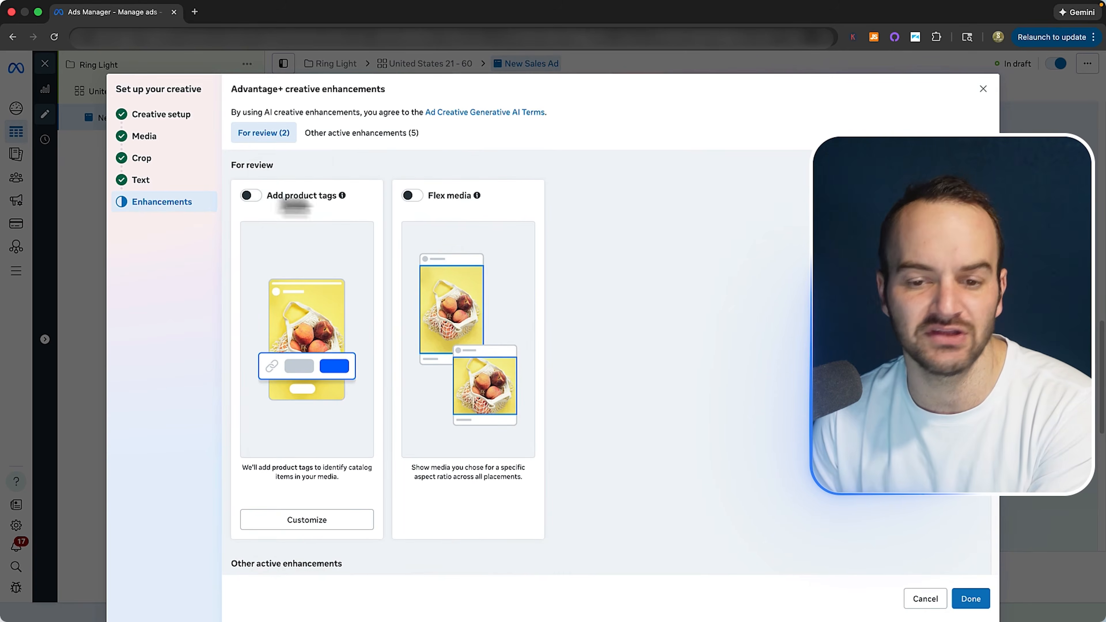
{"action": "mouse_move", "coordinate": [341, 197]}
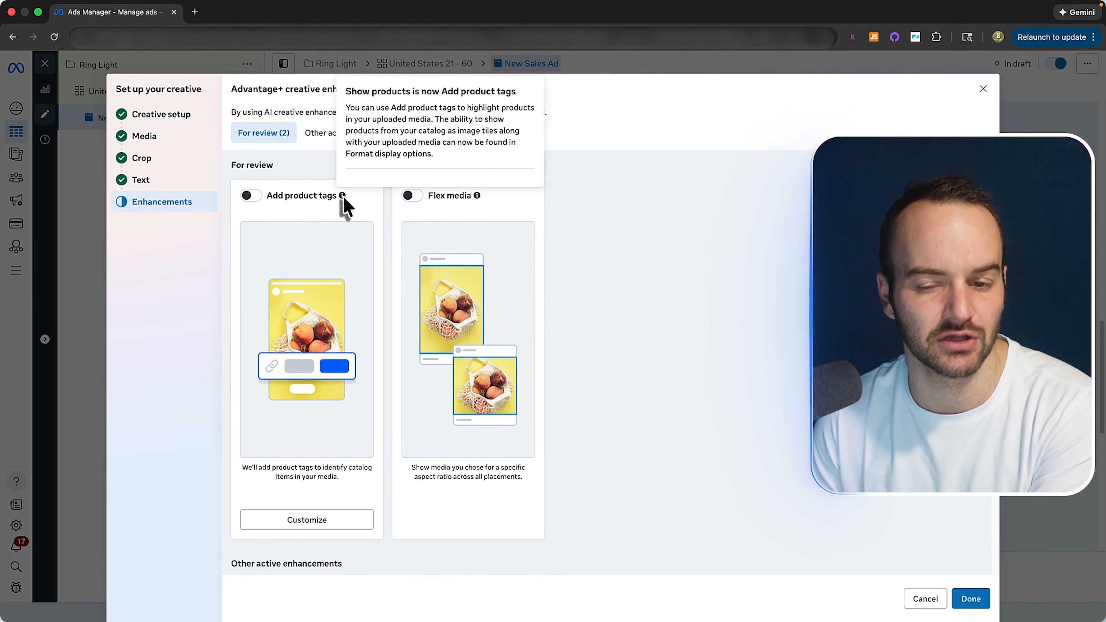
{"action": "left_click_drag", "start_coordinate": [477, 197], "coordinate": [437, 198]}
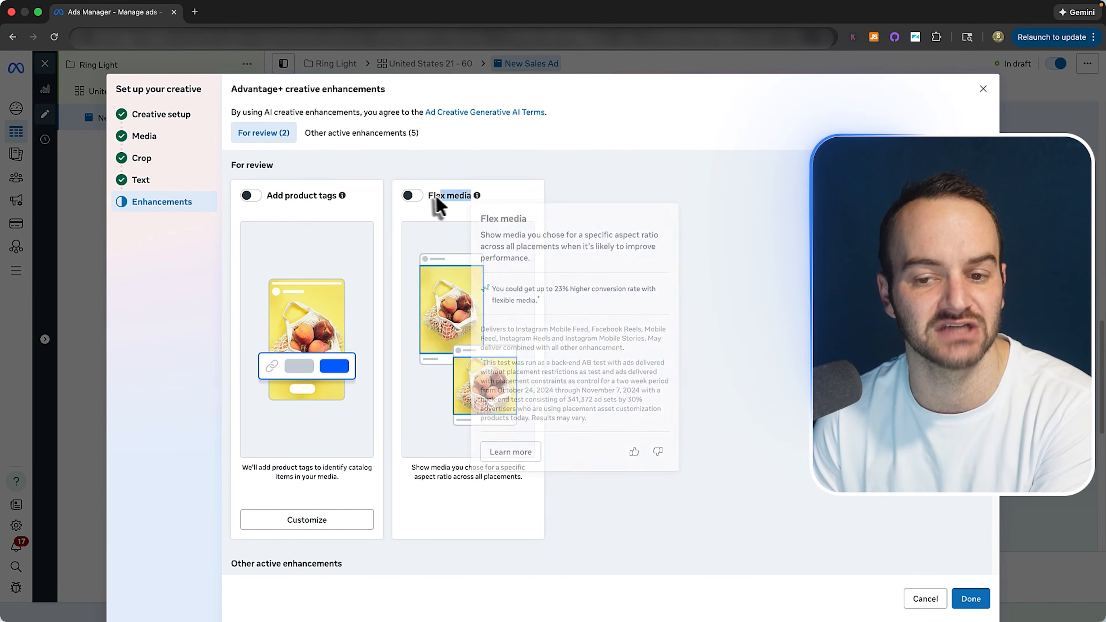
{"action": "left_click", "coordinate": [667, 334]}
Turn off the Add overlays, Visual touch-ups, Add music and Text improvements enhancements.
{"action": "scroll", "coordinate": [659, 376], "scroll_direction": "down", "scroll_amount": 7}
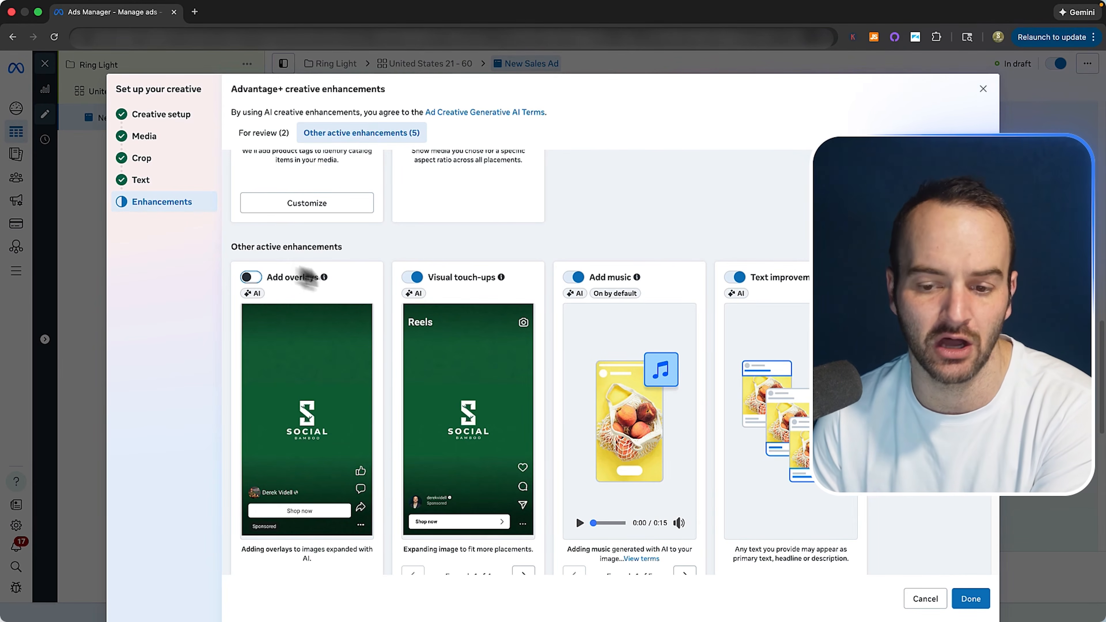
{"action": "scroll", "coordinate": [403, 358], "scroll_direction": "down", "scroll_amount": 3}
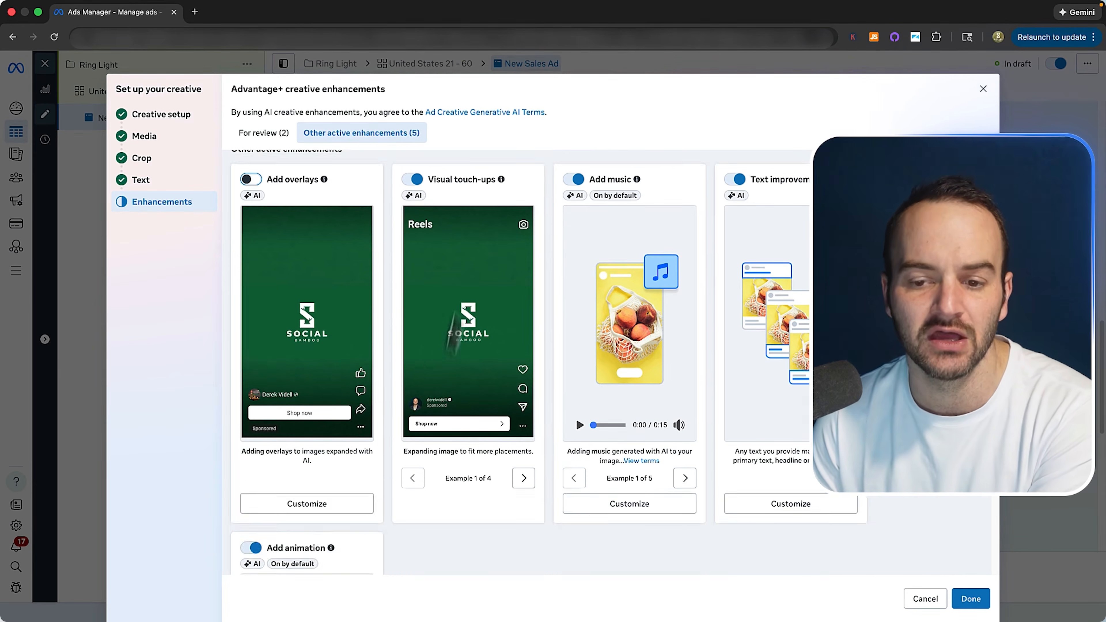
{"action": "left_click", "coordinate": [413, 180]}
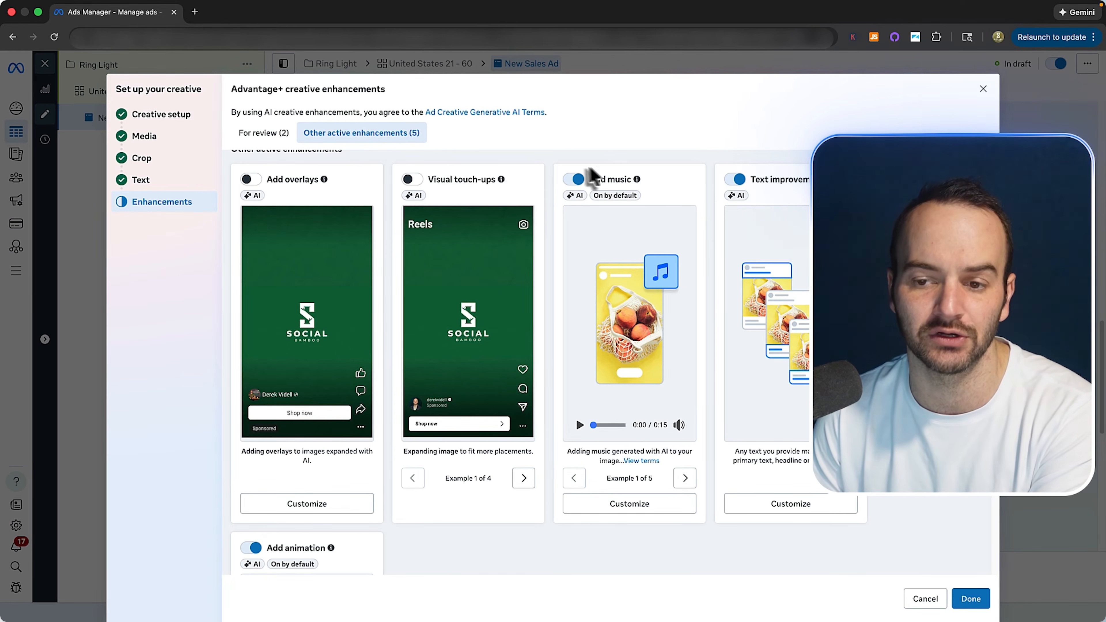
{"action": "left_click", "coordinate": [573, 179]}
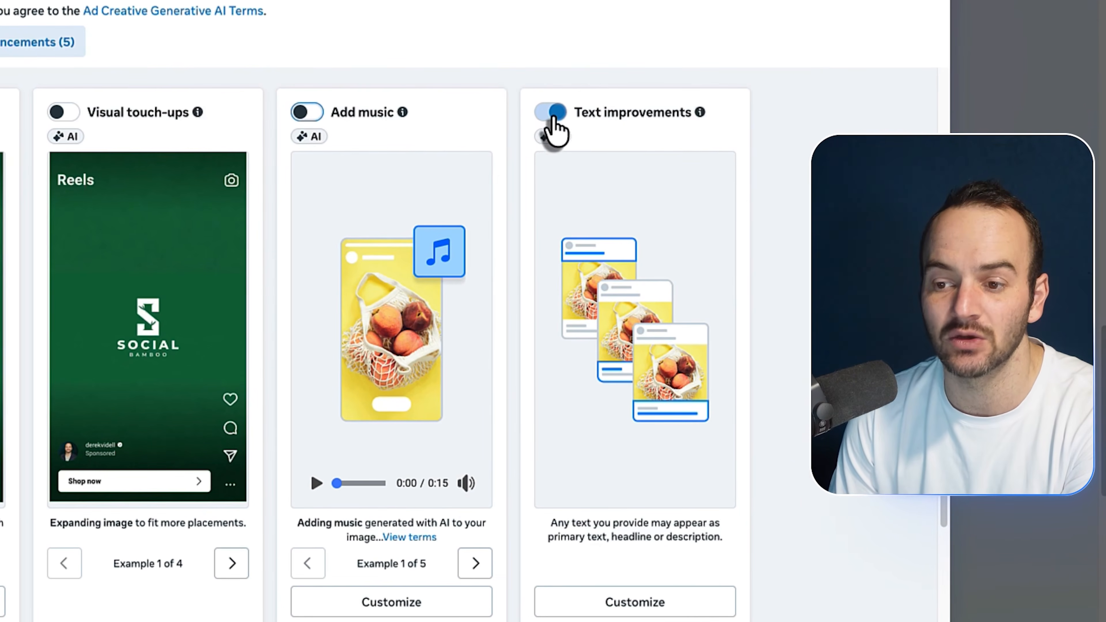
{"action": "left_click", "coordinate": [553, 117]}
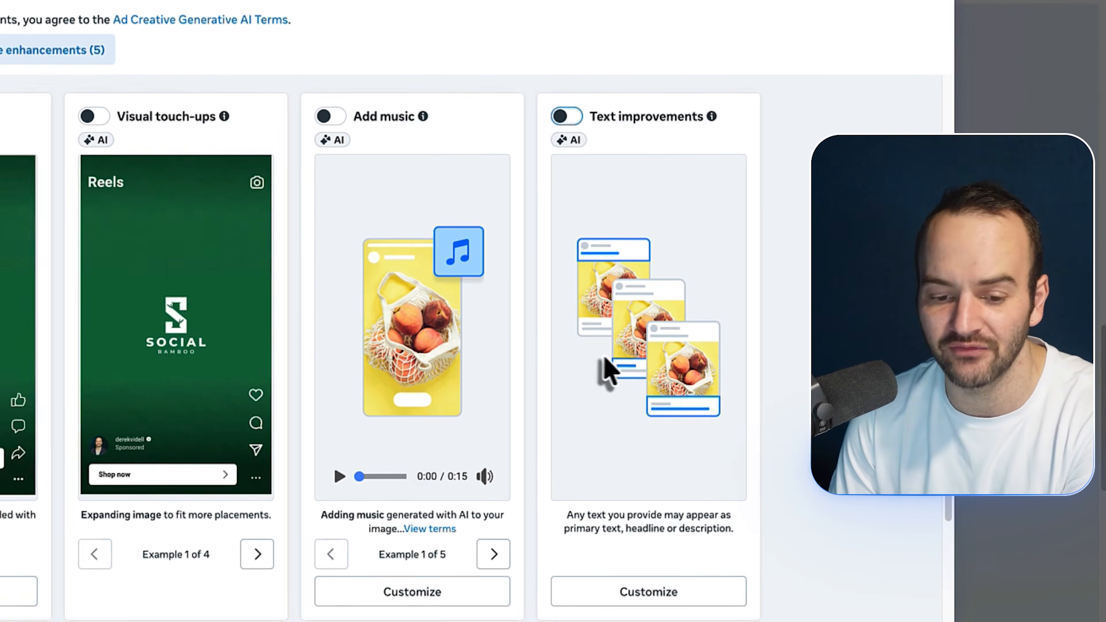
Check the image eligibility note under Add animation and finish the creative enhancements.
{"action": "scroll", "coordinate": [588, 375], "scroll_direction": "down", "scroll_amount": 5}
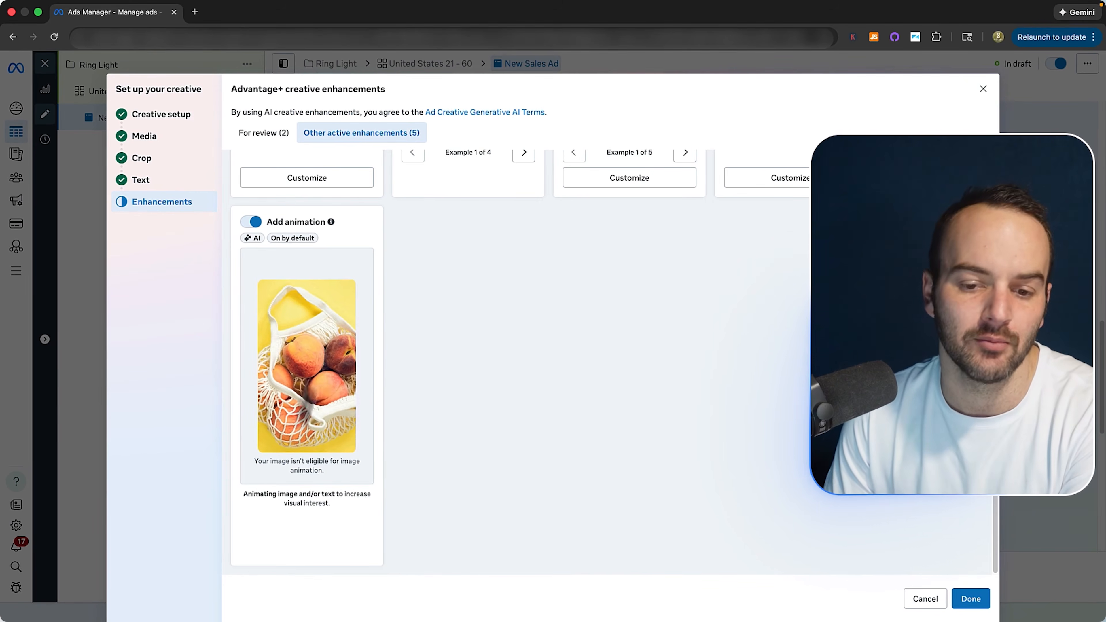
{"action": "left_click_drag", "start_coordinate": [255, 460], "coordinate": [341, 474]}
{"action": "left_click", "coordinate": [338, 475]}
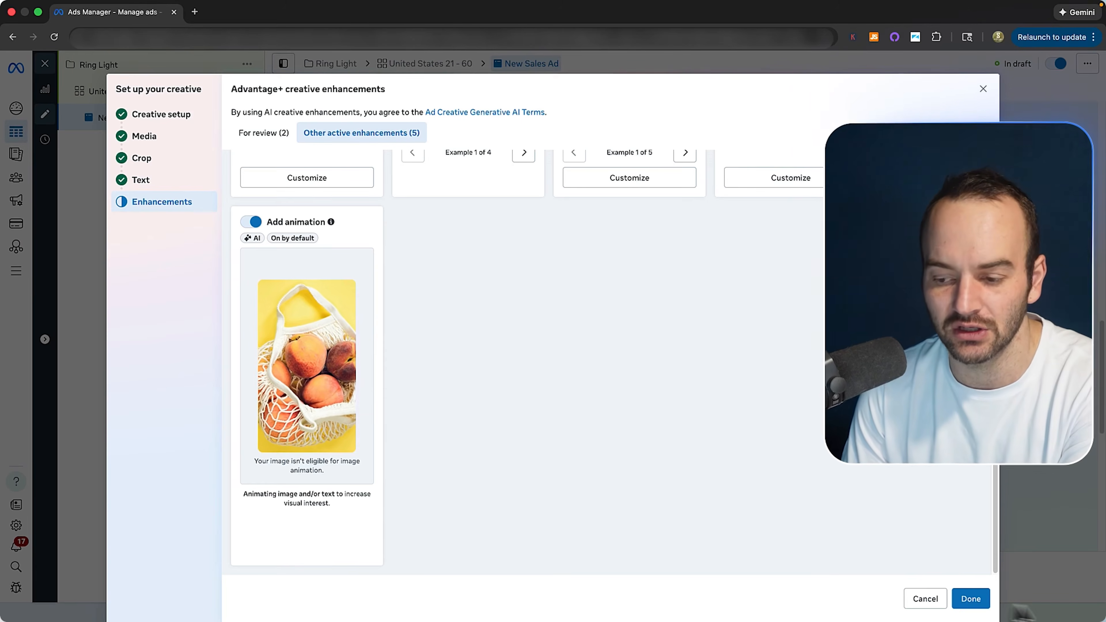
{"action": "left_click", "coordinate": [971, 599]}
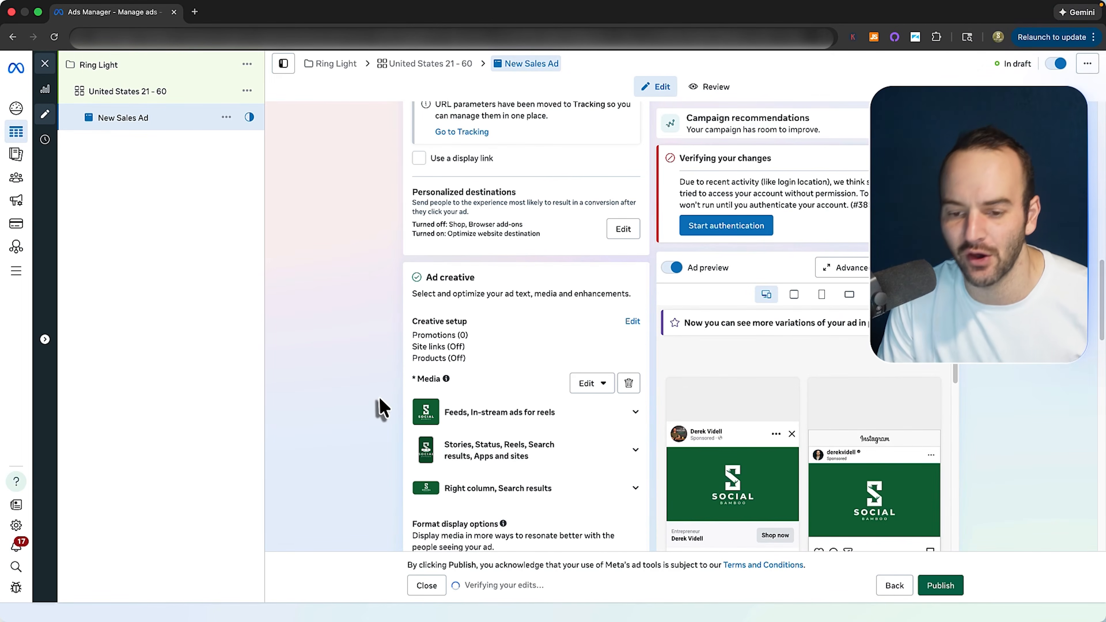
Enter "Caption" as the ad's primary text and "Headline" as its headline.
{"action": "scroll", "coordinate": [379, 401], "scroll_direction": "down", "scroll_amount": 2}
{"action": "scroll", "coordinate": [380, 383], "scroll_direction": "down", "scroll_amount": 7}
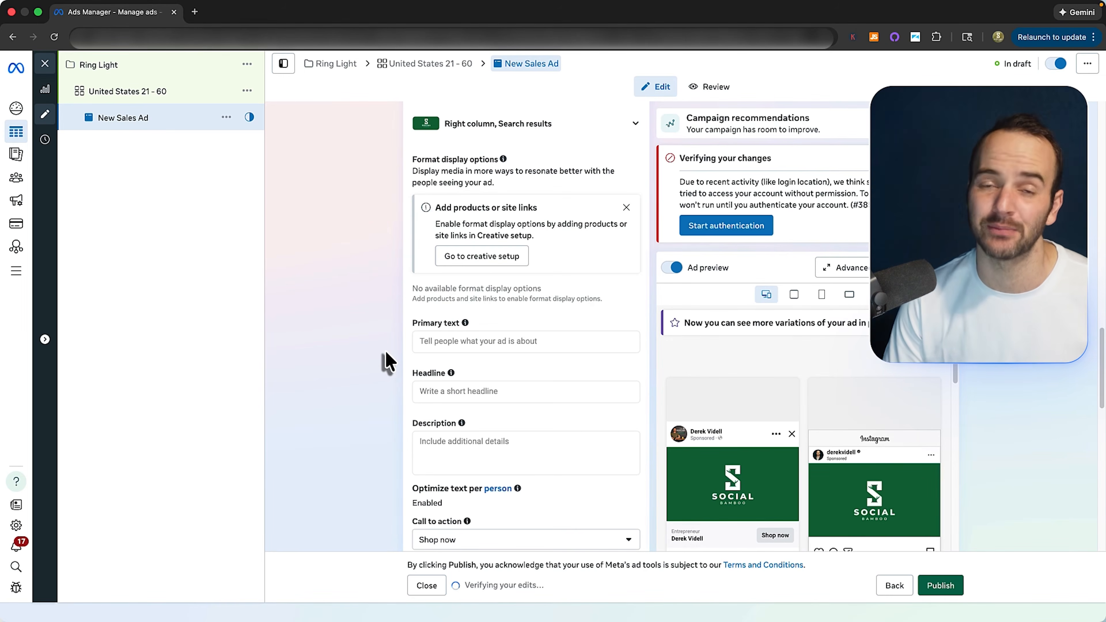
{"action": "scroll", "coordinate": [388, 348], "scroll_direction": "down", "scroll_amount": 2}
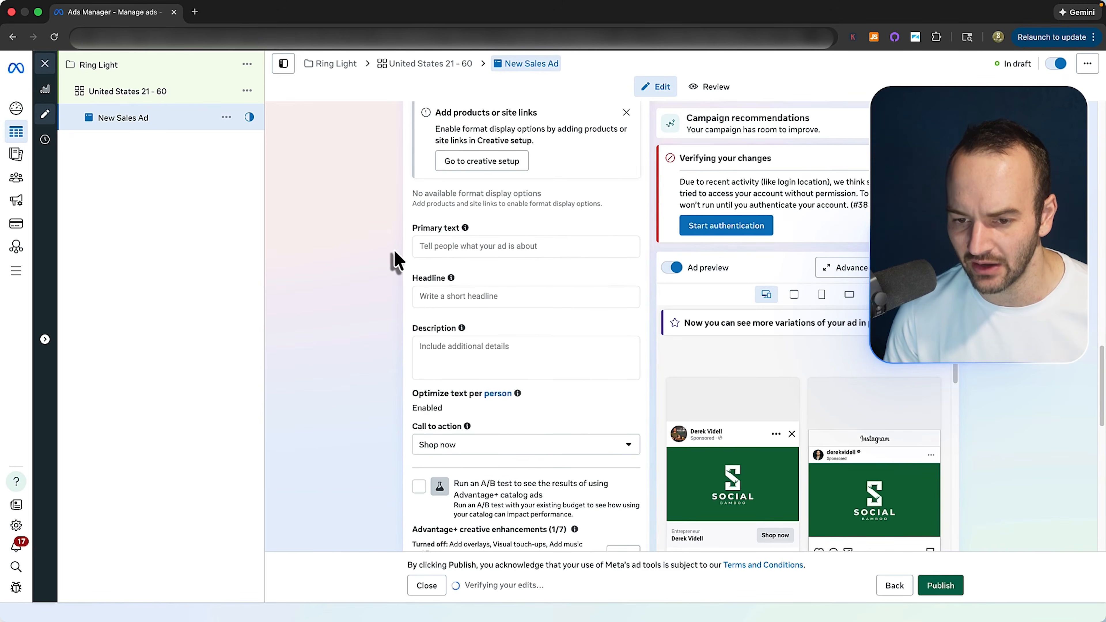
{"action": "scroll", "coordinate": [750, 448], "scroll_direction": "down", "scroll_amount": 1}
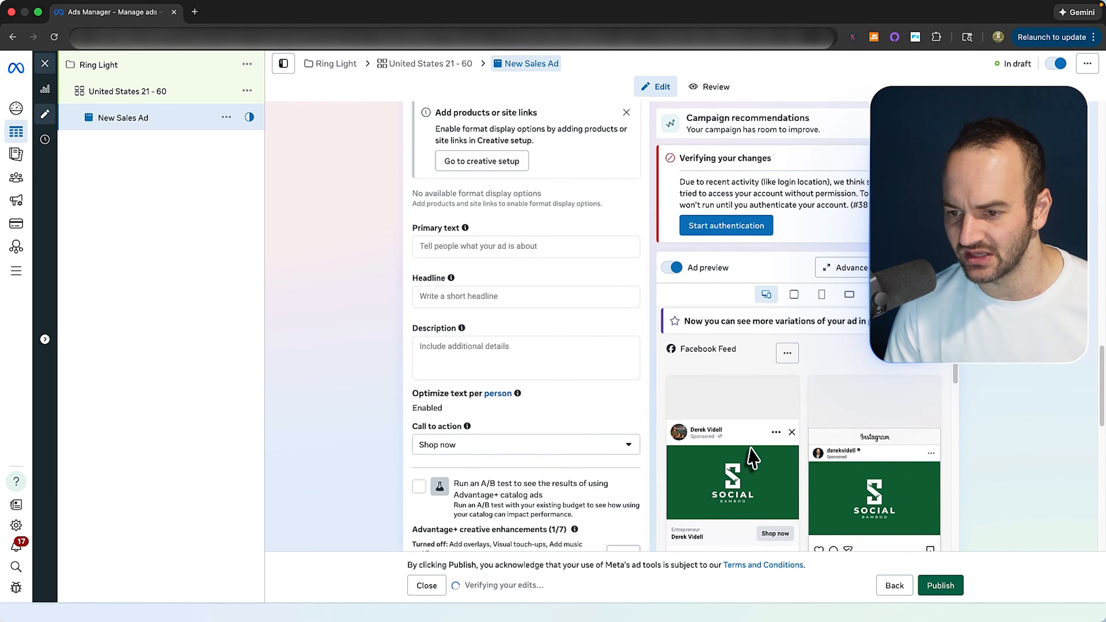
{"action": "scroll", "coordinate": [750, 453], "scroll_direction": "down", "scroll_amount": 3}
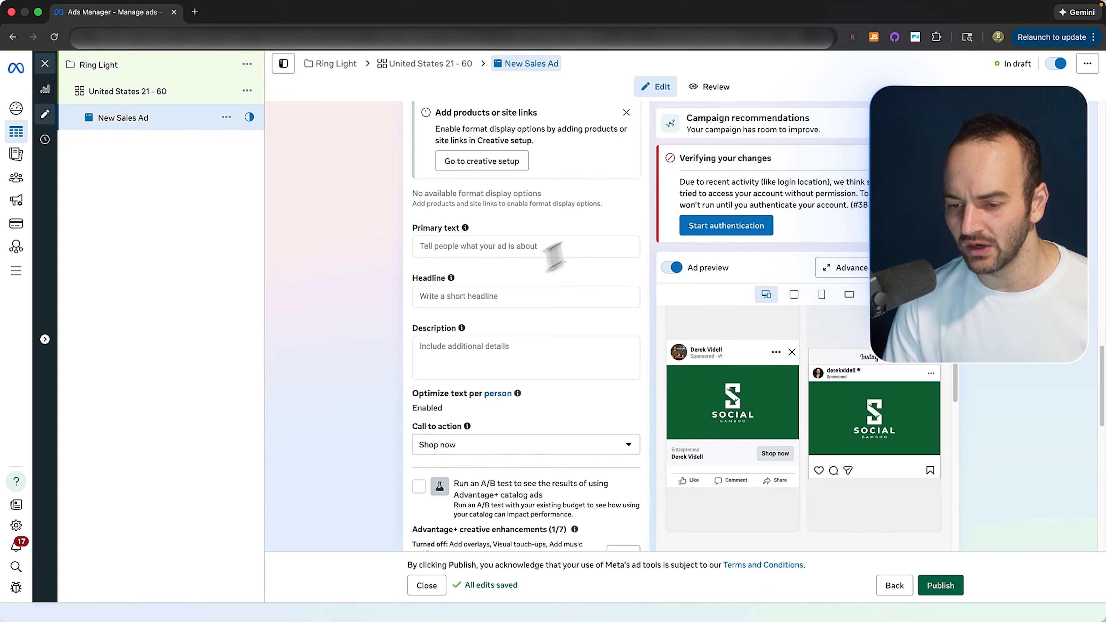
{"action": "left_click", "coordinate": [480, 247]}
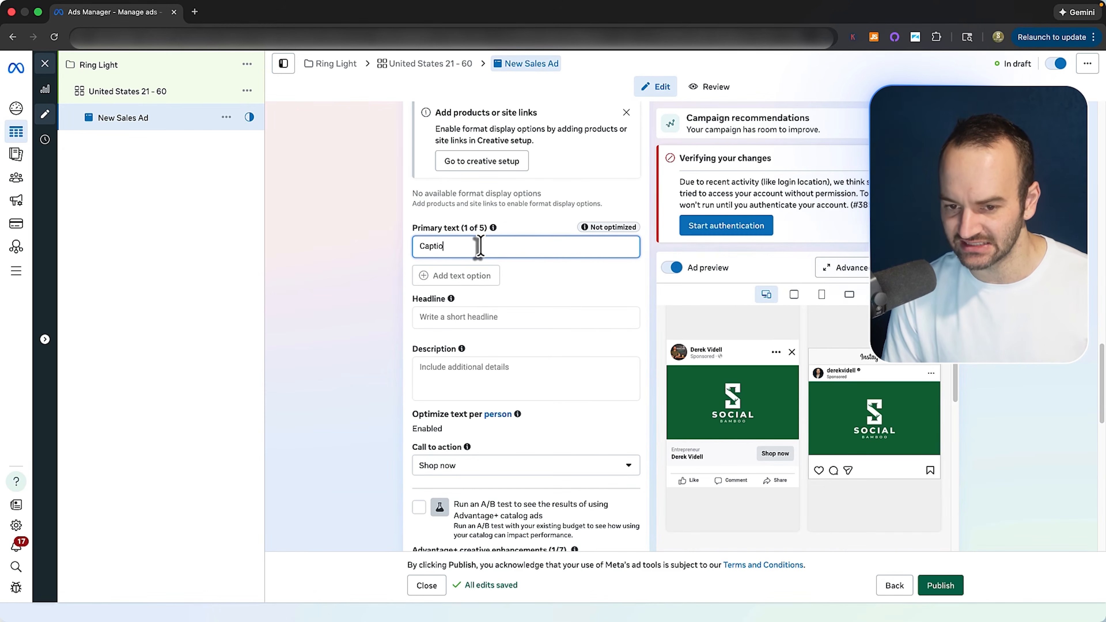
{"action": "left_click", "coordinate": [685, 377]}
{"action": "scroll", "coordinate": [686, 378], "scroll_direction": "up", "scroll_amount": 1}
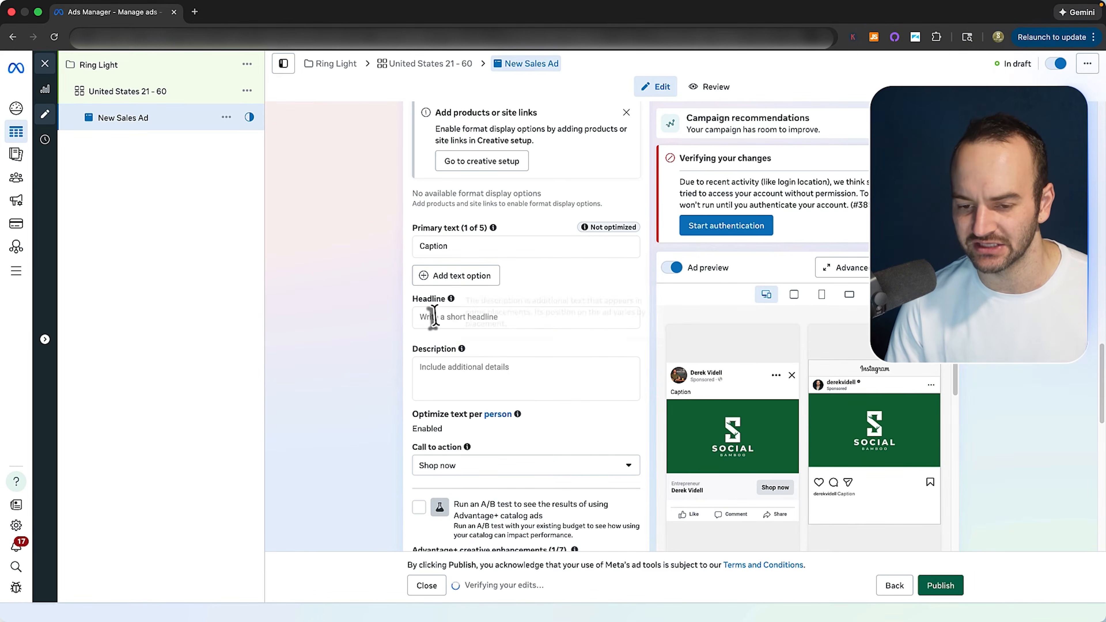
{"action": "left_click", "coordinate": [449, 318]}
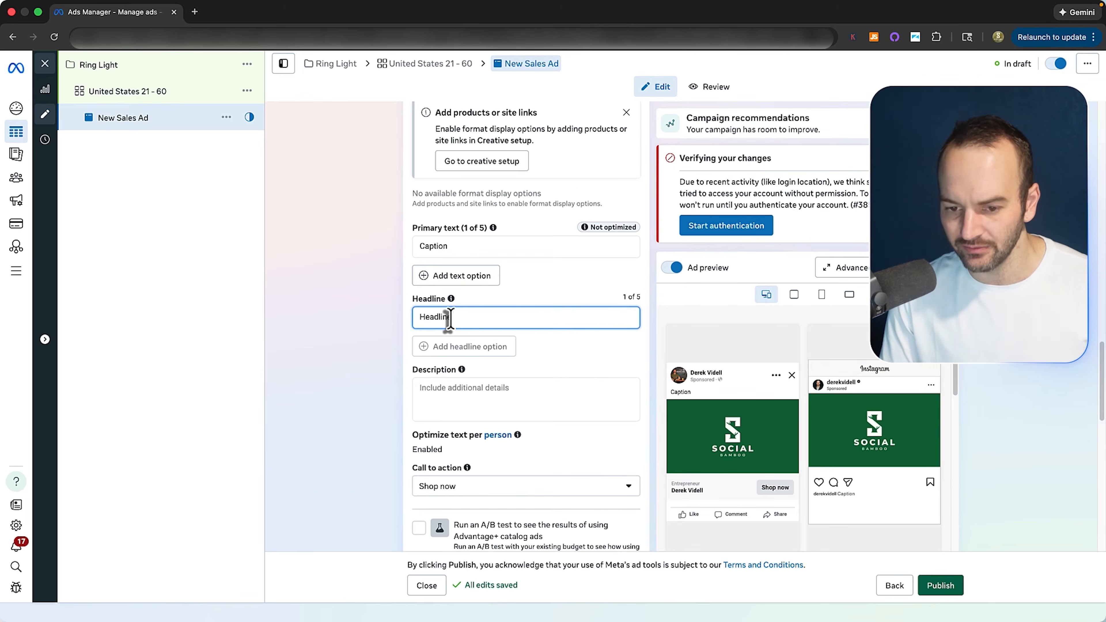
{"action": "left_click", "coordinate": [583, 361]}
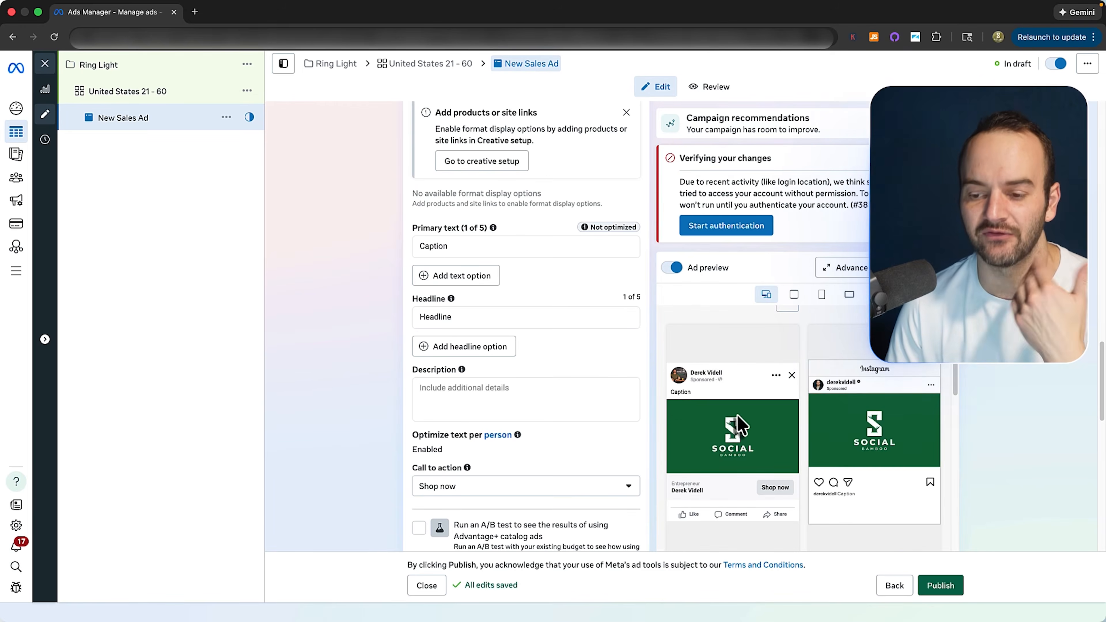
Remove the ad's current media and replace it with the 1080 × 1080 Amazon Sellers PPC image from the account images.
{"action": "scroll", "coordinate": [566, 349], "scroll_direction": "up", "scroll_amount": 7}
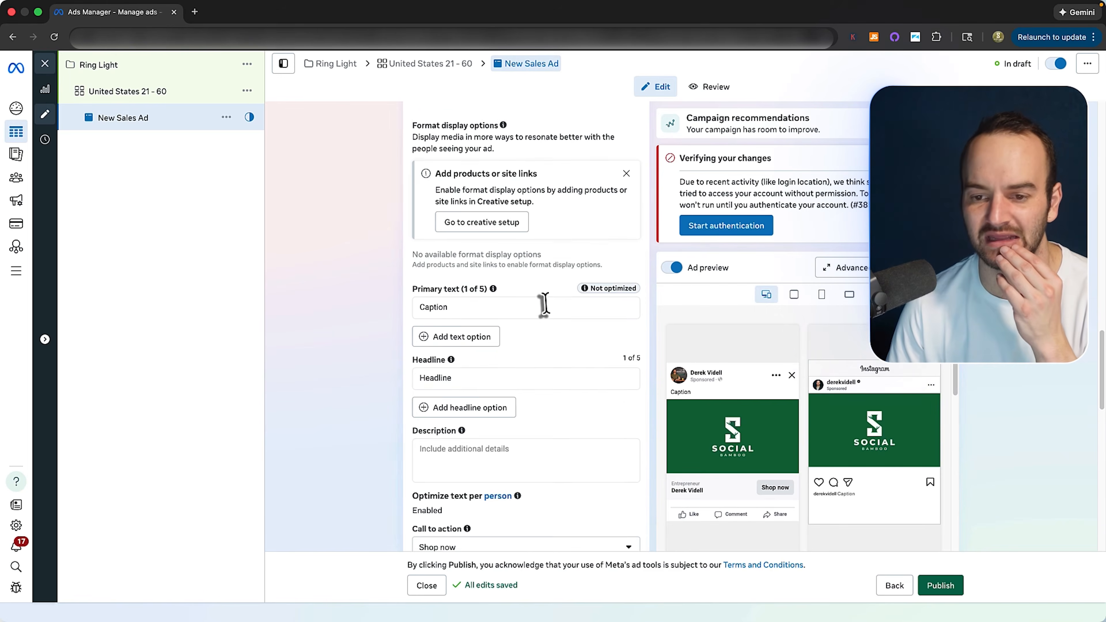
{"action": "left_click", "coordinate": [629, 225]}
{"action": "left_click", "coordinate": [455, 239]}
{"action": "left_click", "coordinate": [462, 279]}
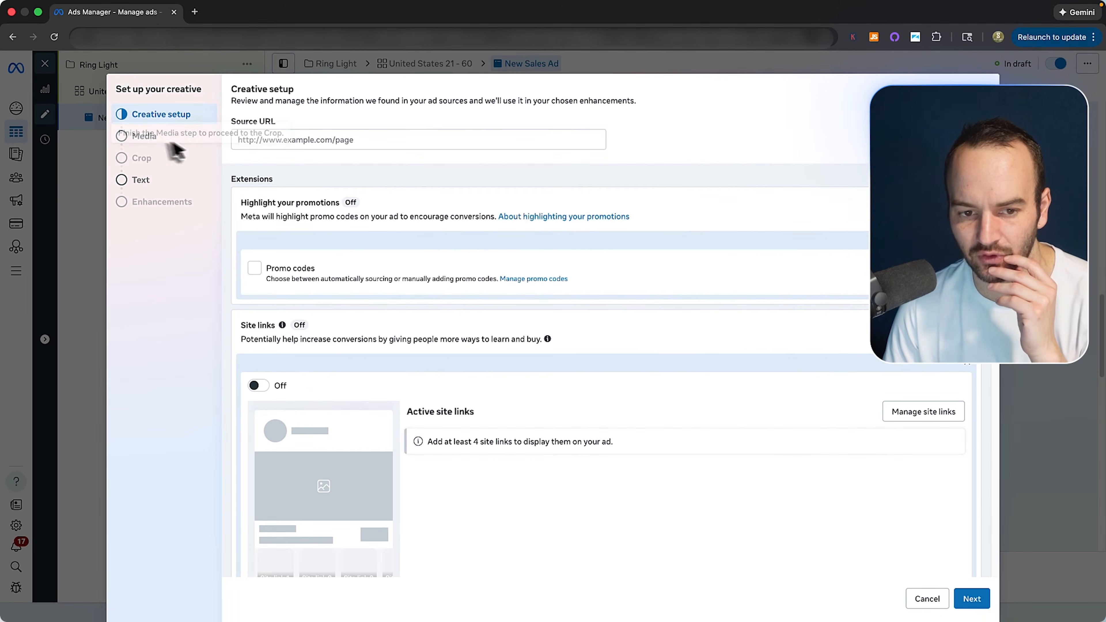
{"action": "left_click", "coordinate": [144, 138]}
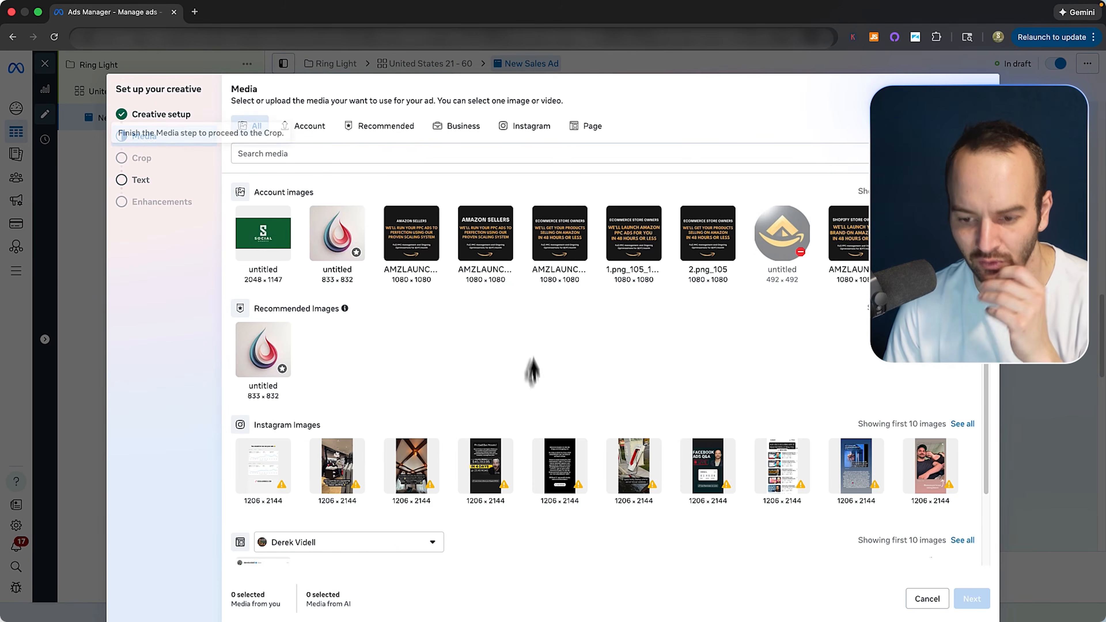
{"action": "left_click", "coordinate": [421, 255]}
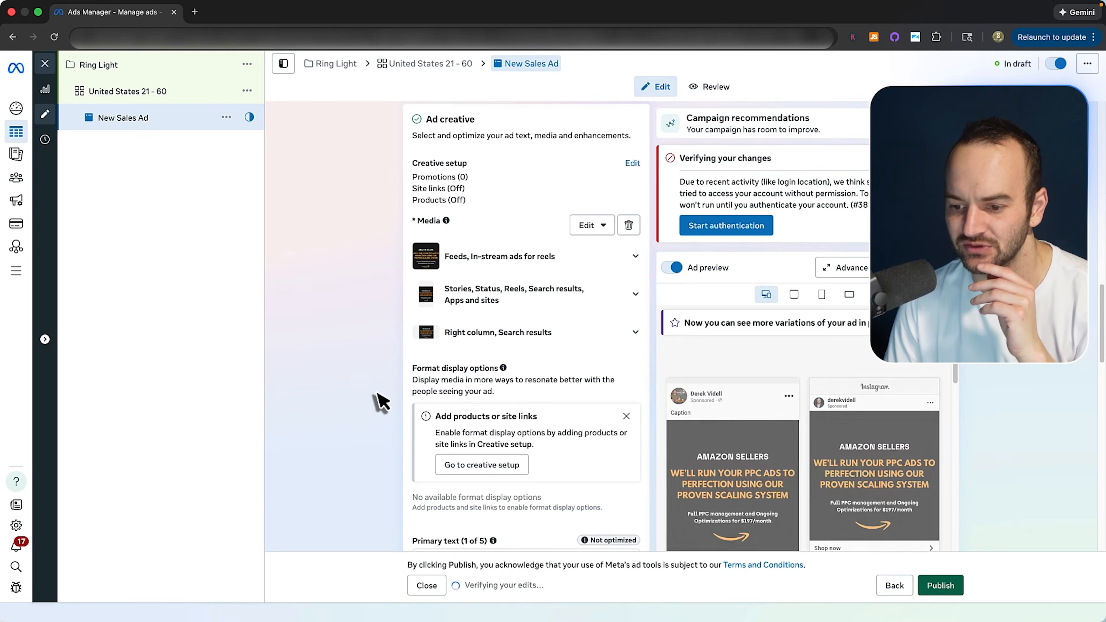
Check the caption and headline in the ad preview and enter "Description" as the ad's description.
{"action": "scroll", "coordinate": [382, 401], "scroll_direction": "down", "scroll_amount": 5}
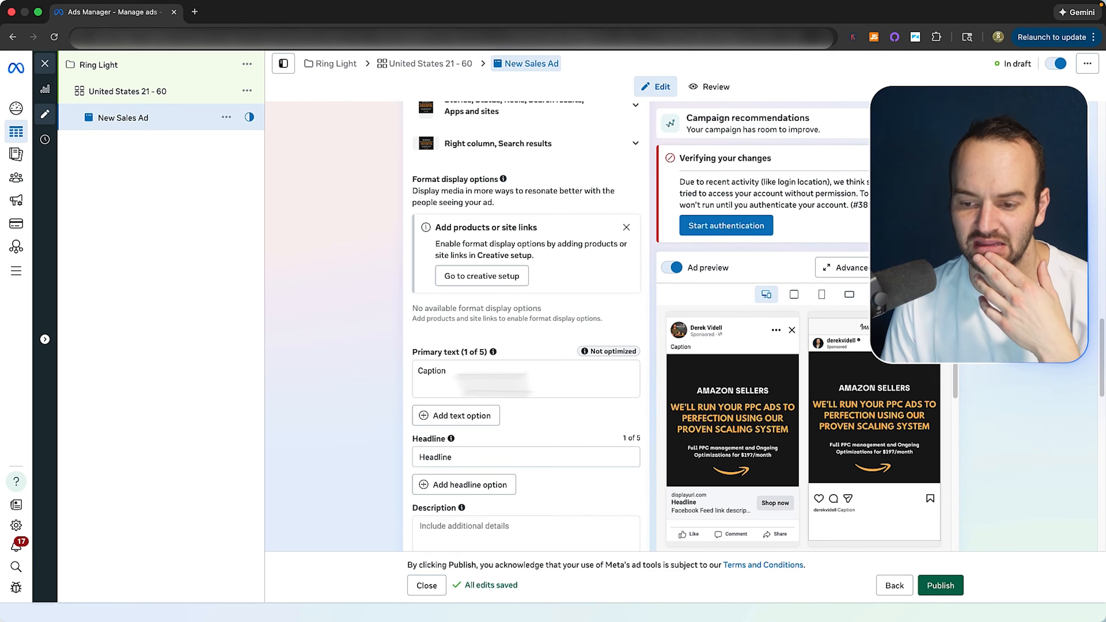
{"action": "scroll", "coordinate": [473, 360], "scroll_direction": "down", "scroll_amount": 1}
{"action": "scroll", "coordinate": [473, 362], "scroll_direction": "down", "scroll_amount": 1}
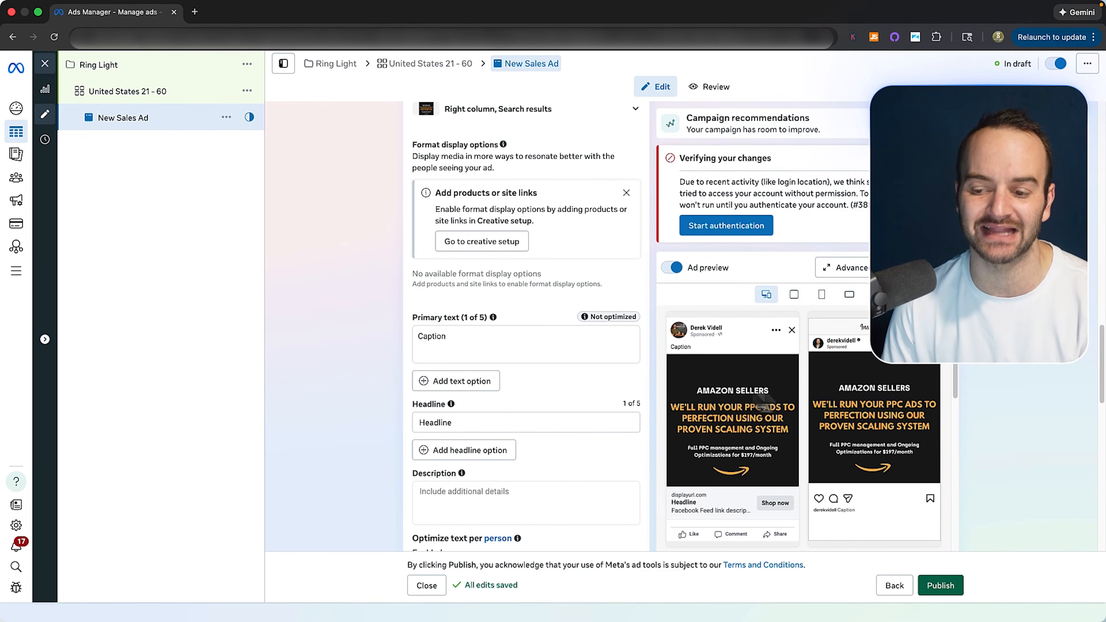
{"action": "left_click", "coordinate": [468, 423]}
{"action": "left_click", "coordinate": [522, 496]}
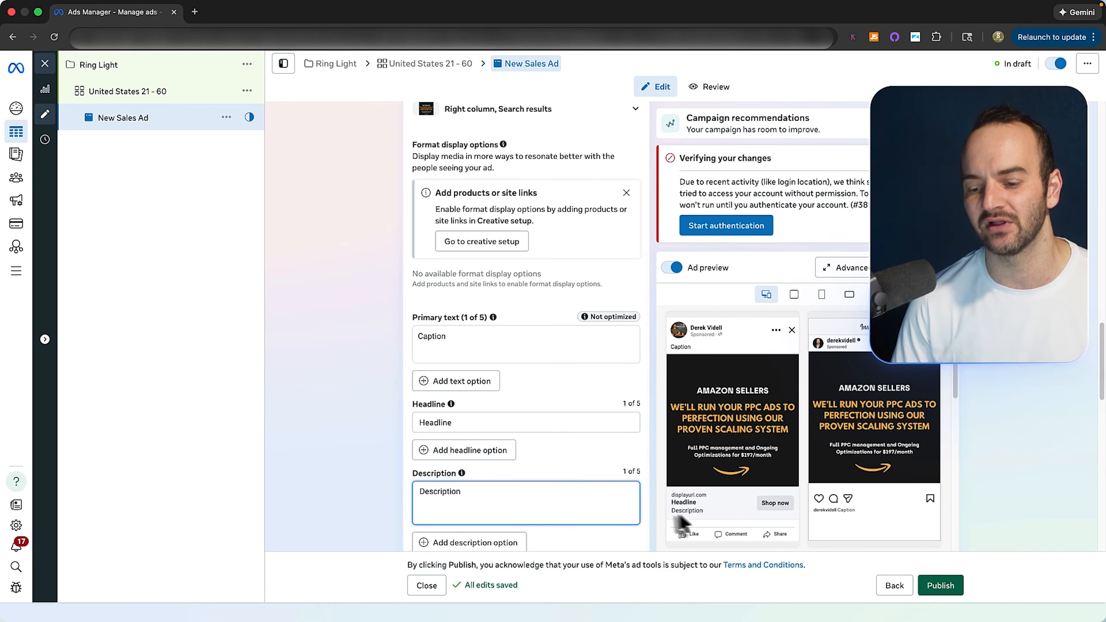
Try lengthening the ad's description by repeating the word Description, and undo the repeats.
{"action": "key", "text": "super+a"}
{"action": "key", "text": "super+c"}
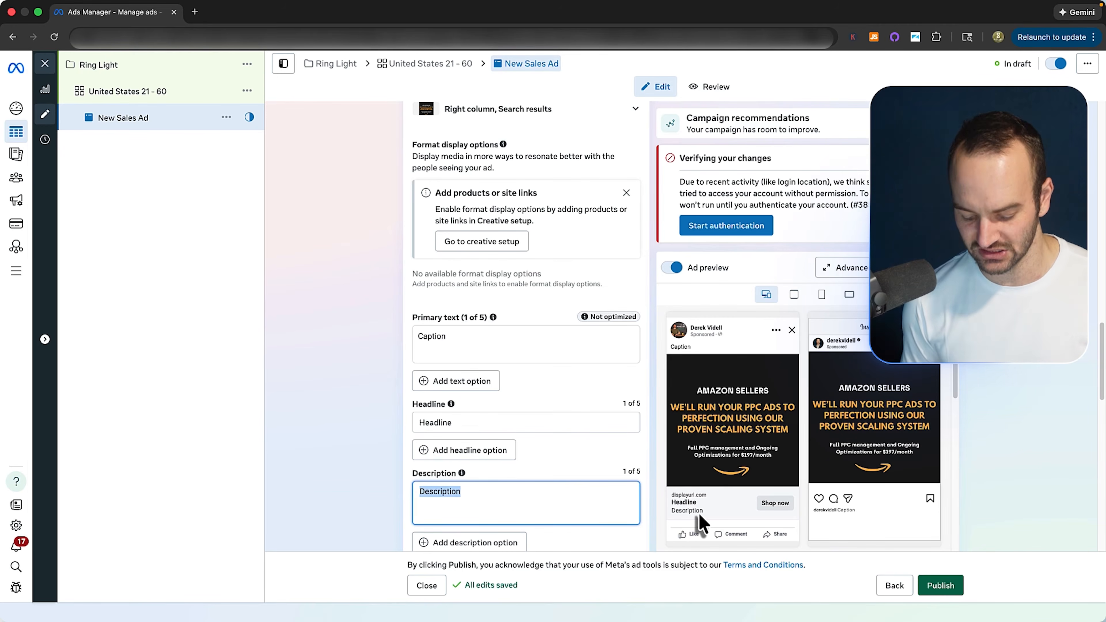
{"action": "key", "text": "Right"}
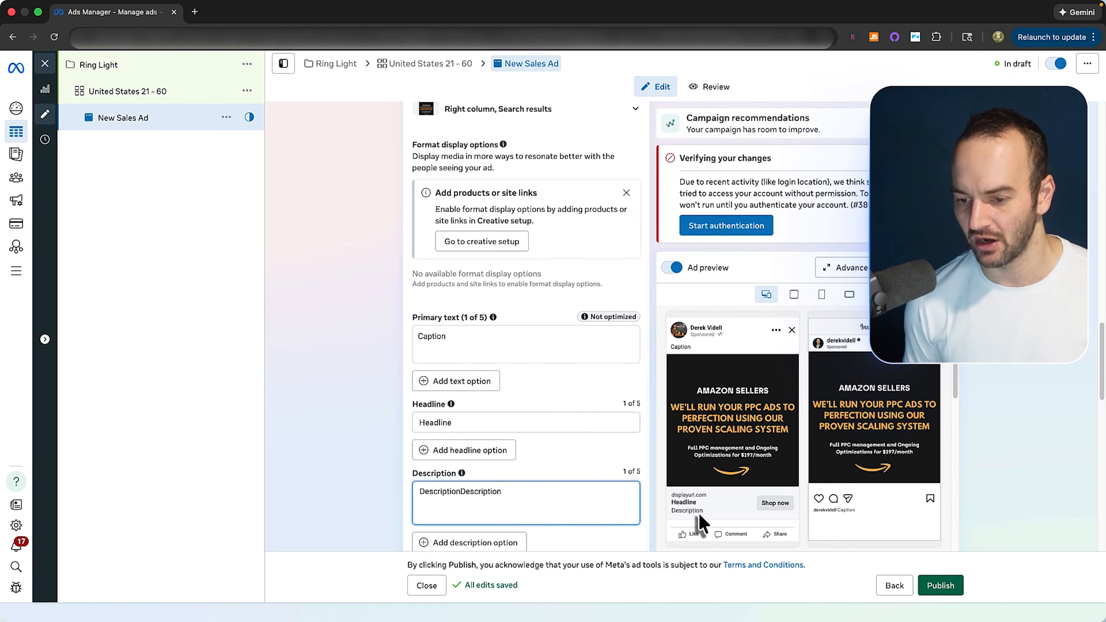
{"action": "key", "text": "super+v"}
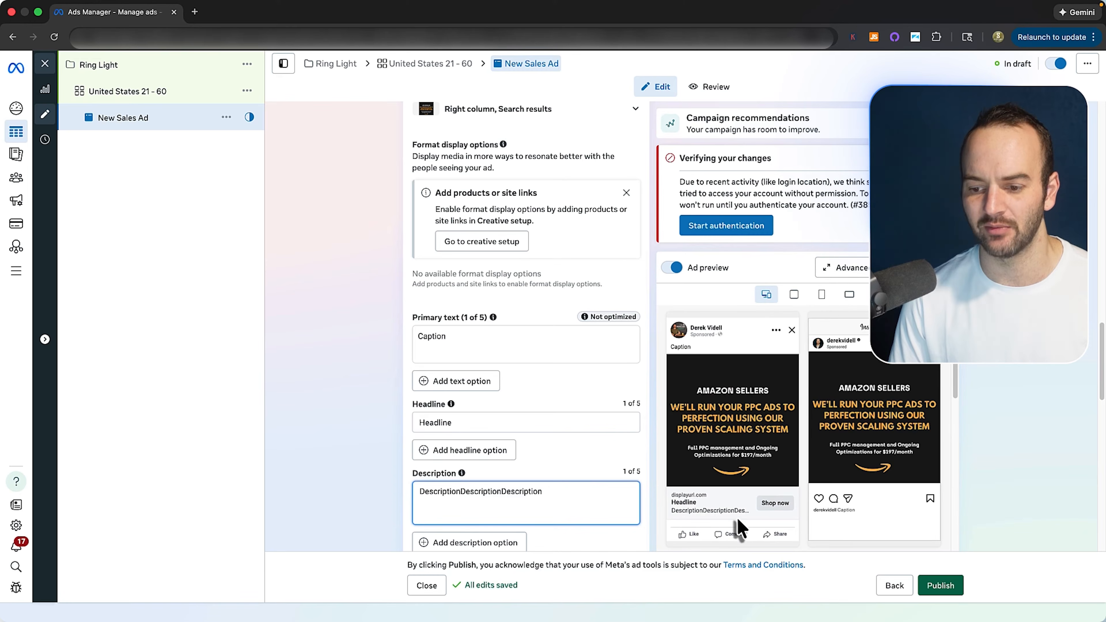
{"action": "key", "text": "super+z"}
{"action": "key", "text": "super+z"}
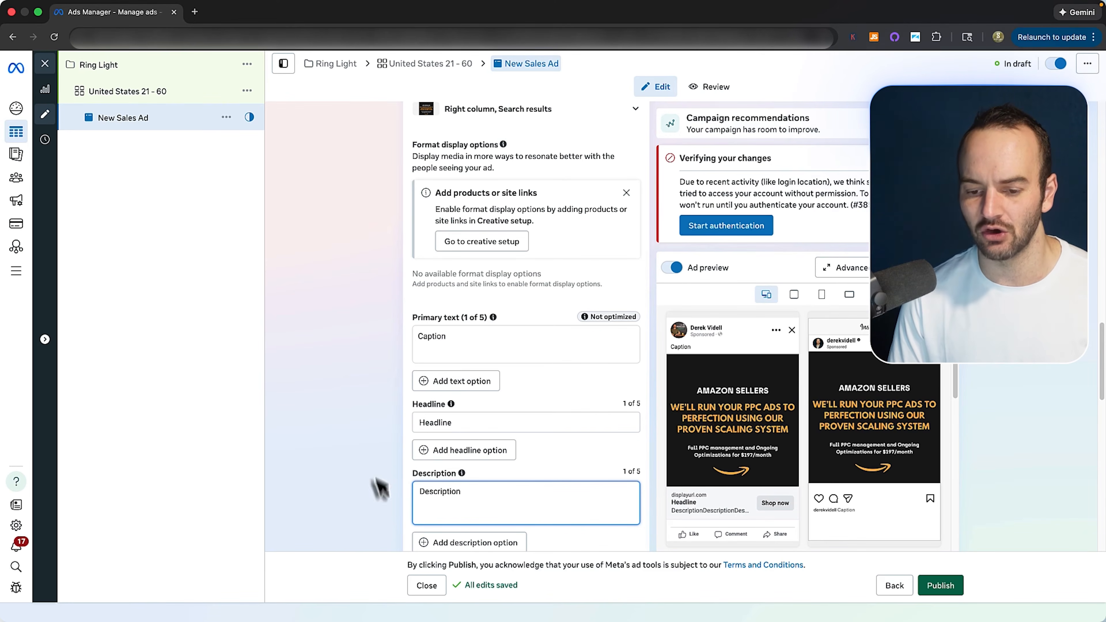
{"action": "left_click", "coordinate": [361, 477]}
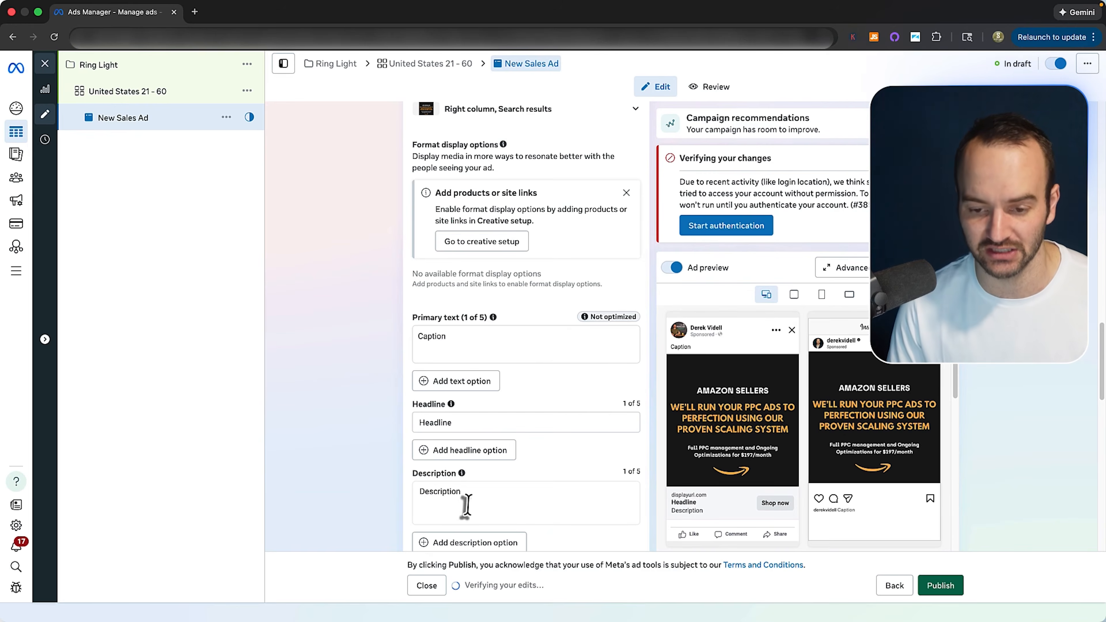
Replace the primary text with "Hey content creators, are you ready to upgrade your ring light to one that gives you that ultra professional look".
{"action": "left_click", "coordinate": [456, 504]}
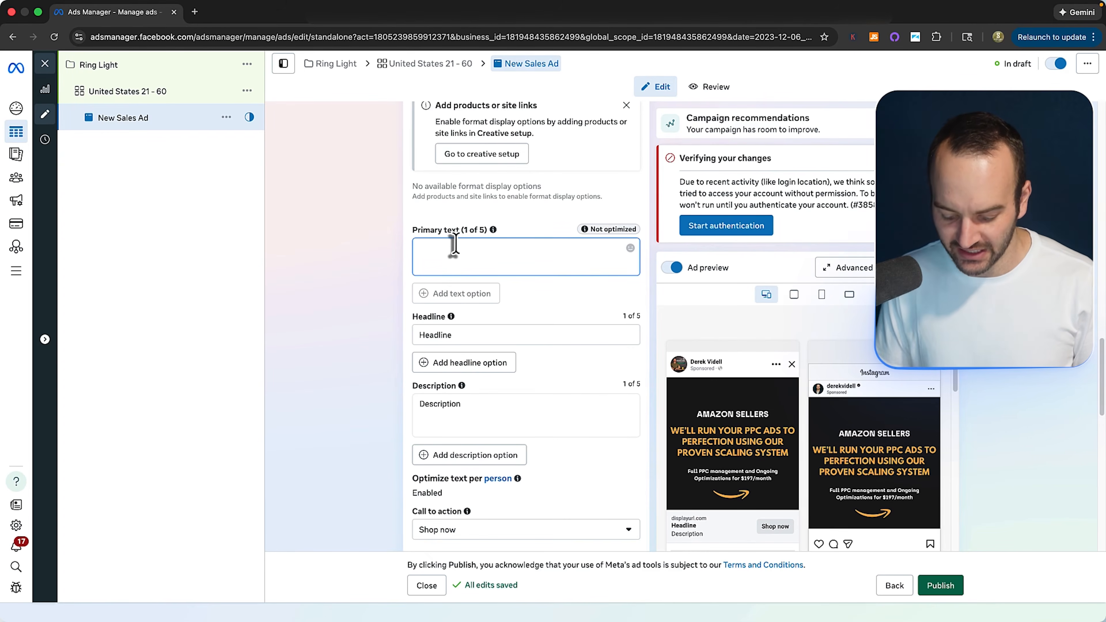
{"action": "type", "text": "Hey content creators, are you ready to upgrade your ring light to"}
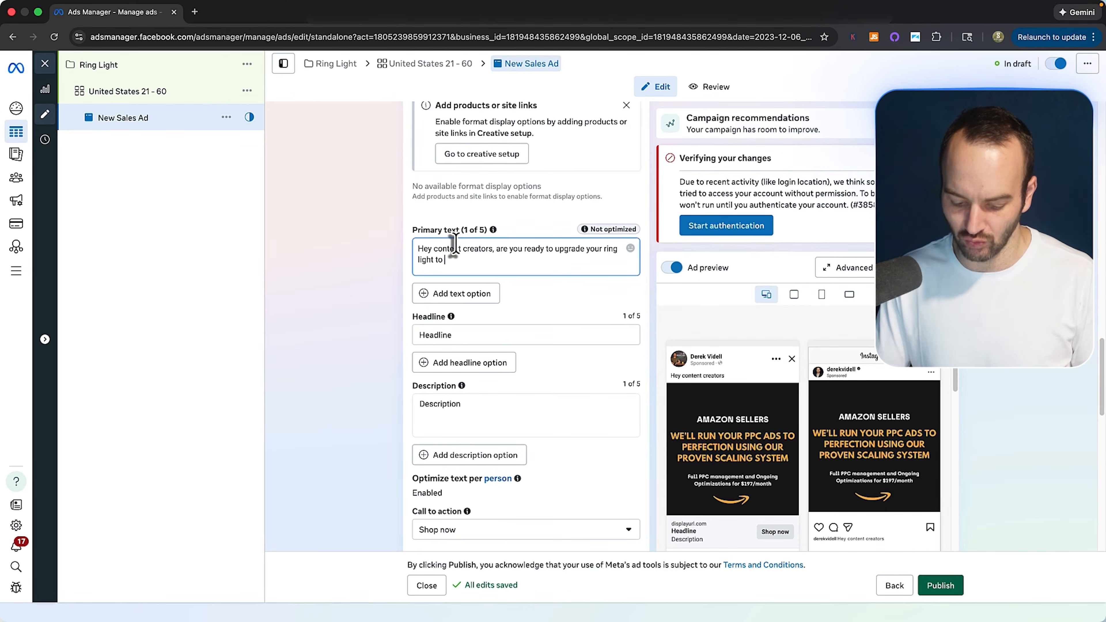
{"action": "type", "text": "ne that gives you that ultra professional loo"}
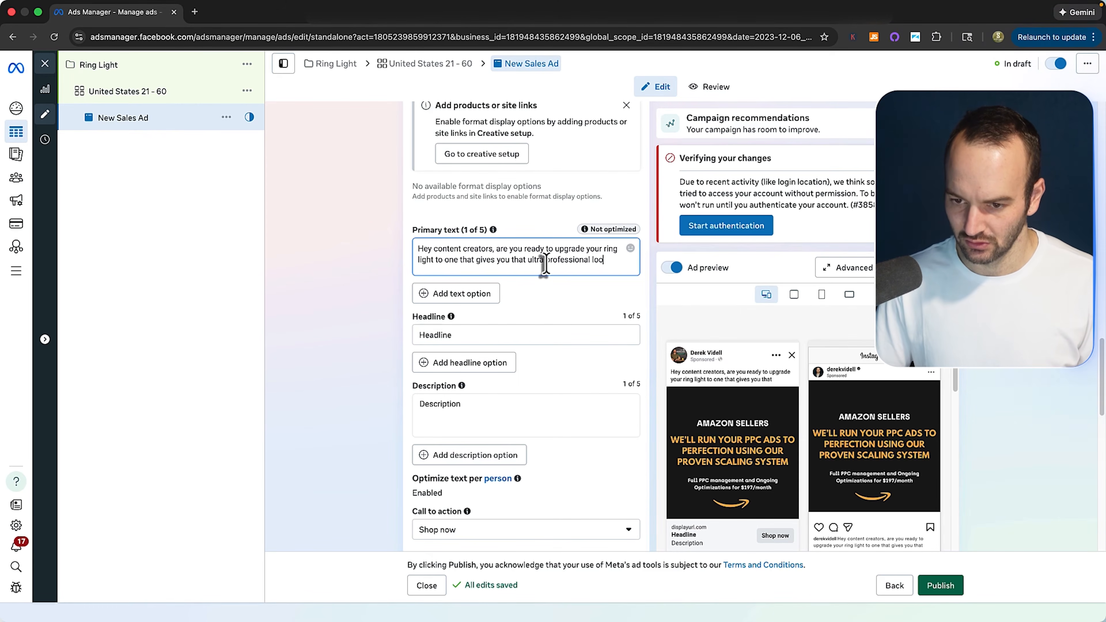
End the primary text with "you see from your favorite YouTubers." and change its opening to "Hey Content Creators!".
{"action": "type", "text": "you see from your favorite YouTubers."}
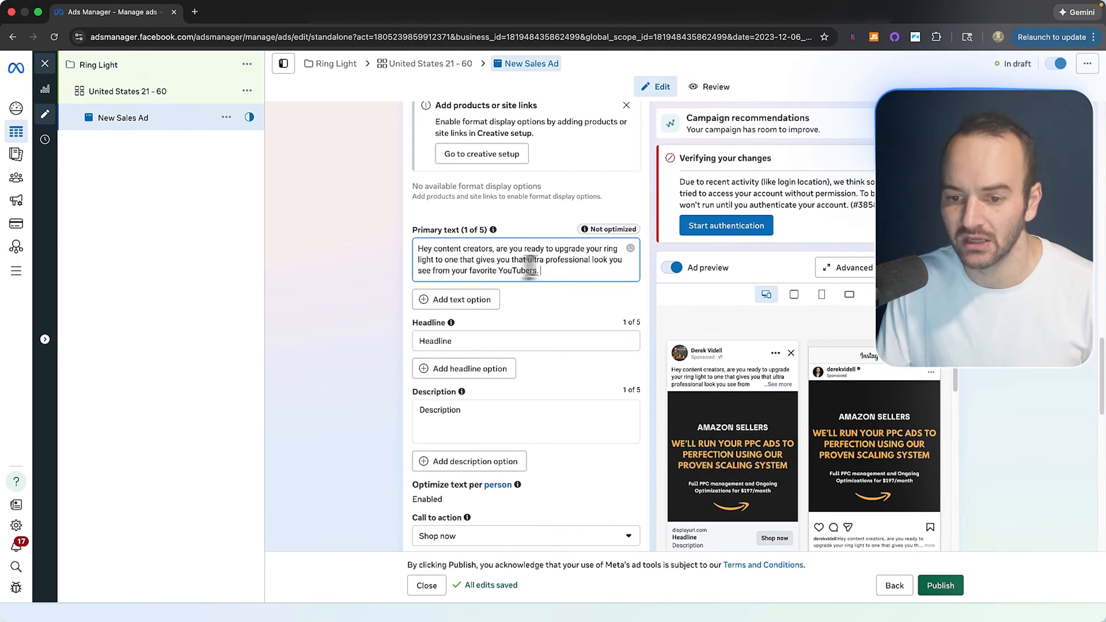
{"action": "left_click", "coordinate": [496, 250]}
{"action": "key", "text": "BackSpace"}
{"action": "type", "text": "!"}
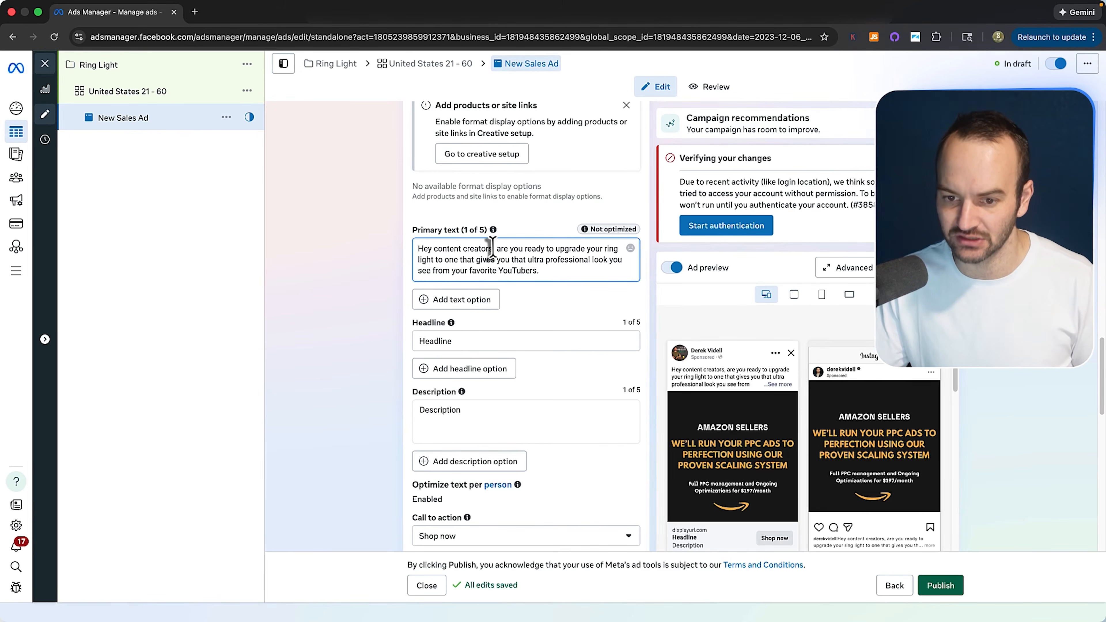
{"action": "left_click", "coordinate": [426, 248]}
{"action": "key", "text": "Delete"}
{"action": "type", "text": "C"}
{"action": "left_click", "coordinate": [465, 250]}
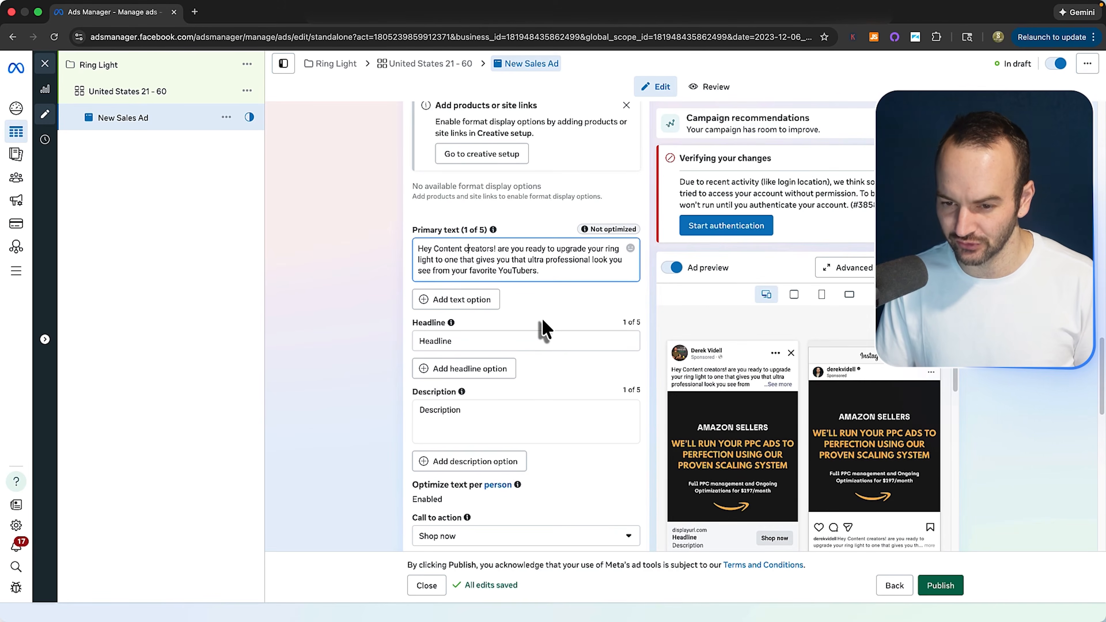
{"action": "key", "text": "BackSpace"}
{"action": "type", "text": "C"}
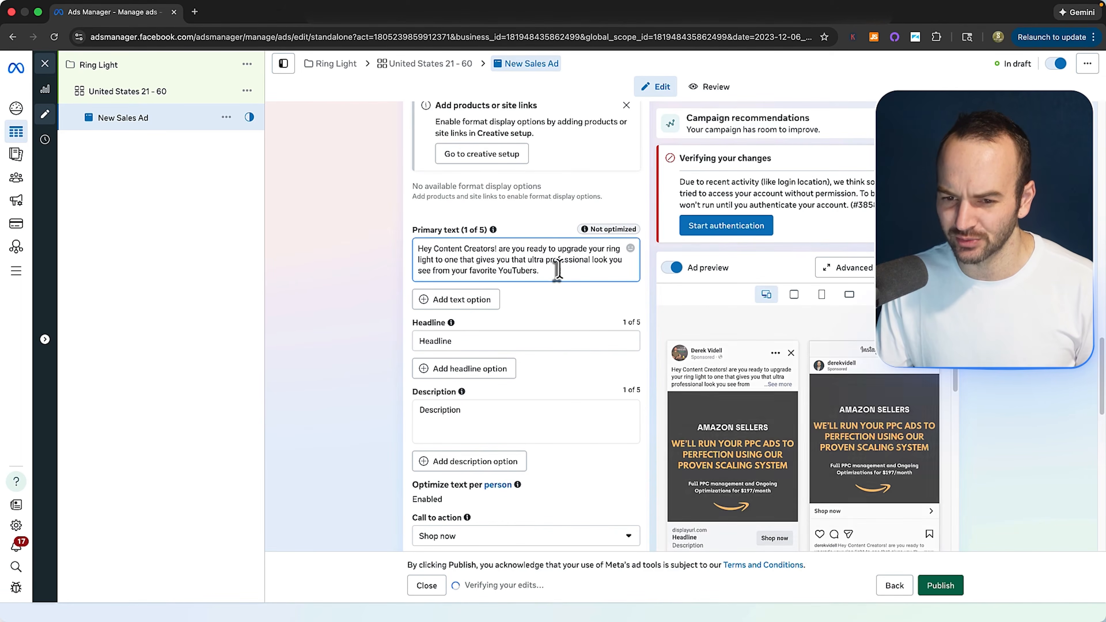
Change the primary text's closing period to a question mark and capitalize "Are" after "Hey Content Creators!".
{"action": "key", "text": "BackSpace"}
{"action": "key", "text": "BackSpace"}
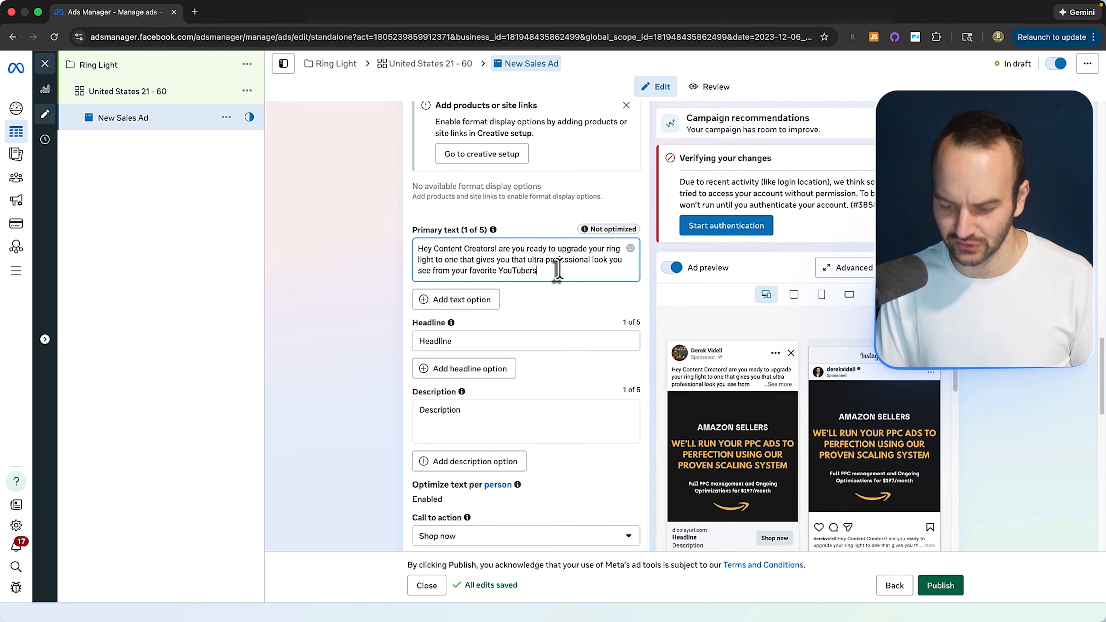
{"action": "left_click", "coordinate": [500, 249]}
{"action": "key", "text": "BackSpace"}
{"action": "type", "text": "A"}
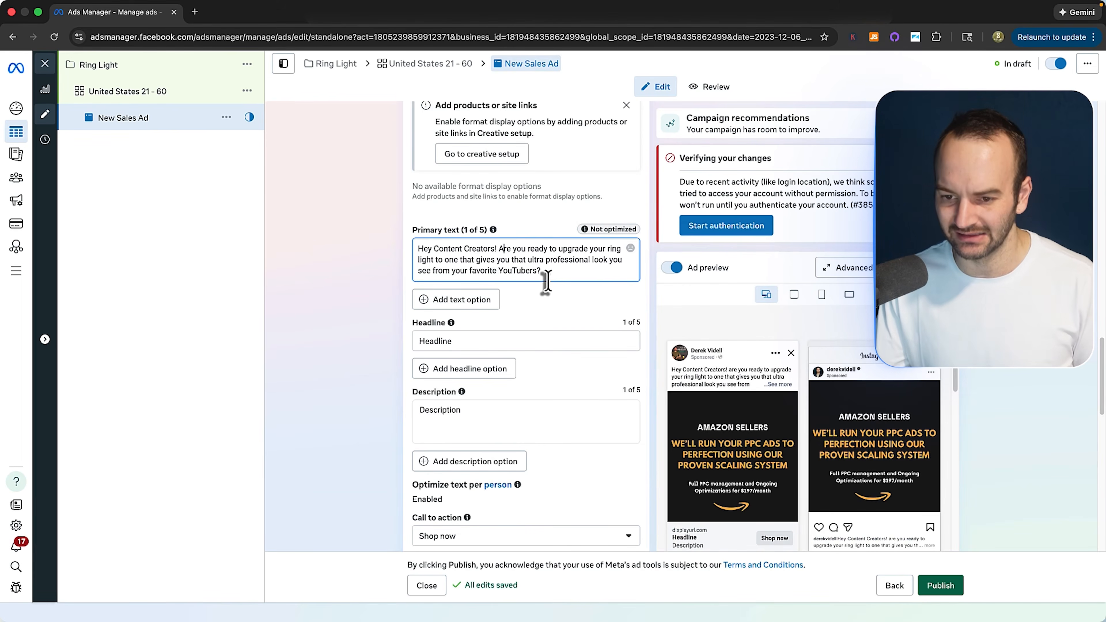
Append "This light has 1800 lumens and 360 degree adjustment with tripod to give you everythig you're looking for. For a limited time" to the primary text.
{"action": "left_click", "coordinate": [565, 275]}
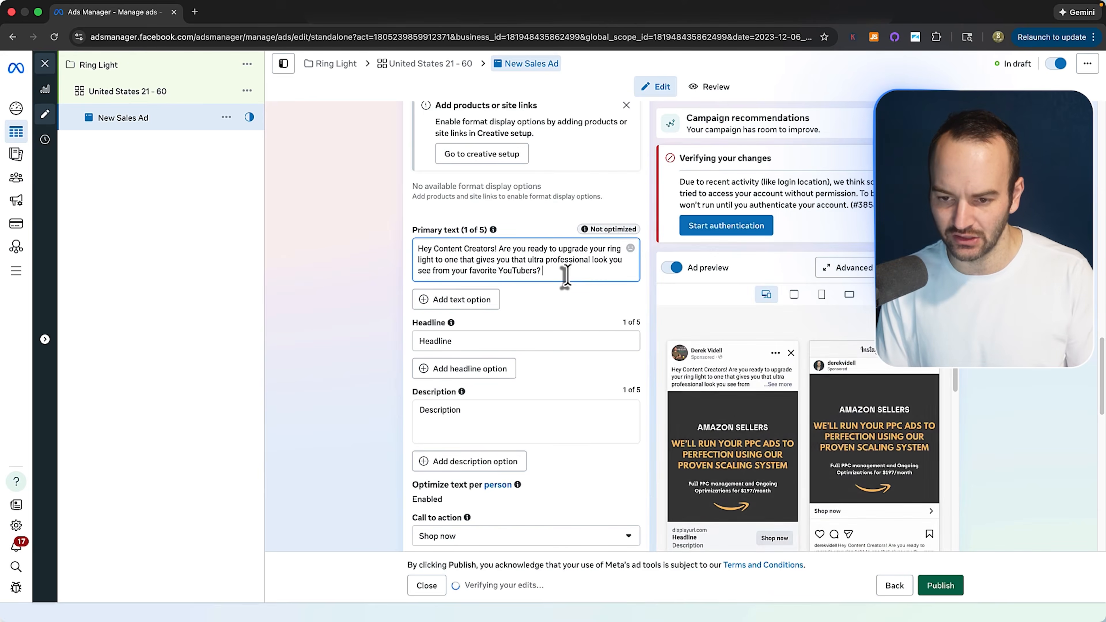
{"action": "type", "text": "This lig"}
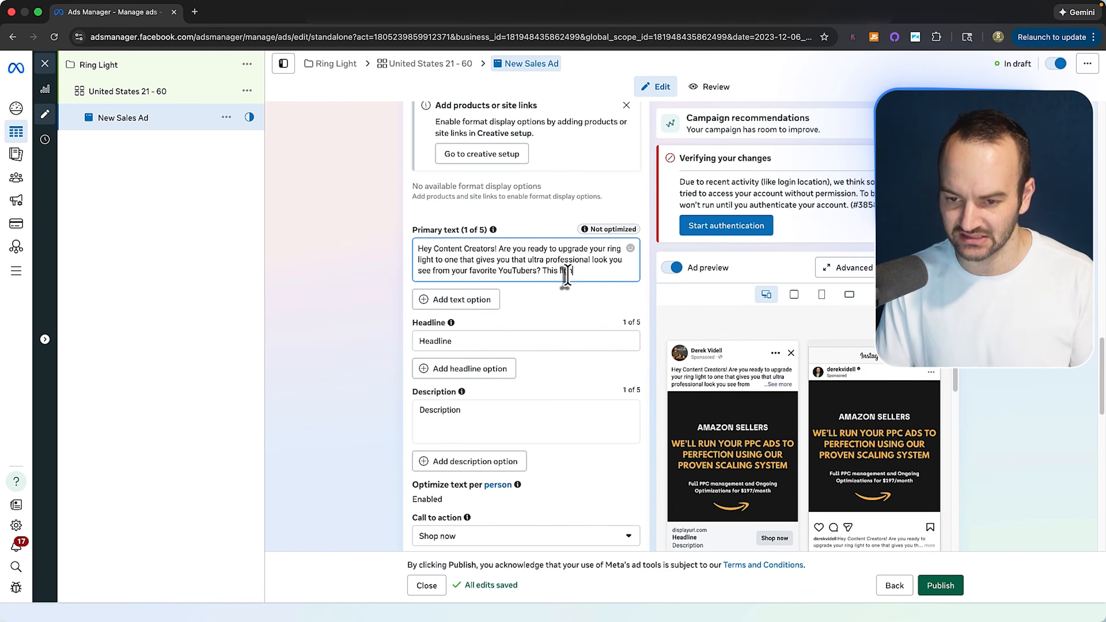
{"action": "type", "text": "ht combines"}
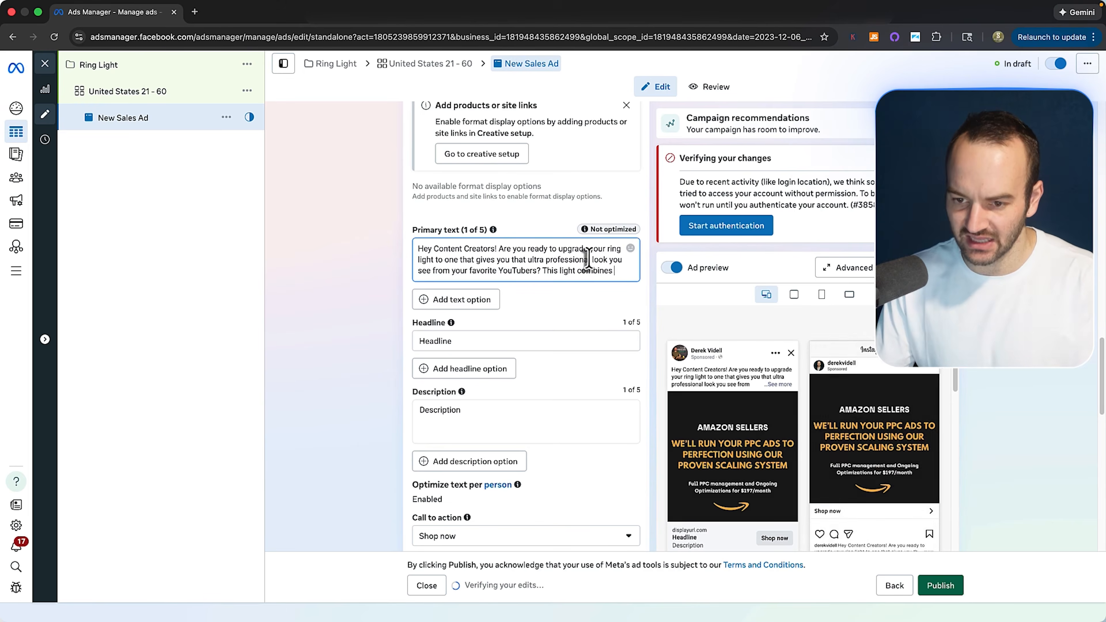
{"action": "double_click", "coordinate": [593, 275]}
{"action": "type", "text": "has 1300 lumens and"}
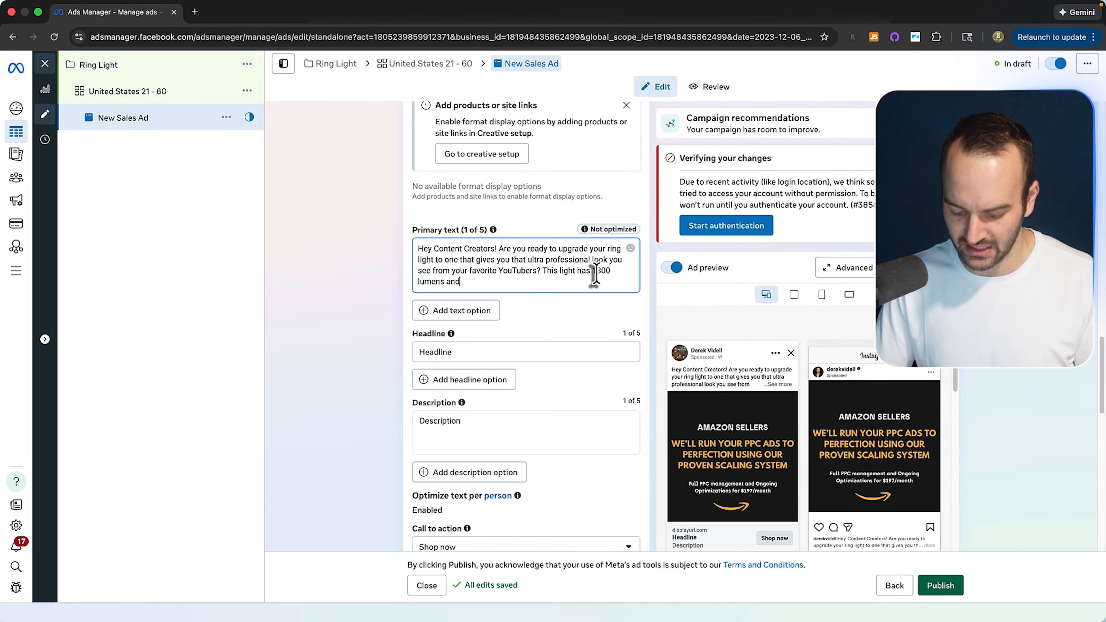
{"action": "type", "text": " 360 degree adjustment"}
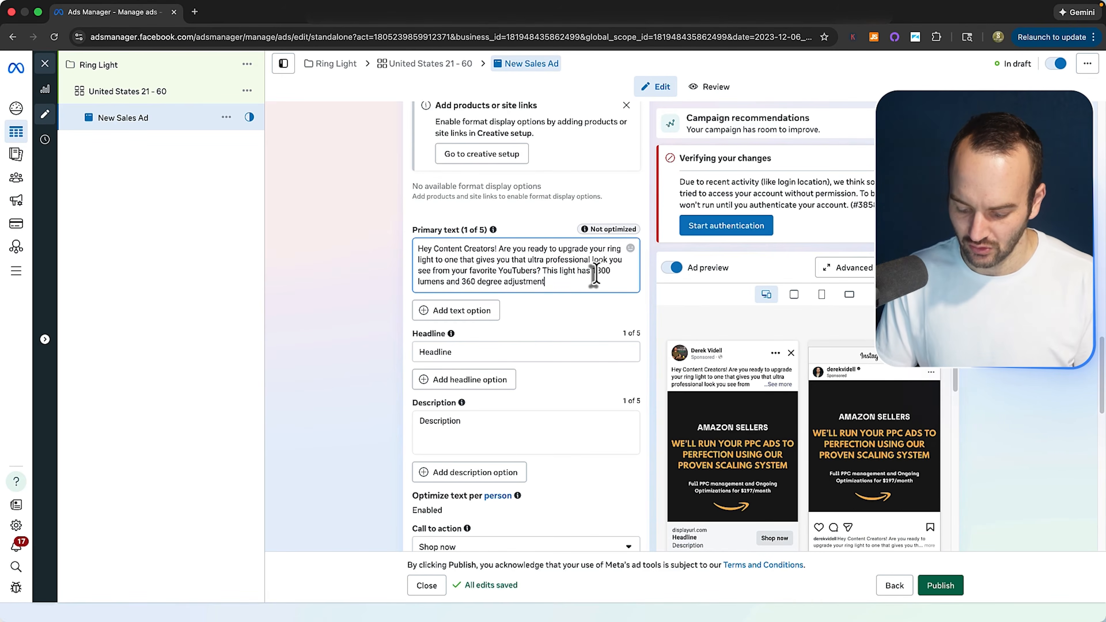
{"action": "type", "text": " with tripod to give you everythig you're looking for. For a limited time"}
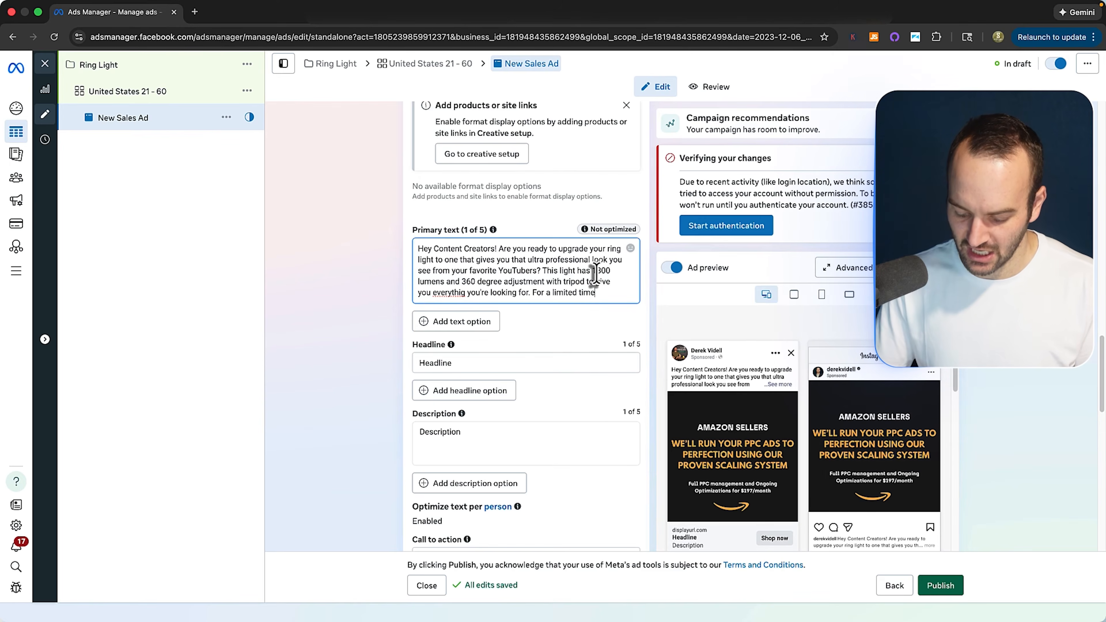
Finish the primary text's last sentence with ", you can get it for 20% off using Code: LIGHT20.".
{"action": "type", "text": ", you can get it for 20% off using Cio"}
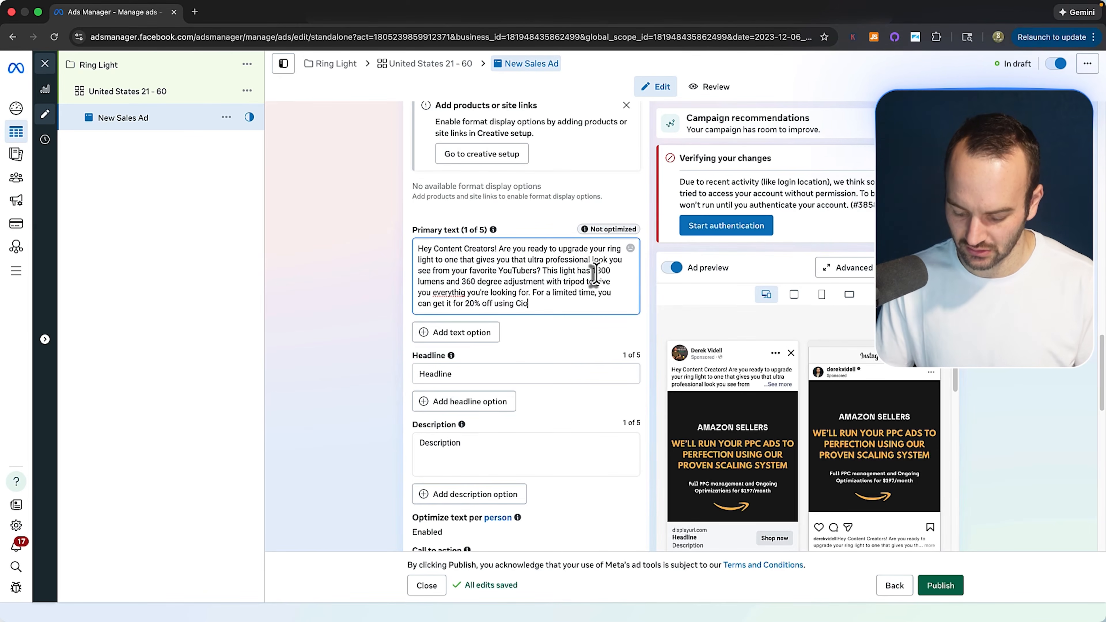
{"action": "type", "text": "d"}
{"action": "key", "text": "BackSpace"}
{"action": "key", "text": "BackSpace"}
{"action": "key", "text": "BackSpace"}
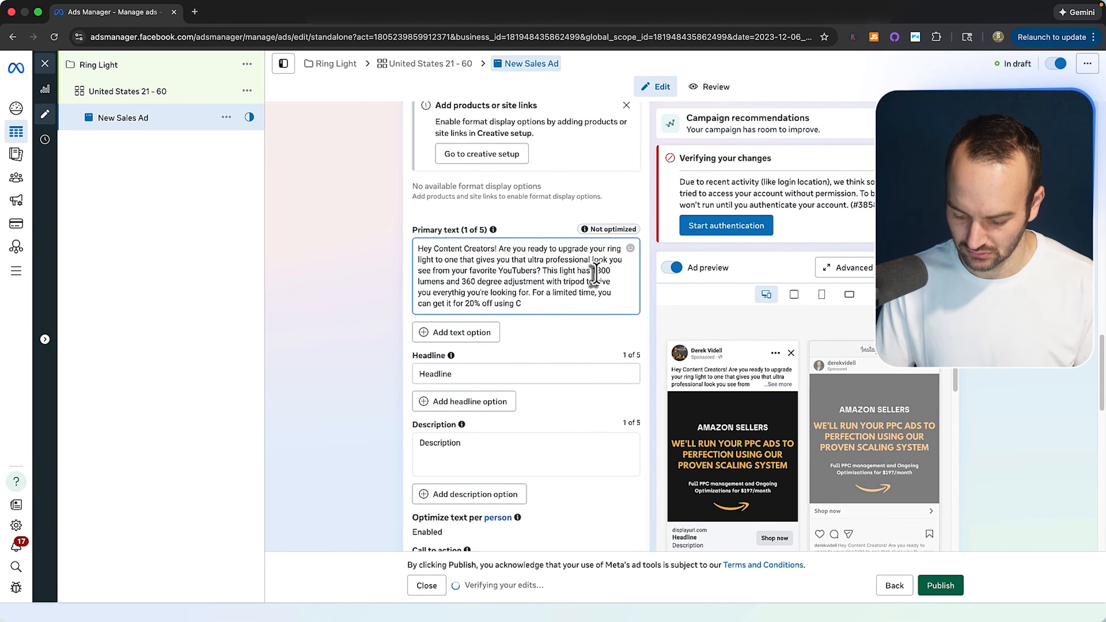
{"action": "type", "text": "ode: K"}
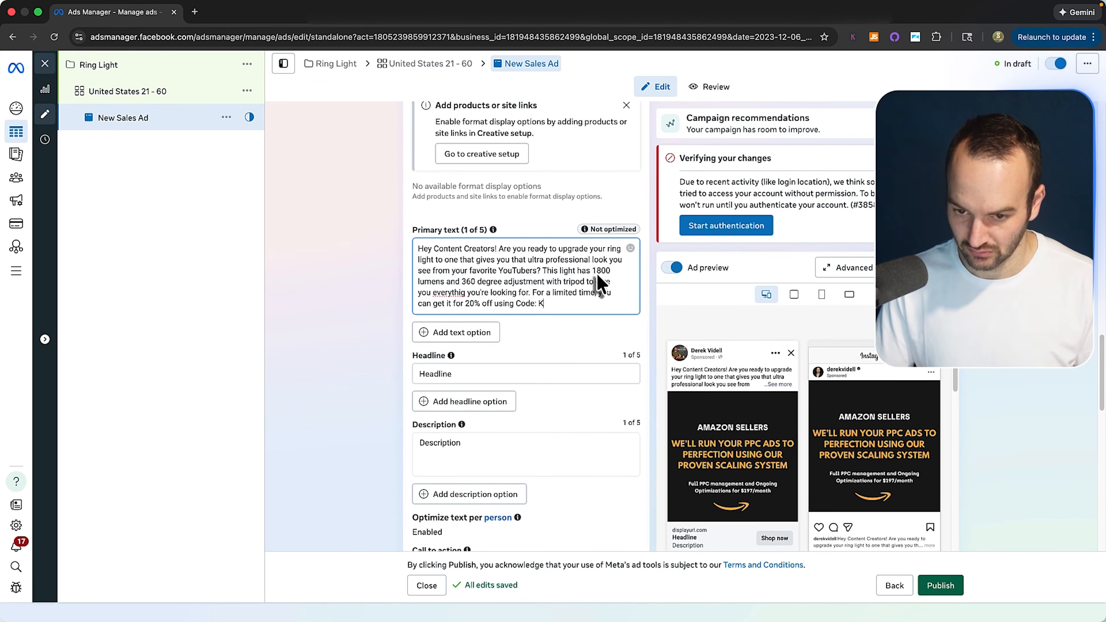
{"action": "key", "text": "BackSpace"}
{"action": "type", "text": "LIGHT2"}
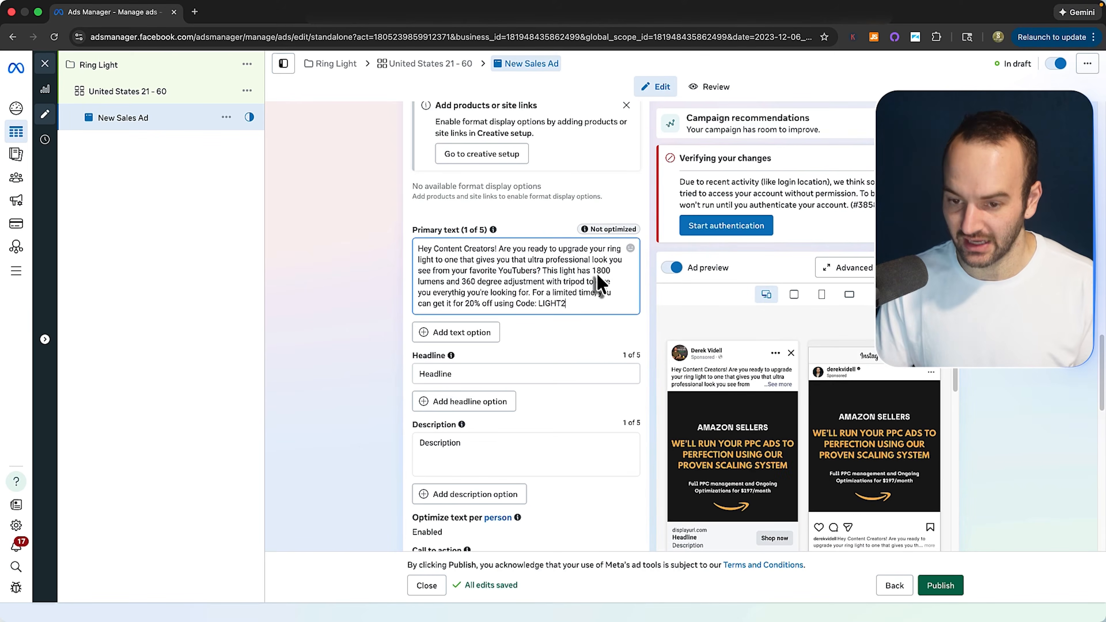
{"action": "type", "text": "0"}
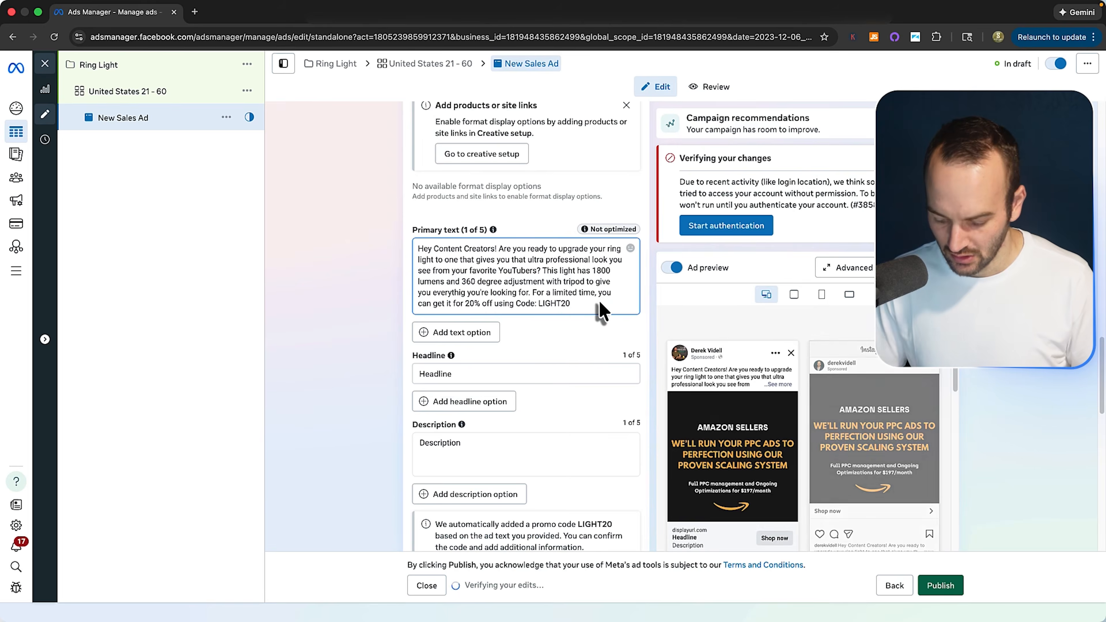
{"action": "type", "text": "."}
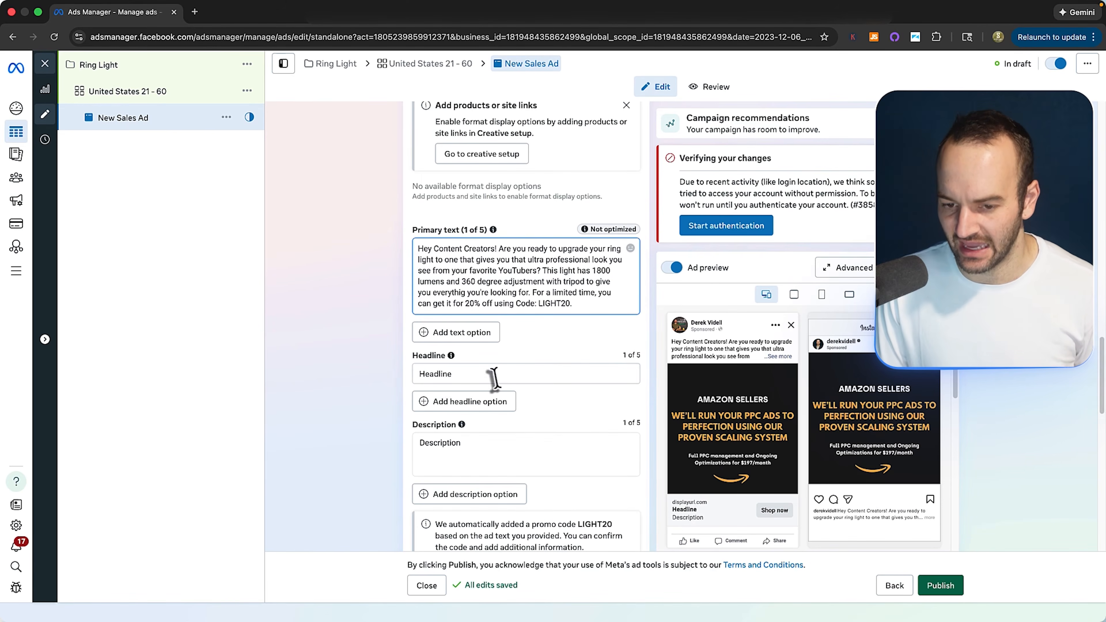
Replace the ad's placeholder headline with "Professional Ring Light 20% Off".
{"action": "double_click", "coordinate": [479, 377]}
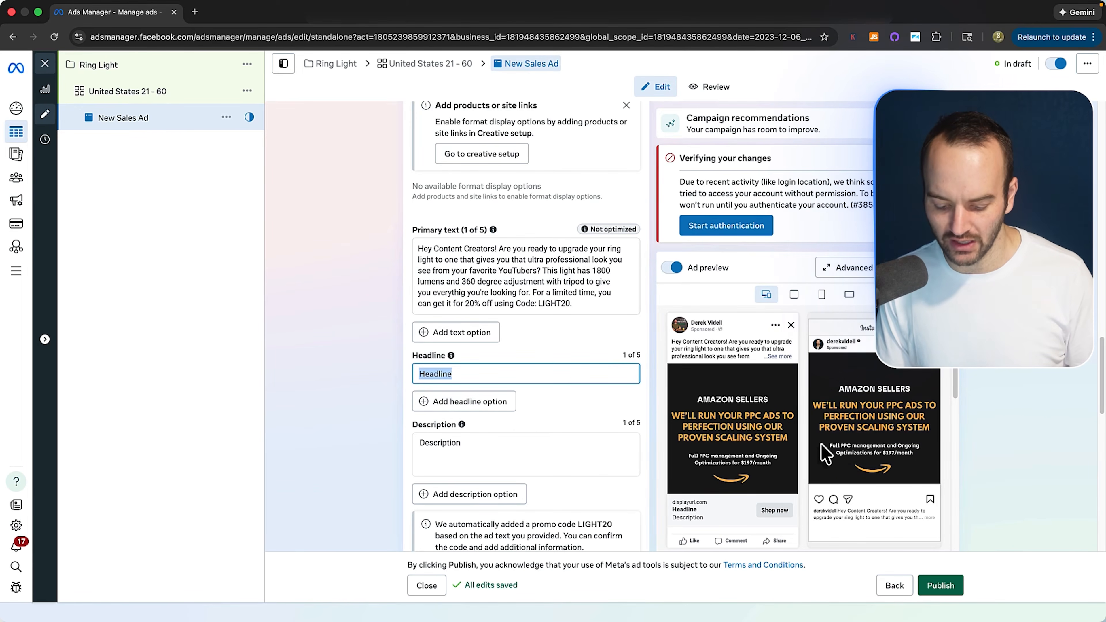
{"action": "type", "text": "P"}
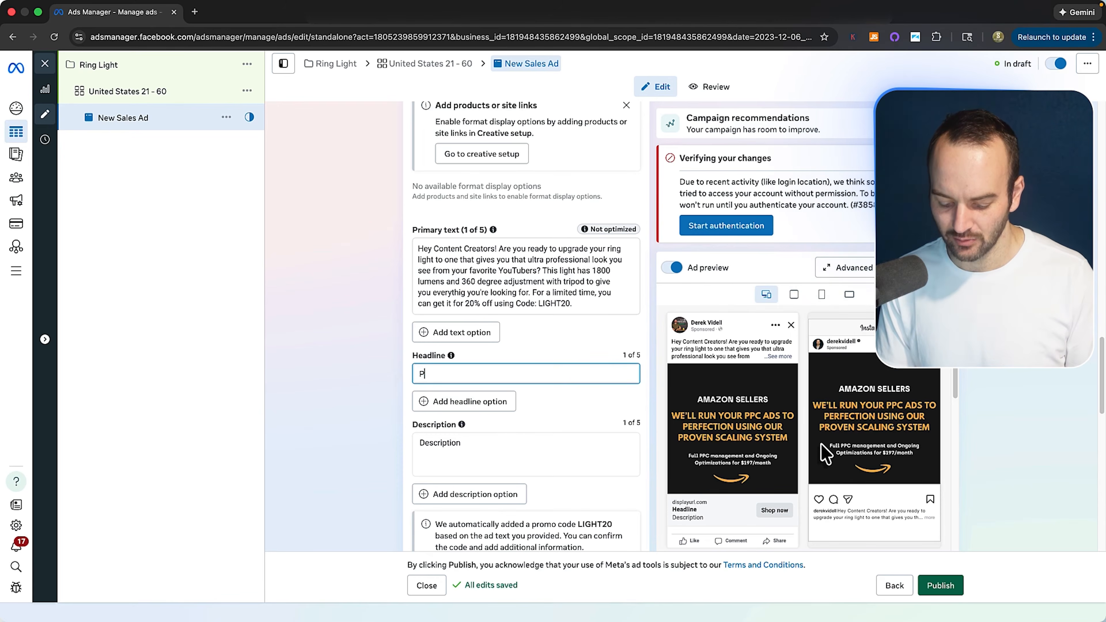
{"action": "type", "text": "rofessional Ring Light 20% Off"}
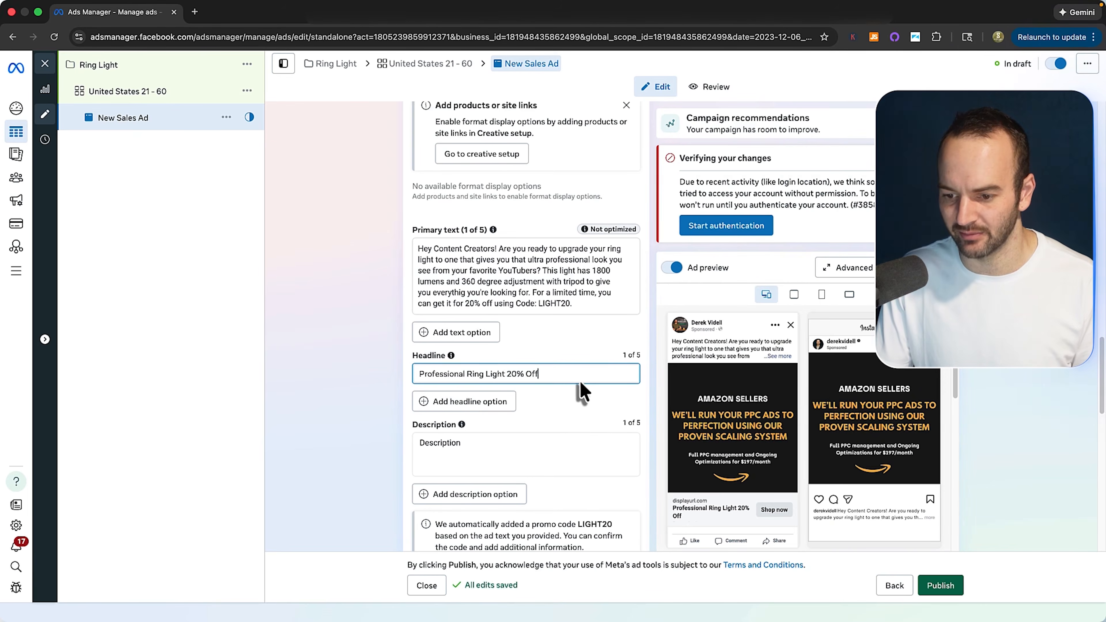
Shorten the ad's headline to "Professional Ring Light 20%" by removing its last word.
{"action": "scroll", "coordinate": [706, 427], "scroll_direction": "down", "scroll_amount": 1}
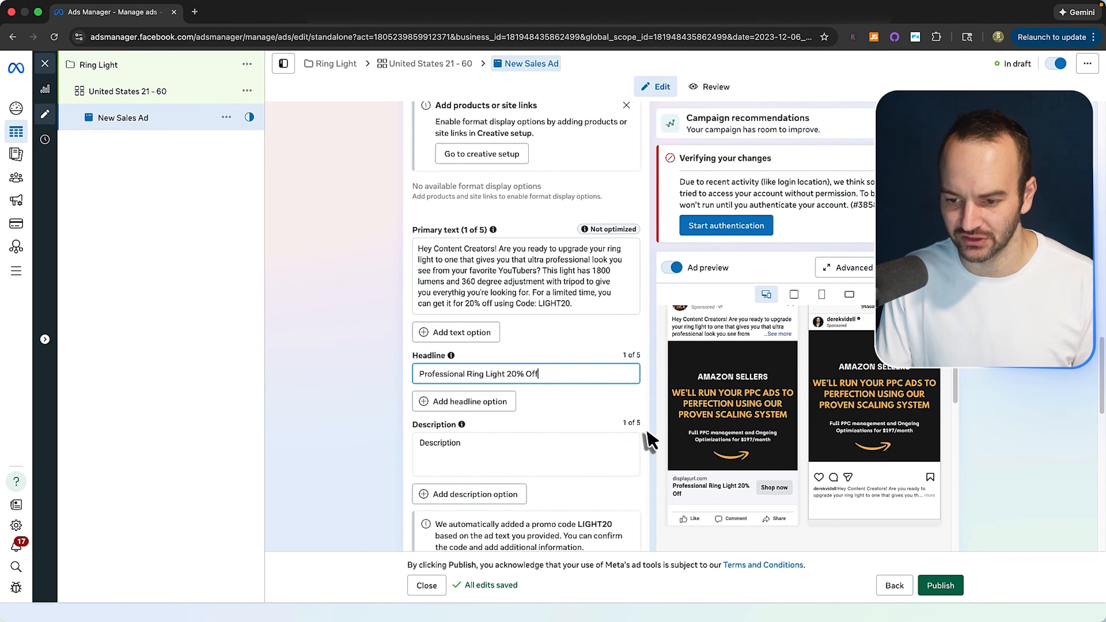
{"action": "scroll", "coordinate": [530, 374], "scroll_direction": "down", "scroll_amount": 1}
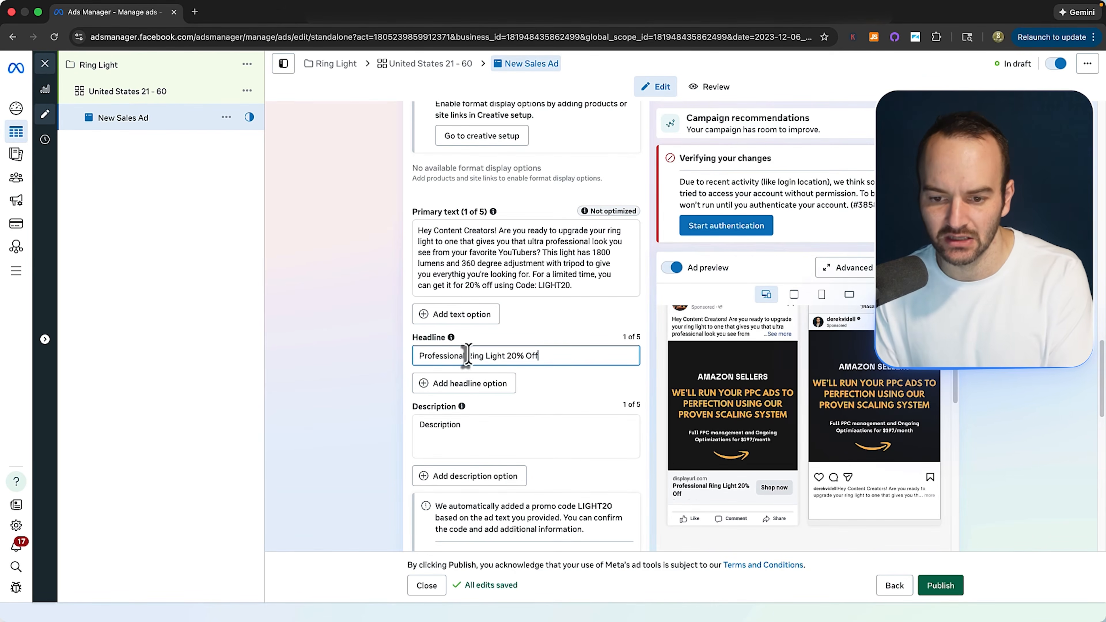
{"action": "scroll", "coordinate": [463, 370], "scroll_direction": "down", "scroll_amount": 1}
{"action": "scroll", "coordinate": [538, 363], "scroll_direction": "down", "scroll_amount": 3}
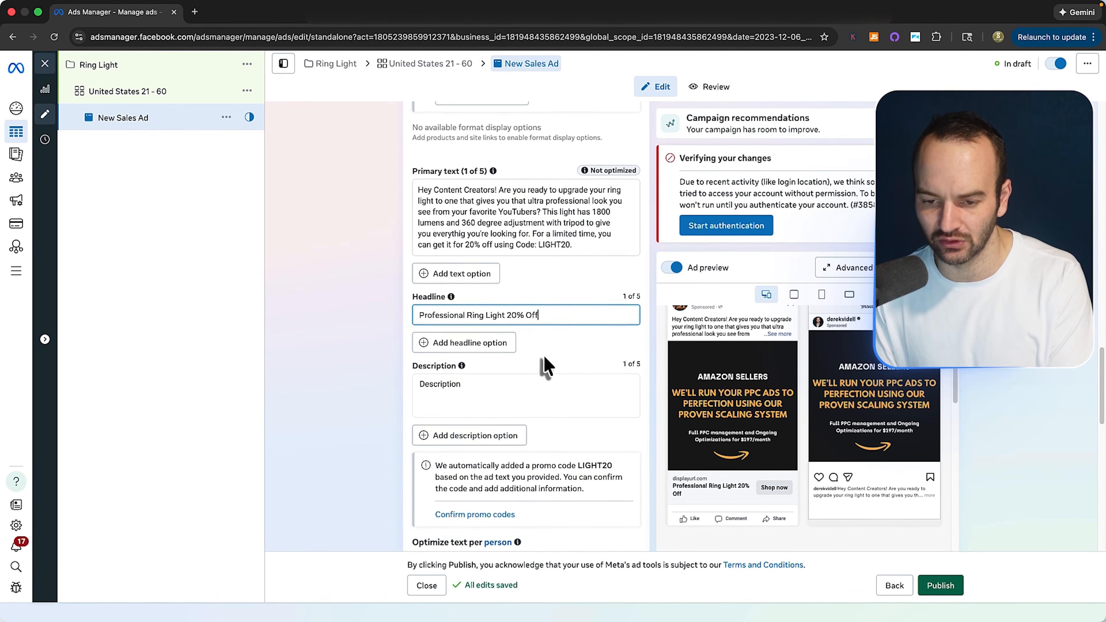
{"action": "left_click", "coordinate": [479, 364]}
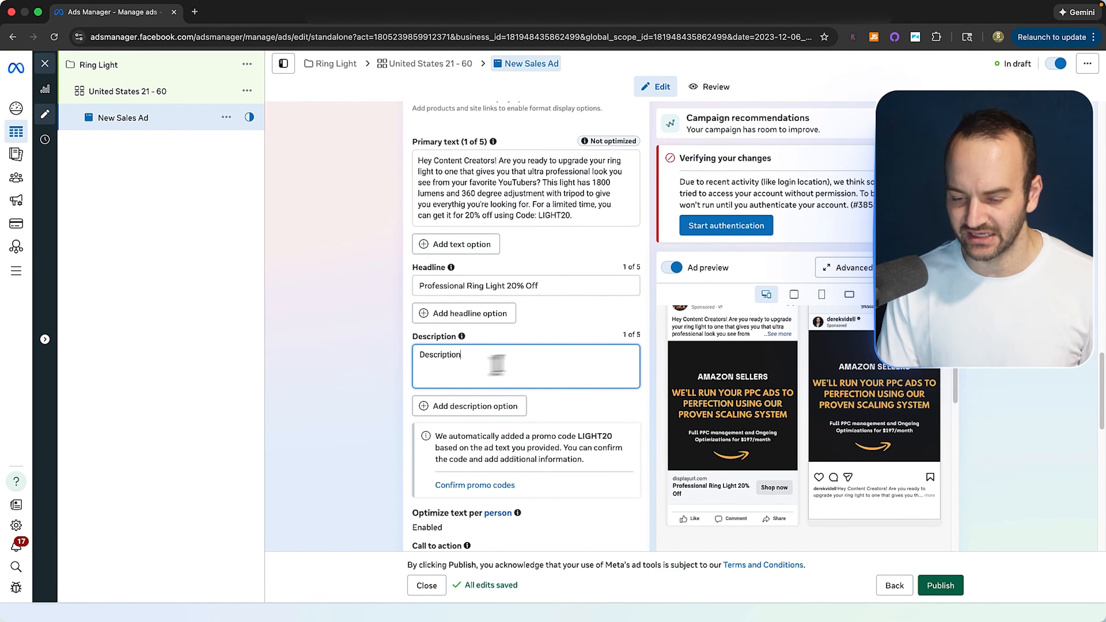
{"action": "left_click", "coordinate": [563, 287]}
{"action": "key", "text": "BackSpace"}
{"action": "key", "text": "BackSpace"}
{"action": "key", "text": "BackSpace"}
{"action": "key", "text": "BackSpace"}
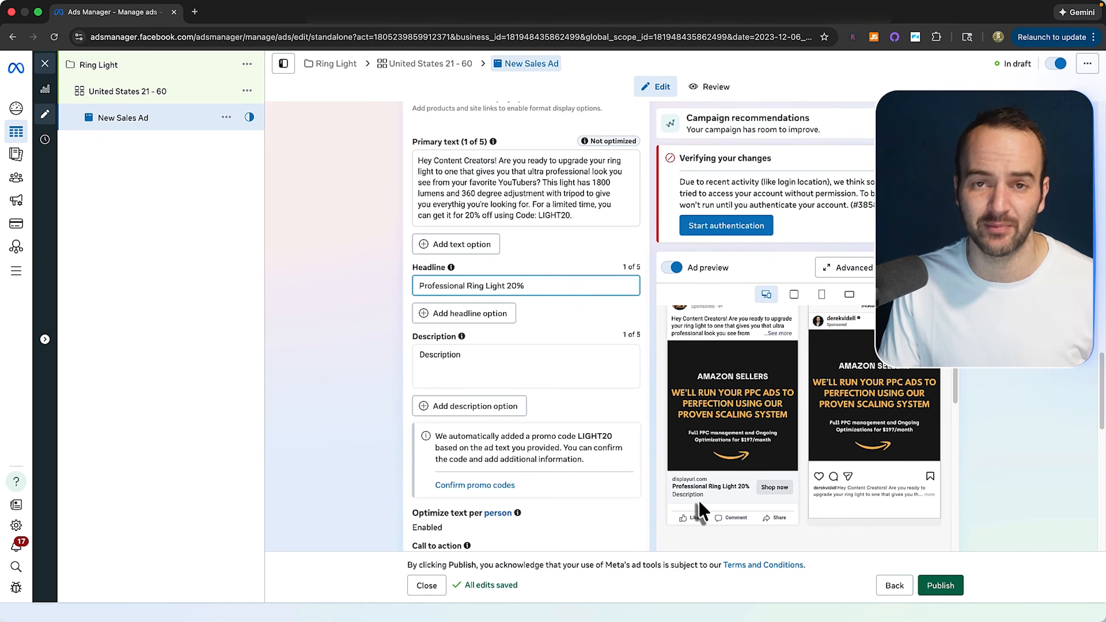
Try "$49", "Free Shipping" and "Made in America" in turn as the ad's description.
{"action": "left_click_drag", "start_coordinate": [479, 357], "coordinate": [334, 359]}
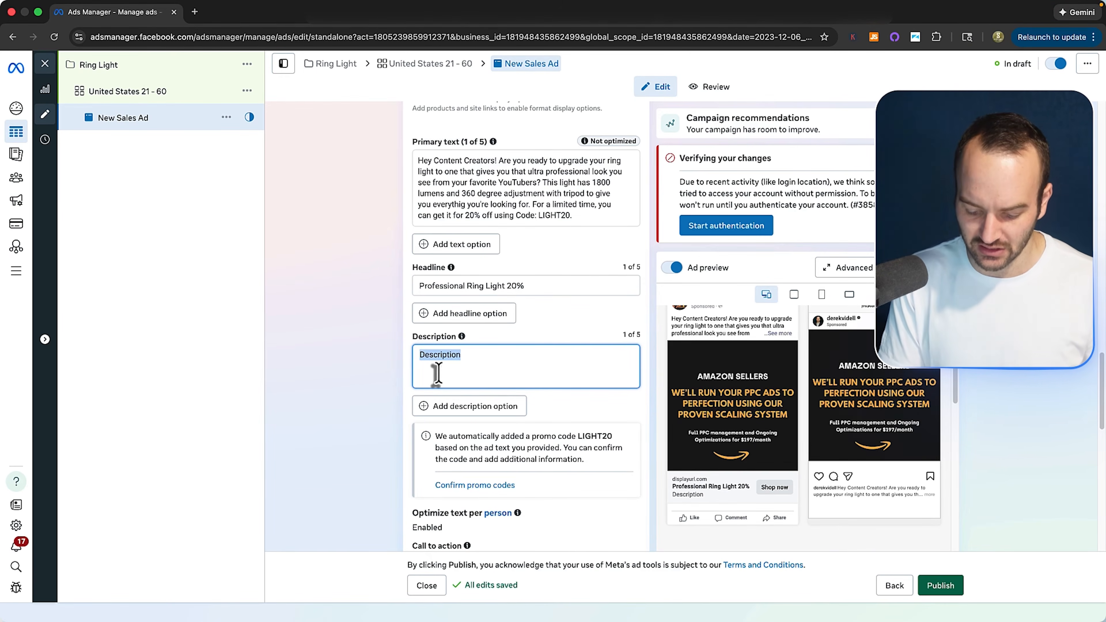
{"action": "type", "text": "$49"}
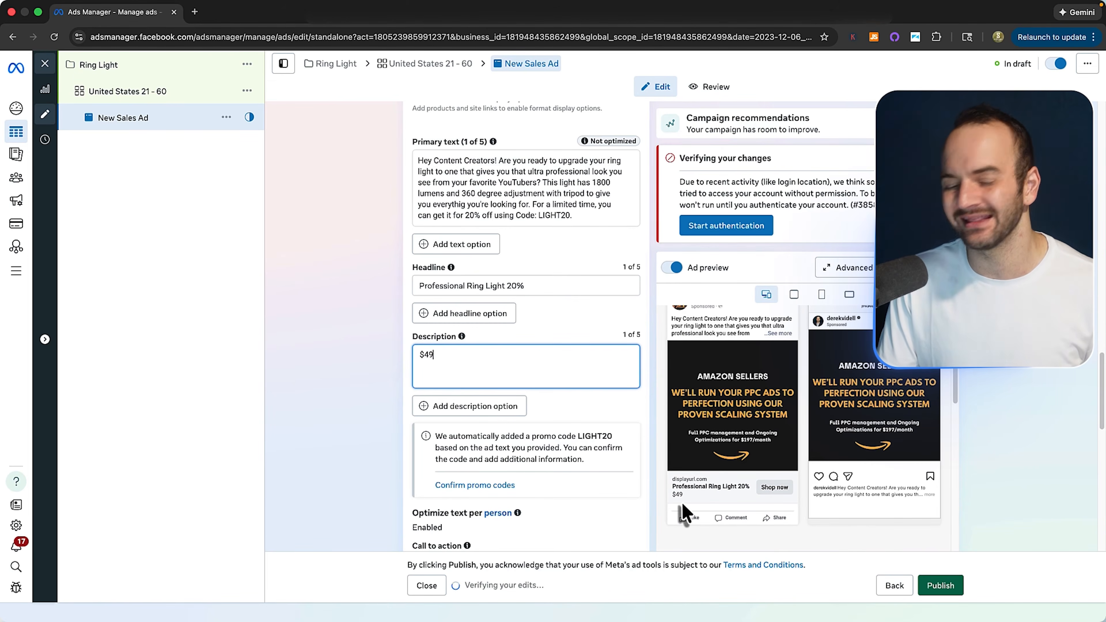
{"action": "left_click_drag", "start_coordinate": [471, 361], "coordinate": [365, 355]}
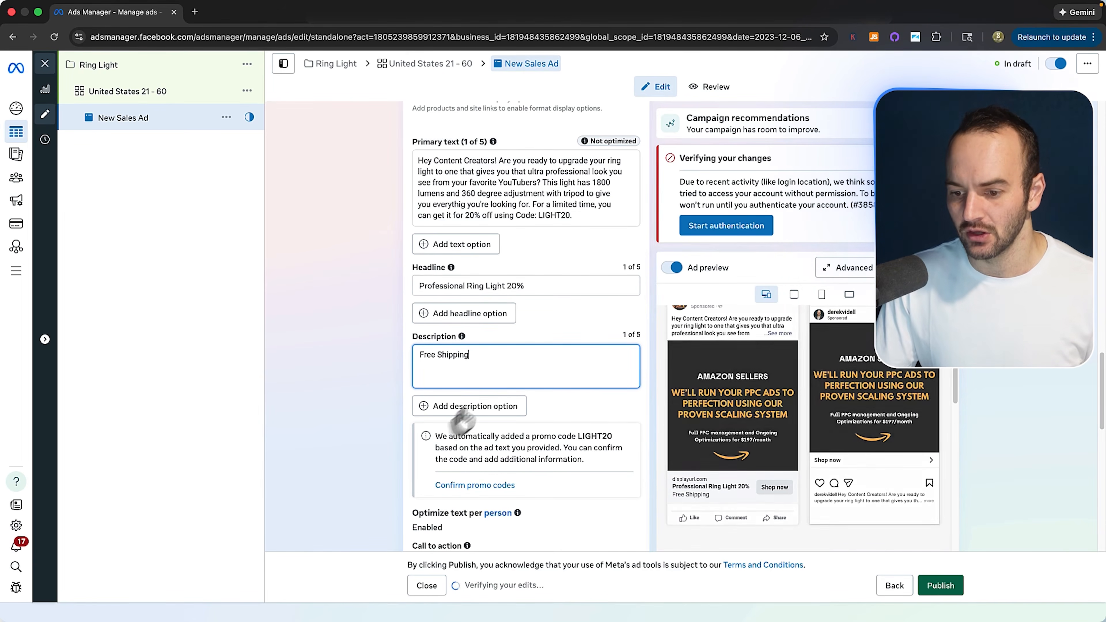
{"action": "left_click_drag", "start_coordinate": [494, 361], "coordinate": [368, 348]}
{"action": "type", "text": "Made"}
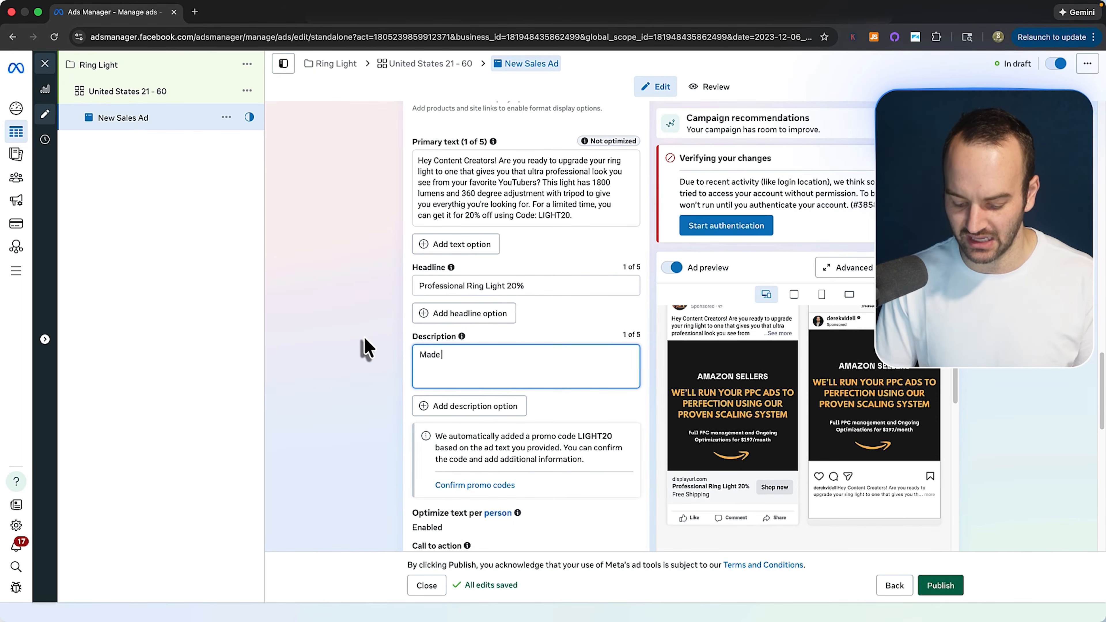
{"action": "type", "text": " in America"}
Replace the ad's description with "4.76 / 5 Stars".
{"action": "key", "text": "super+a"}
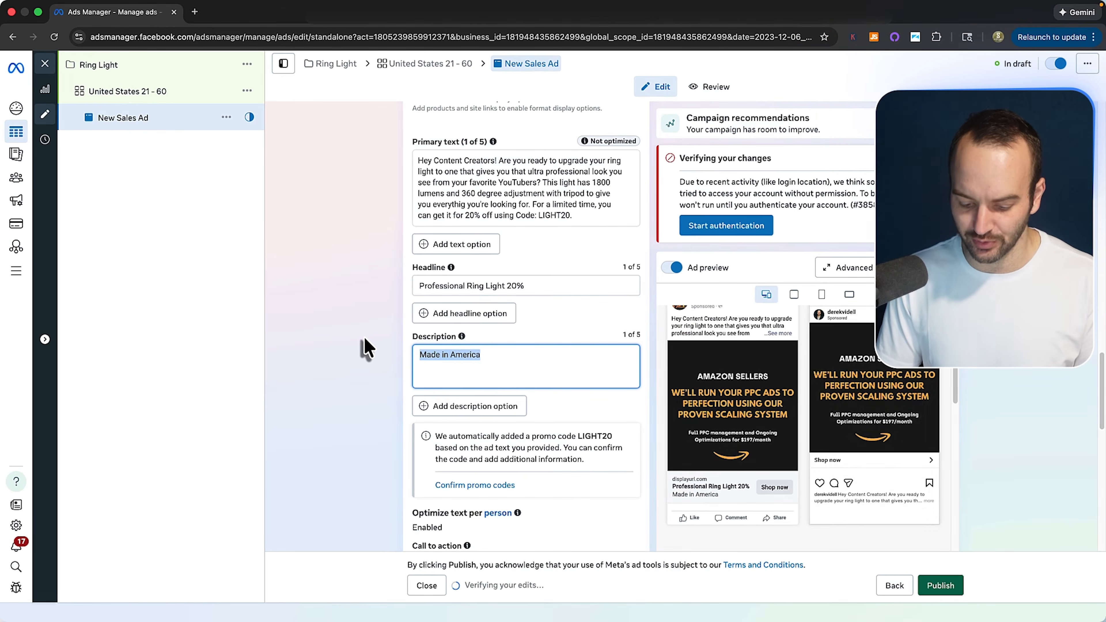
{"action": "type", "text": "4.7"}
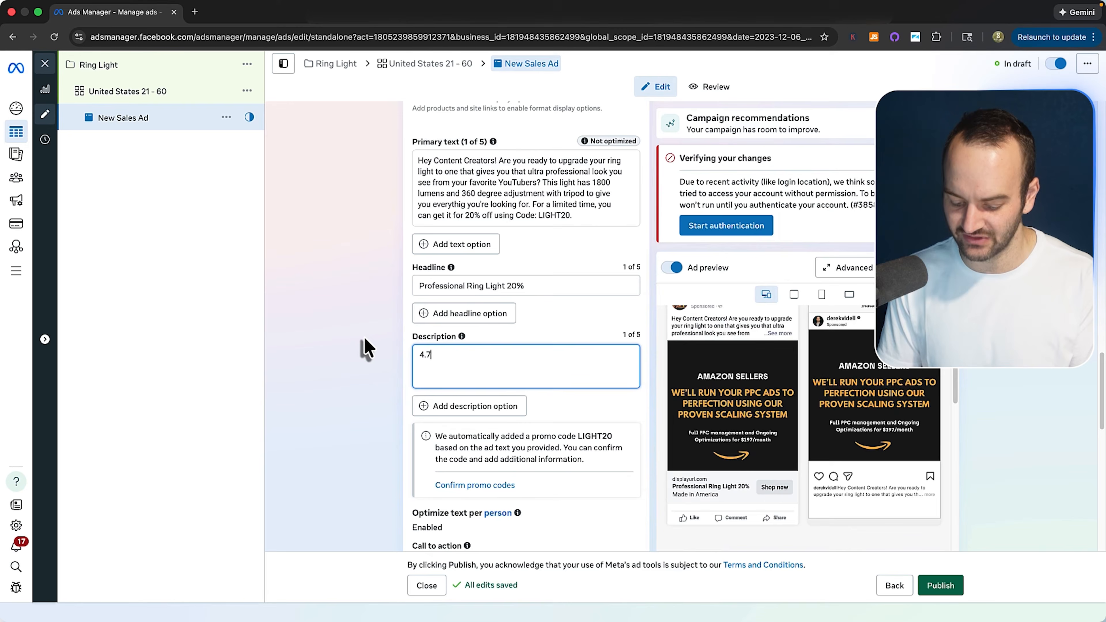
{"action": "type", "text": "6 / 5 Stars"}
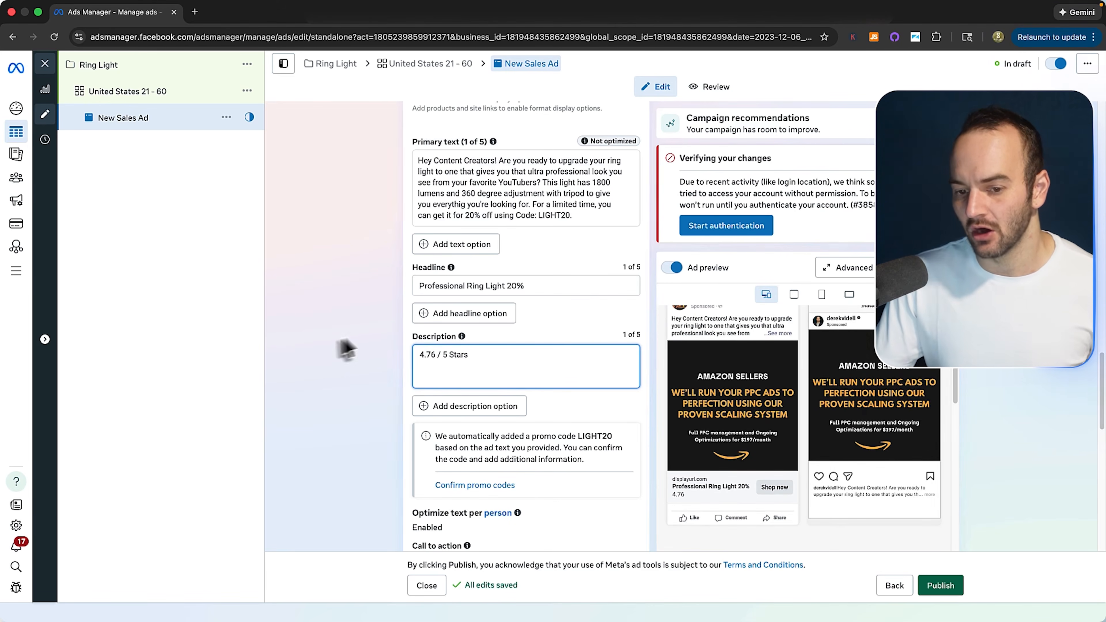
{"action": "left_click", "coordinate": [301, 367]}
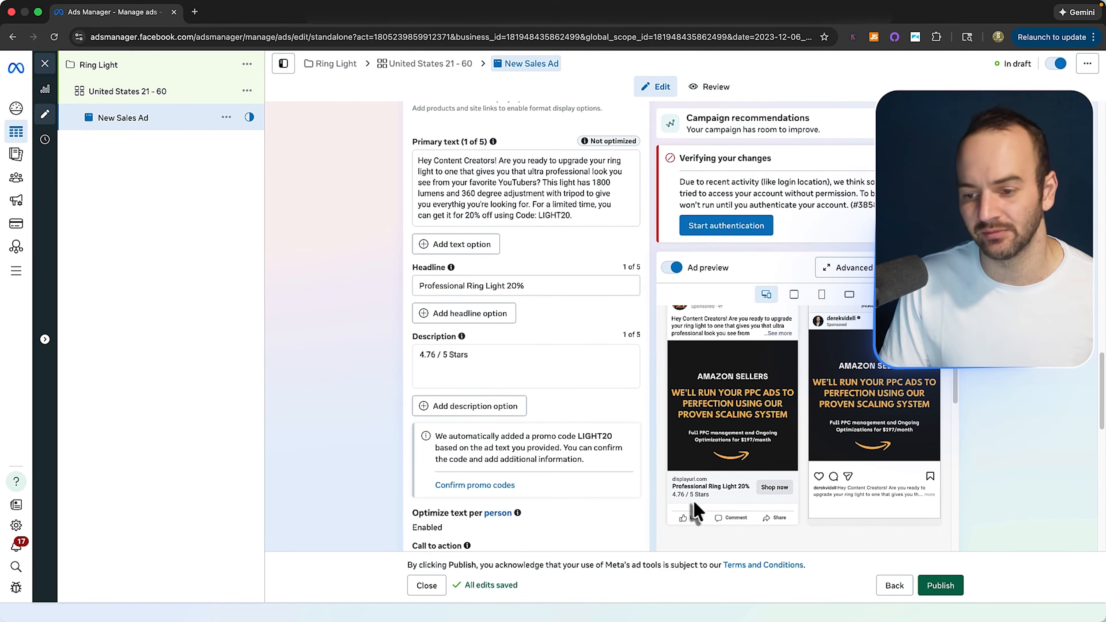
Review the ad preview and the sales ad's creative setup, media, enhancements, creative testing, languages and tracking settings.
{"action": "scroll", "coordinate": [673, 512], "scroll_direction": "up", "scroll_amount": 1}
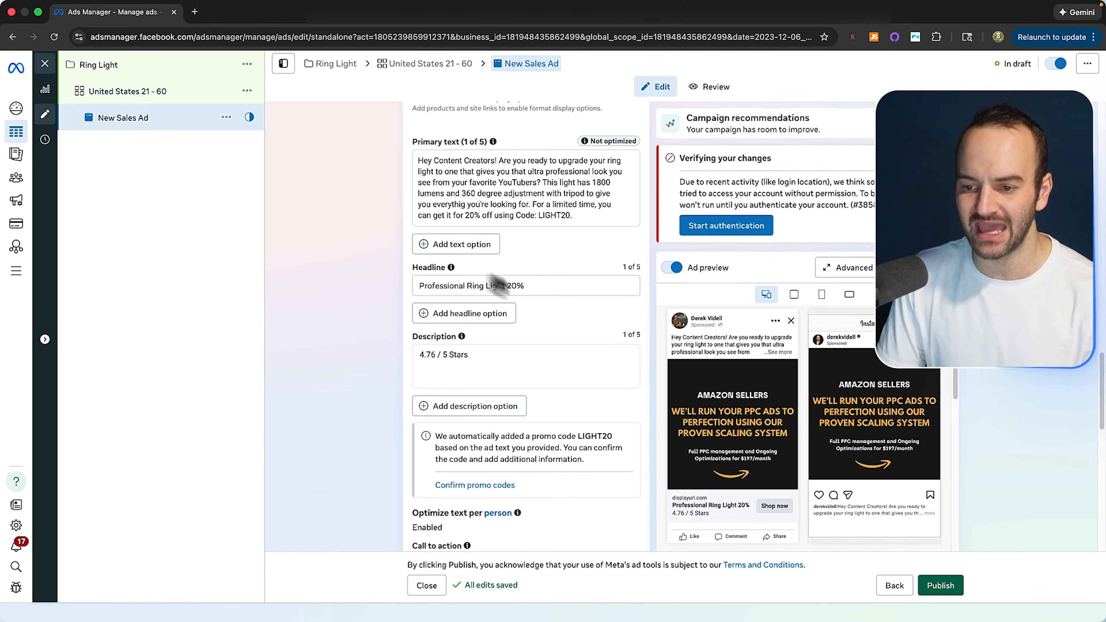
{"action": "scroll", "coordinate": [523, 399], "scroll_direction": "down", "scroll_amount": 6}
{"action": "scroll", "coordinate": [527, 407], "scroll_direction": "up", "scroll_amount": 8}
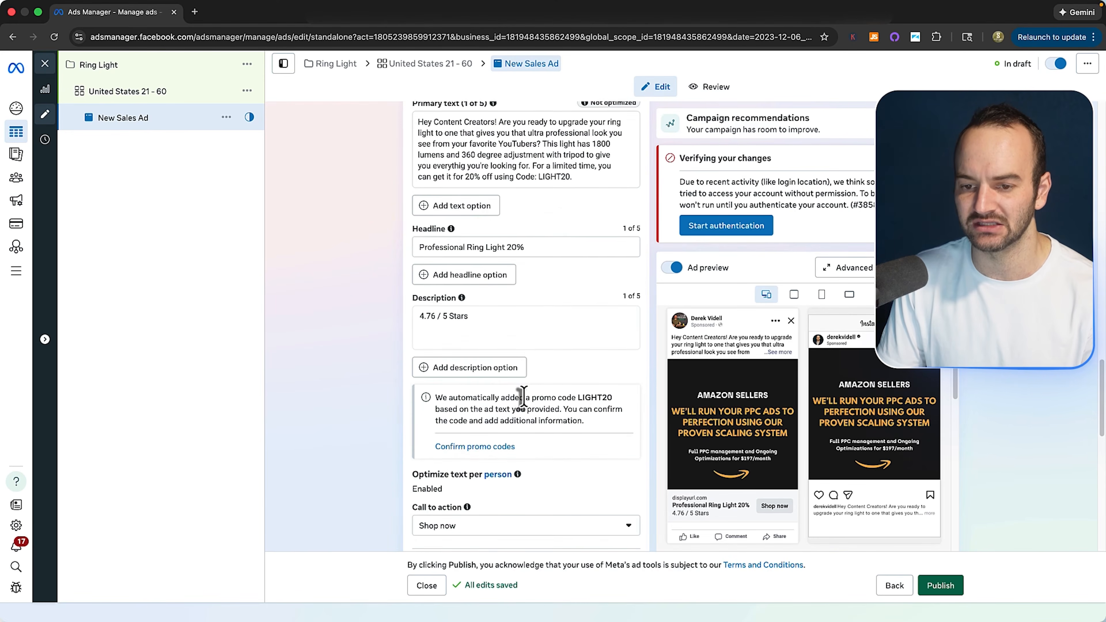
{"action": "scroll", "coordinate": [527, 407], "scroll_direction": "up", "scroll_amount": 8}
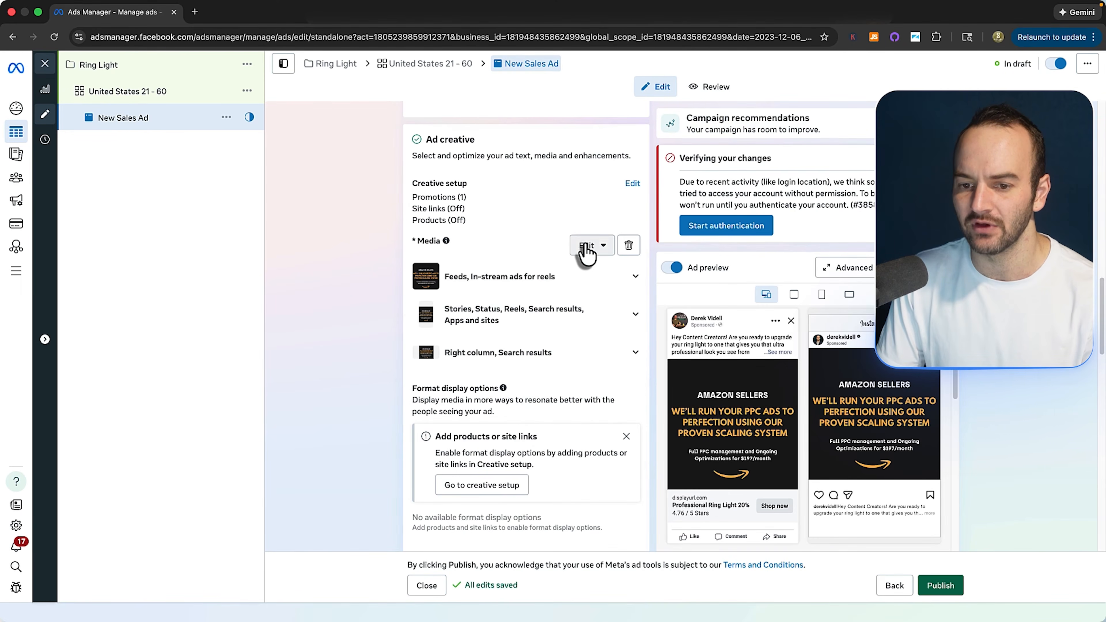
{"action": "scroll", "coordinate": [579, 279], "scroll_direction": "down", "scroll_amount": 12}
{"action": "scroll", "coordinate": [569, 313], "scroll_direction": "down", "scroll_amount": 10}
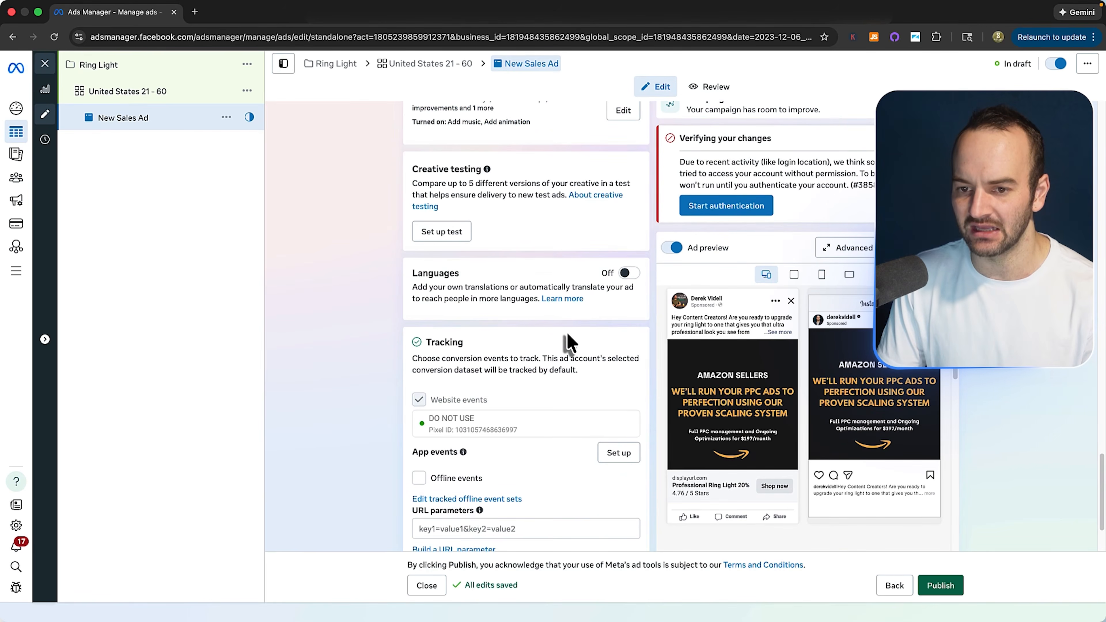
{"action": "scroll", "coordinate": [568, 342], "scroll_direction": "down", "scroll_amount": 3}
{"action": "scroll", "coordinate": [568, 342], "scroll_direction": "up", "scroll_amount": 6}
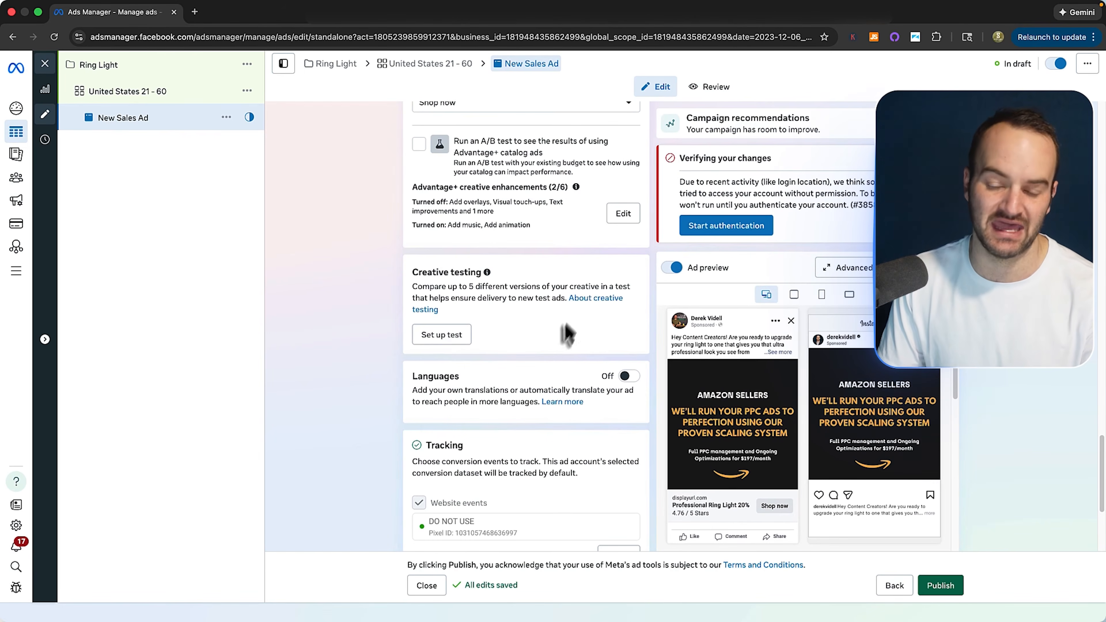
Review the ad's Advantage+ creative enhancements and placement previews, including overlays, visual touch-ups, music, text improvements and animation.
{"action": "scroll", "coordinate": [601, 283], "scroll_direction": "up", "scroll_amount": 1}
{"action": "left_click", "coordinate": [631, 238]}
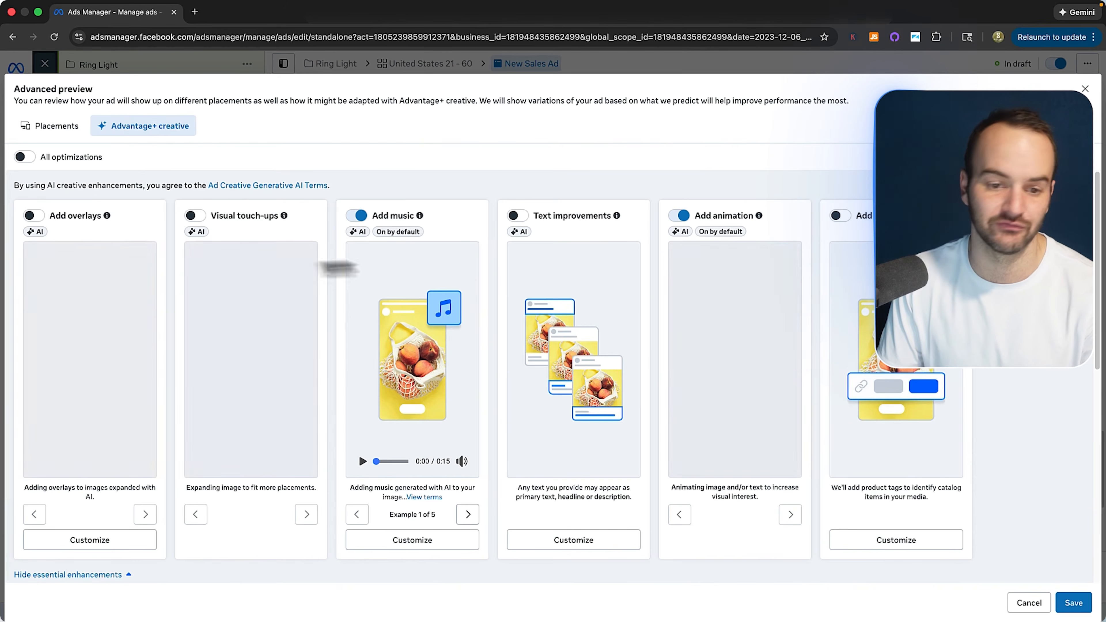
{"action": "scroll", "coordinate": [76, 151], "scroll_direction": "down", "scroll_amount": 4}
{"action": "scroll", "coordinate": [76, 150], "scroll_direction": "up", "scroll_amount": 4}
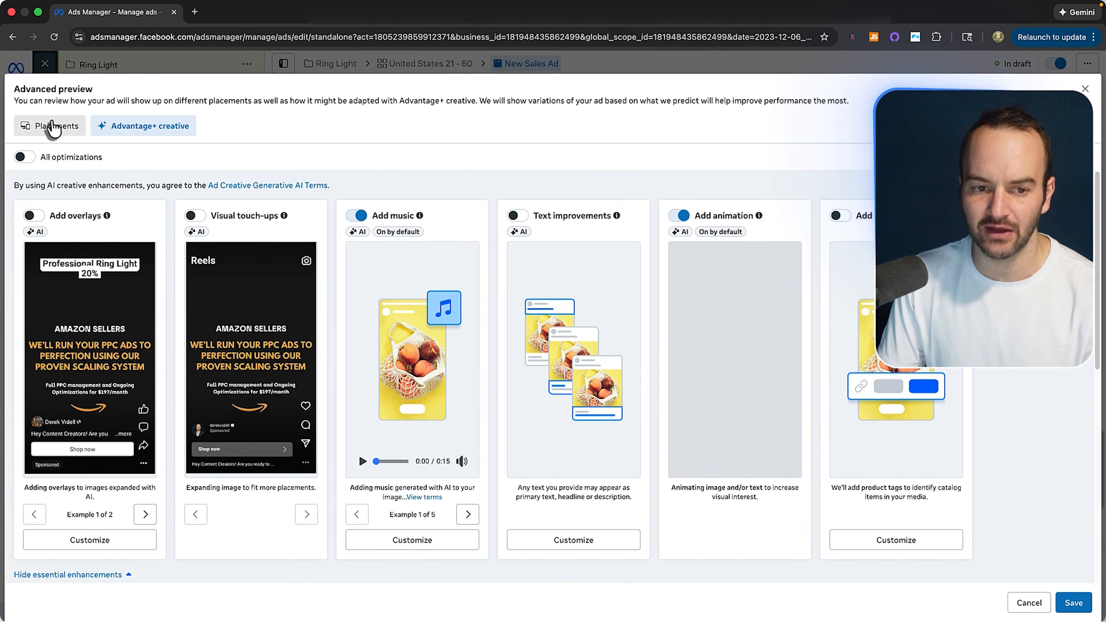
{"action": "left_click", "coordinate": [51, 125]}
{"action": "left_click", "coordinate": [144, 125]}
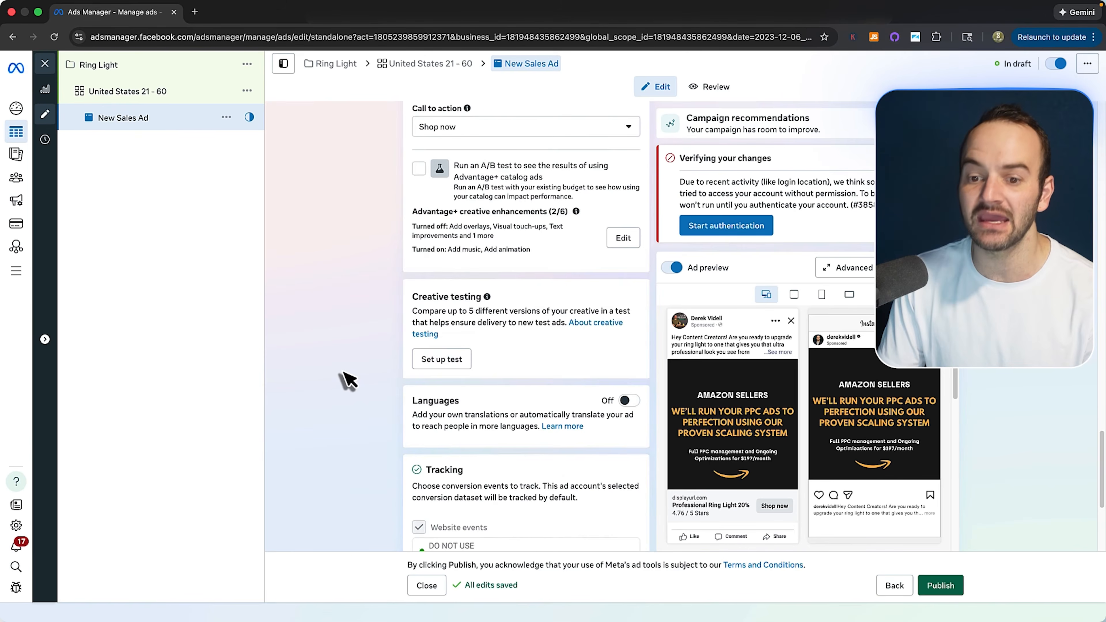
{"action": "scroll", "coordinate": [348, 378], "scroll_direction": "up", "scroll_amount": 2}
{"action": "scroll", "coordinate": [554, 368], "scroll_direction": "up", "scroll_amount": 1}
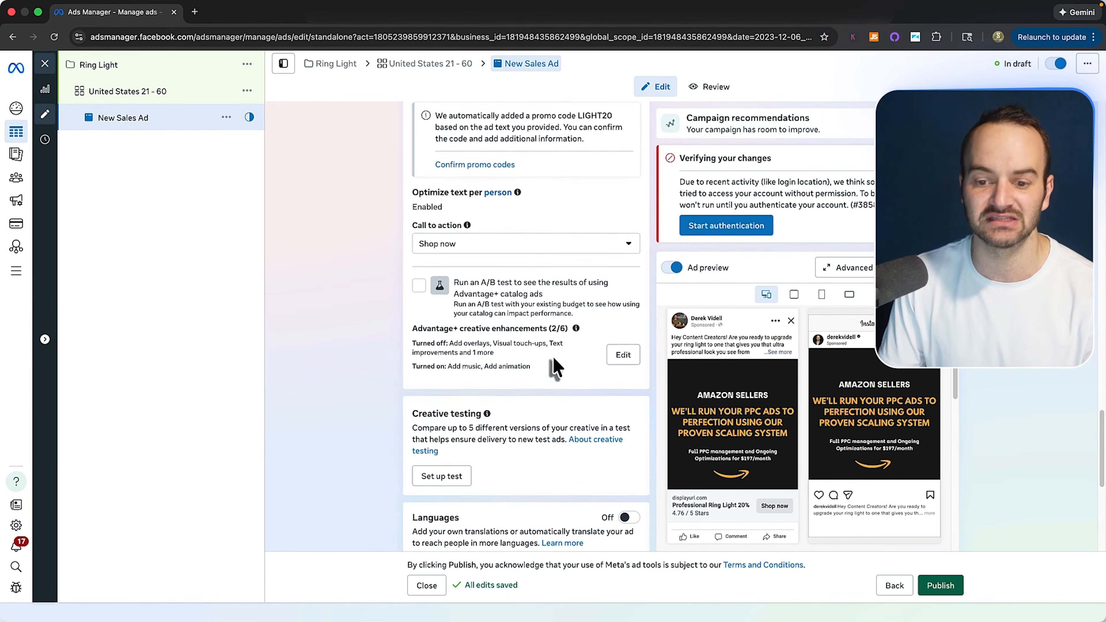
{"action": "scroll", "coordinate": [516, 372], "scroll_direction": "up", "scroll_amount": 6}
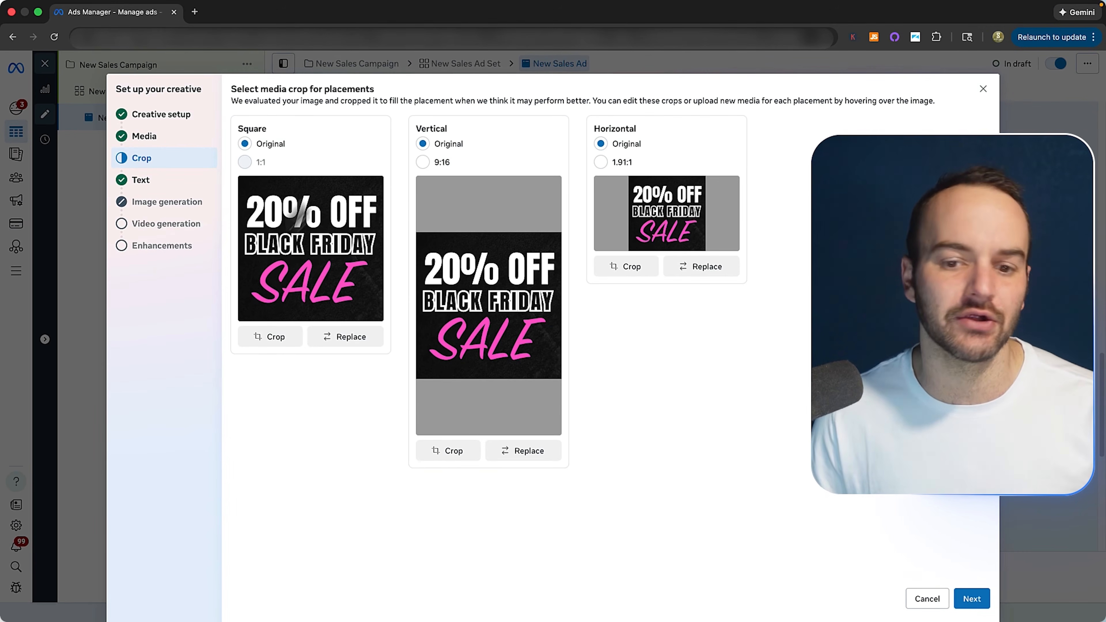
Open AI image generation, try the Black Friday images of the bottle row and the smiling woman, and deselect both.
{"action": "left_click", "coordinate": [137, 207]}
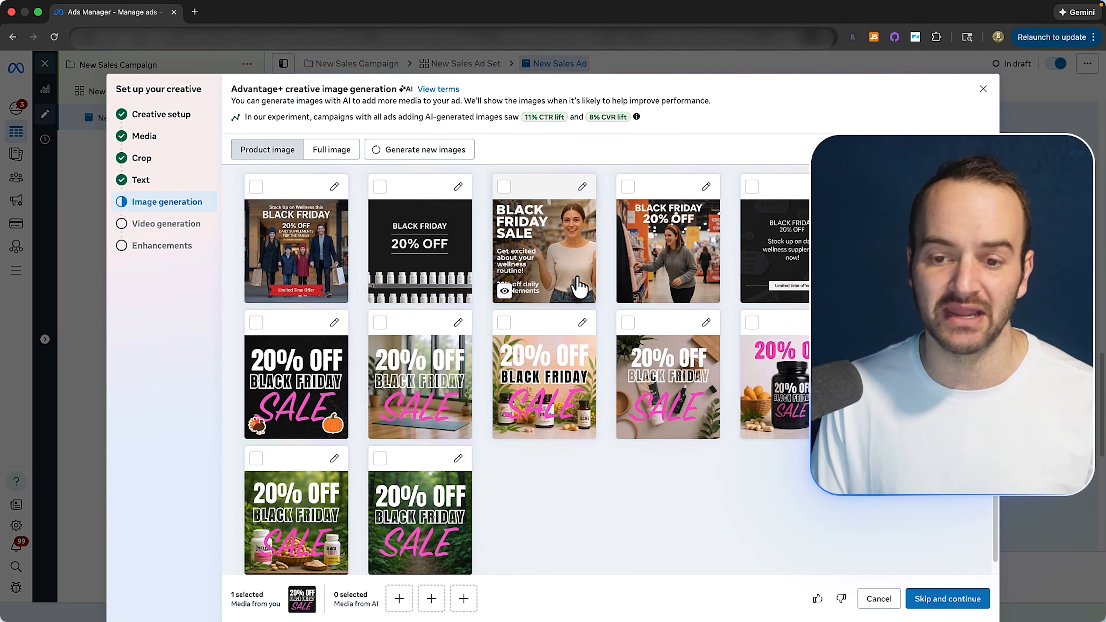
{"action": "left_click", "coordinate": [420, 246]}
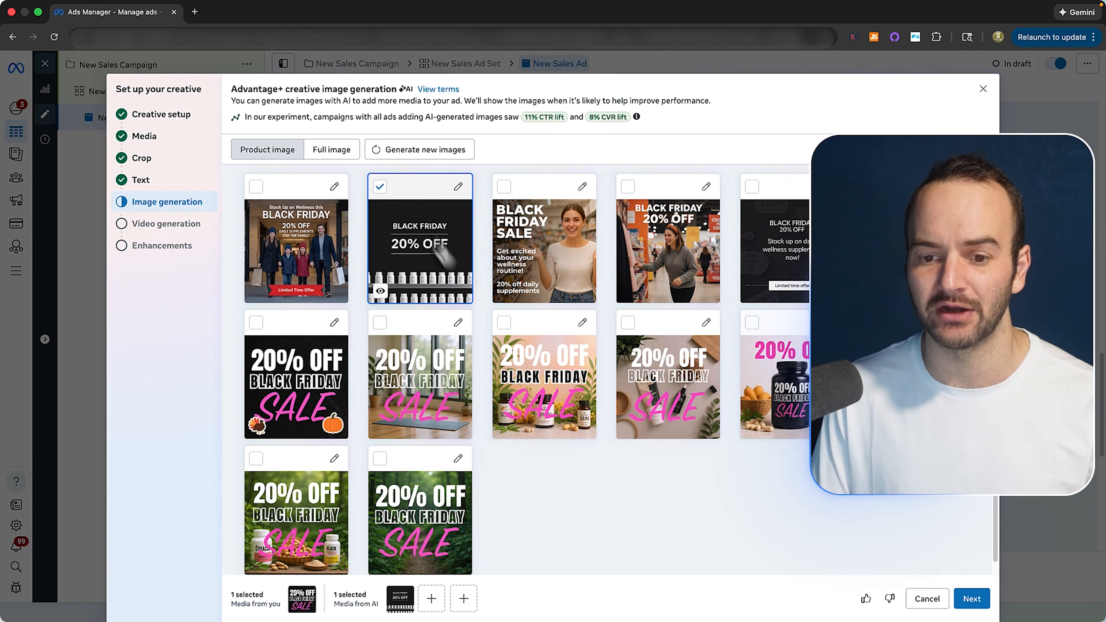
{"action": "left_click", "coordinate": [558, 257]}
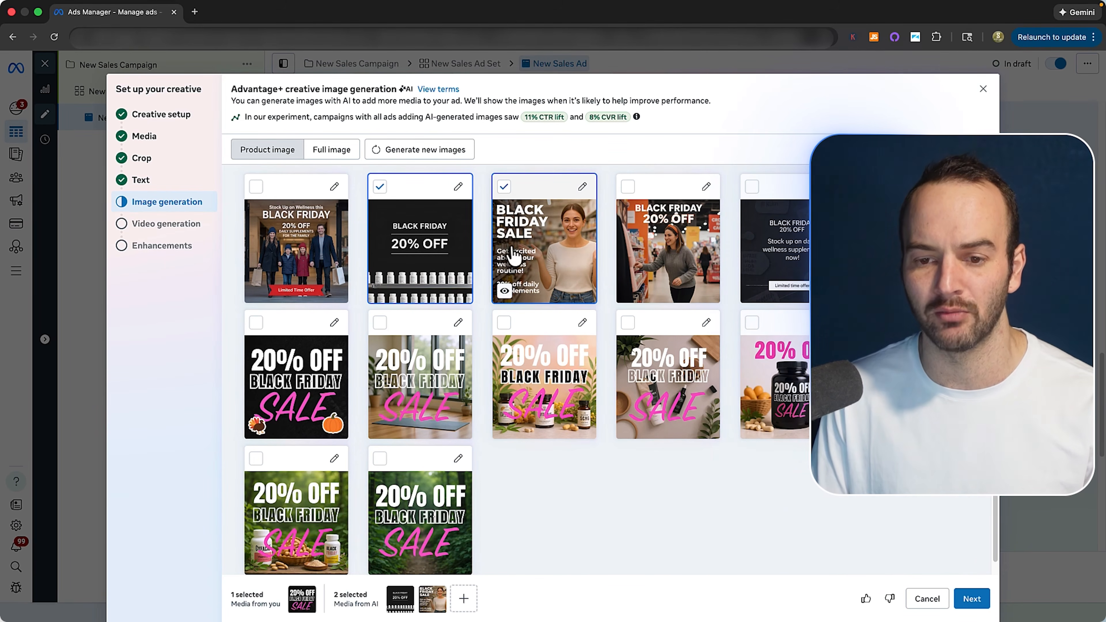
{"action": "left_click", "coordinate": [513, 257]}
{"action": "left_click", "coordinate": [377, 191]}
{"action": "scroll", "coordinate": [873, 320], "scroll_direction": "down", "scroll_amount": 1}
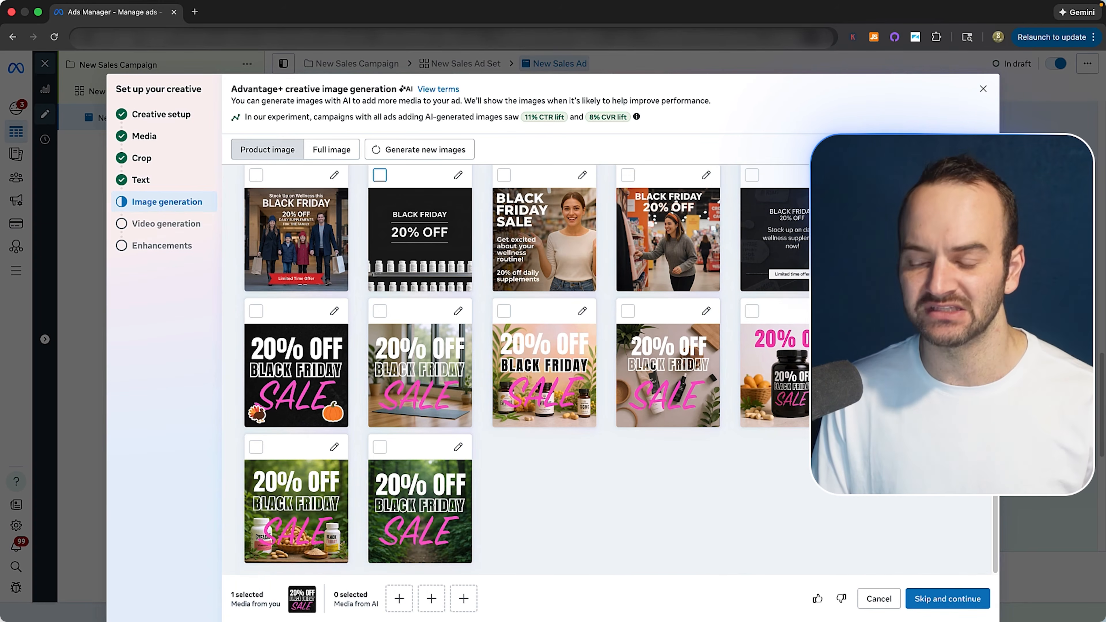
Try further generated images, including the orange 20% OFF Black Friday one, as AI media and deselect each.
{"action": "left_click", "coordinate": [876, 312]}
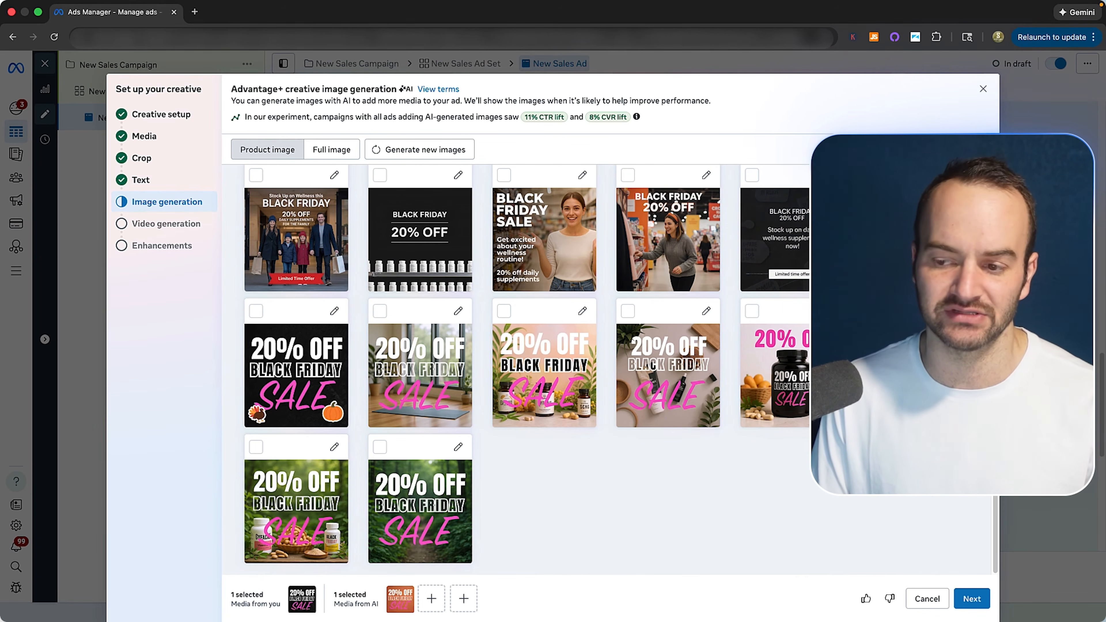
{"action": "left_click", "coordinate": [875, 312]}
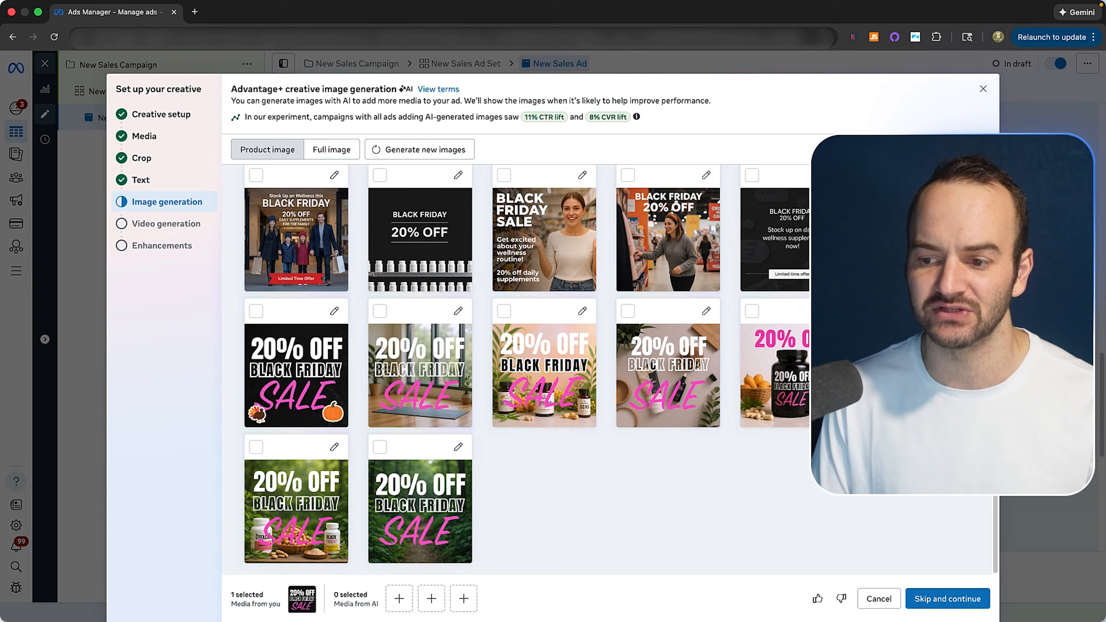
{"action": "left_click", "coordinate": [876, 176]}
{"action": "left_click", "coordinate": [794, 384]}
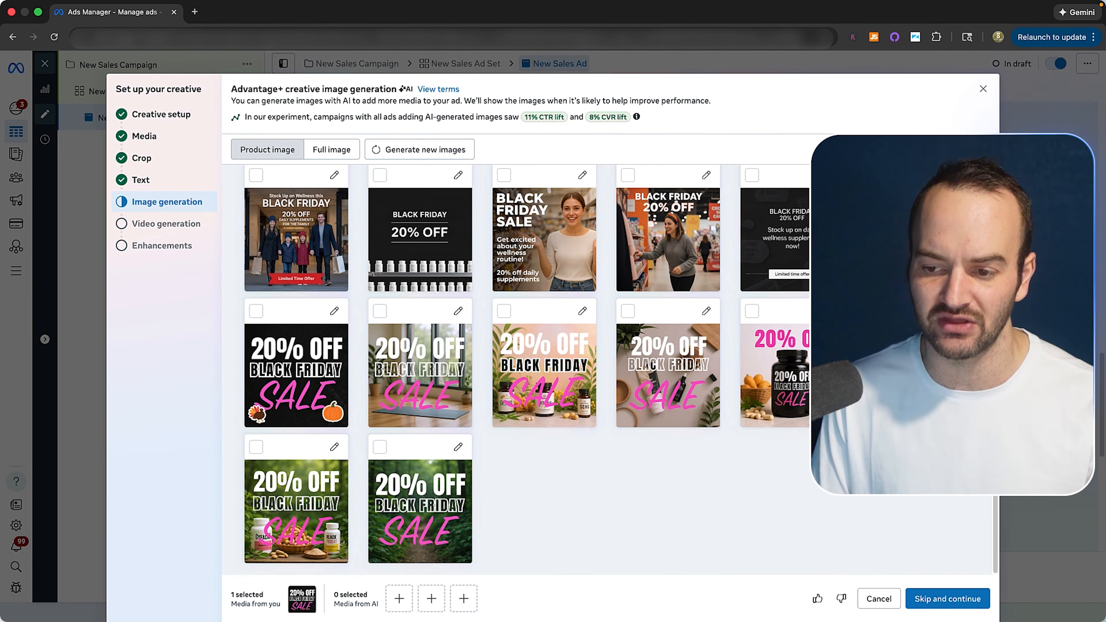
{"action": "left_click", "coordinate": [793, 383]}
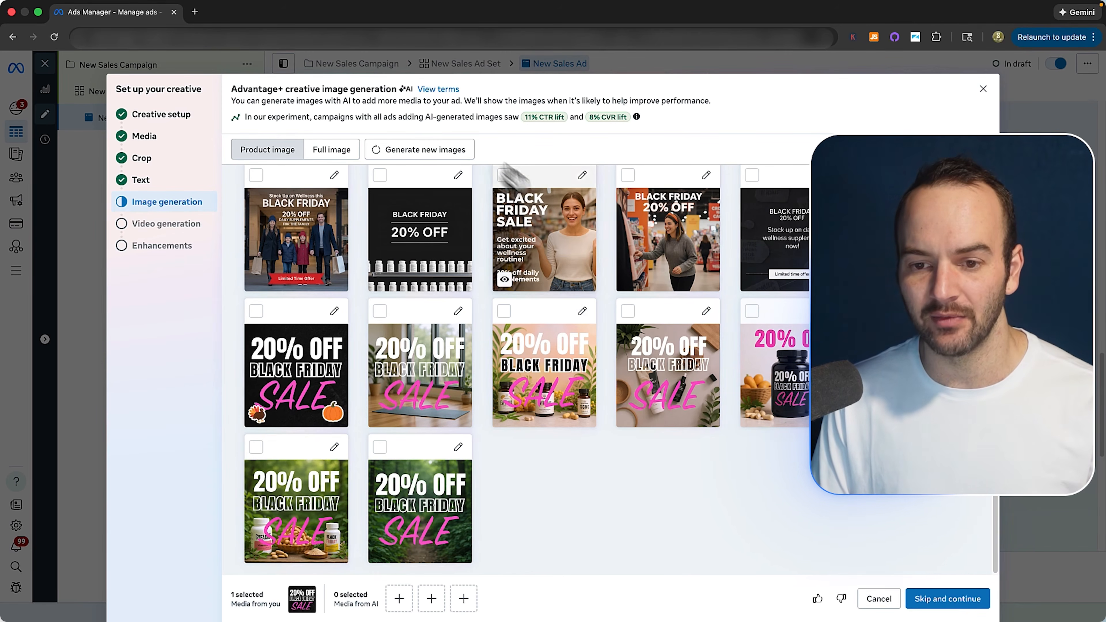
Generate a new set of product images and continue to video generation without adding any of them.
{"action": "left_click", "coordinate": [448, 155]}
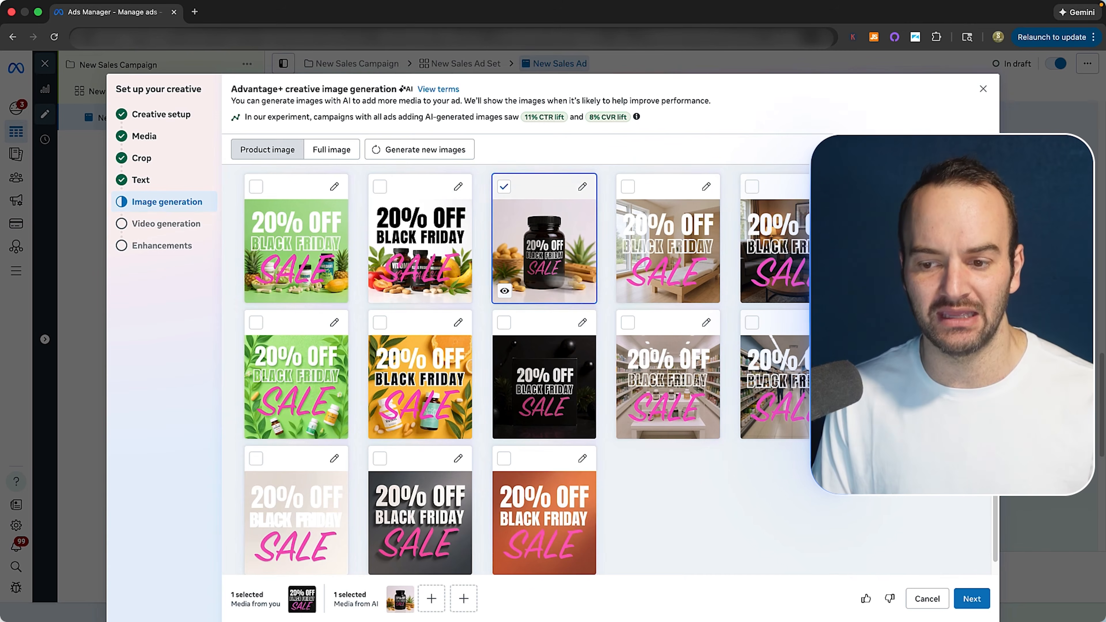
{"action": "left_click", "coordinate": [534, 267]}
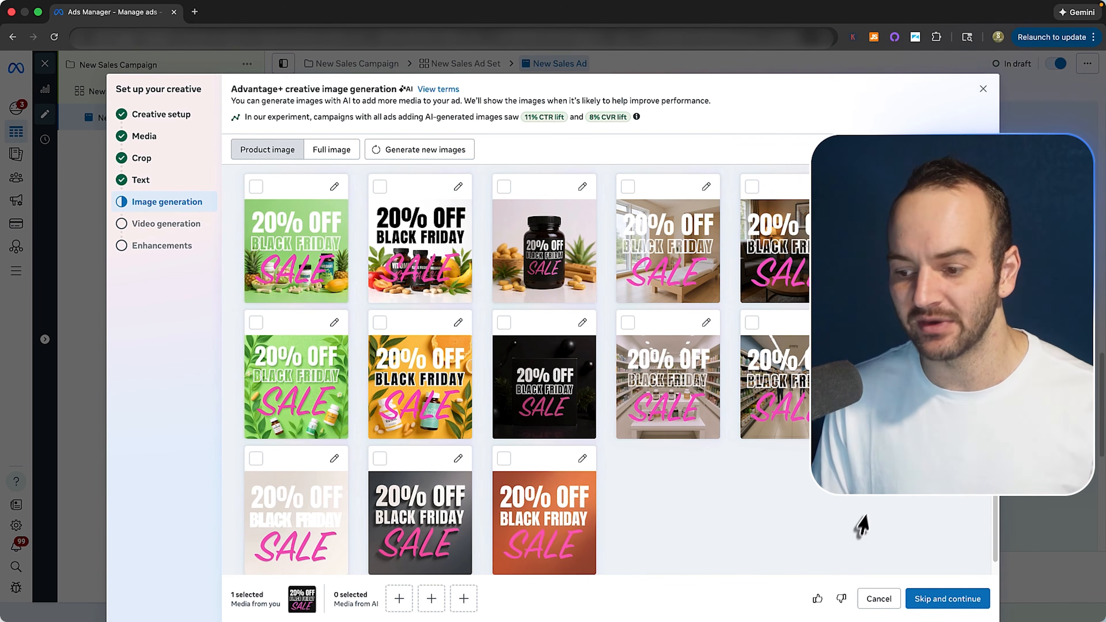
{"action": "left_click", "coordinate": [932, 600]}
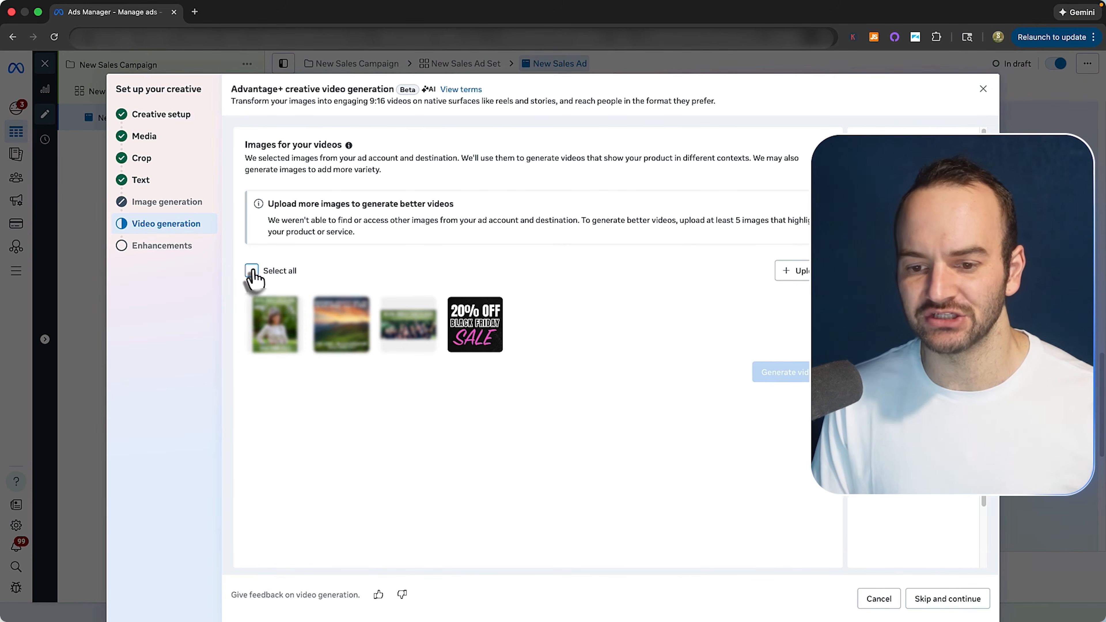
Generate an Advantage+ creative video from the 20% OFF Black Friday Sale image only.
{"action": "mouse_move", "coordinate": [479, 318]}
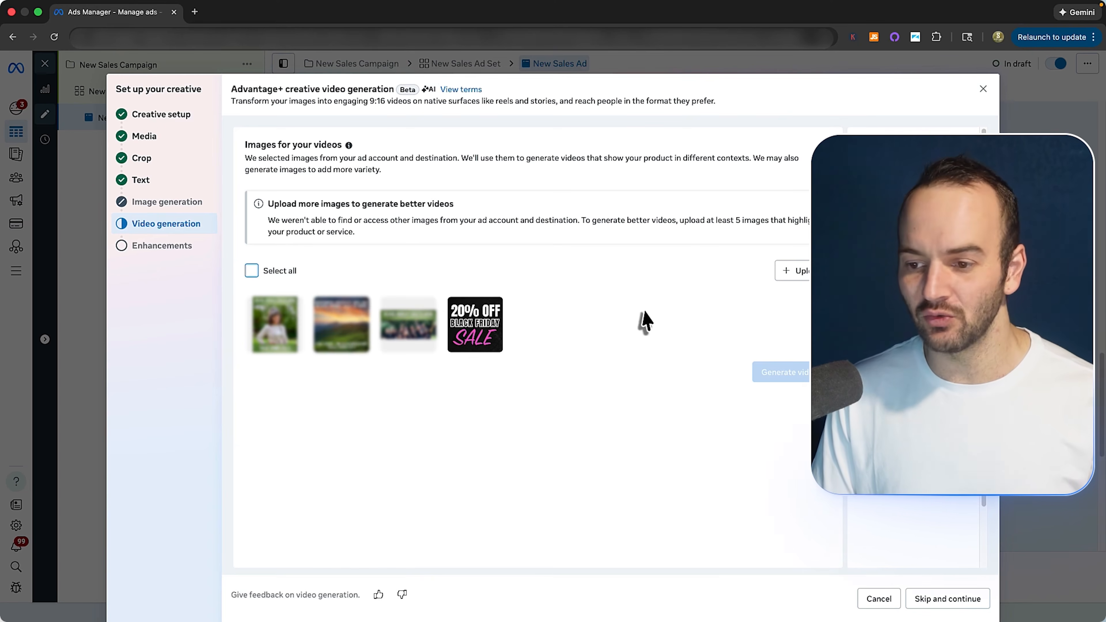
{"action": "left_click", "coordinate": [458, 336]}
{"action": "left_click", "coordinate": [782, 374]}
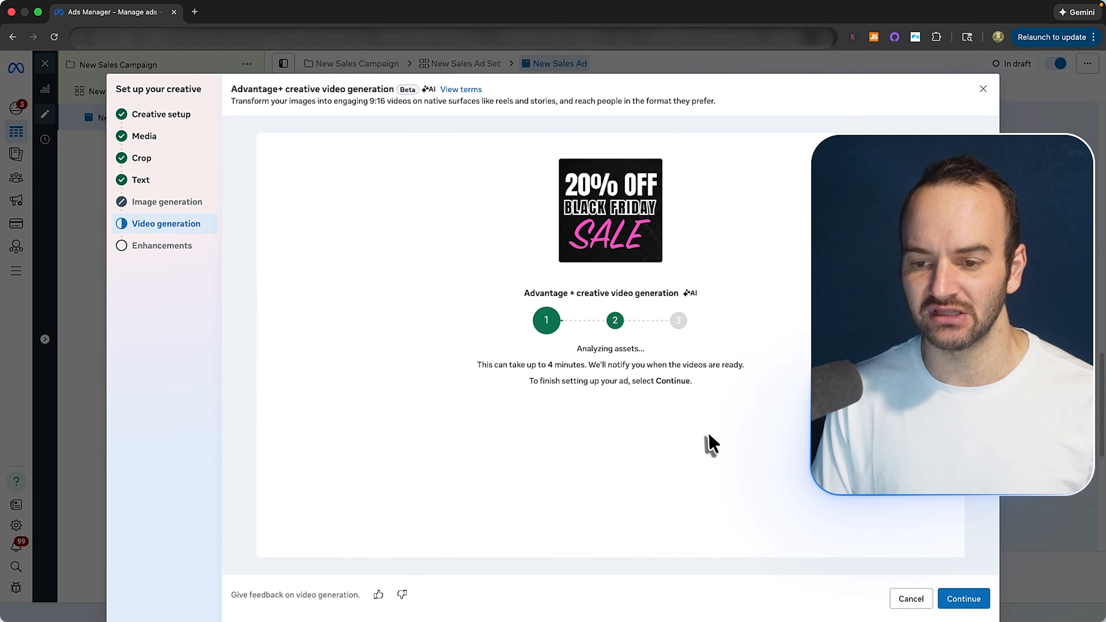
{"action": "left_click_drag", "start_coordinate": [499, 364], "coordinate": [606, 364]}
{"action": "left_click", "coordinate": [577, 380]}
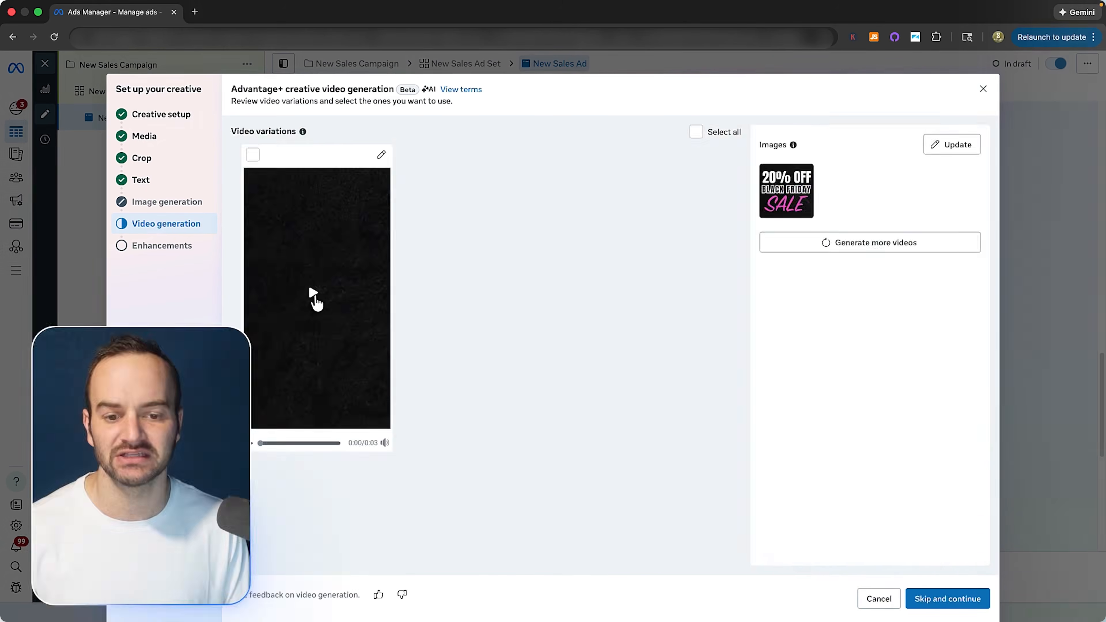
Play the generated video variation and examine its music, Clip 1 text overlay and font options in the variant editor.
{"action": "left_click", "coordinate": [313, 294]}
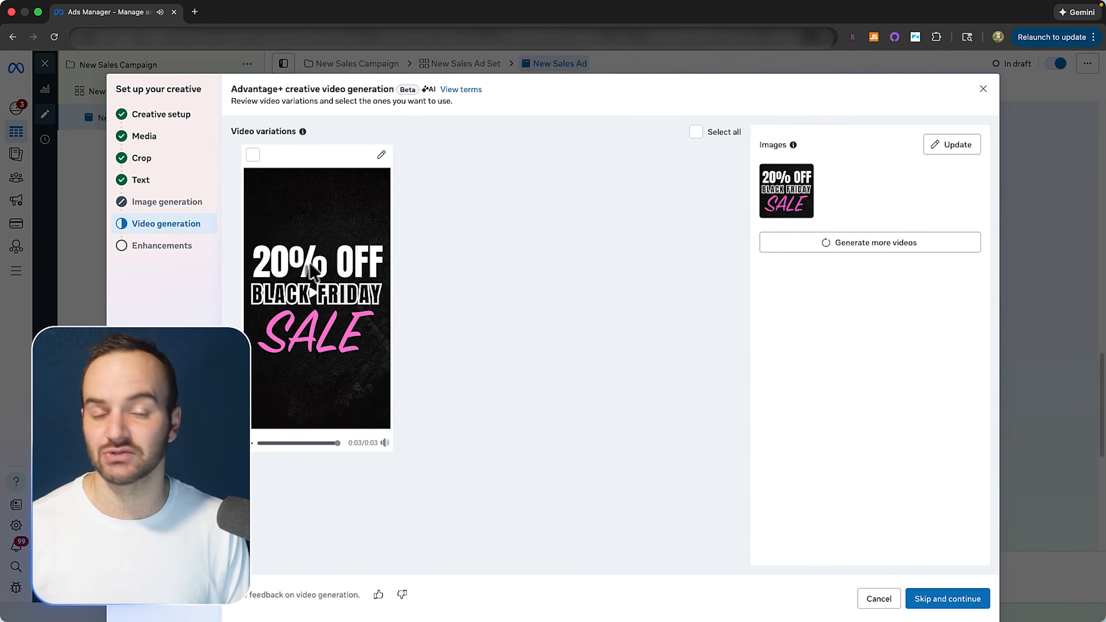
{"action": "left_click", "coordinate": [382, 155]}
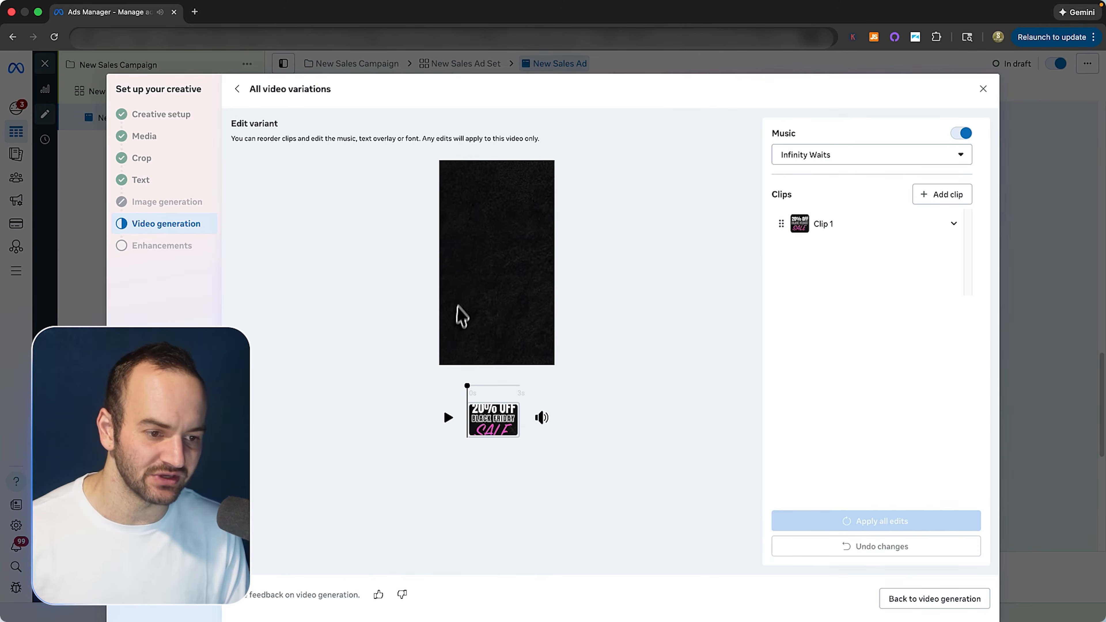
{"action": "left_click", "coordinate": [823, 227]}
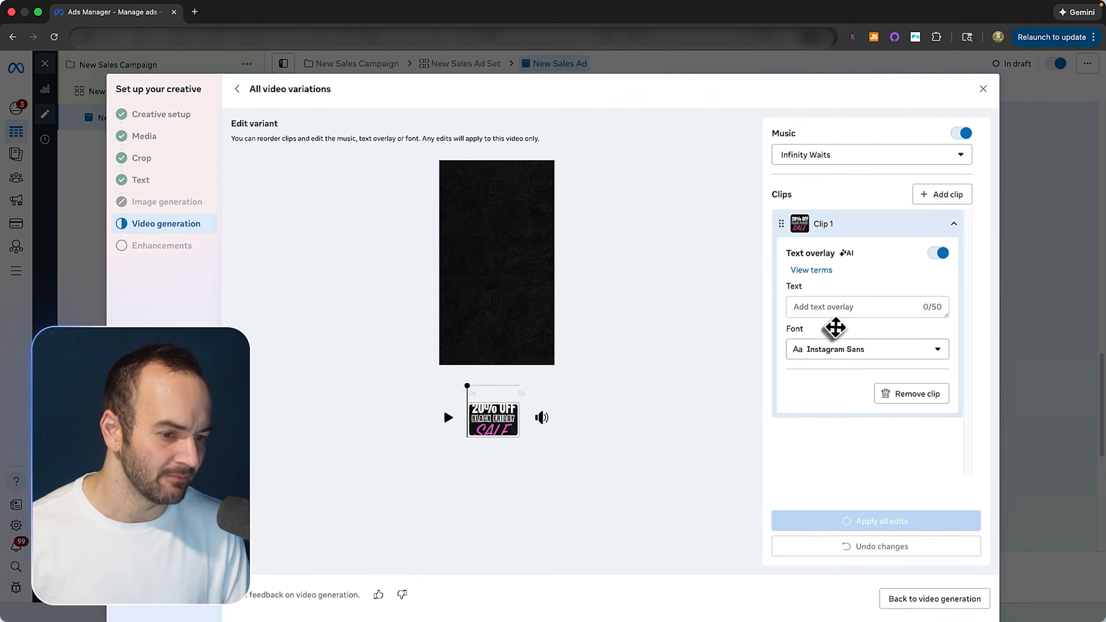
{"action": "left_click", "coordinate": [839, 351]}
{"action": "left_click", "coordinate": [808, 261]}
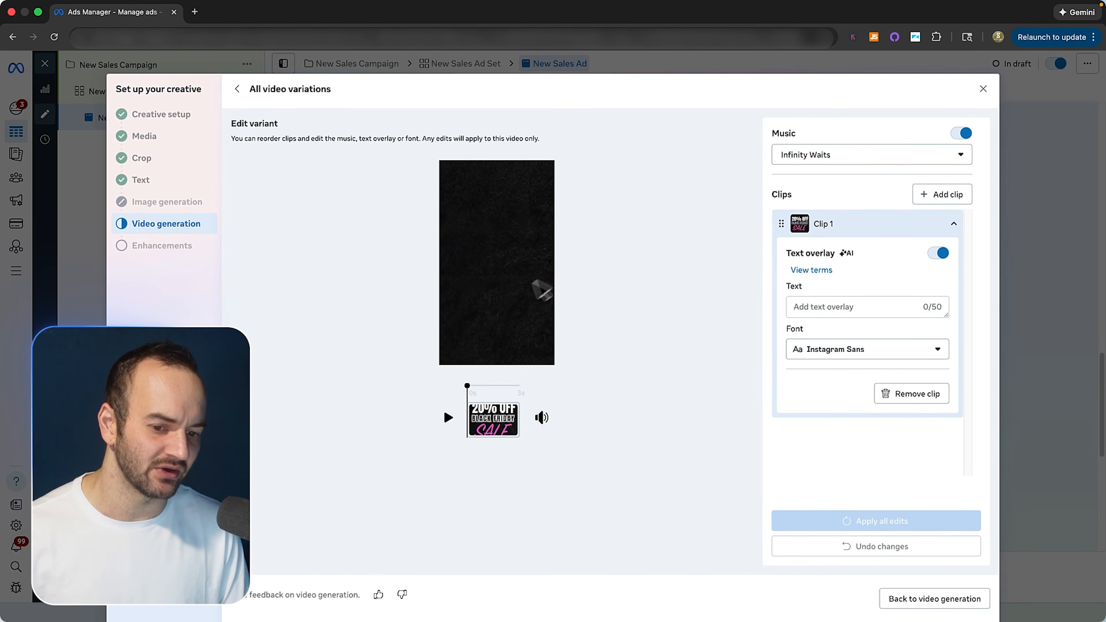
{"action": "left_click", "coordinate": [447, 418]}
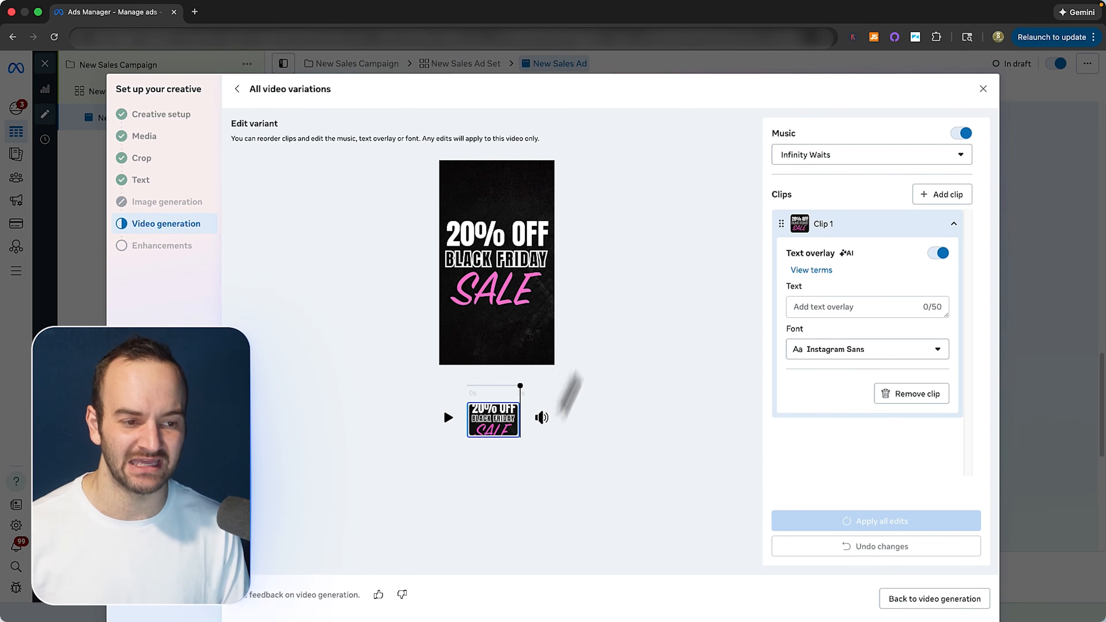
{"action": "left_click", "coordinate": [236, 89]}
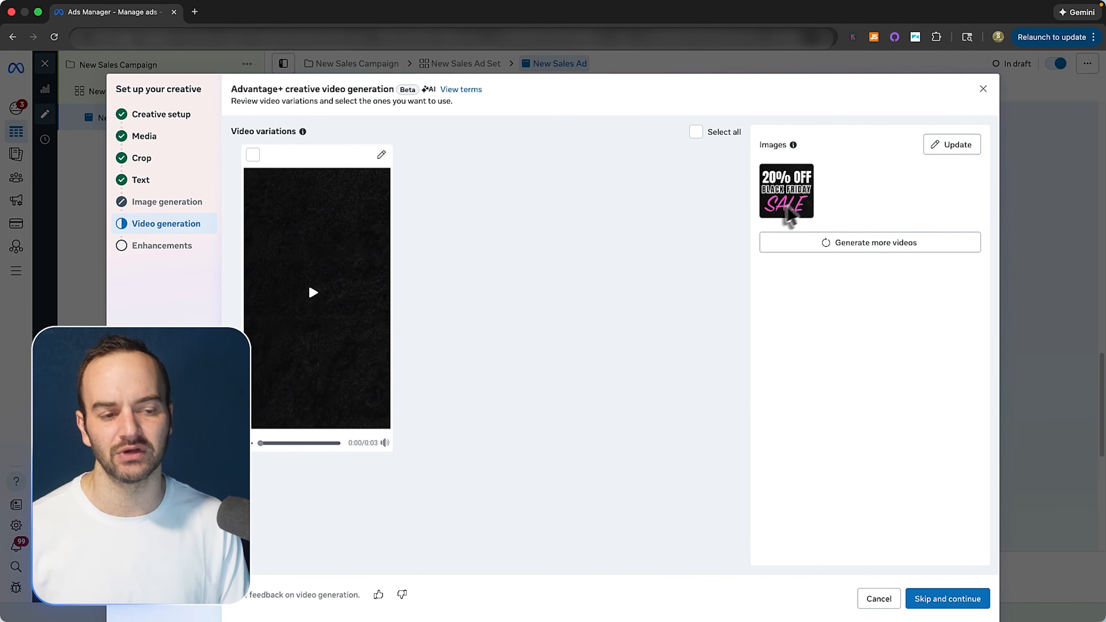
{"action": "left_click", "coordinate": [318, 301]}
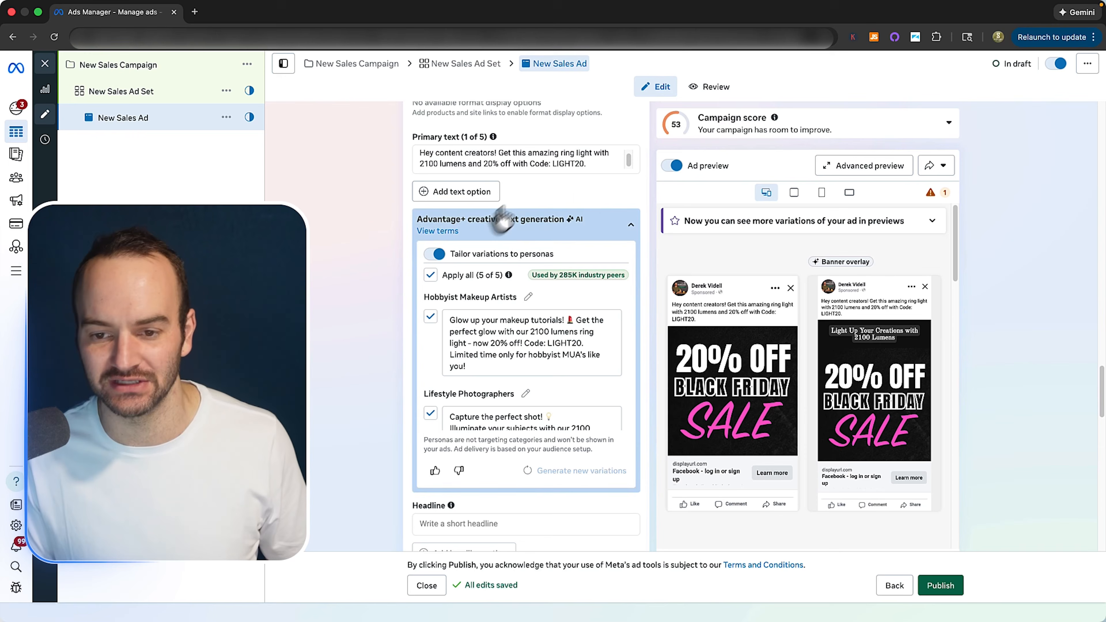
Turn off tailoring variations to personas for the primary text and read through the generated text variations.
{"action": "left_click_drag", "start_coordinate": [444, 153], "coordinate": [596, 166]}
{"action": "left_click", "coordinate": [597, 166]}
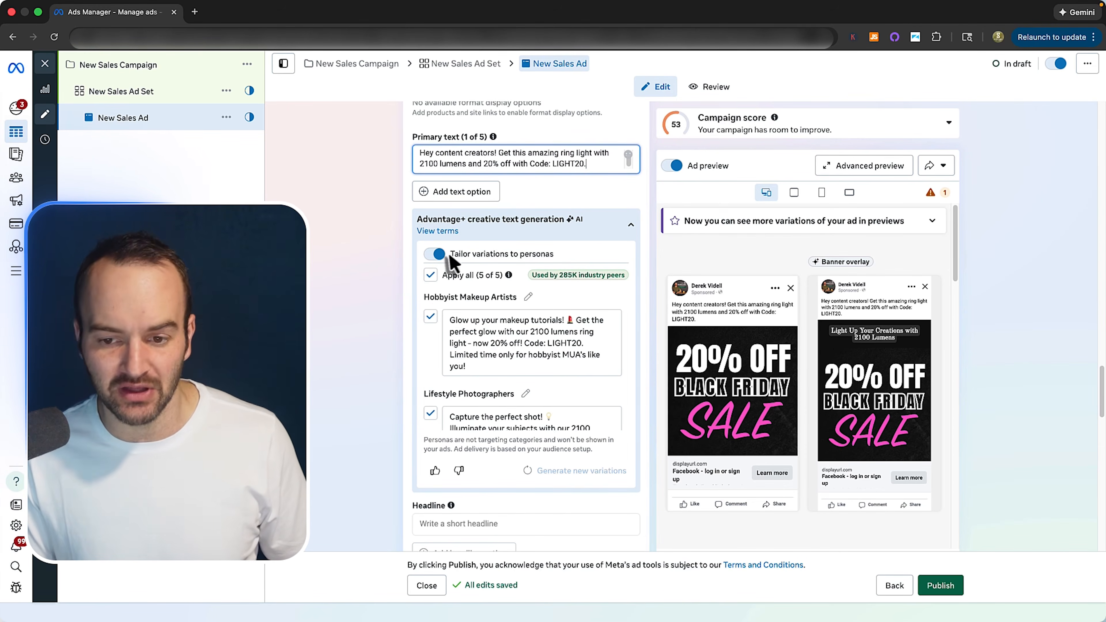
{"action": "left_click_drag", "start_coordinate": [446, 255], "coordinate": [560, 259]}
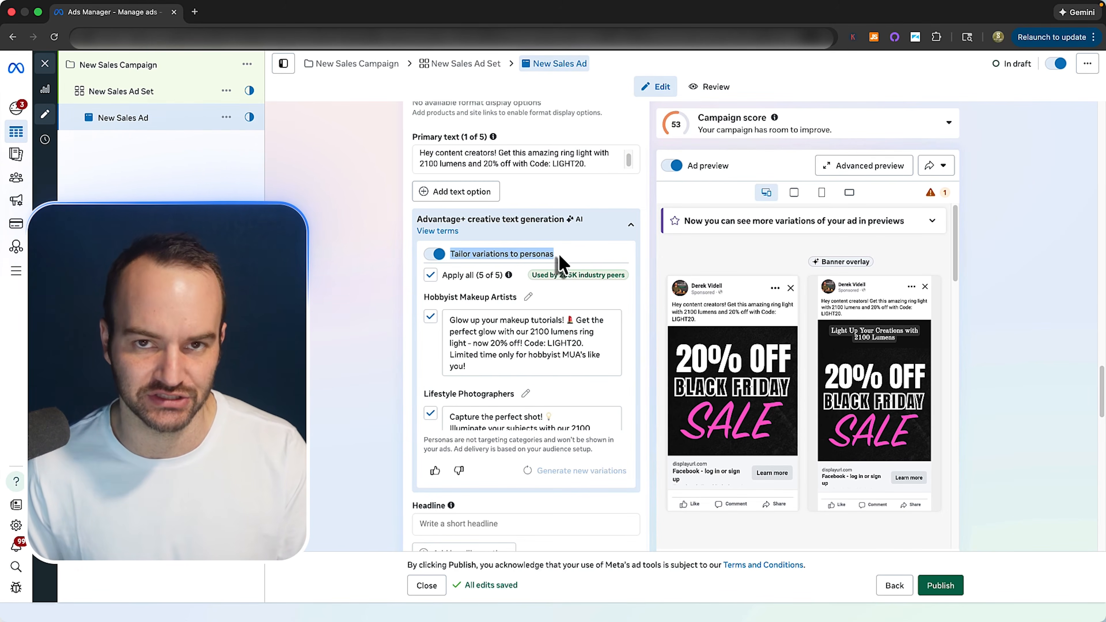
{"action": "left_click", "coordinate": [474, 255]}
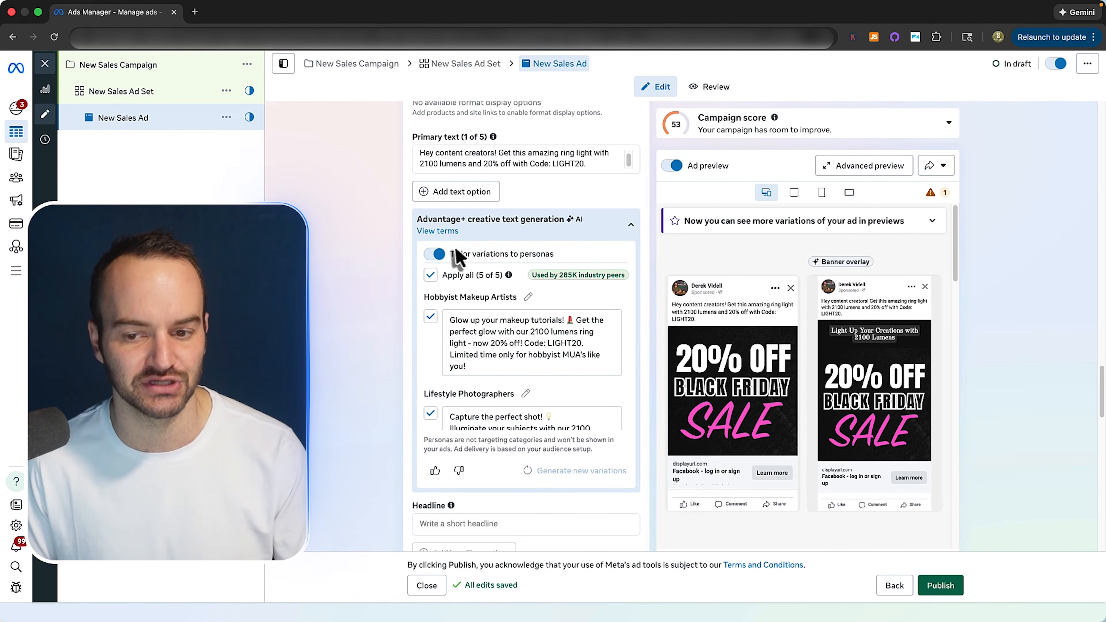
{"action": "left_click", "coordinate": [439, 256]}
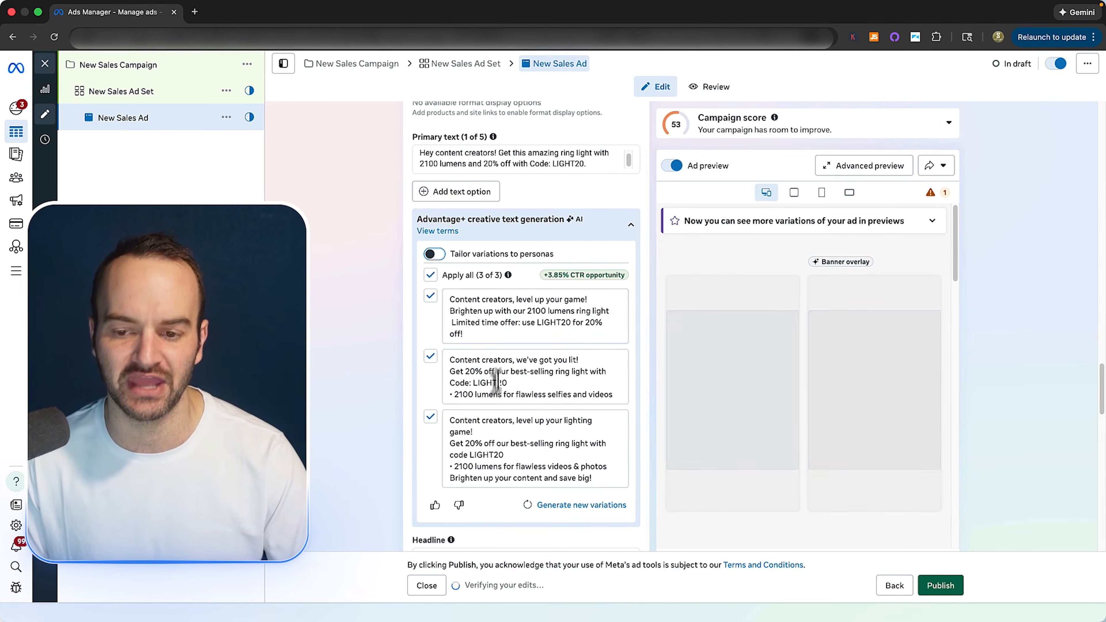
{"action": "scroll", "coordinate": [518, 362], "scroll_direction": "down", "scroll_amount": 1}
{"action": "left_click", "coordinate": [436, 148]}
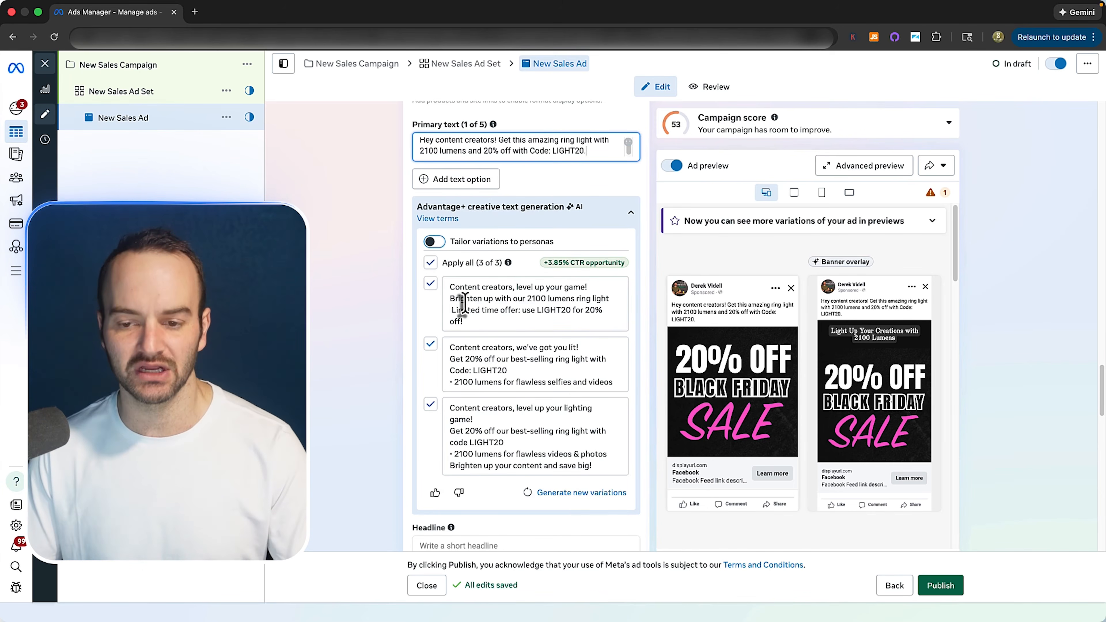
{"action": "left_click_drag", "start_coordinate": [465, 299], "coordinate": [504, 391]}
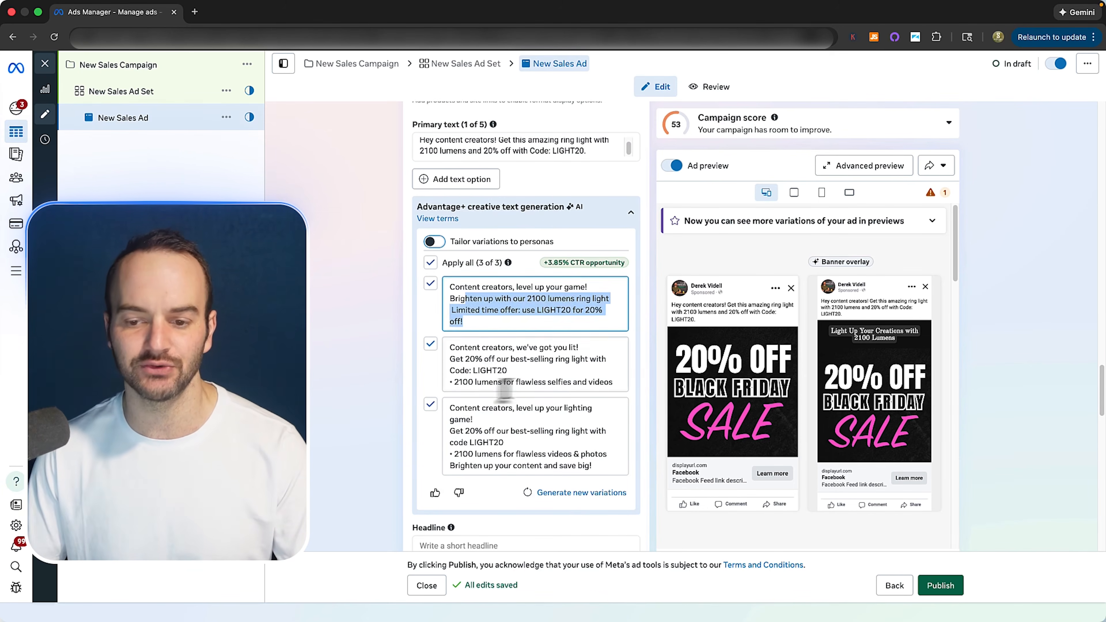
Deselect all generated primary text variations and turn tailoring variations to personas on.
{"action": "left_click", "coordinate": [431, 263]}
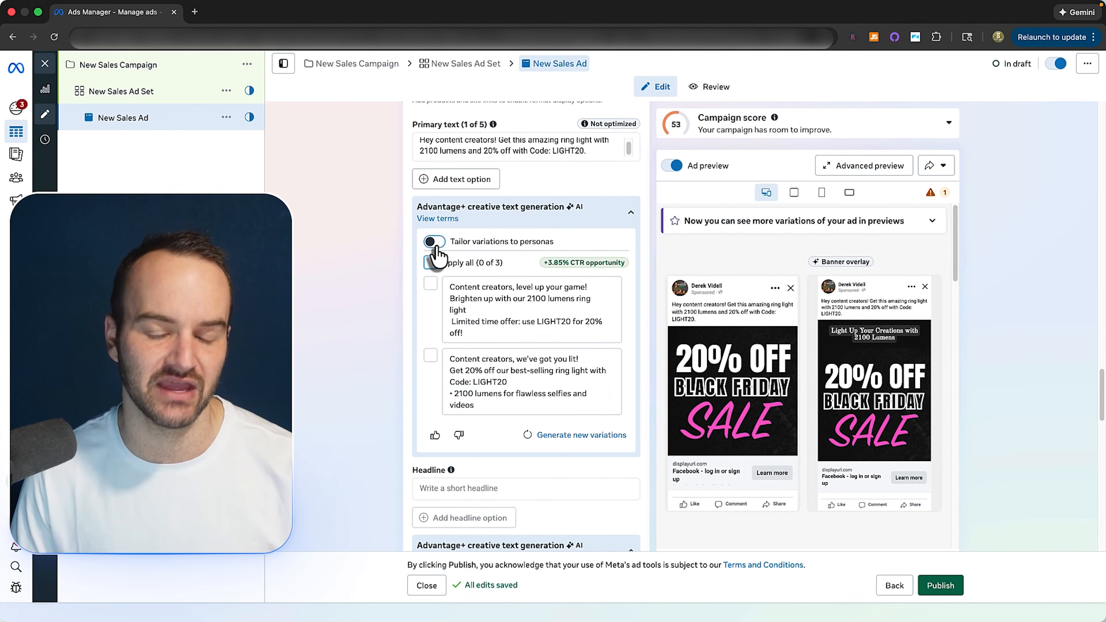
{"action": "left_click", "coordinate": [435, 242]}
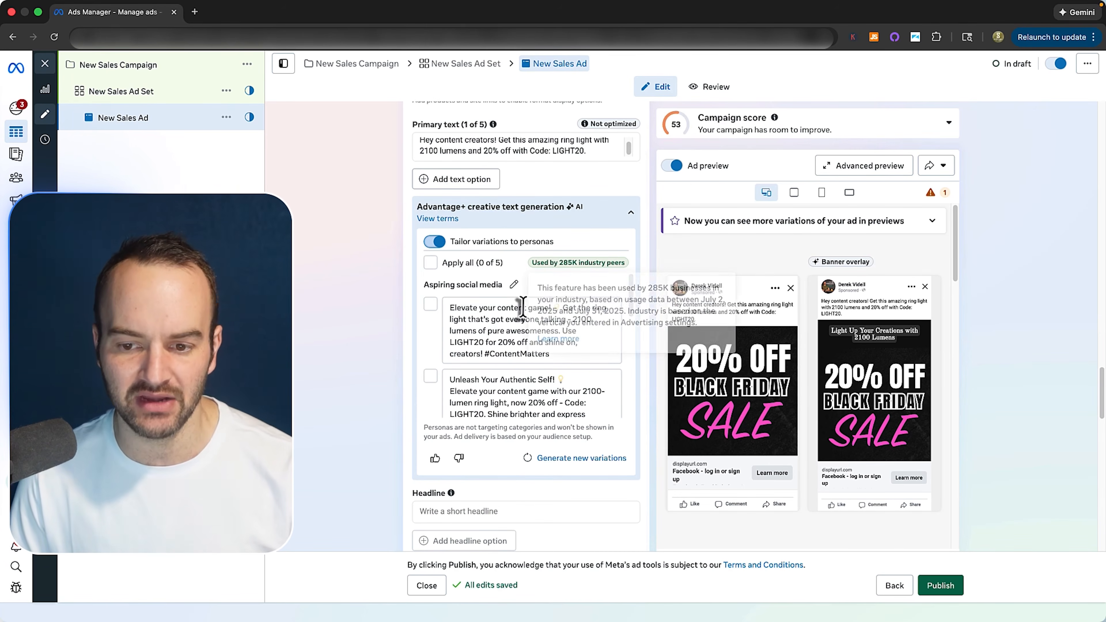
{"action": "mouse_move", "coordinate": [480, 284]}
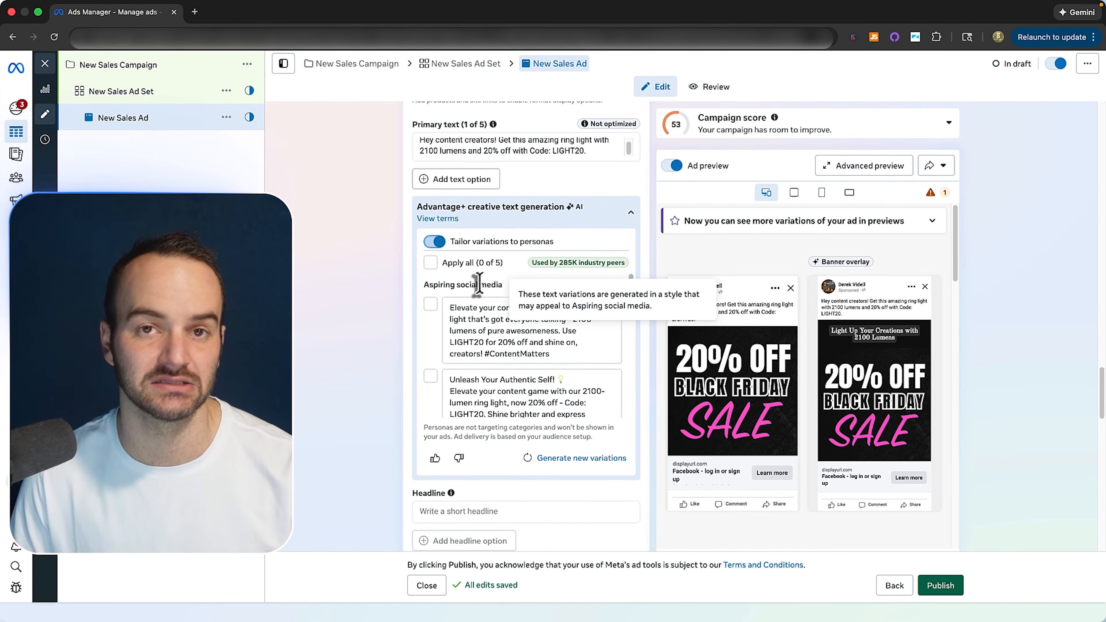
Read through the text variations for the Aspiring social media, Professional content creators and YouTube beauty vloggers personas.
{"action": "left_click_drag", "start_coordinate": [440, 284], "coordinate": [496, 284]}
{"action": "left_click", "coordinate": [451, 288]}
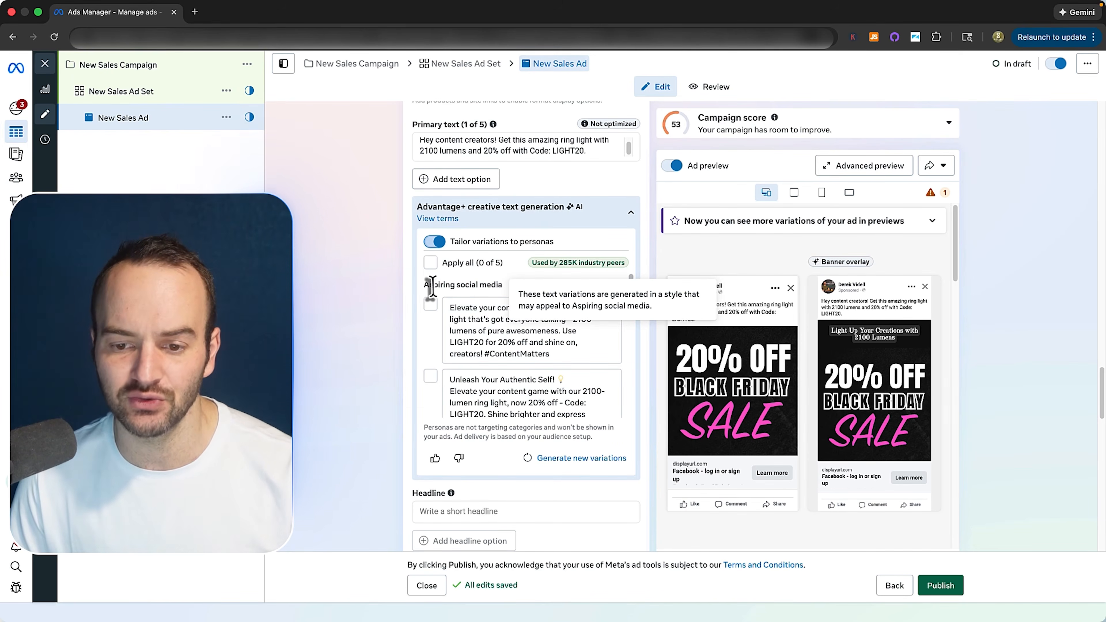
{"action": "left_click_drag", "start_coordinate": [433, 286], "coordinate": [486, 286]}
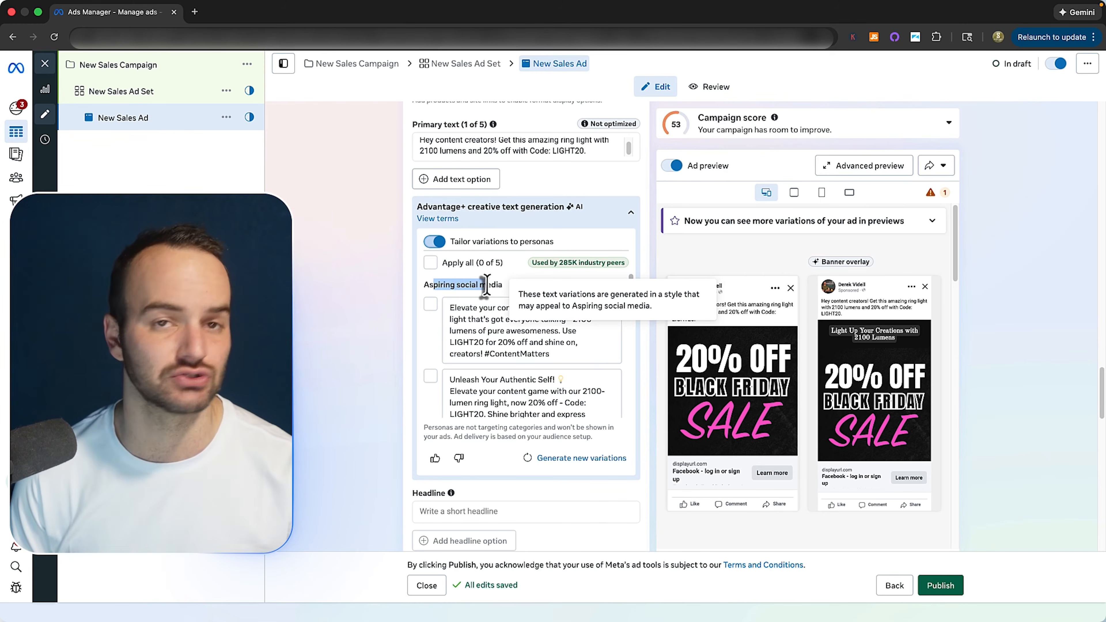
{"action": "left_click", "coordinate": [486, 286]}
{"action": "scroll", "coordinate": [479, 305], "scroll_direction": "down", "scroll_amount": 5}
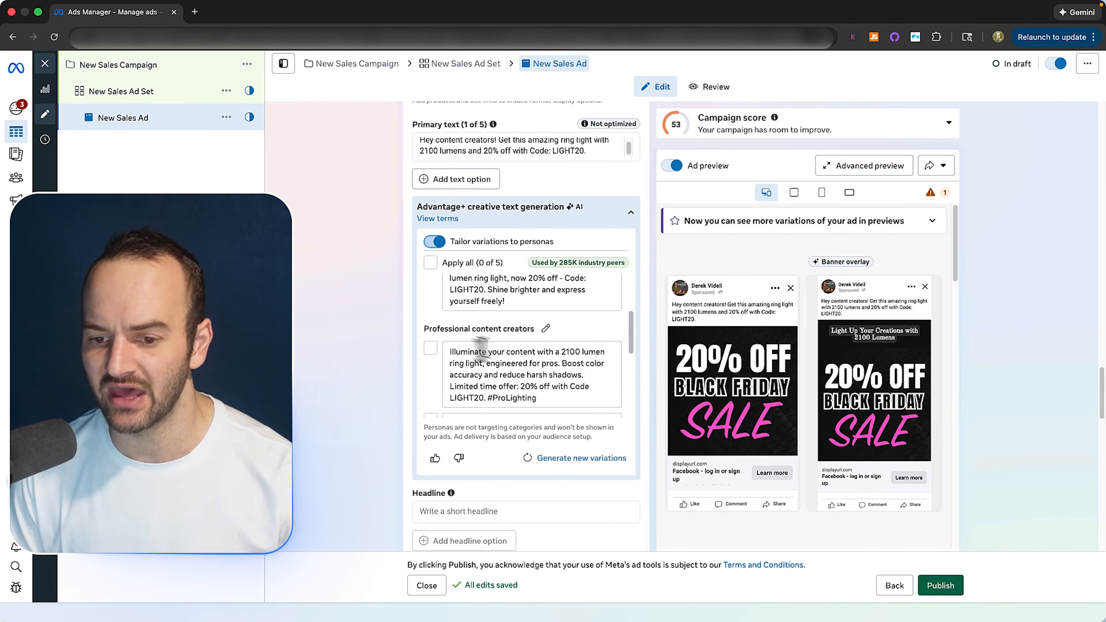
{"action": "left_click_drag", "start_coordinate": [432, 329], "coordinate": [485, 327]}
{"action": "left_click", "coordinate": [505, 329]}
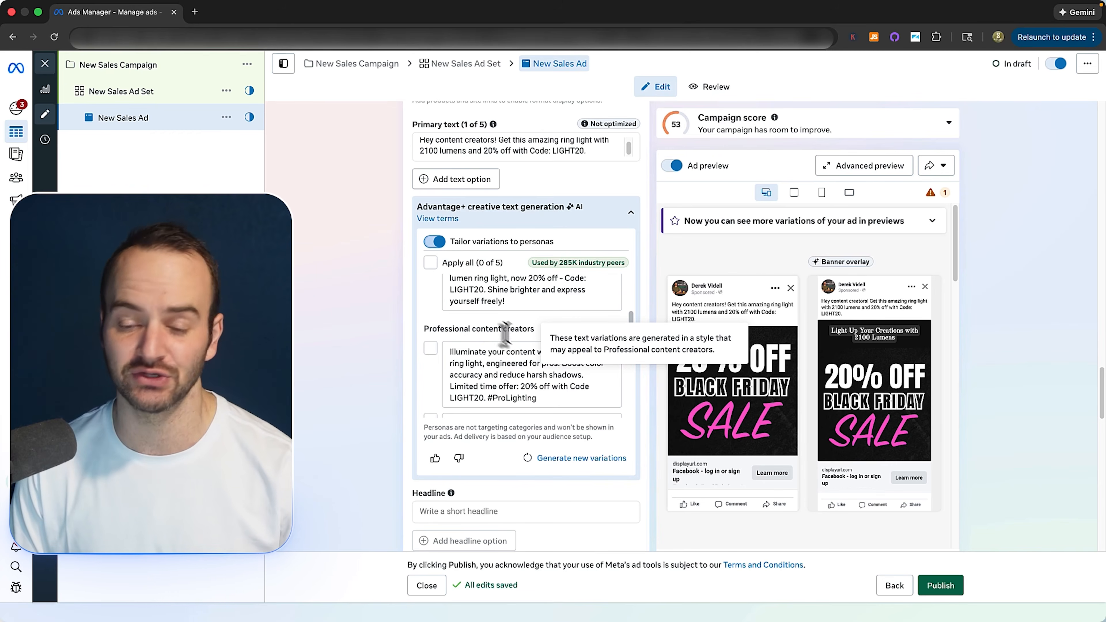
{"action": "scroll", "coordinate": [506, 335], "scroll_direction": "down", "scroll_amount": 3}
{"action": "left_click_drag", "start_coordinate": [440, 354], "coordinate": [535, 355]}
{"action": "left_click", "coordinate": [487, 352]}
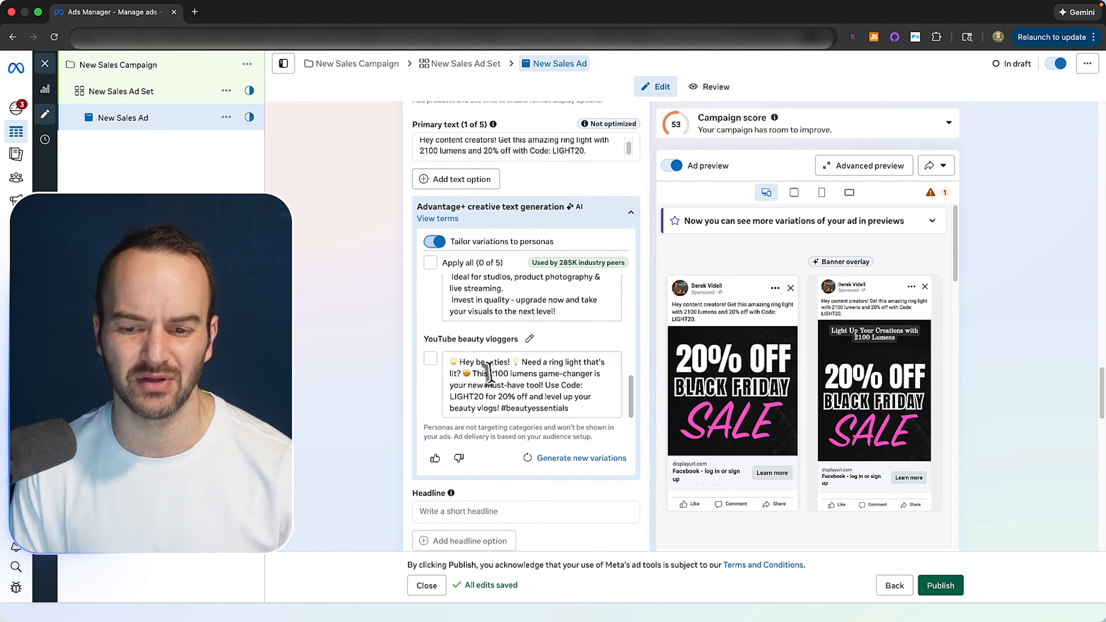
{"action": "scroll", "coordinate": [492, 353], "scroll_direction": "down", "scroll_amount": 1}
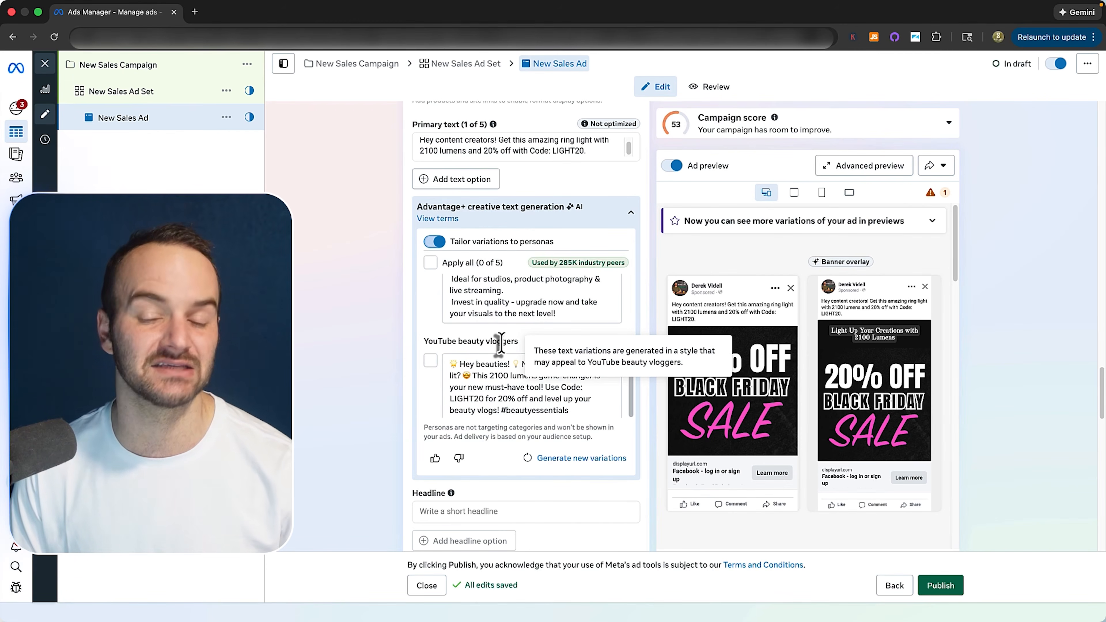
{"action": "scroll", "coordinate": [500, 344], "scroll_direction": "down", "scroll_amount": 10}
{"action": "scroll", "coordinate": [500, 343], "scroll_direction": "up", "scroll_amount": 4}
{"action": "left_click_drag", "start_coordinate": [439, 284], "coordinate": [475, 282]}
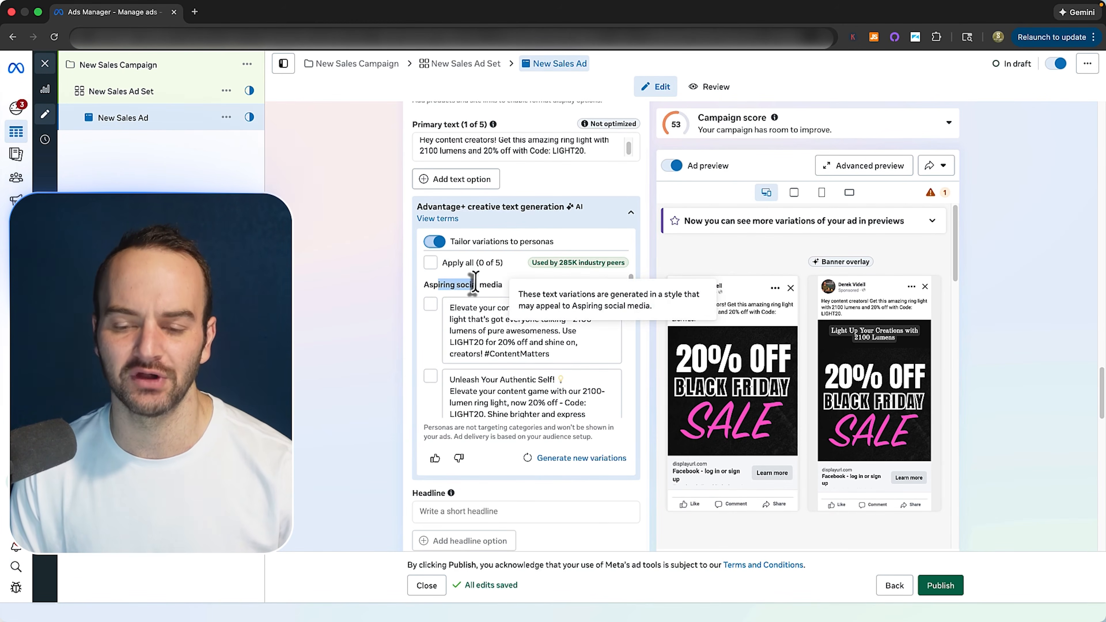
{"action": "scroll", "coordinate": [506, 375], "scroll_direction": "down", "scroll_amount": 5}
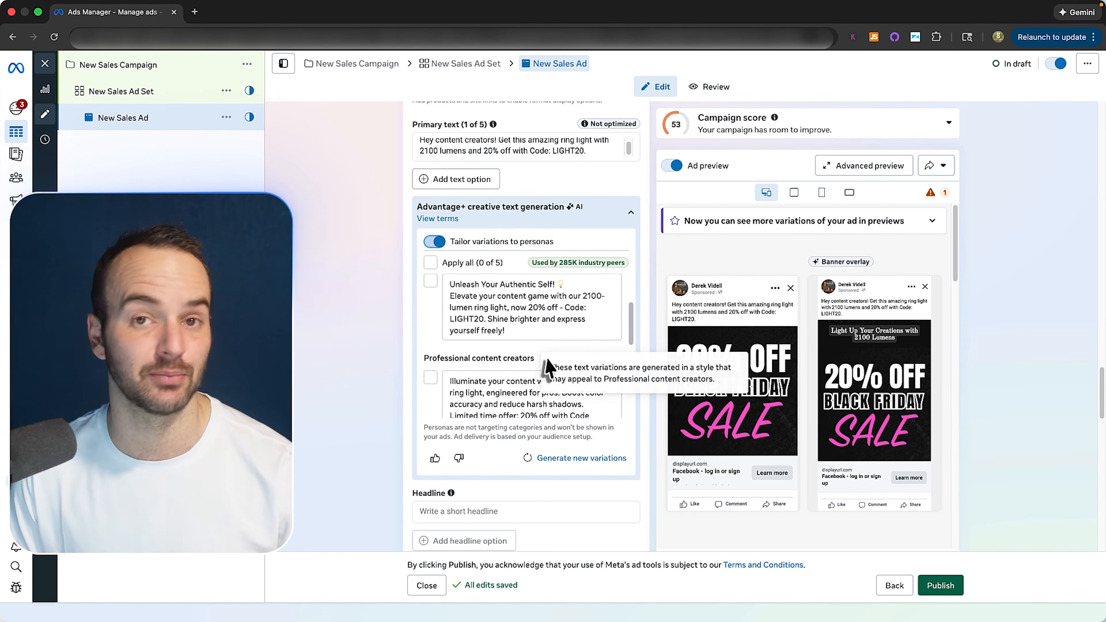
{"action": "scroll", "coordinate": [539, 366], "scroll_direction": "up", "scroll_amount": 5}
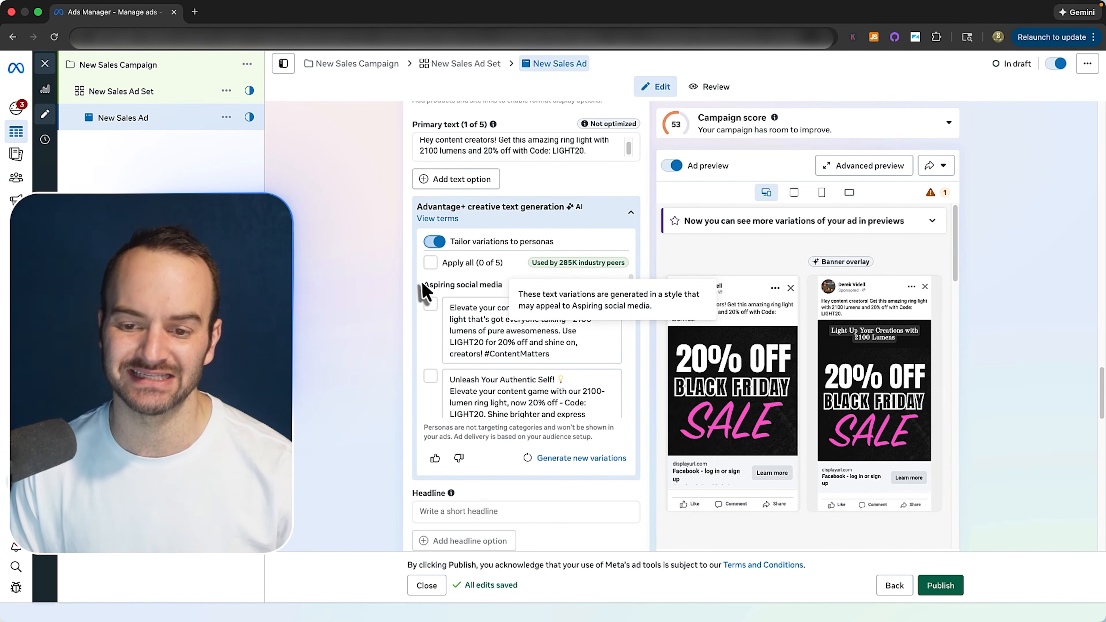
{"action": "left_click_drag", "start_coordinate": [428, 284], "coordinate": [500, 284]}
Describe the Aspiring social media persona as someone who would love to pursue content creation but hasn't quite taken the leap of faith yet, and apply it.
{"action": "left_click", "coordinate": [490, 287]}
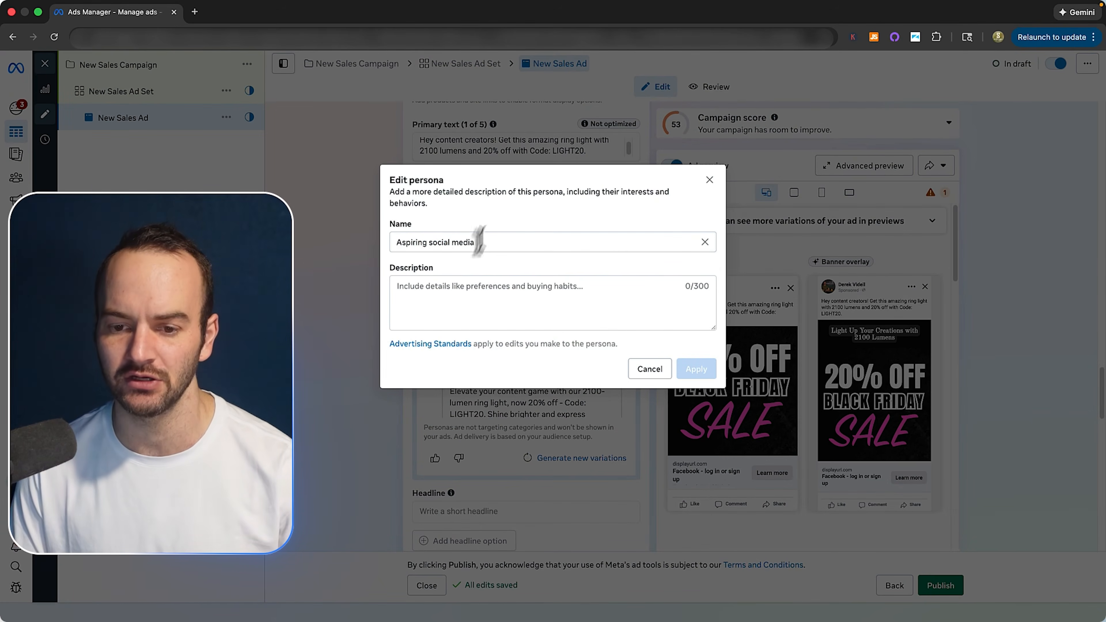
{"action": "left_click_drag", "start_coordinate": [483, 242], "coordinate": [346, 247]}
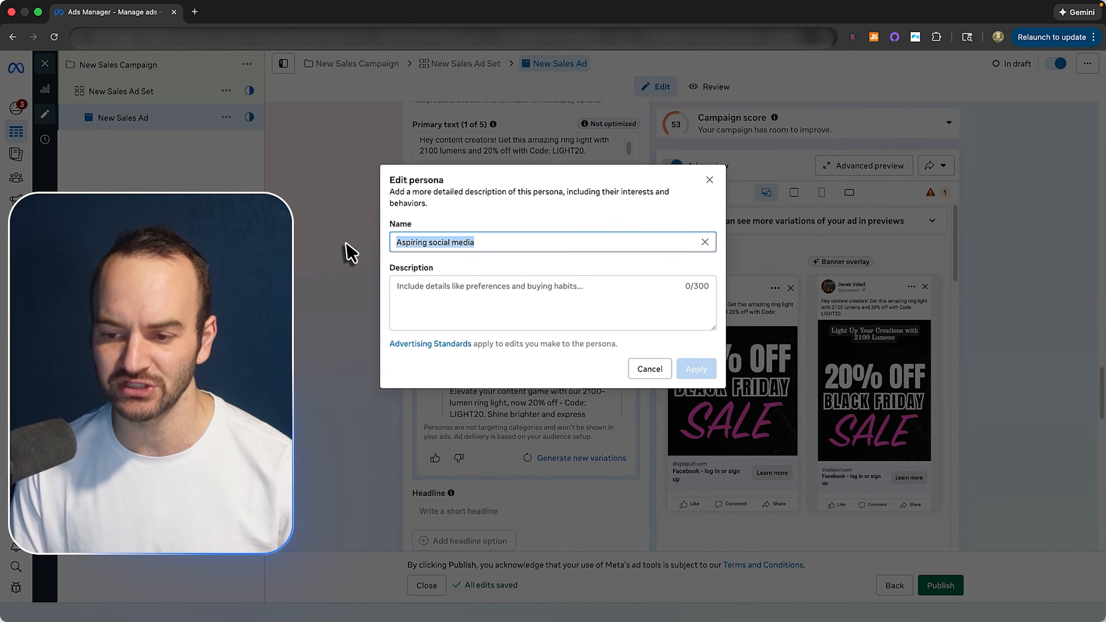
{"action": "left_click", "coordinate": [455, 287]}
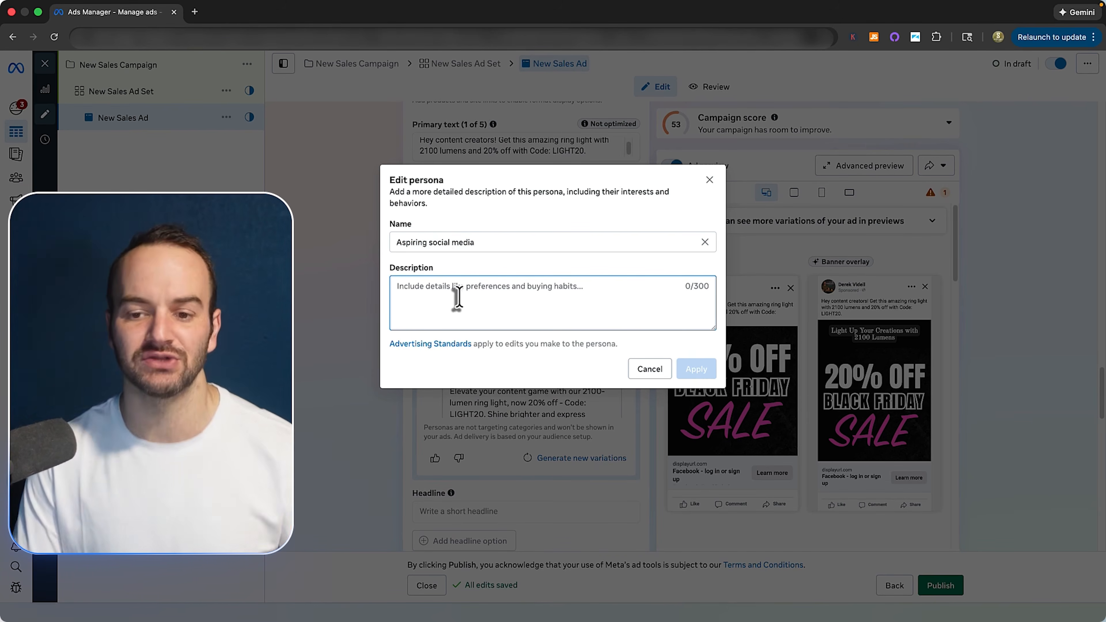
{"action": "left_click", "coordinate": [397, 242]}
{"action": "left_click_drag", "start_coordinate": [396, 242], "coordinate": [492, 240]}
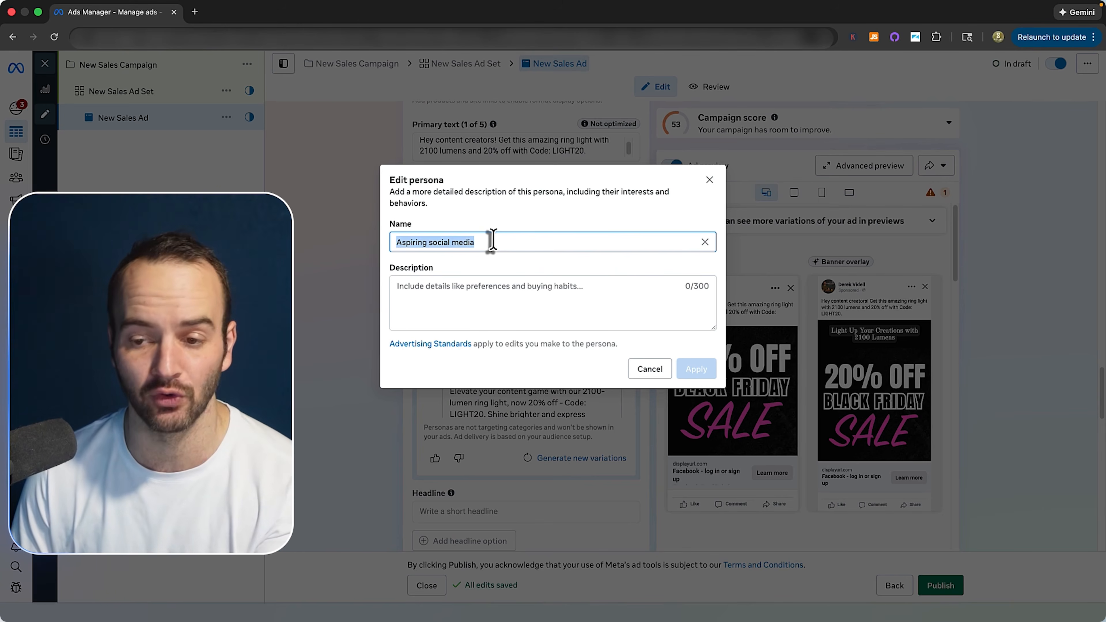
{"action": "left_click", "coordinate": [475, 297]}
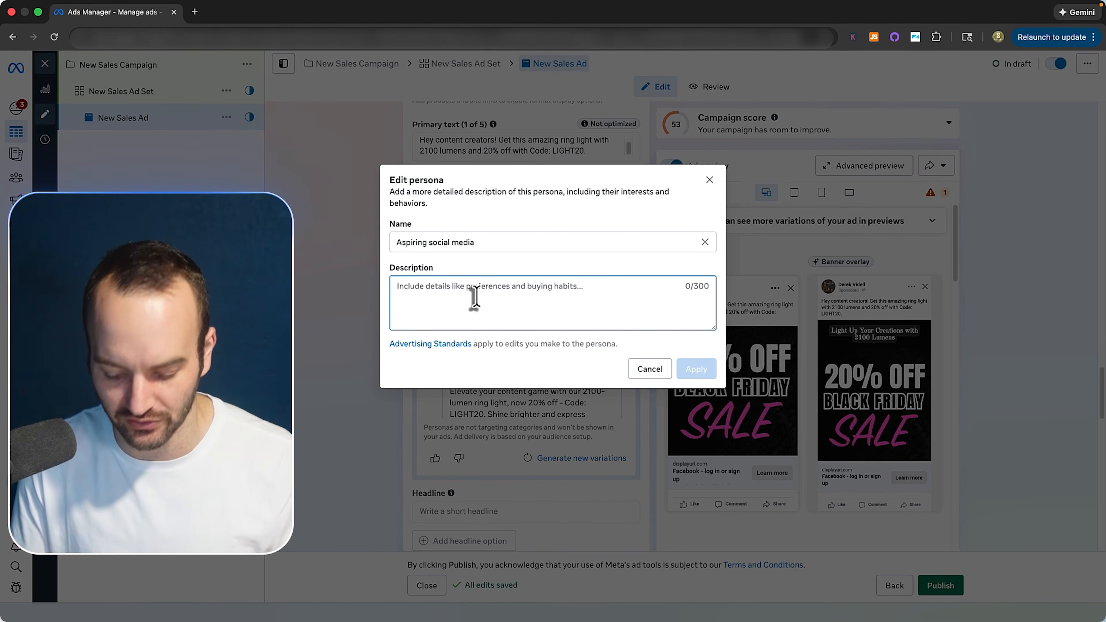
{"action": "type", "text": "Someo"}
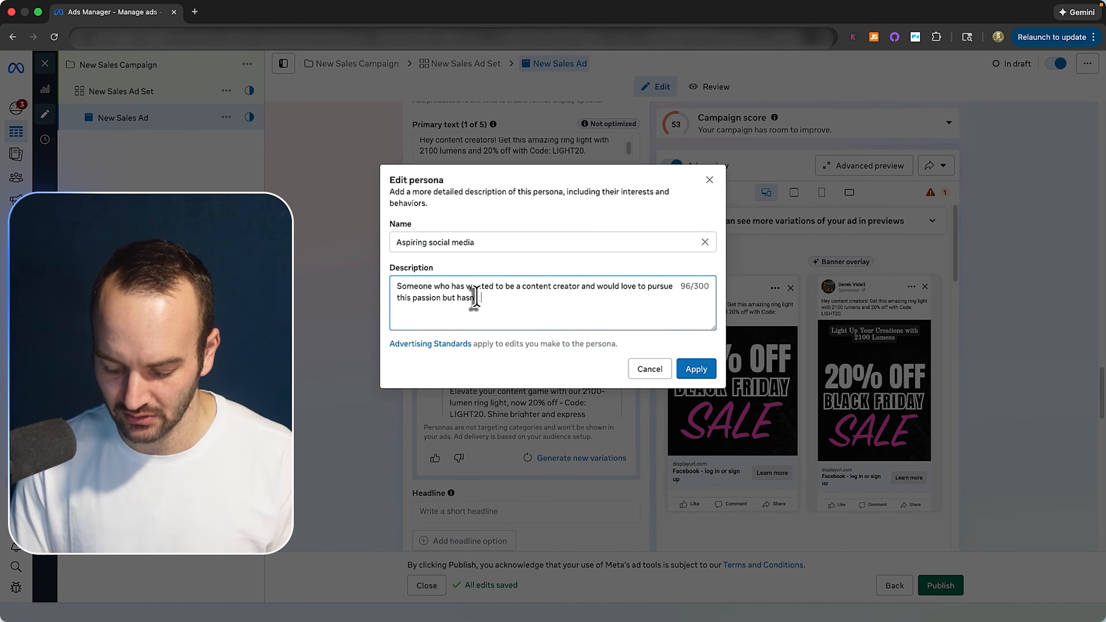
{"action": "type", "text": "te taken"}
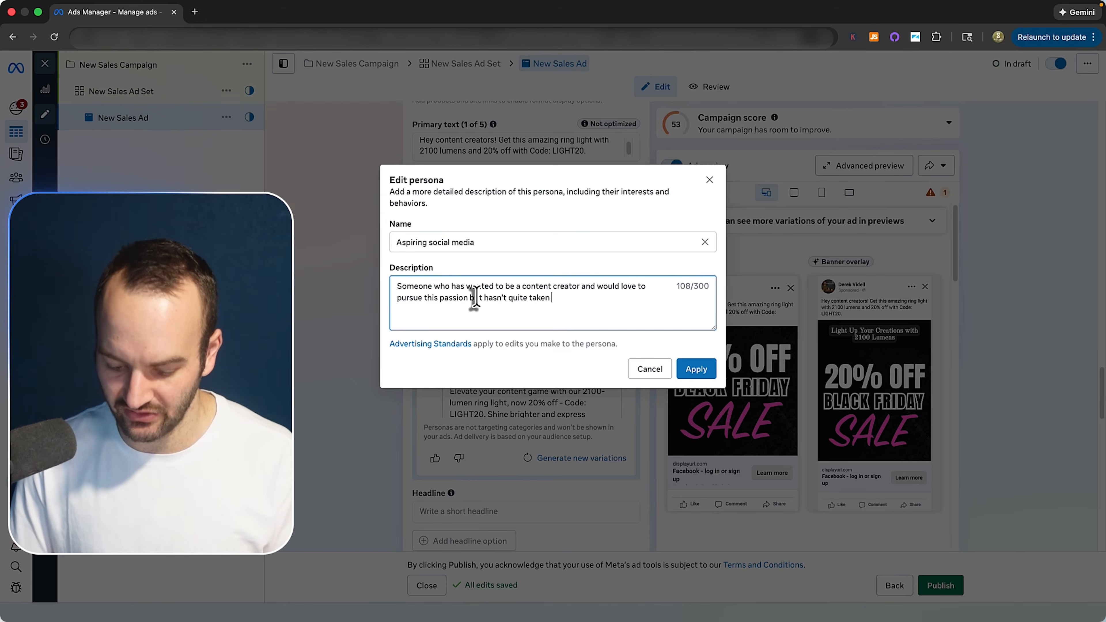
{"action": "type", "text": " the leap of faith yet."}
{"action": "left_click", "coordinate": [697, 369]}
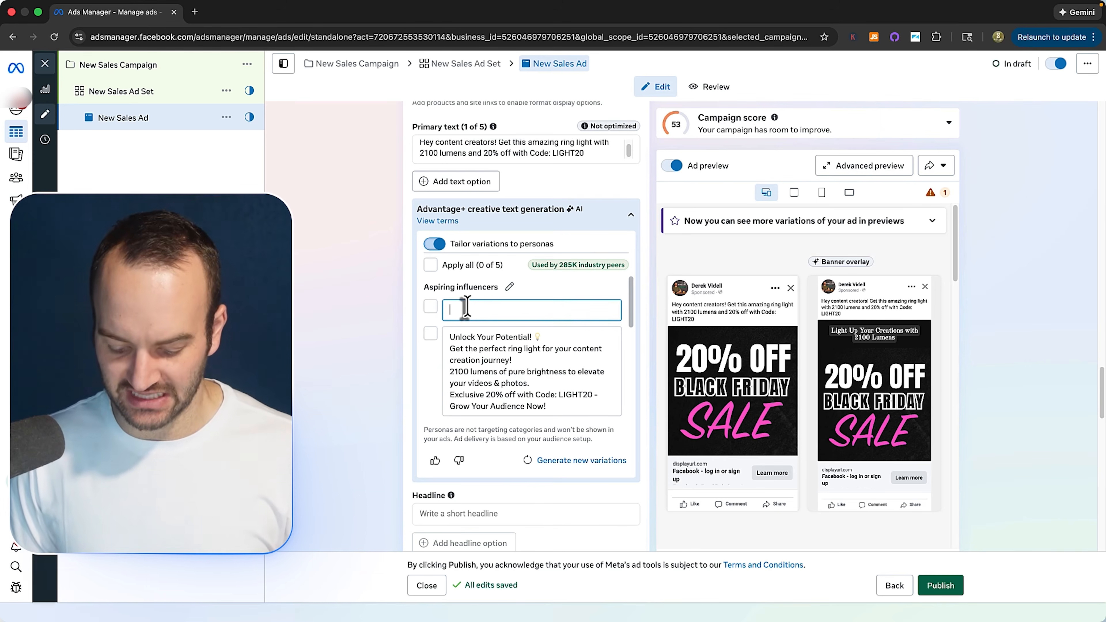
Write the first Aspiring influencers variation about becoming a content creator with a professional ring light, add the primary text's LIGHT20 offer, and select it.
{"action": "left_click", "coordinate": [501, 143]}
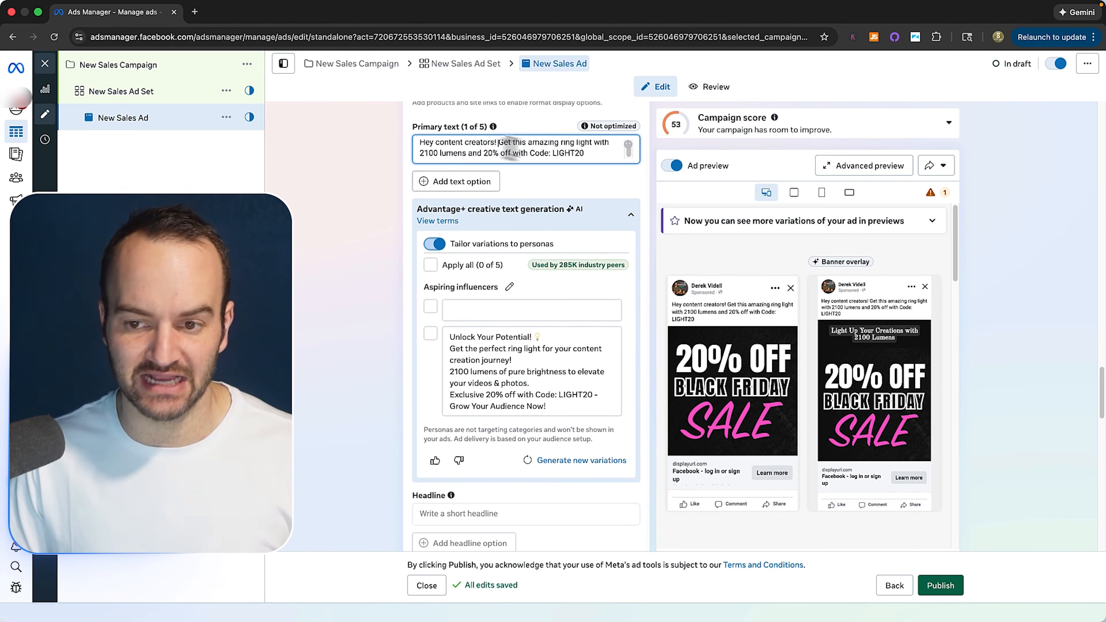
{"action": "left_click_drag", "start_coordinate": [500, 145], "coordinate": [615, 162]}
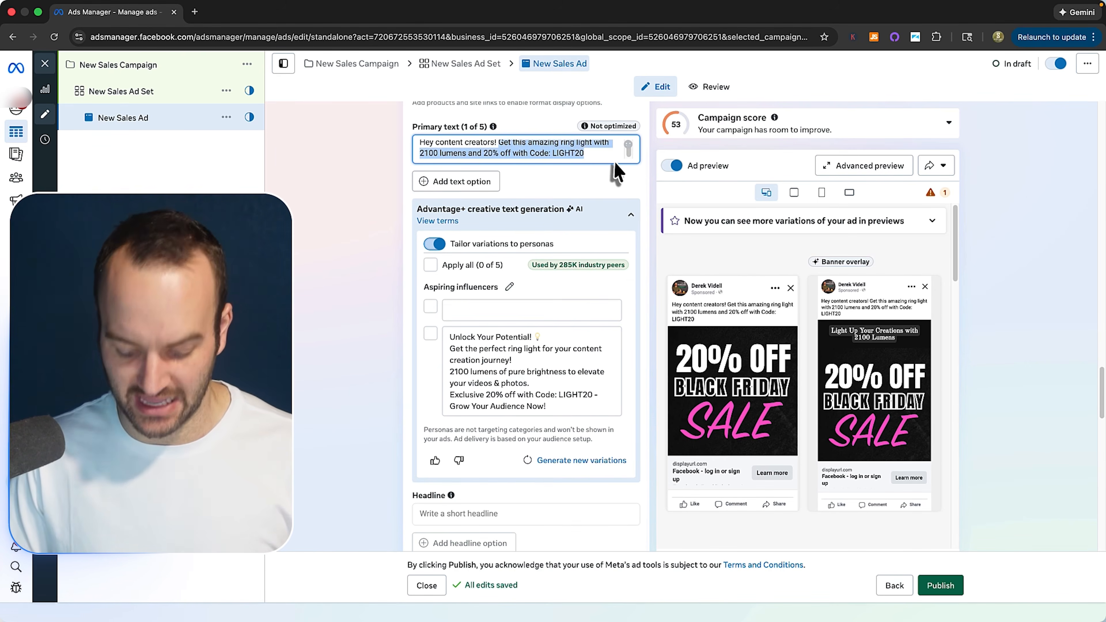
{"action": "left_click", "coordinate": [492, 310]}
{"action": "left_click_drag", "start_coordinate": [582, 357], "coordinate": [432, 325]}
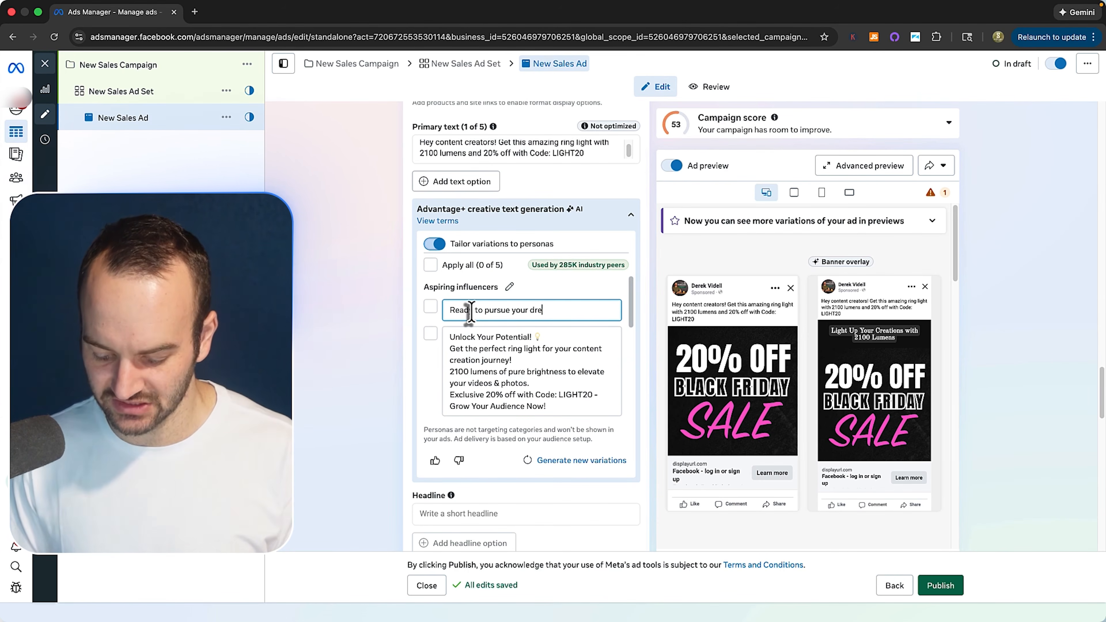
{"action": "type", "text": "ing a"}
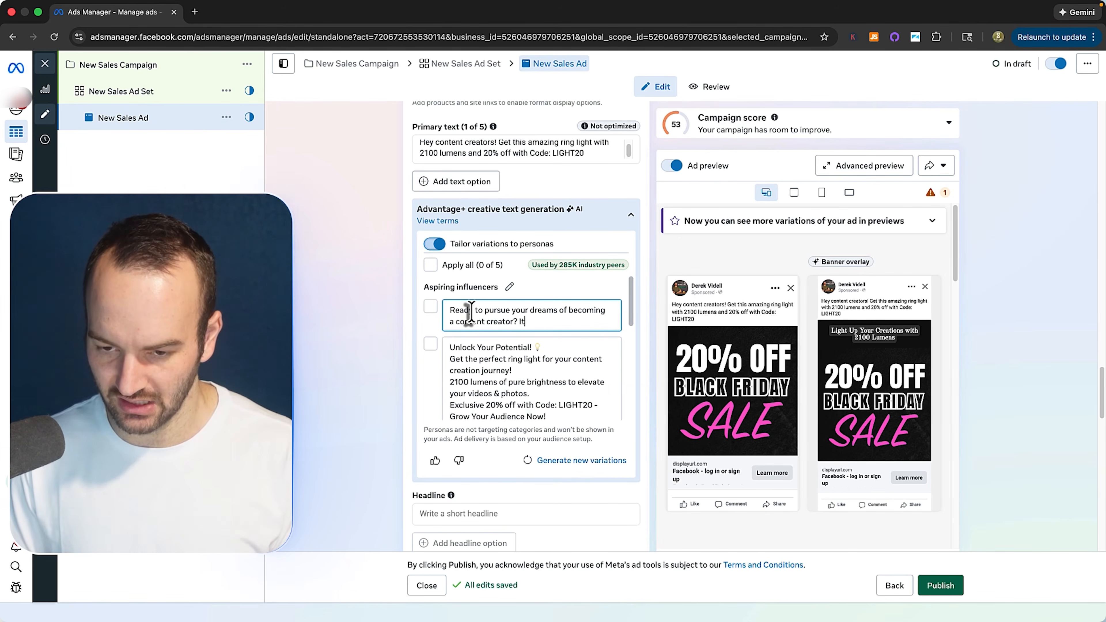
{"action": "type", "text": " content creator? It al starts with a p"}
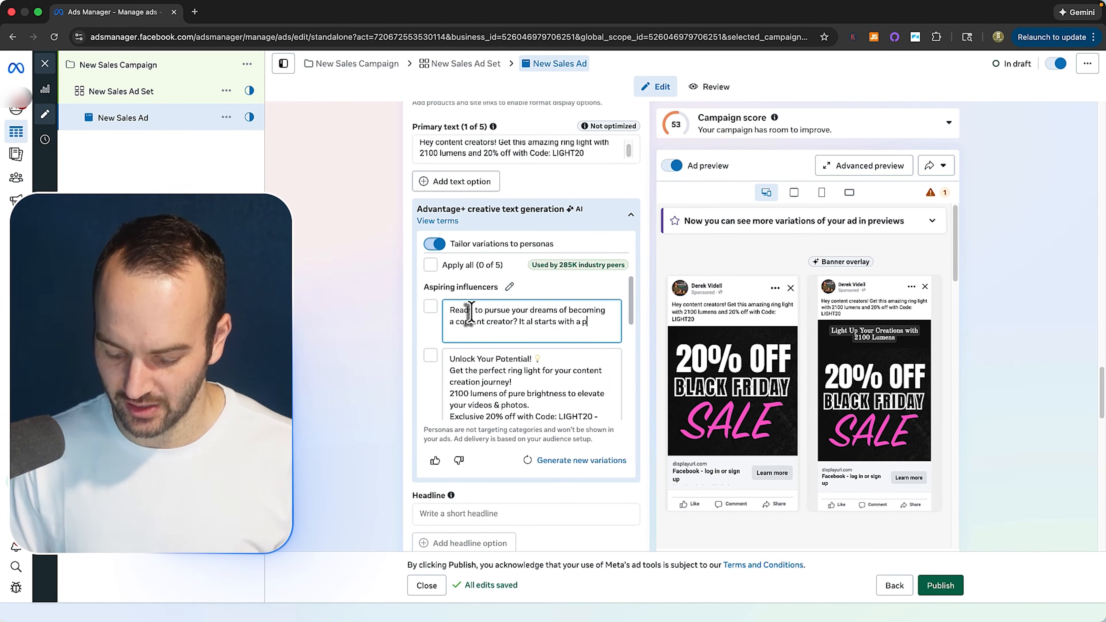
{"action": "type", "text": "light. Get this amazing ring light with 2100 lumens and 20% off with Code: LIGHT20"}
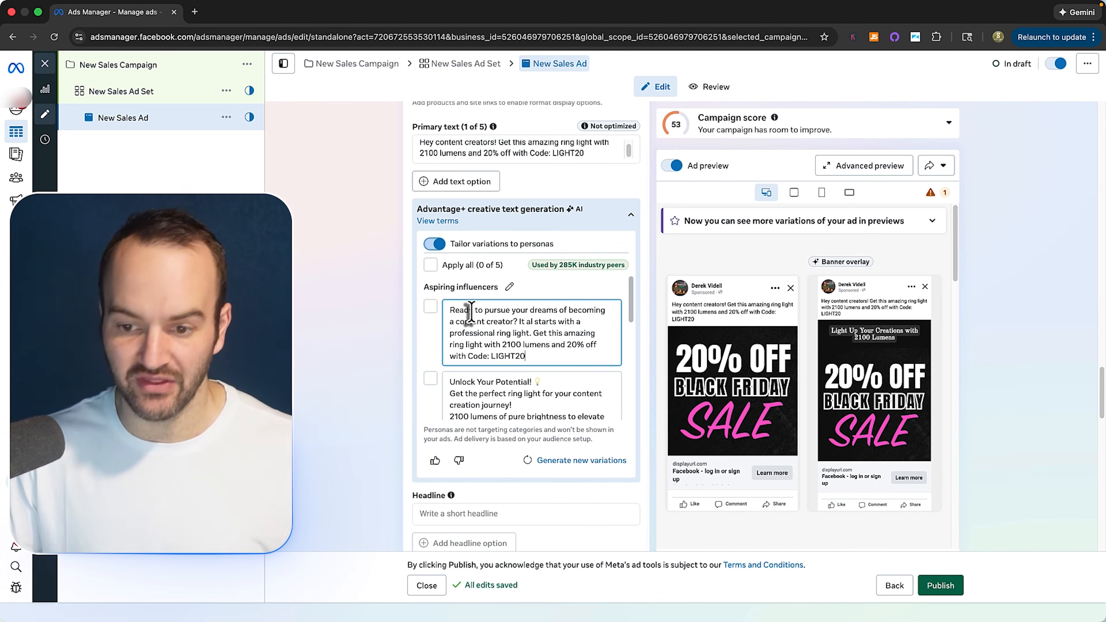
{"action": "left_click", "coordinate": [433, 309]}
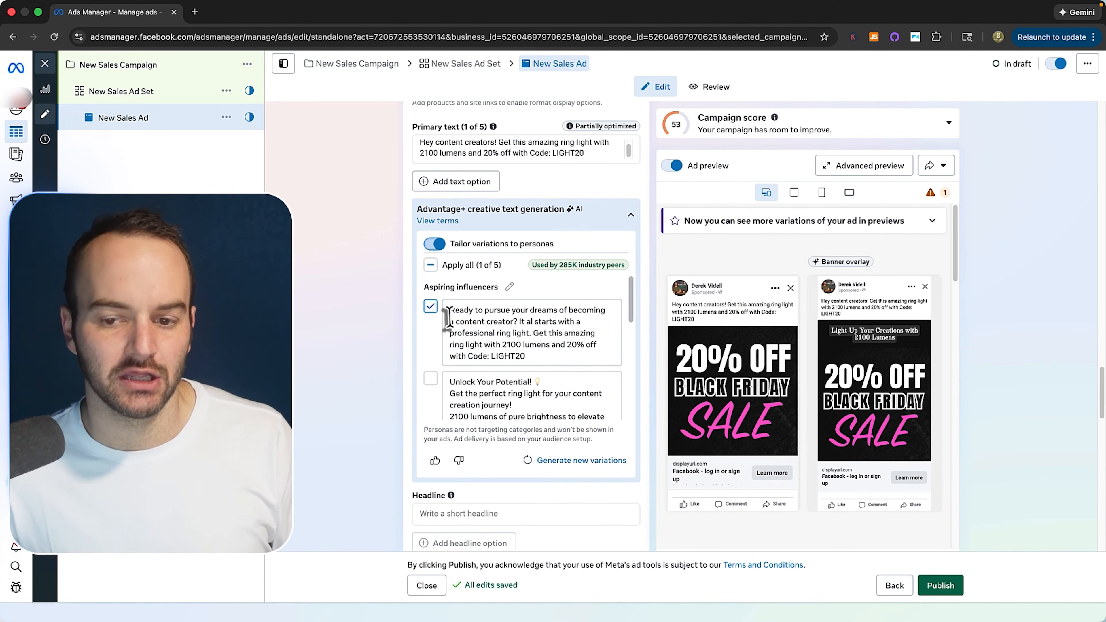
Review the rewritten Aspiring influencers text and the variations for the Professional Content Creators and Young content creators personas.
{"action": "left_click_drag", "start_coordinate": [450, 311], "coordinate": [525, 323]}
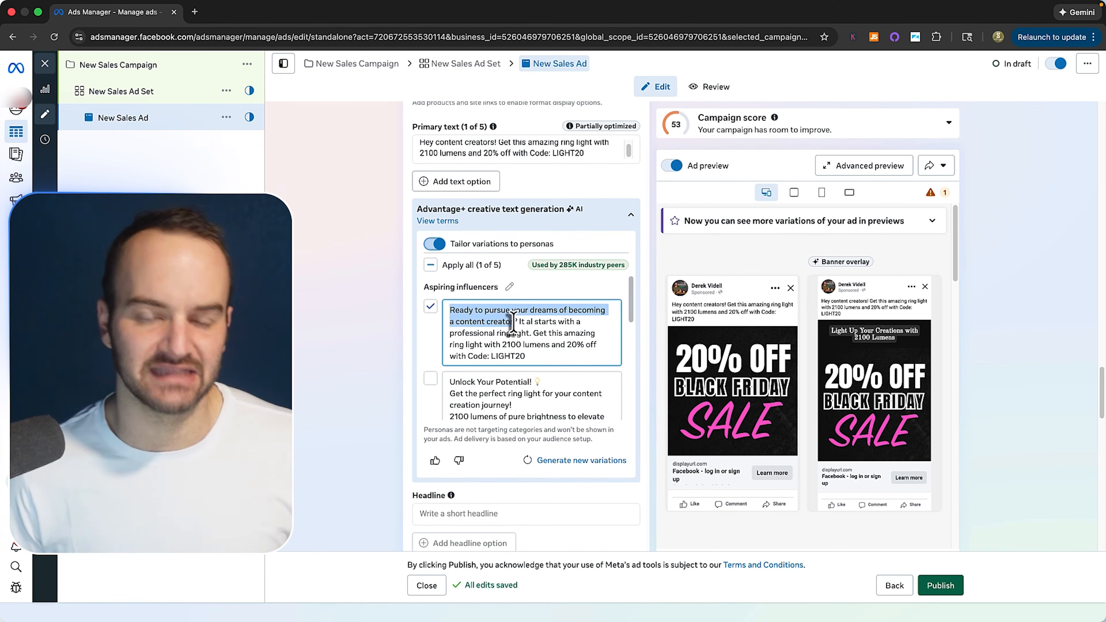
{"action": "left_click", "coordinate": [515, 324]}
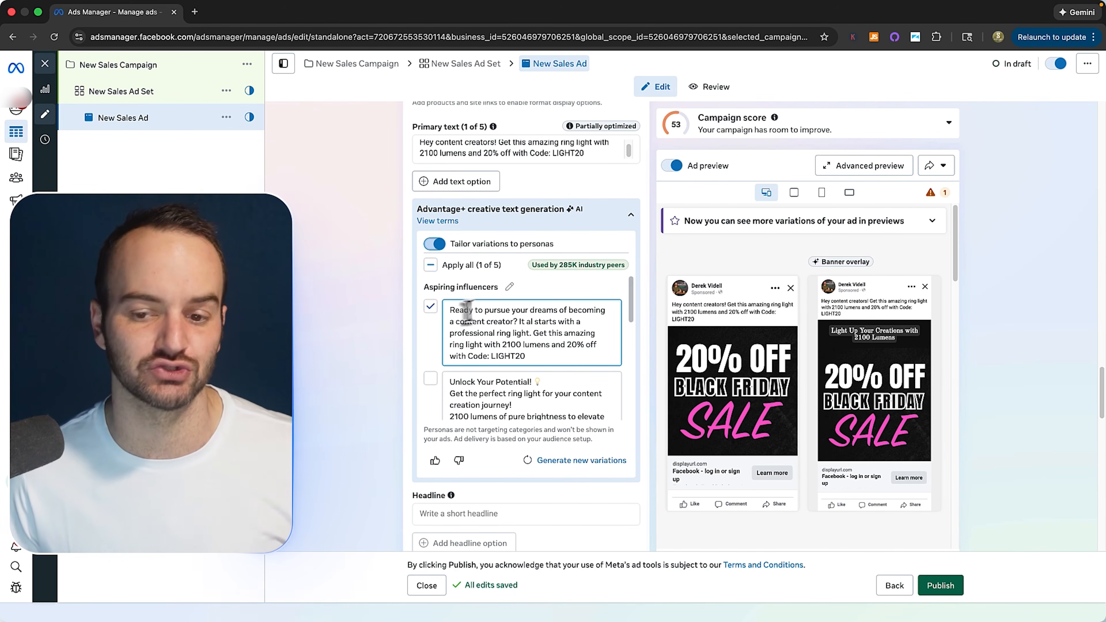
{"action": "left_click_drag", "start_coordinate": [451, 310], "coordinate": [531, 334]}
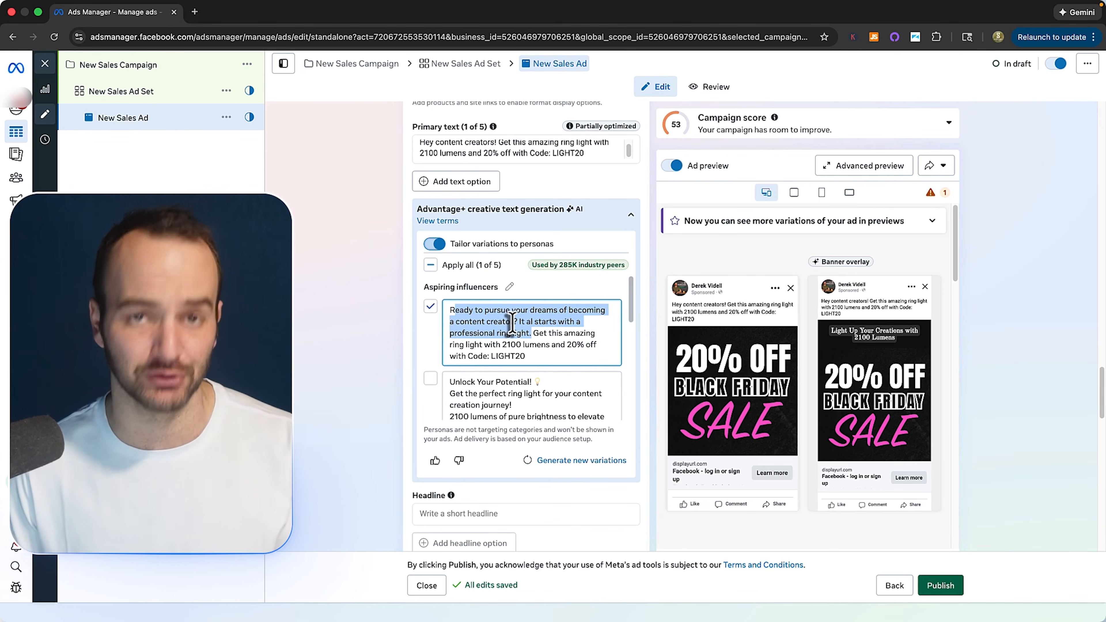
{"action": "scroll", "coordinate": [518, 326], "scroll_direction": "down", "scroll_amount": 5}
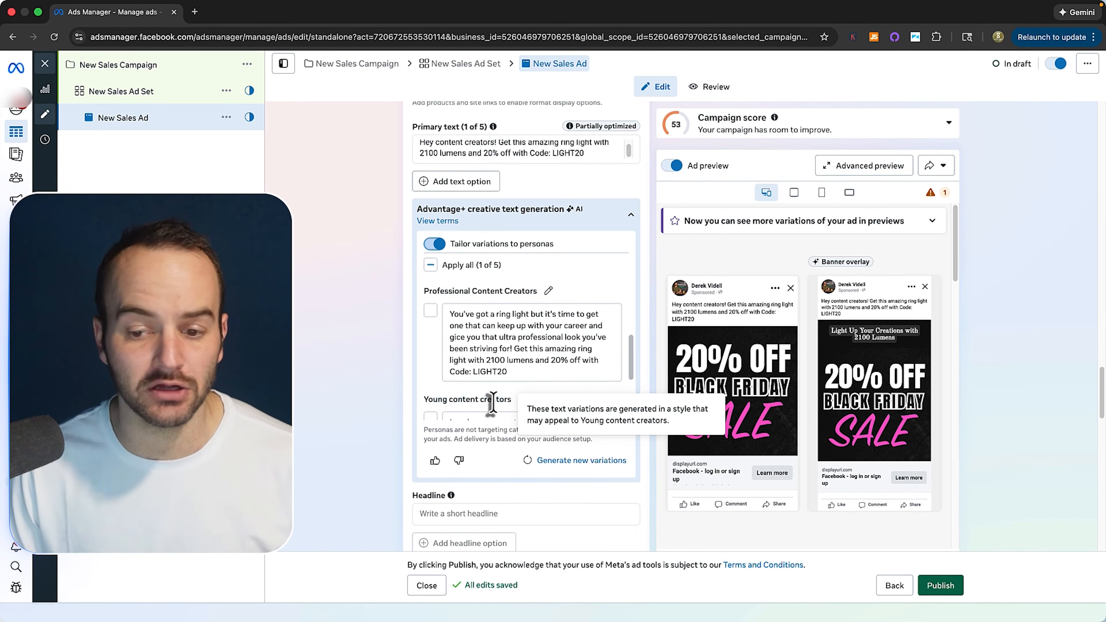
{"action": "scroll", "coordinate": [494, 401], "scroll_direction": "down", "scroll_amount": 1}
{"action": "scroll", "coordinate": [495, 401], "scroll_direction": "down", "scroll_amount": 3}
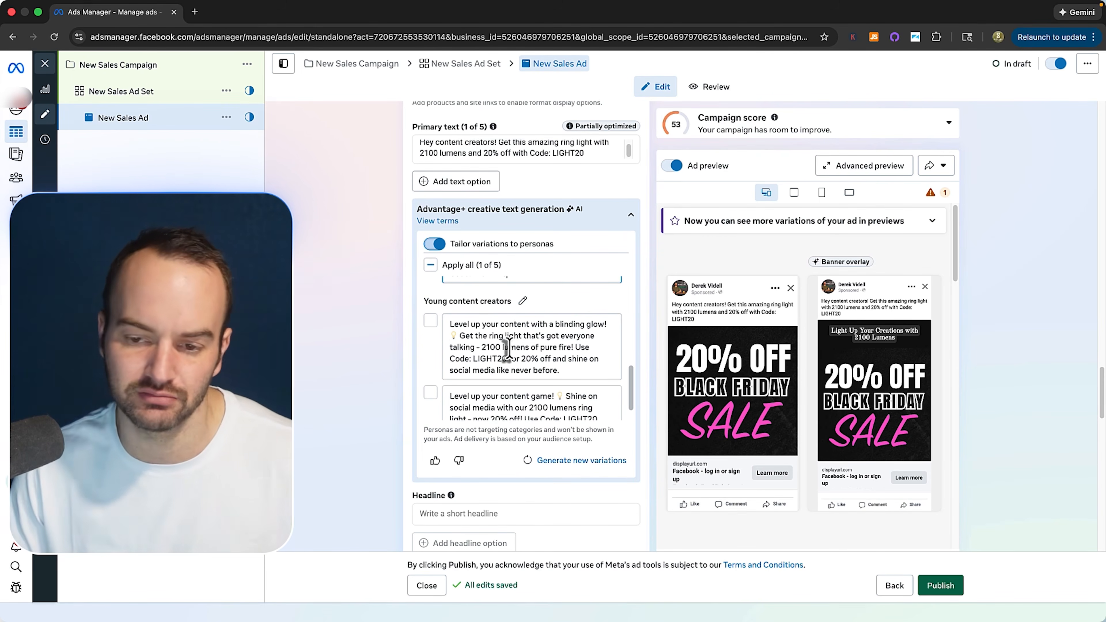
{"action": "scroll", "coordinate": [512, 352], "scroll_direction": "down", "scroll_amount": 5}
{"action": "scroll", "coordinate": [518, 361], "scroll_direction": "up", "scroll_amount": 5}
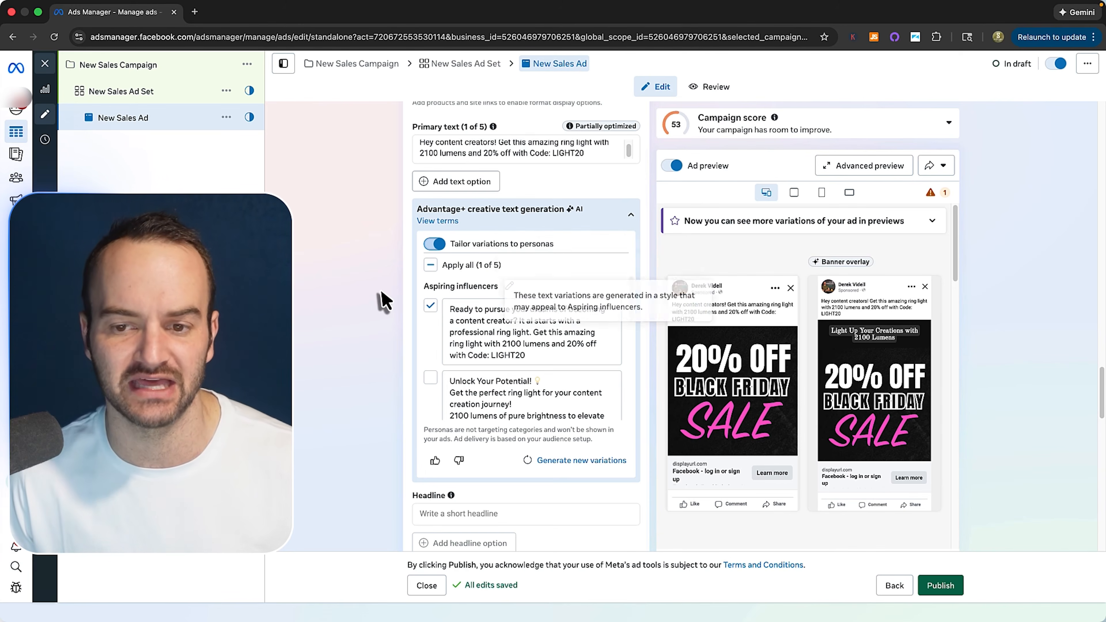
{"action": "scroll", "coordinate": [381, 291], "scroll_direction": "up", "scroll_amount": 1}
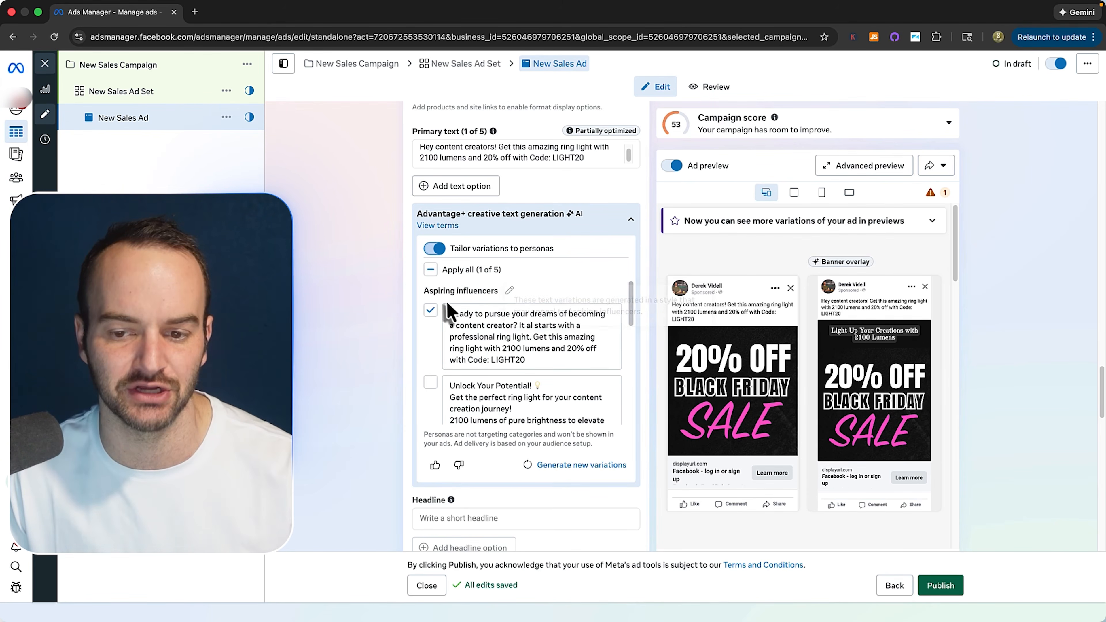
{"action": "left_click_drag", "start_coordinate": [452, 290], "coordinate": [472, 290]}
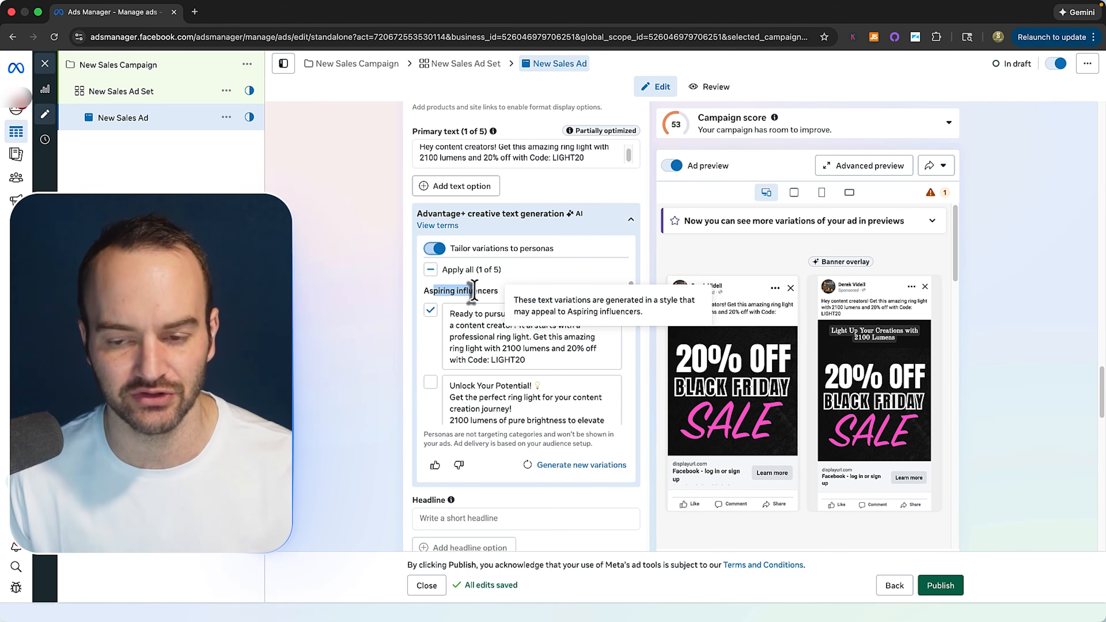
Select the Professional Content Creators variation that begins with "You've got a ring light but it's time to get one".
{"action": "scroll", "coordinate": [471, 314], "scroll_direction": "down", "scroll_amount": 5}
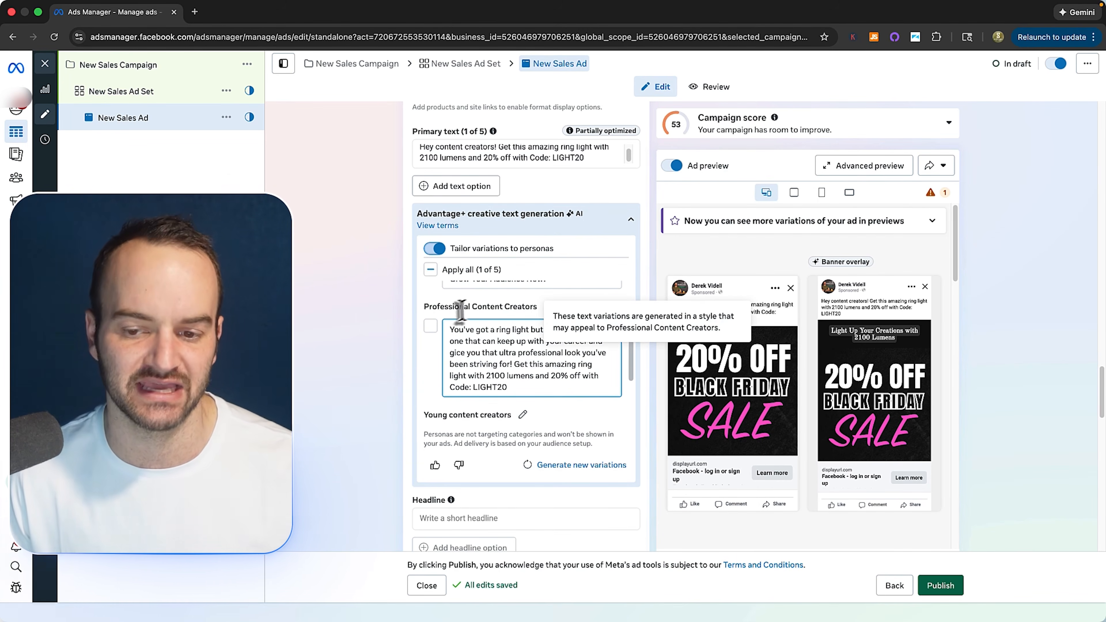
{"action": "left_click", "coordinate": [431, 327]}
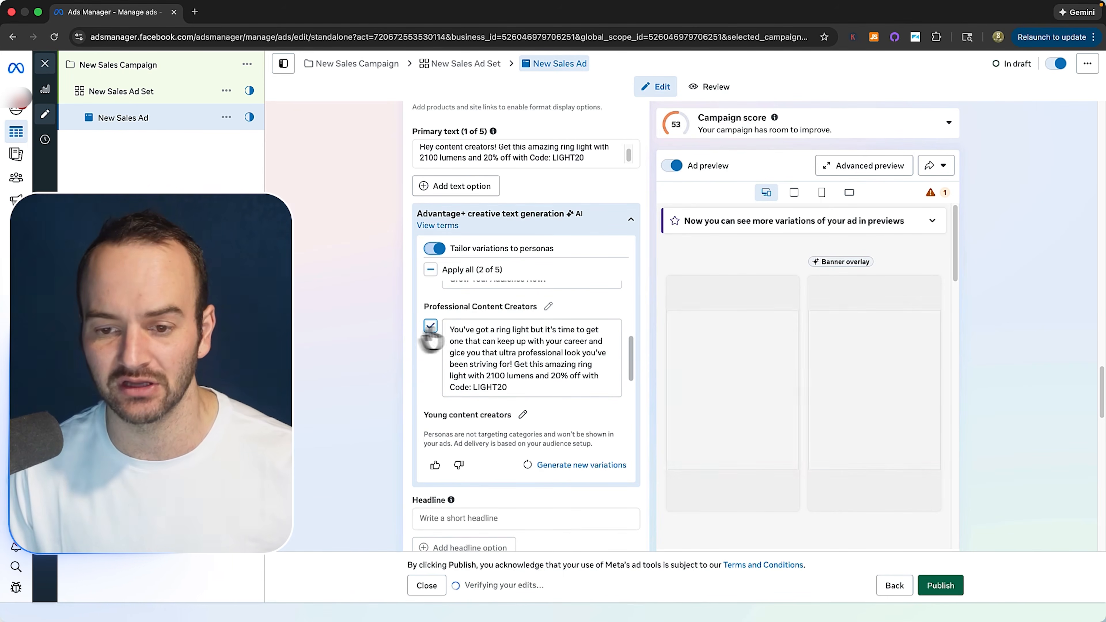
{"action": "scroll", "coordinate": [479, 318], "scroll_direction": "up", "scroll_amount": 5}
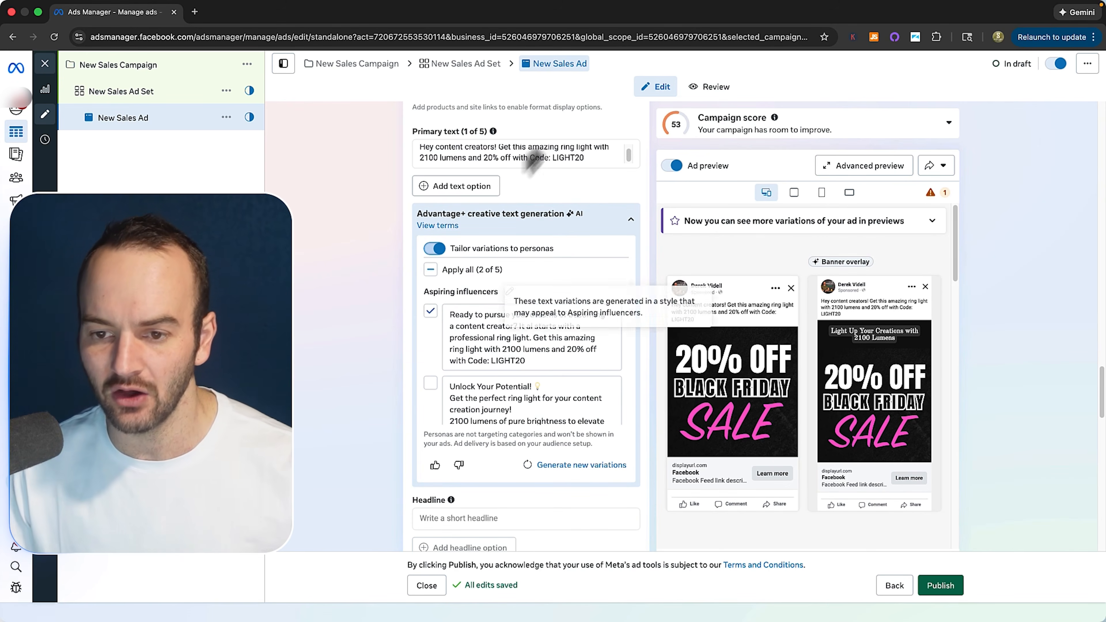
Compare the ad's primary text with the selected Aspiring influencers and Professional Content Creators persona variations.
{"action": "left_click_drag", "start_coordinate": [426, 148], "coordinate": [601, 183]}
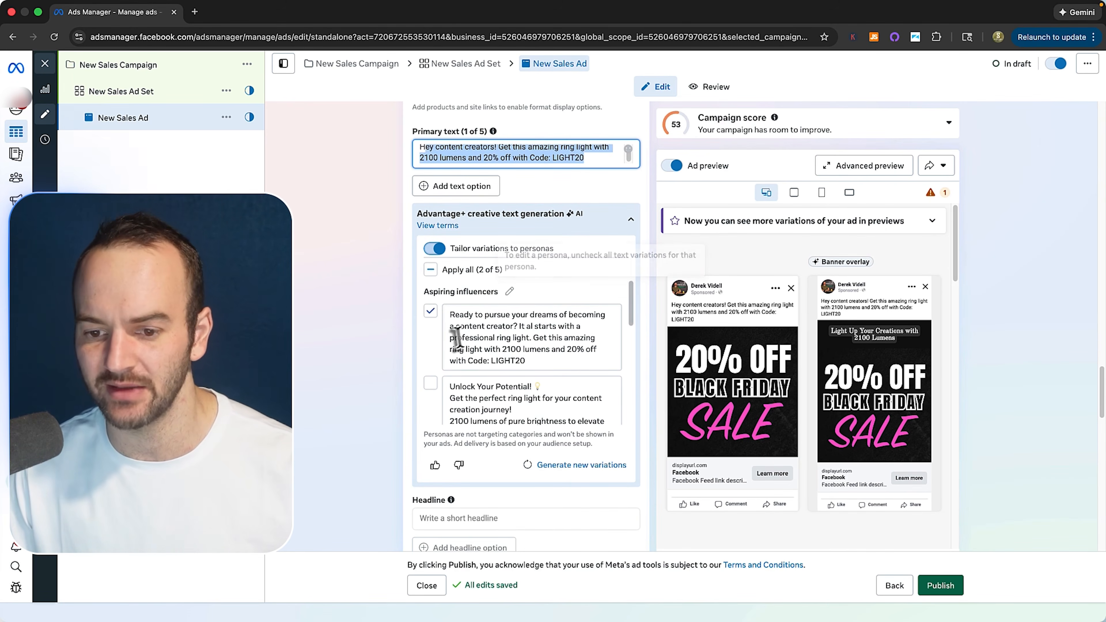
{"action": "left_click_drag", "start_coordinate": [455, 315], "coordinate": [527, 348]}
{"action": "scroll", "coordinate": [501, 349], "scroll_direction": "down", "scroll_amount": 3}
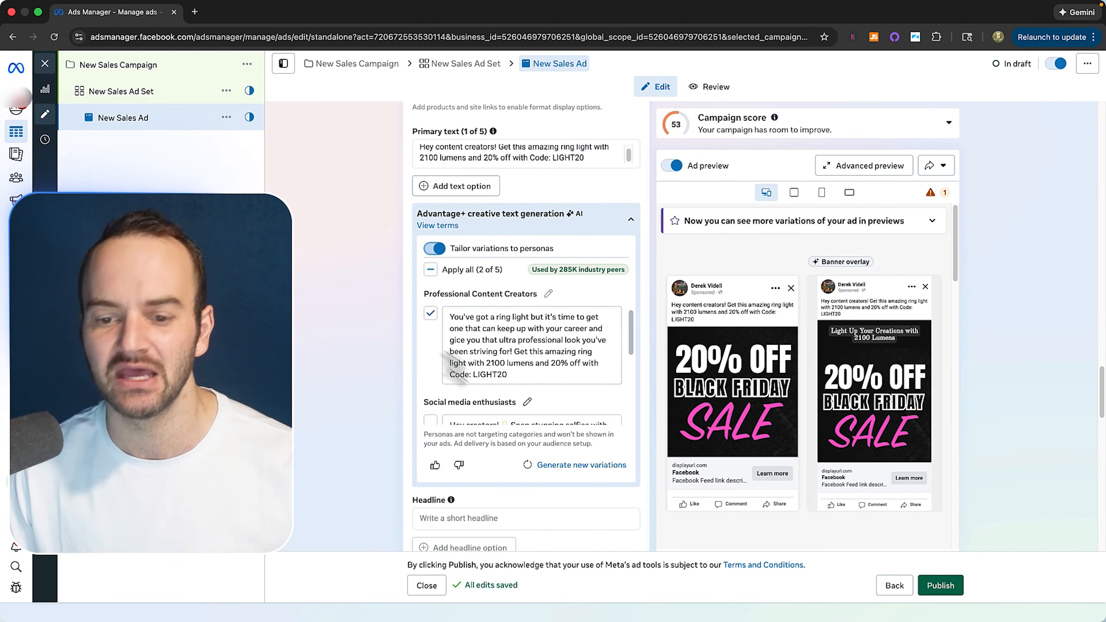
{"action": "left_click_drag", "start_coordinate": [451, 317], "coordinate": [584, 367]}
{"action": "left_click", "coordinate": [366, 349]}
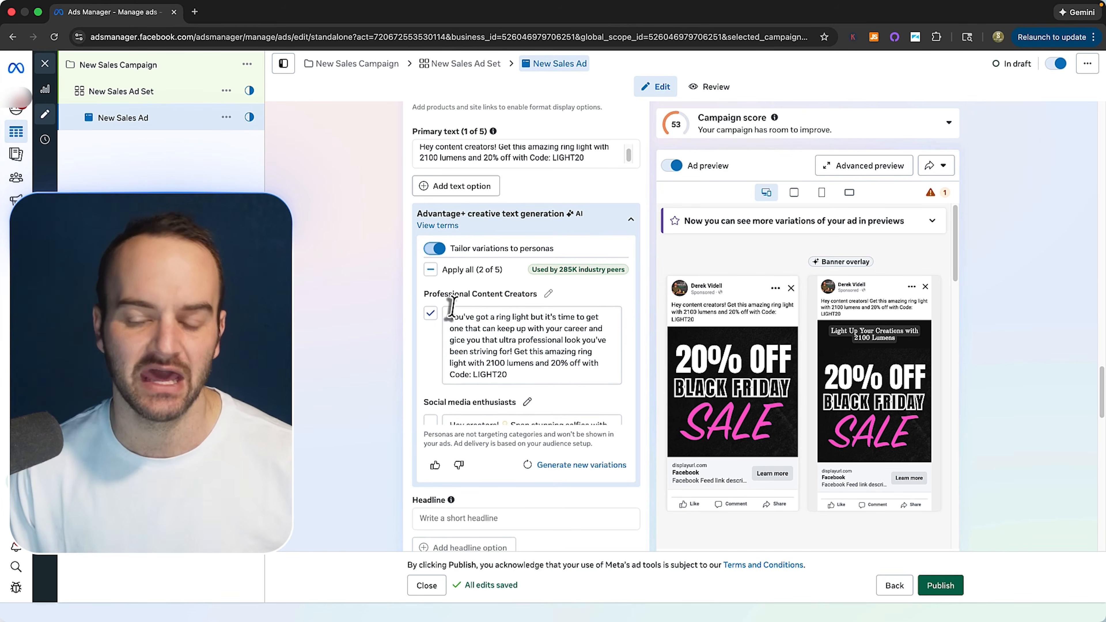
Enter "Professional Ring Light" as the ad's headline.
{"action": "mouse_move", "coordinate": [481, 295]}
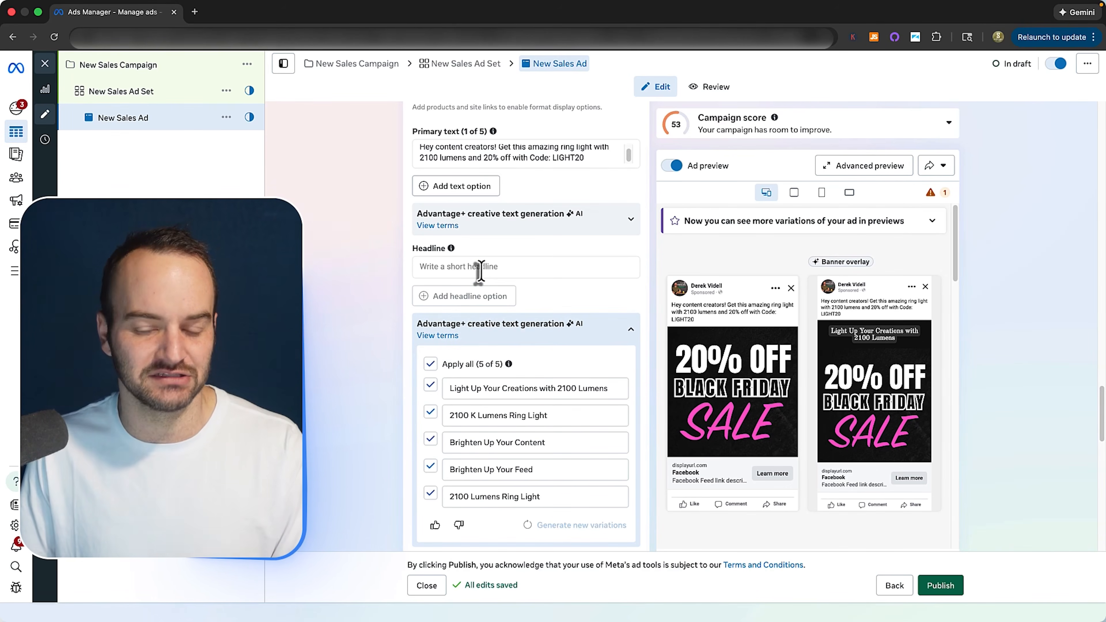
{"action": "left_click", "coordinate": [481, 268]}
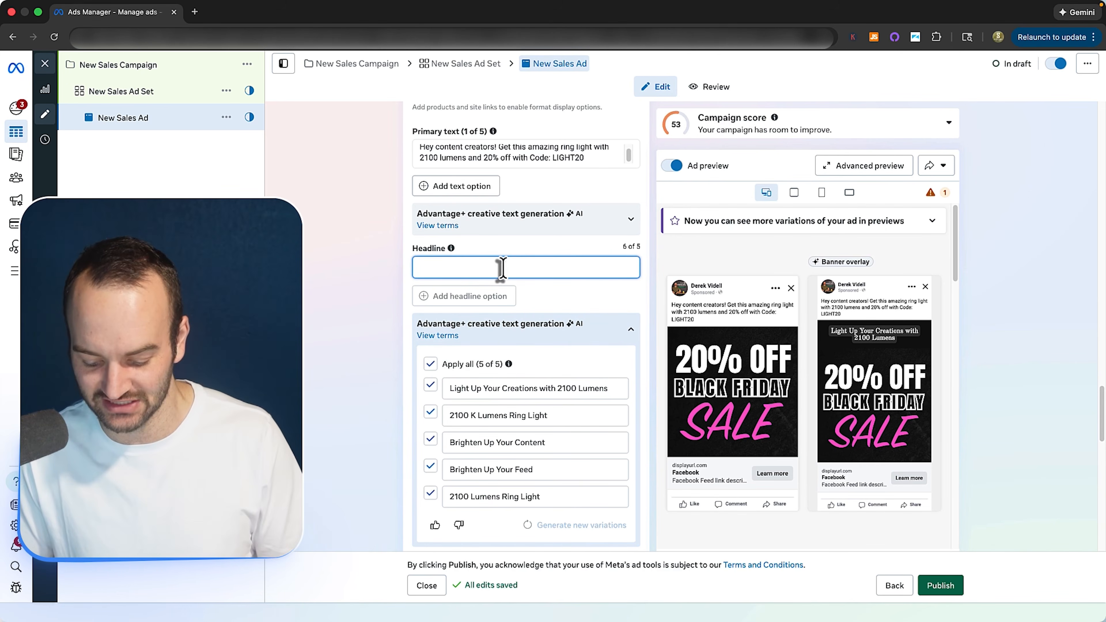
{"action": "type", "text": "Professional Ring Light"}
{"action": "left_click", "coordinate": [372, 332]}
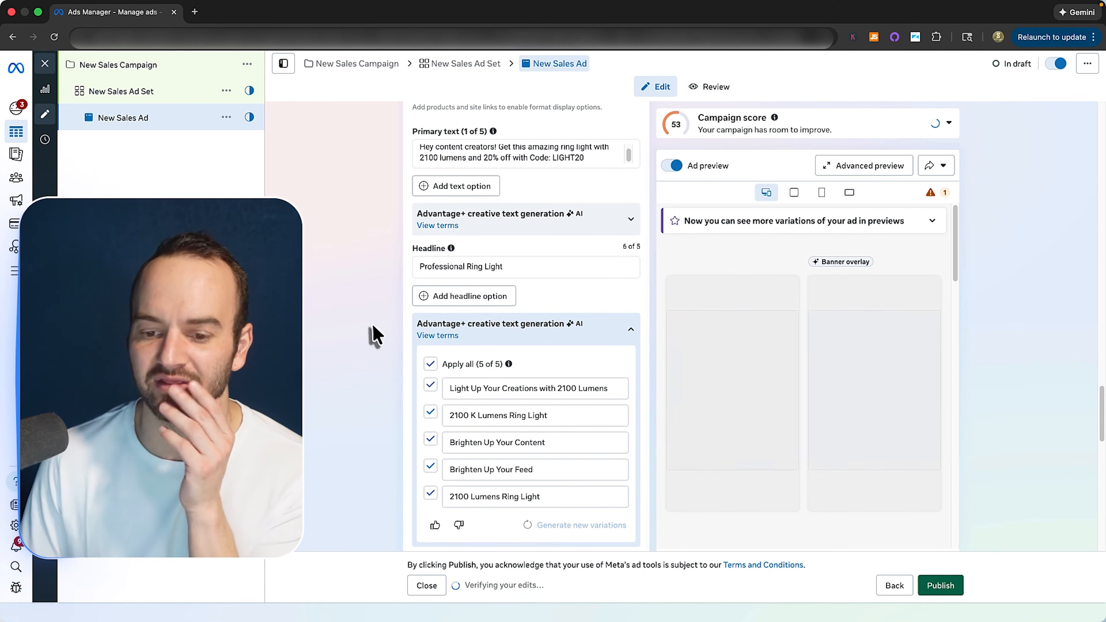
Review the AI-generated headline variations and deselect "Brighten Up Your Feed".
{"action": "scroll", "coordinate": [527, 401], "scroll_direction": "down", "scroll_amount": 1}
{"action": "double_click", "coordinate": [465, 376]}
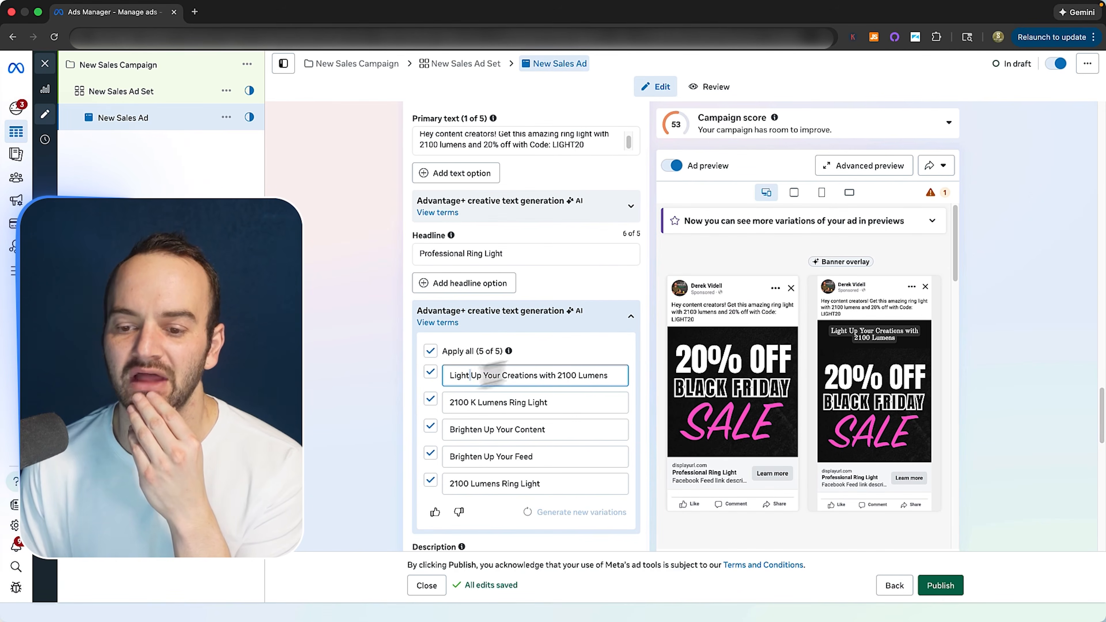
{"action": "left_click_drag", "start_coordinate": [587, 370], "coordinate": [601, 380]}
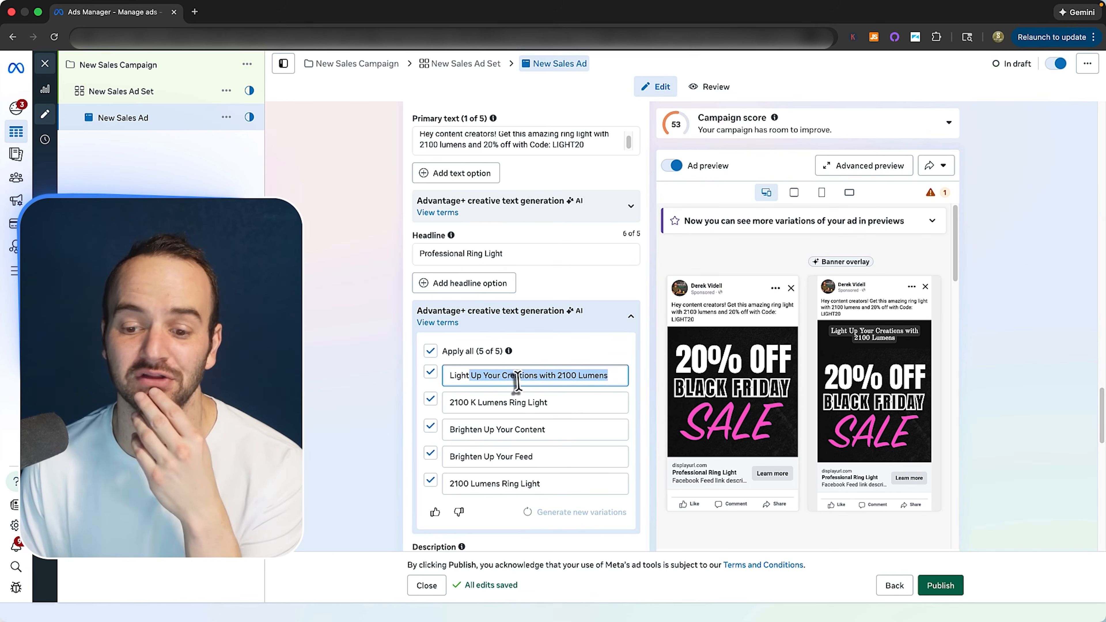
{"action": "left_click", "coordinate": [453, 383]}
{"action": "left_click_drag", "start_coordinate": [460, 408], "coordinate": [538, 408]}
{"action": "left_click", "coordinate": [553, 406]}
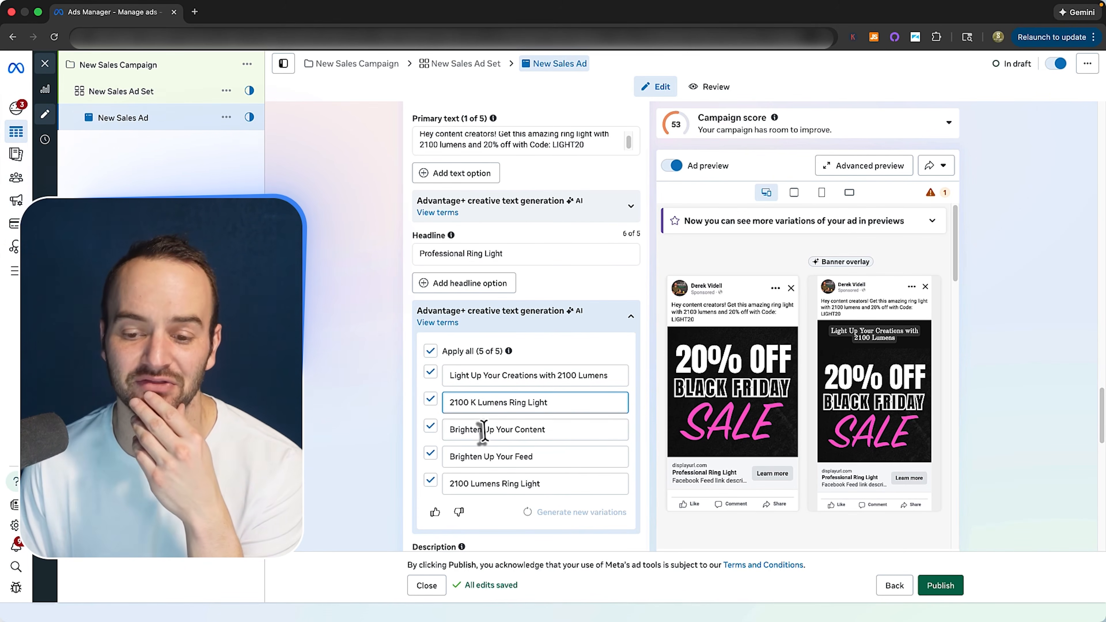
{"action": "left_click_drag", "start_coordinate": [461, 430], "coordinate": [563, 433]}
{"action": "left_click", "coordinate": [473, 457]}
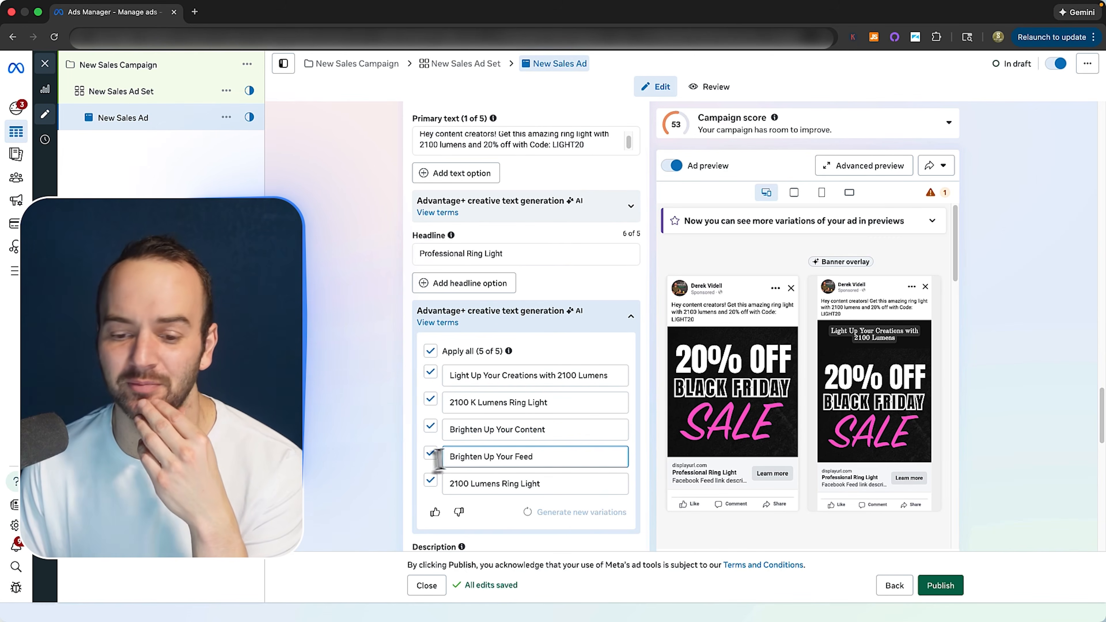
{"action": "left_click", "coordinate": [430, 455]}
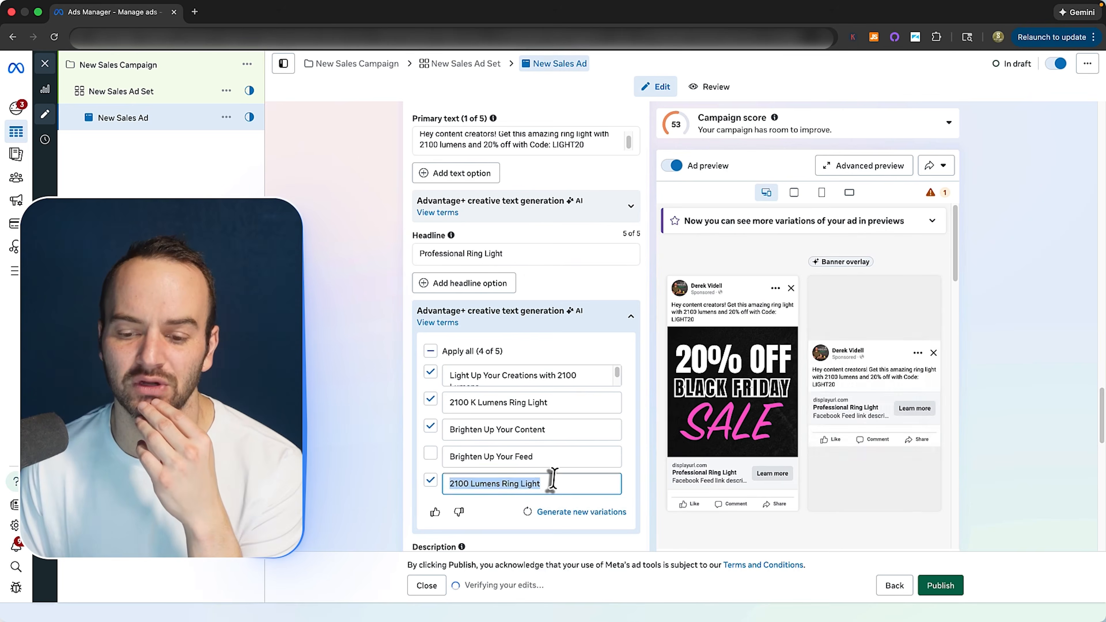
Compare the two near-identical lumens headline variations, deselecting "2100 Lumens Ring Light" and keeping "2100 K Lumens Ring Light".
{"action": "left_click", "coordinate": [550, 484]}
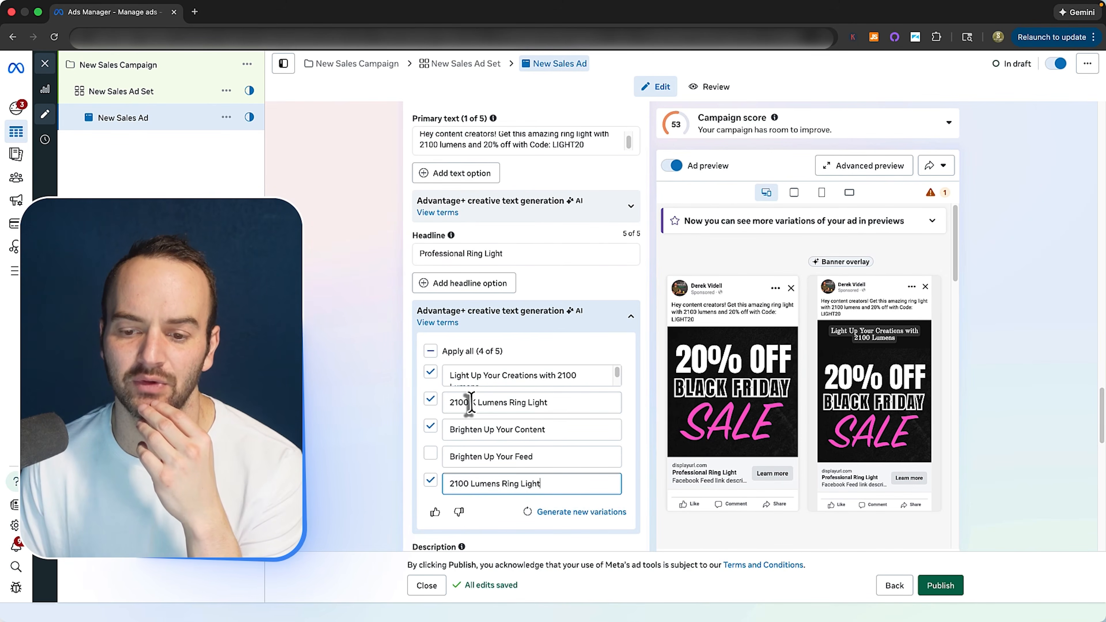
{"action": "left_click_drag", "start_coordinate": [466, 403], "coordinate": [540, 403]}
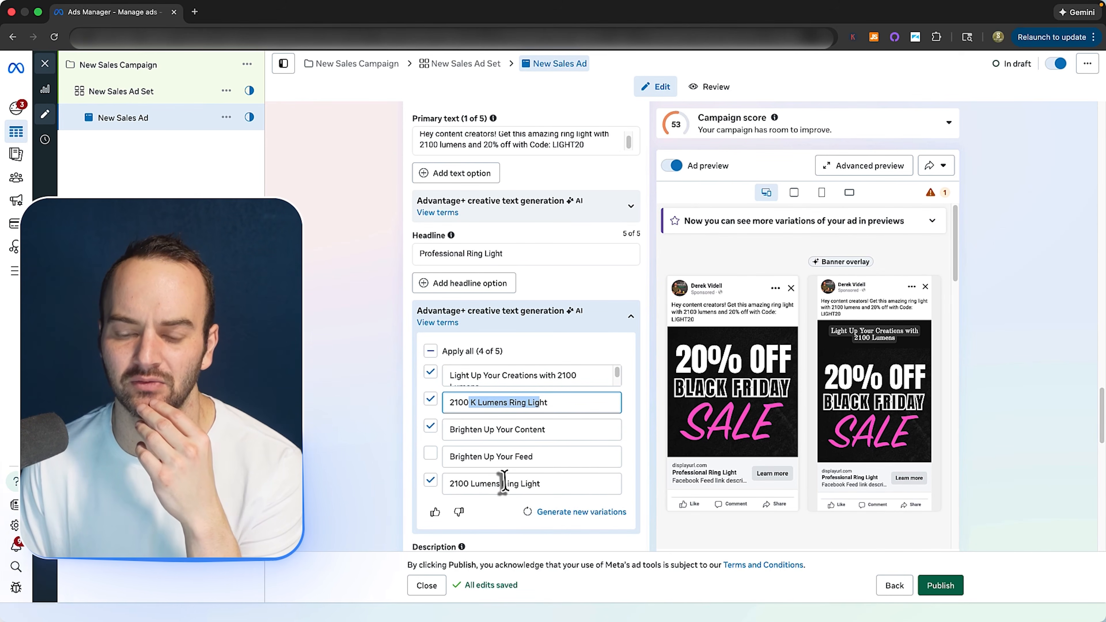
{"action": "left_click", "coordinate": [485, 492]}
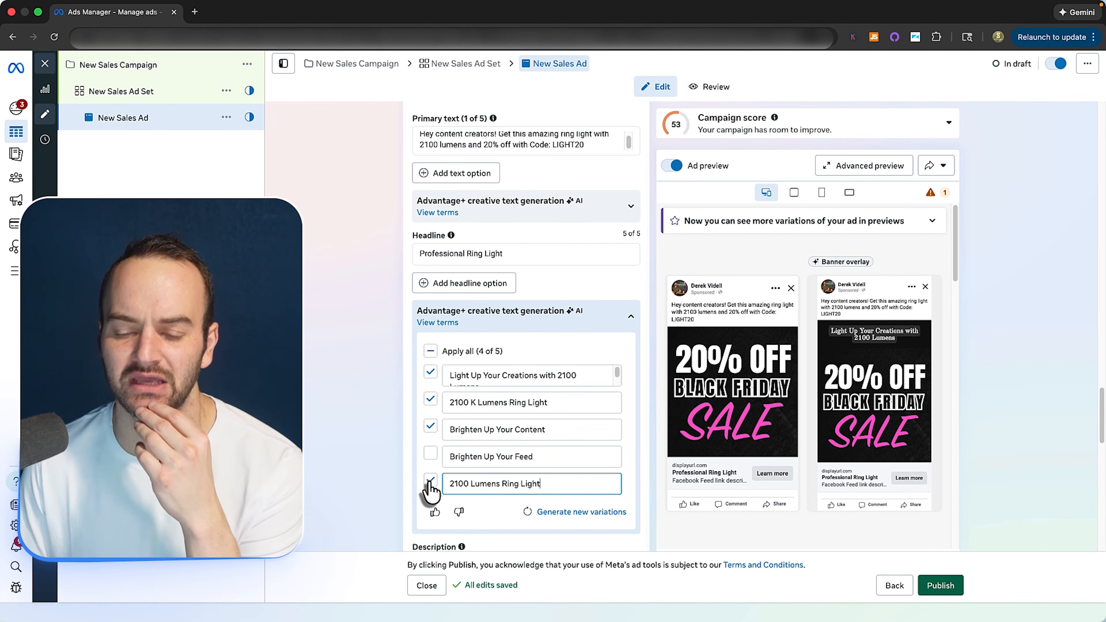
{"action": "left_click_drag", "start_coordinate": [447, 402], "coordinate": [549, 401]}
{"action": "left_click_drag", "start_coordinate": [552, 491], "coordinate": [444, 484]}
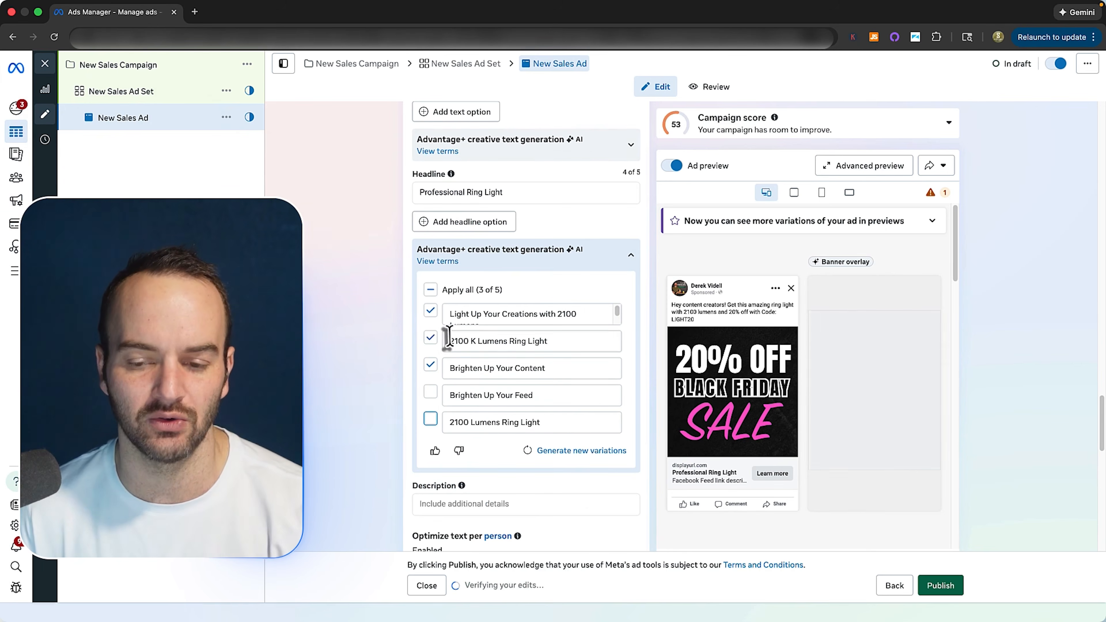
{"action": "left_click_drag", "start_coordinate": [449, 339], "coordinate": [495, 340]}
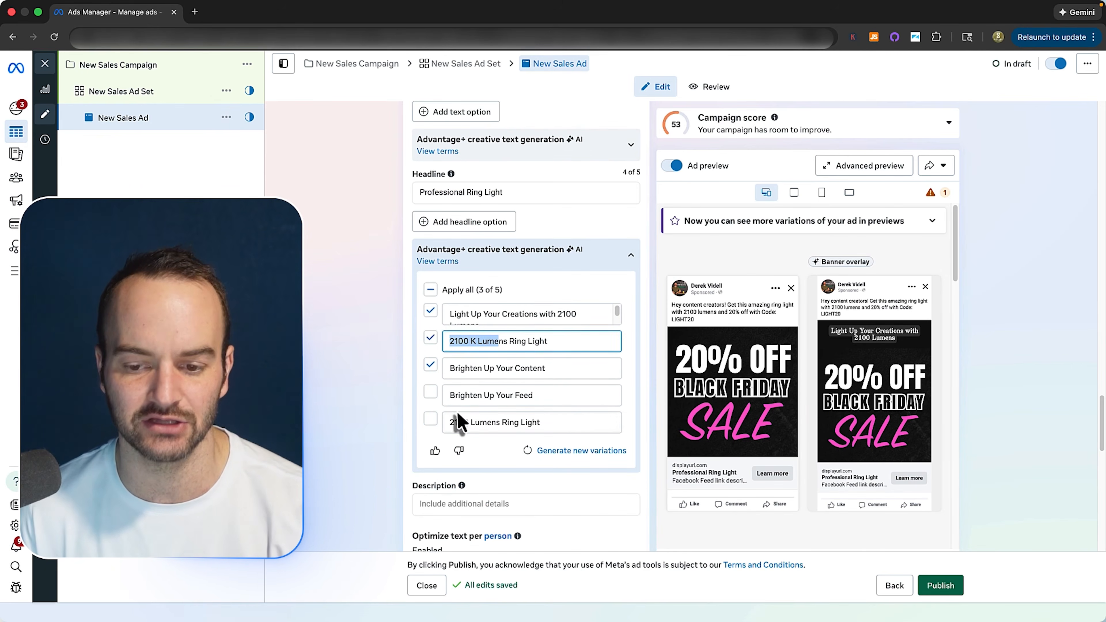
{"action": "left_click_drag", "start_coordinate": [452, 422], "coordinate": [533, 421]}
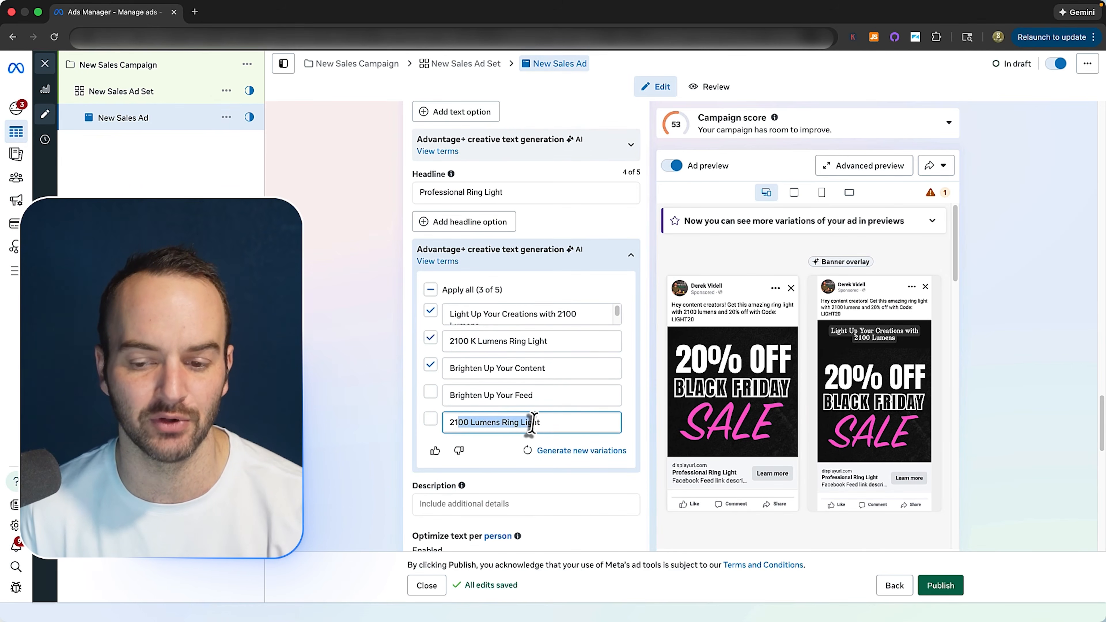
{"action": "left_click", "coordinate": [475, 344]}
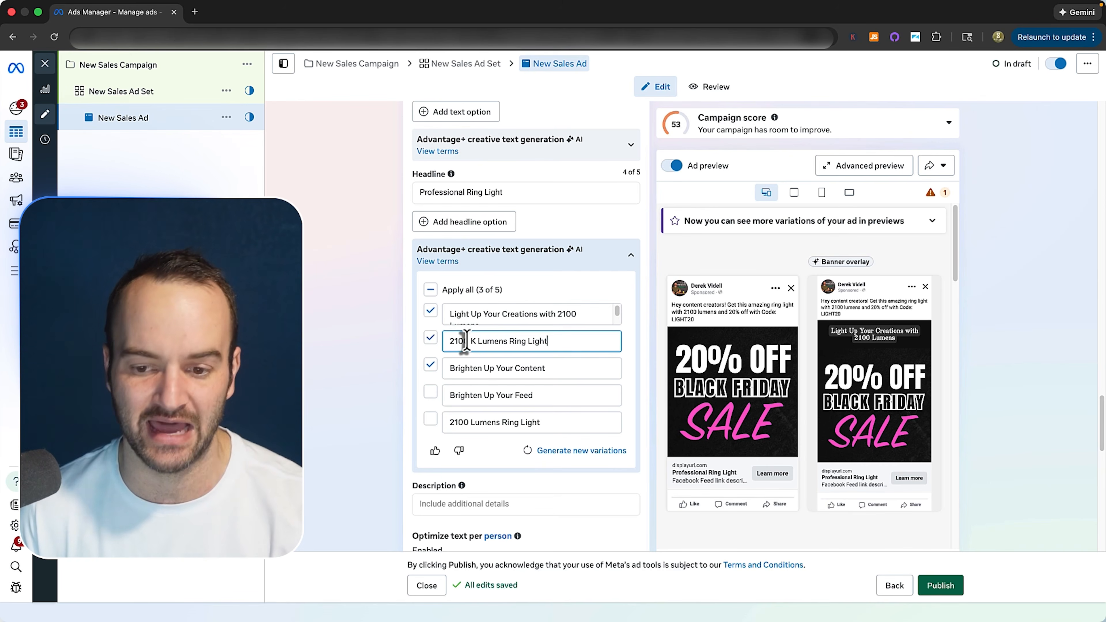
Enter "Made in America" as the ad's description.
{"action": "scroll", "coordinate": [390, 477], "scroll_direction": "down", "scroll_amount": 1}
{"action": "left_click", "coordinate": [466, 485]}
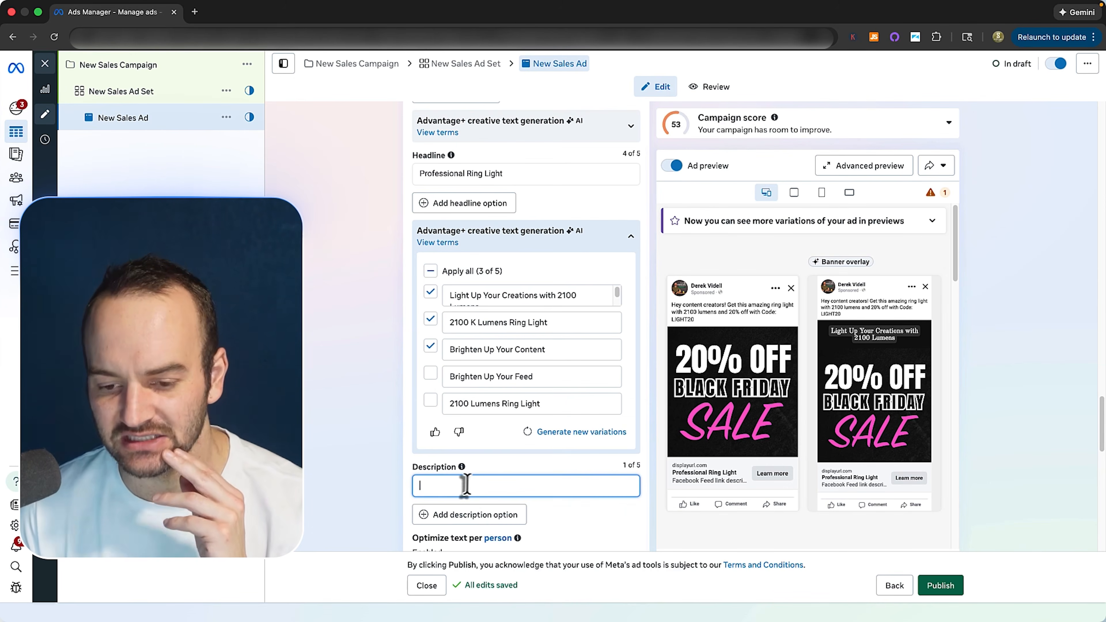
{"action": "scroll", "coordinate": [481, 530], "scroll_direction": "down", "scroll_amount": 3}
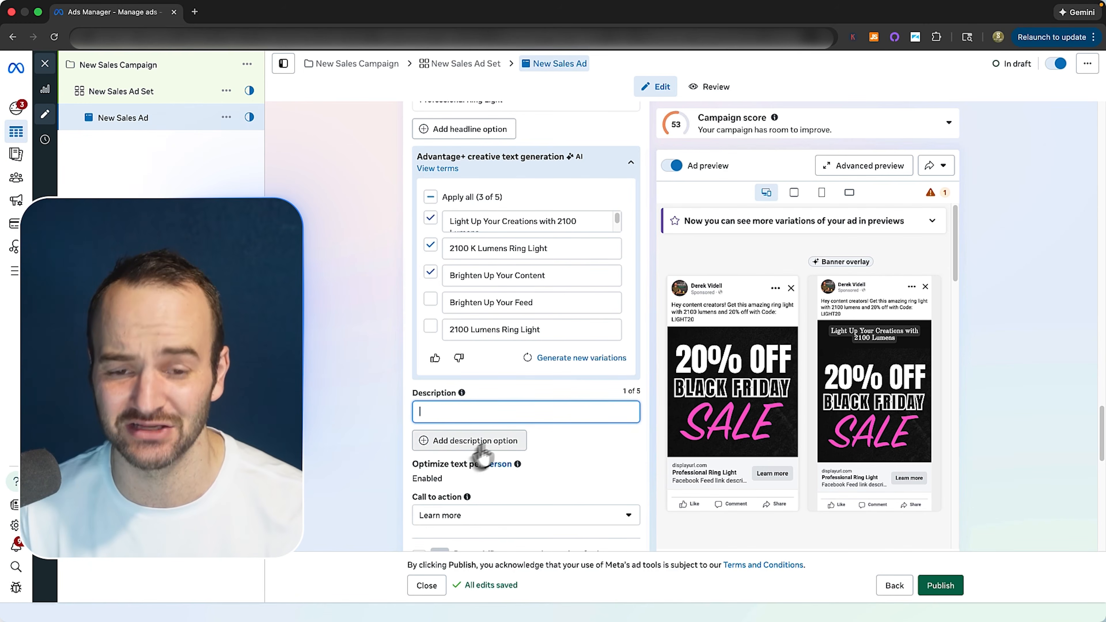
{"action": "type", "text": "Made in America"}
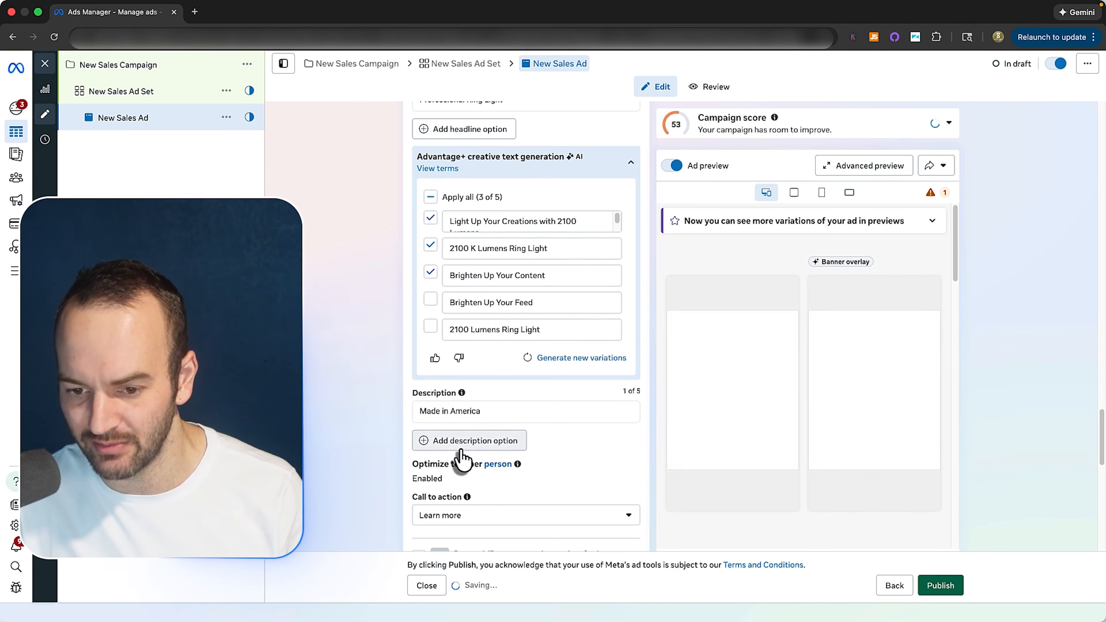
Add a second description option reading "14 Day Money back Guarantee".
{"action": "left_click", "coordinate": [472, 445]}
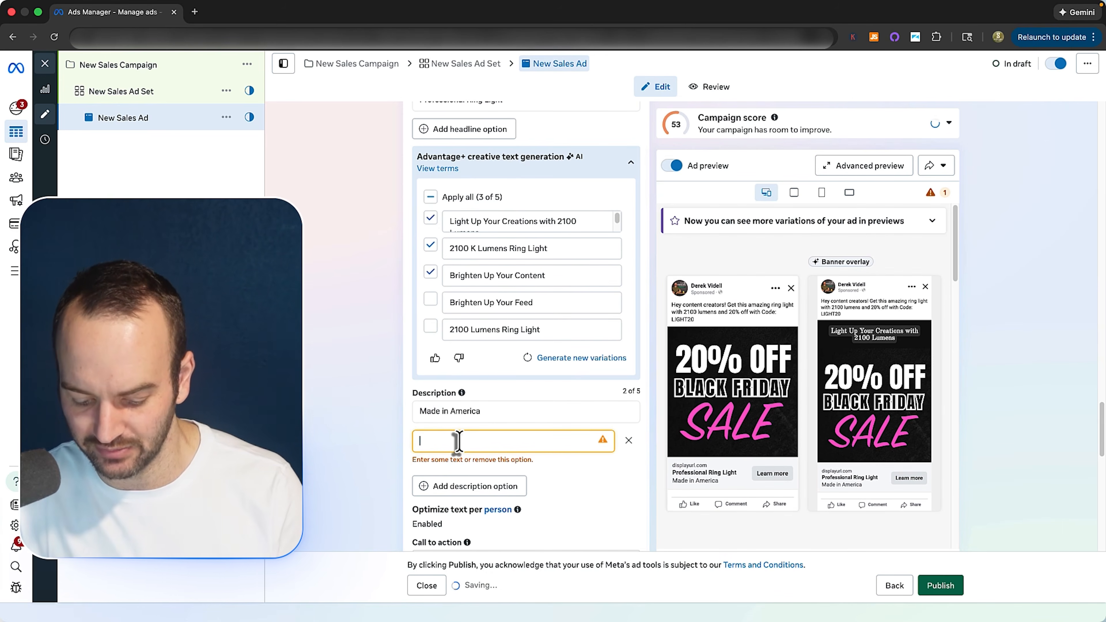
{"action": "type", "text": "Free Ex"}
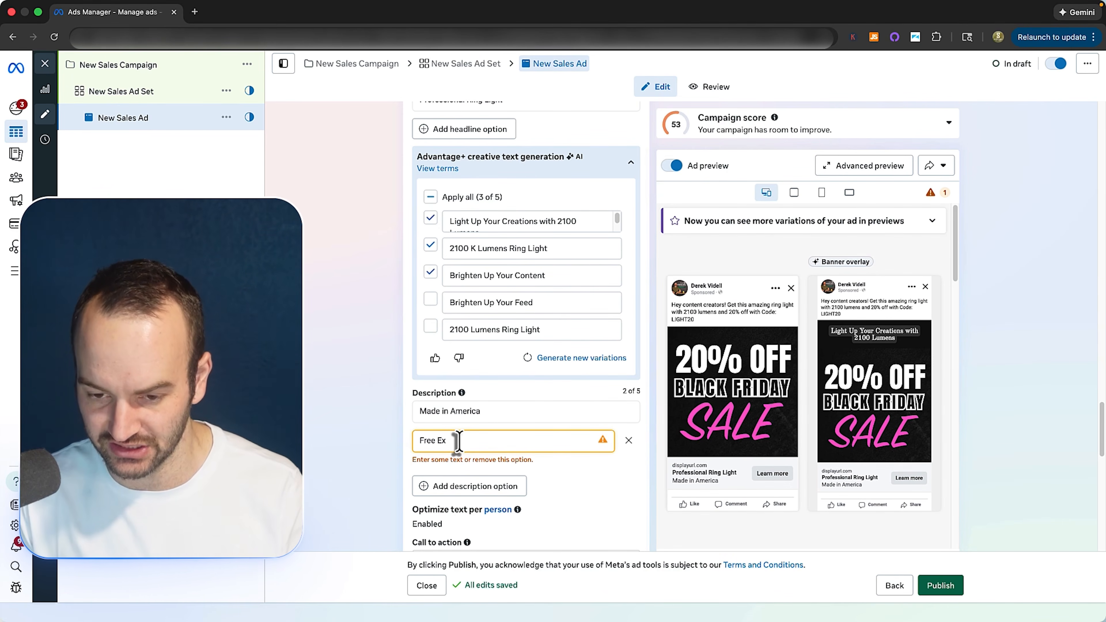
{"action": "key", "text": "super+a"}
{"action": "type", "text": "14 Day Moneyback G"}
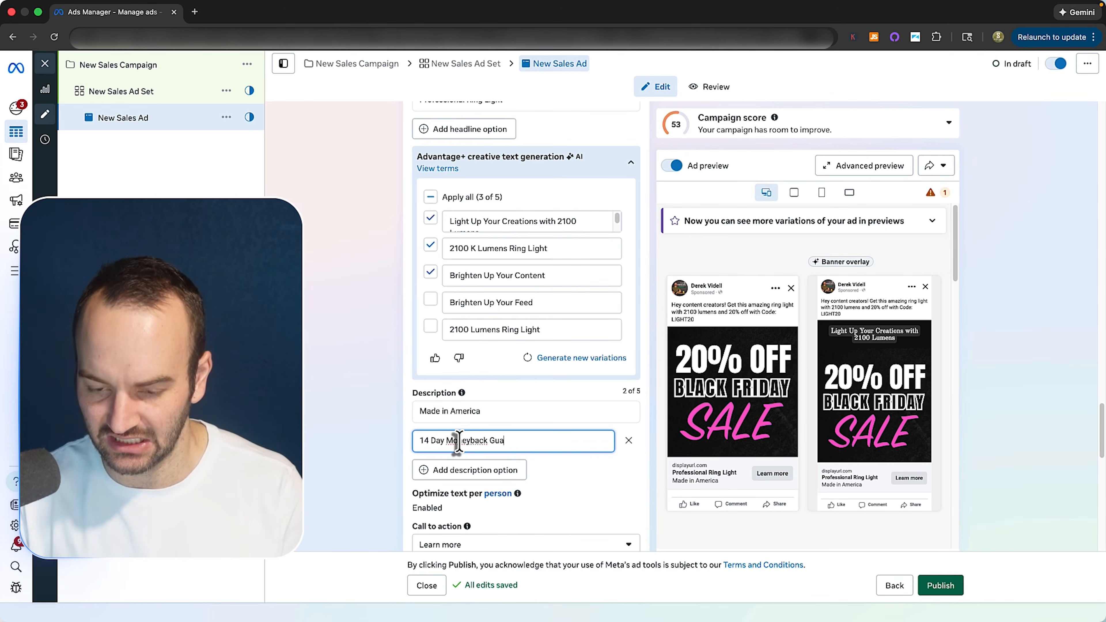
{"action": "type", "text": "uarantee"}
{"action": "left_click", "coordinate": [473, 440]}
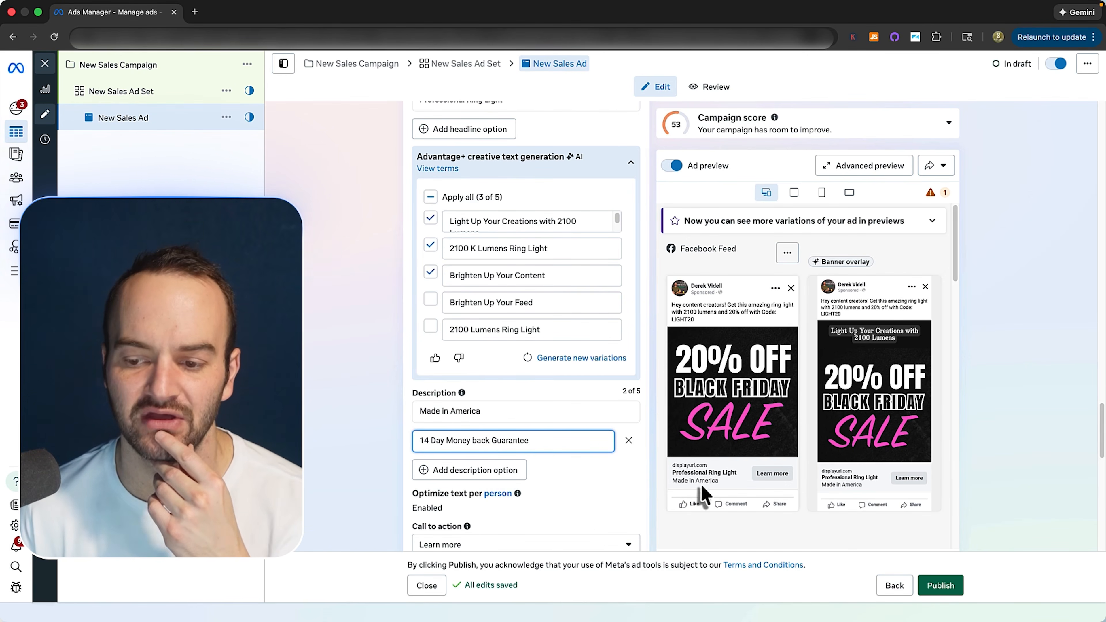
Look through the available call to action options and set the ad's call to action to Order now.
{"action": "scroll", "coordinate": [351, 482], "scroll_direction": "down", "scroll_amount": 3}
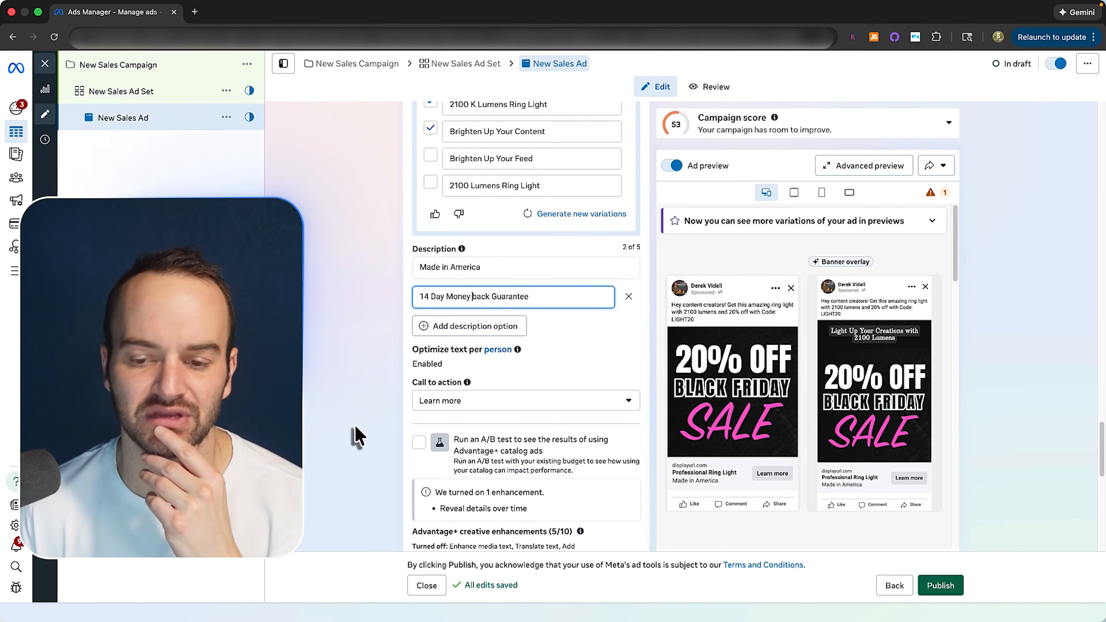
{"action": "left_click", "coordinate": [482, 404]}
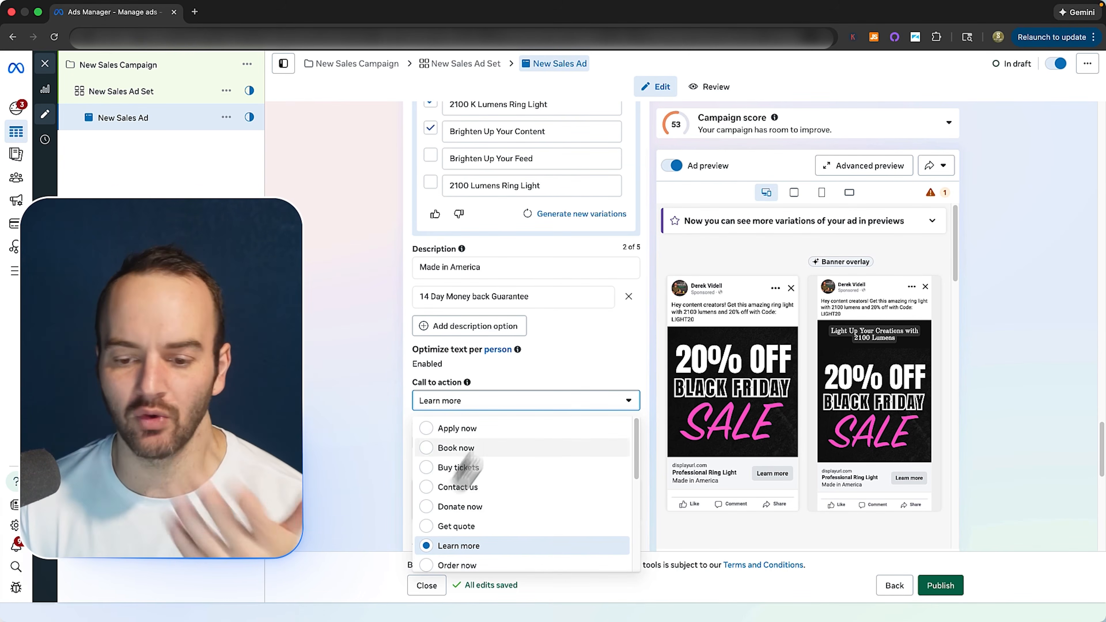
{"action": "scroll", "coordinate": [501, 523], "scroll_direction": "down", "scroll_amount": 5}
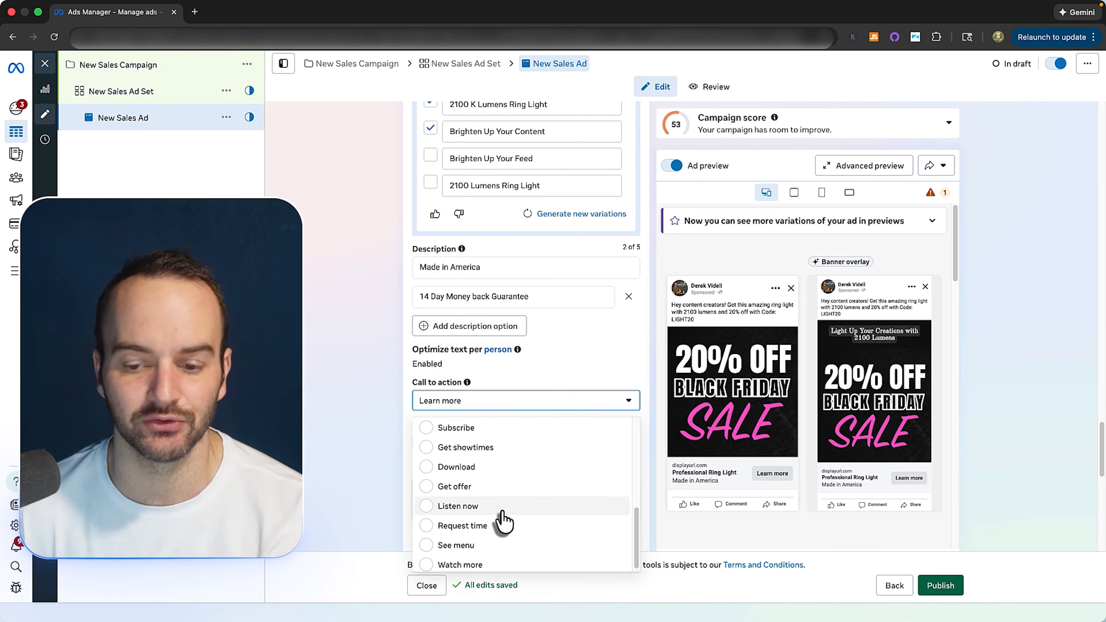
{"action": "scroll", "coordinate": [503, 521], "scroll_direction": "up", "scroll_amount": 5}
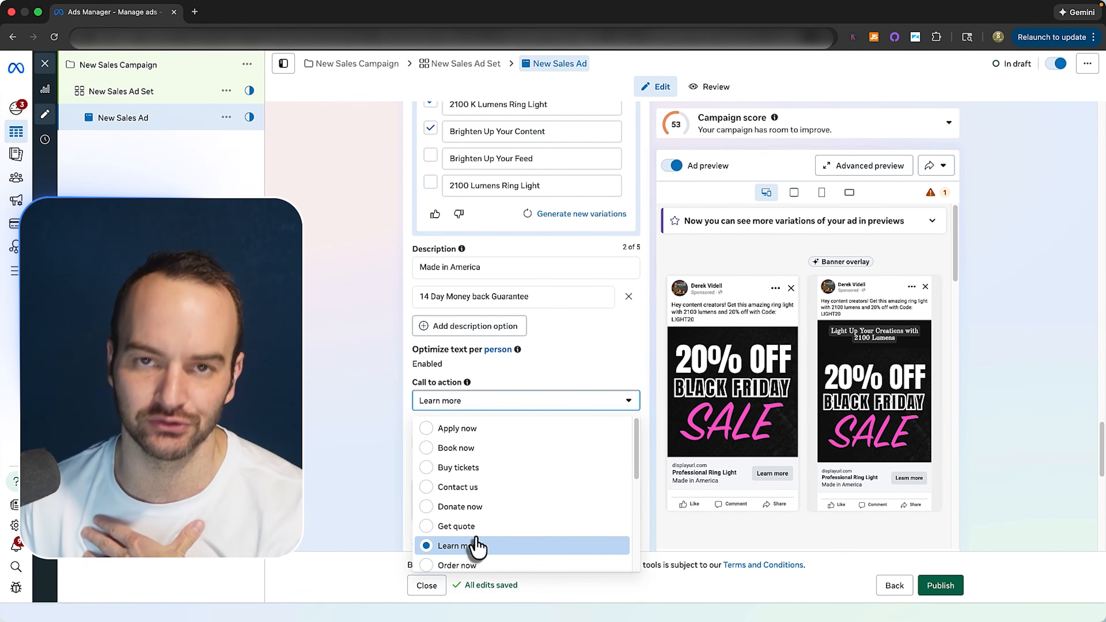
{"action": "scroll", "coordinate": [472, 545], "scroll_direction": "down", "scroll_amount": 4}
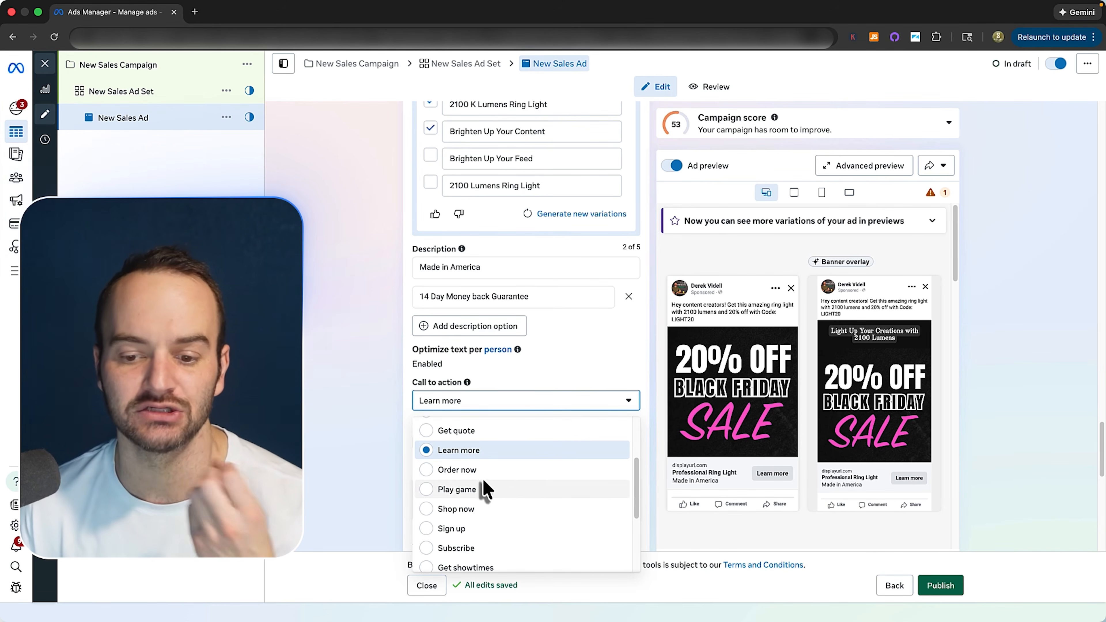
{"action": "left_click", "coordinate": [475, 471]}
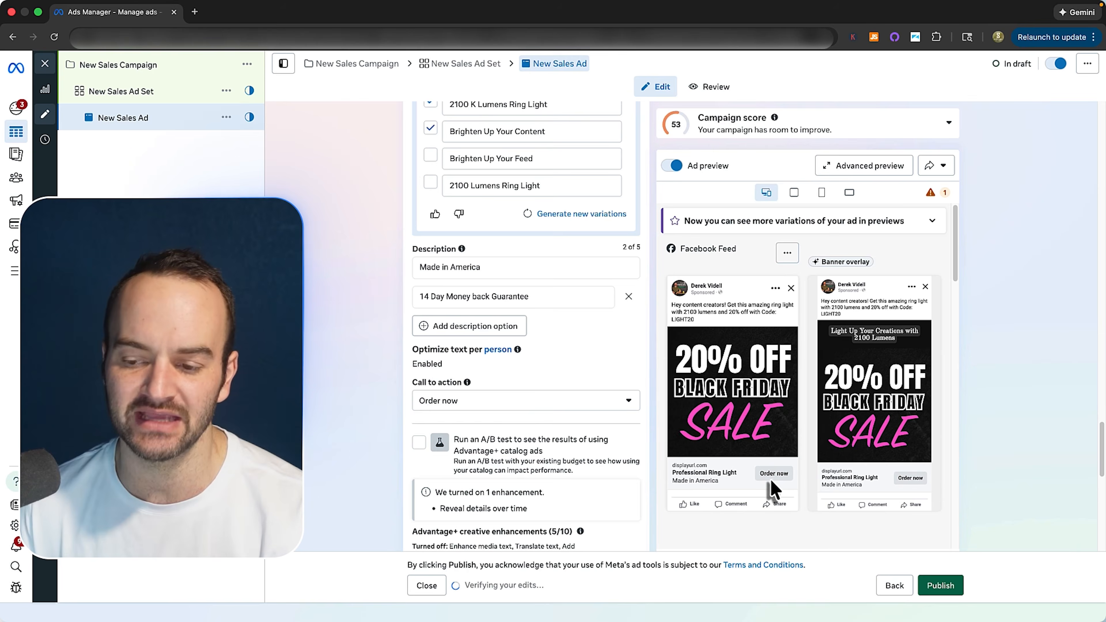